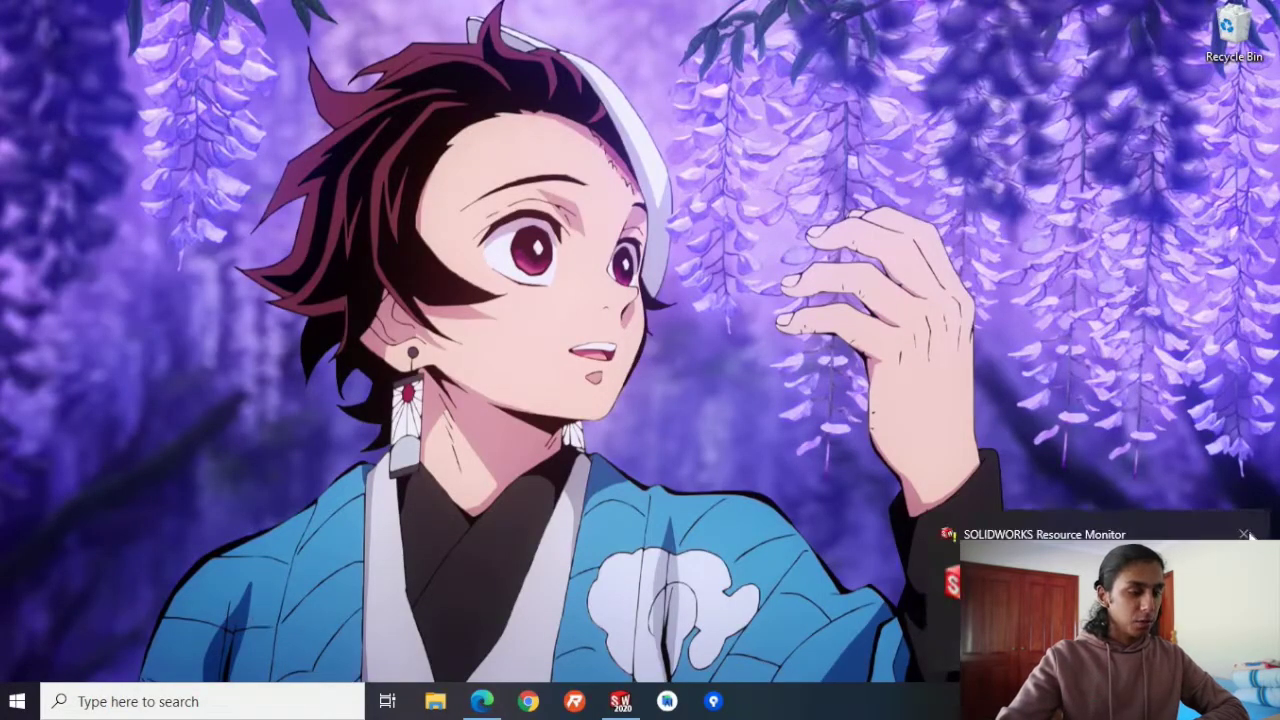
Dismiss the SOLIDWORKS Resource Monitor notification, then switch to Microsoft Edge and bring up the Mecanum Drivetrain Kit guide.
click(1244, 534)
mouse_move(493, 708)
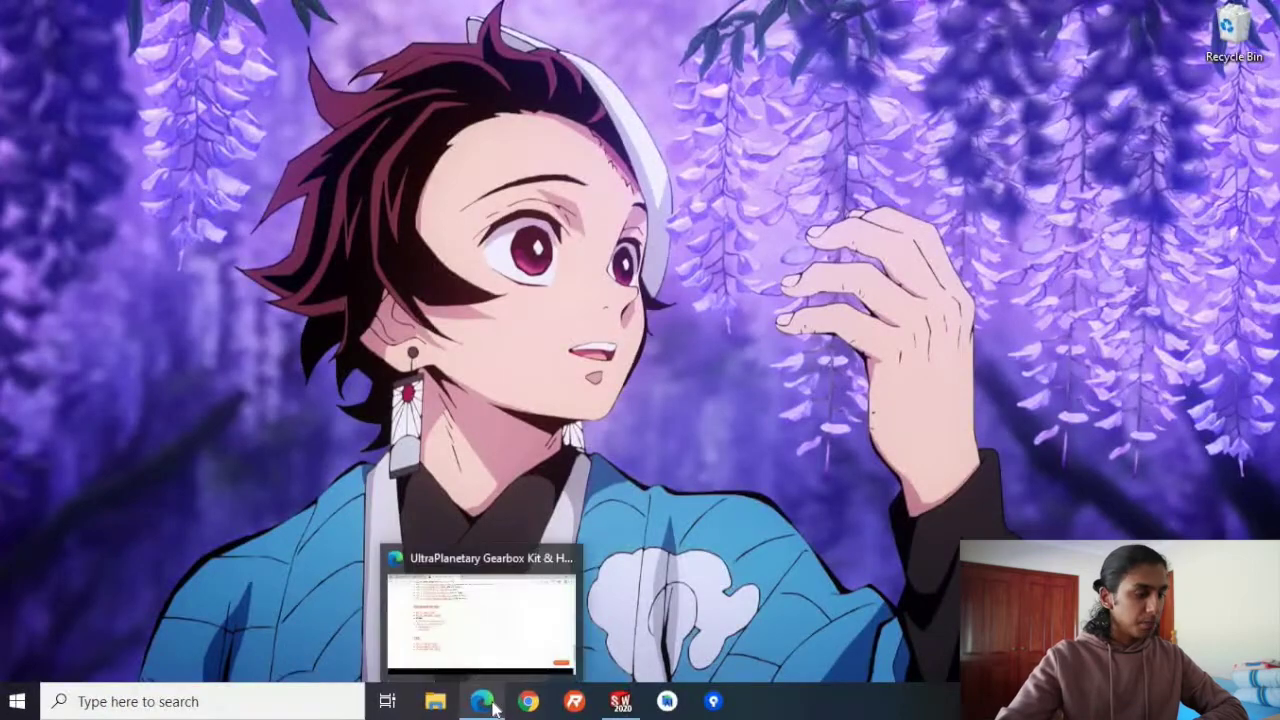
click(490, 705)
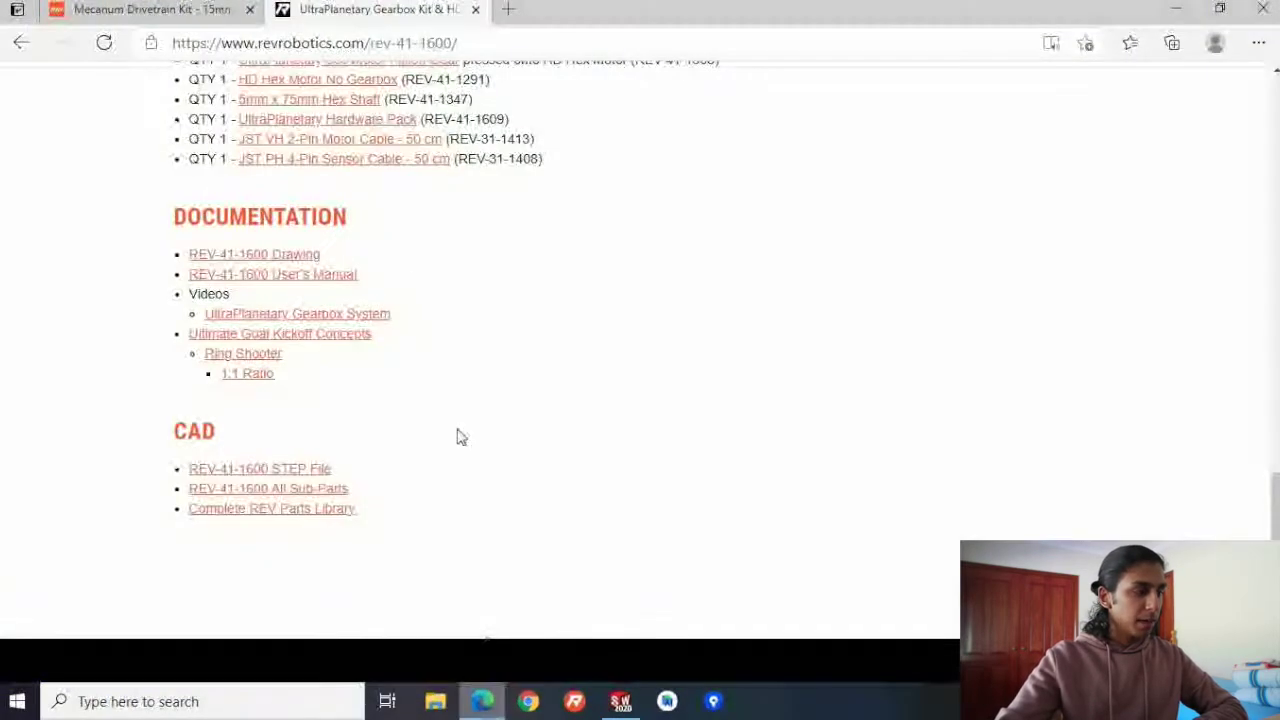
scroll(409, 280, up, 15)
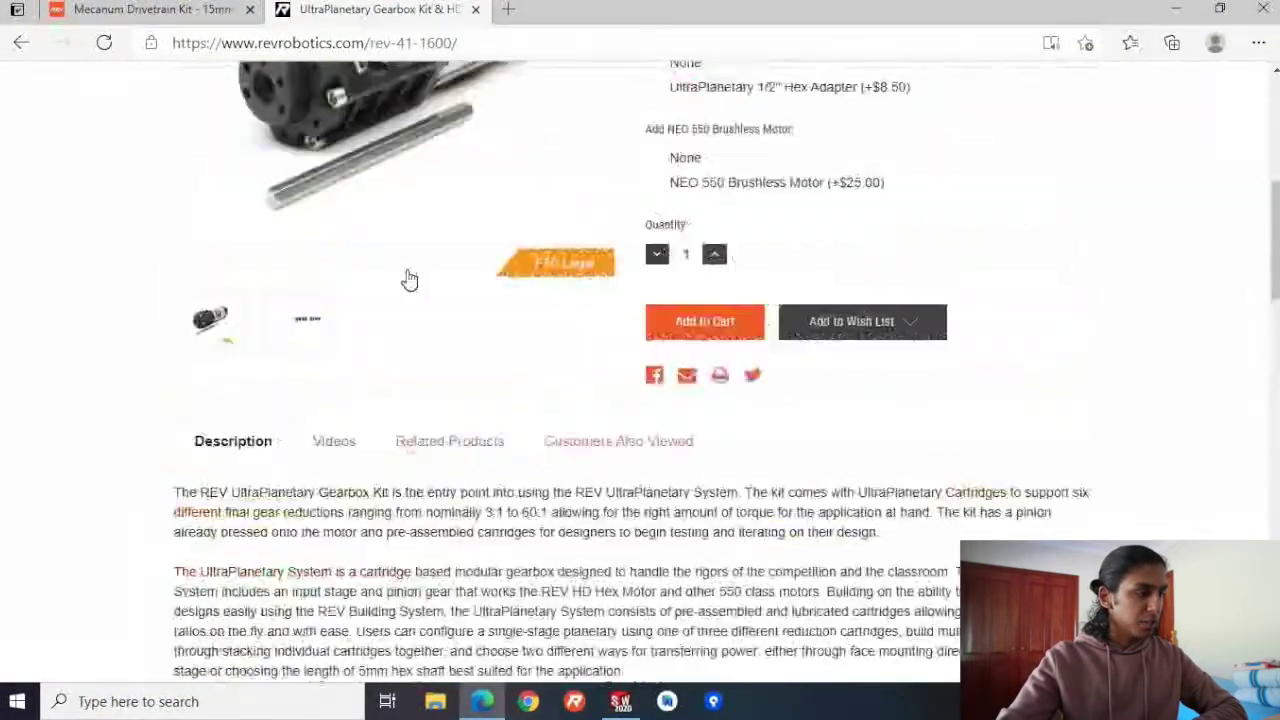
scroll(409, 280, up, 5)
click(114, 14)
scroll(572, 335, up, 10)
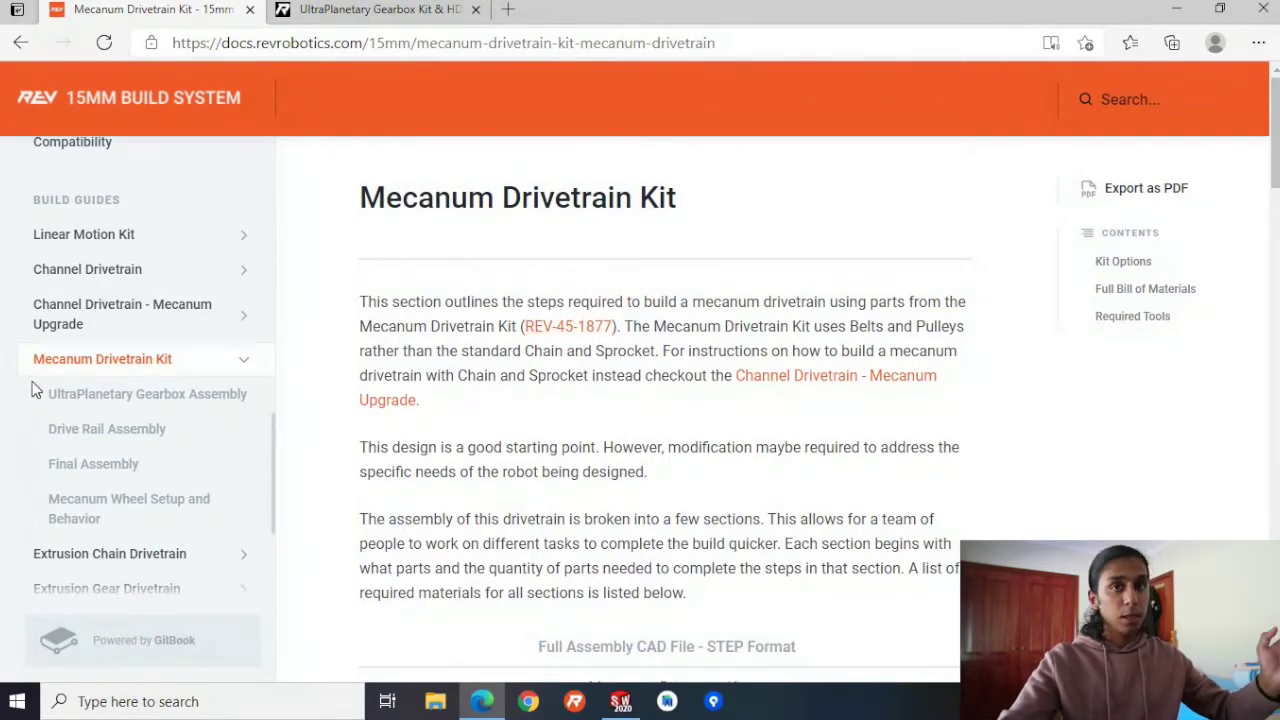
Look through the 15mm Build System documentation topics and build guides, and the Mecanum Drivetrain Kit overview with its assembly illustration.
scroll(33, 390, up, 5)
scroll(33, 390, up, 6)
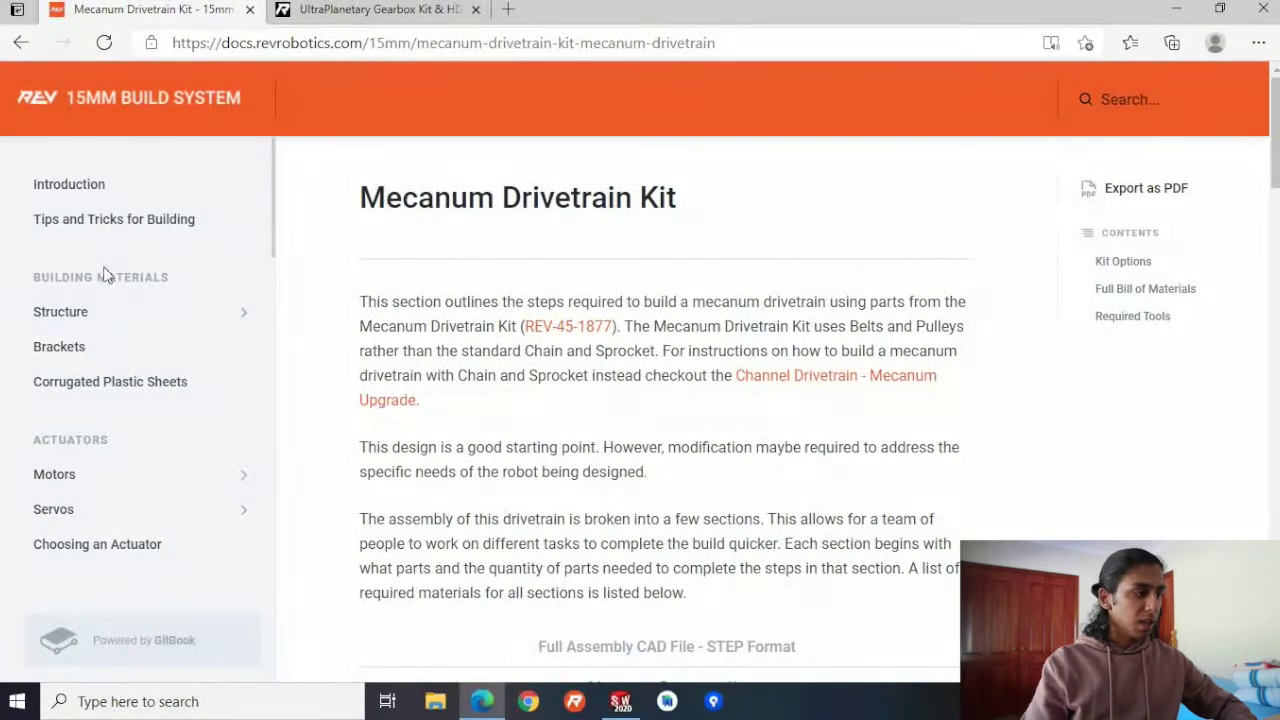
scroll(151, 277, down, 2)
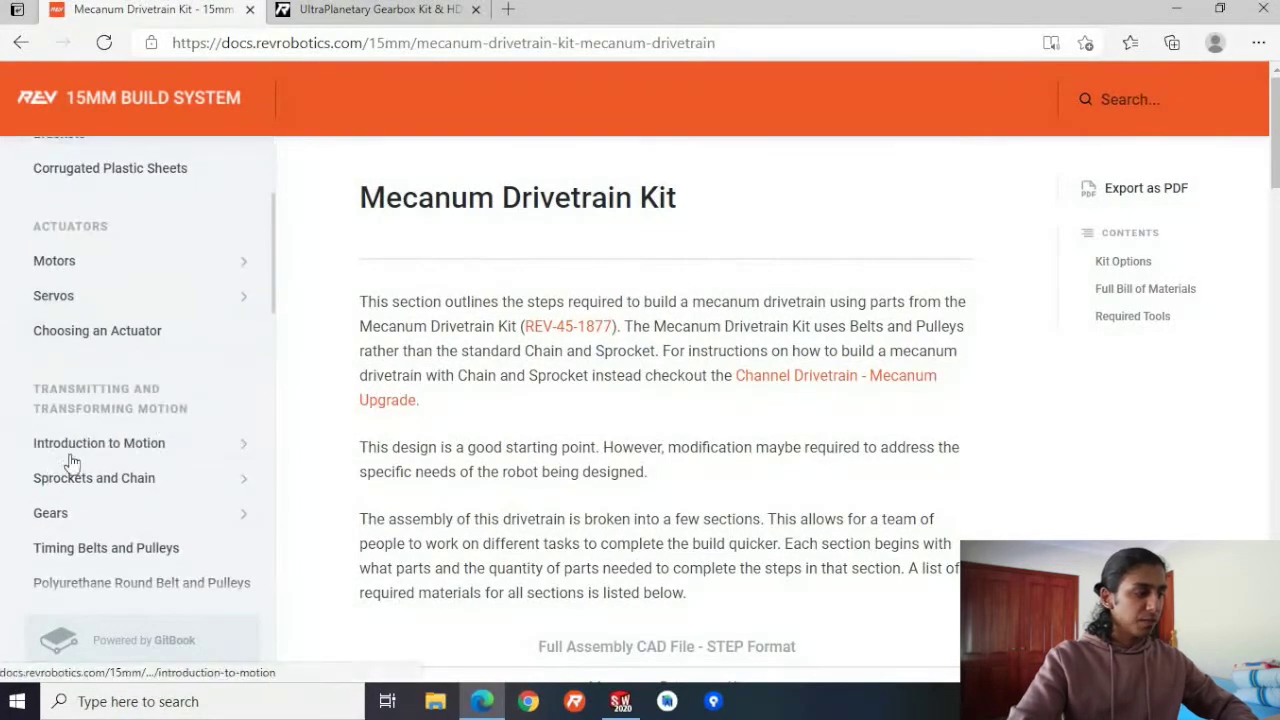
scroll(72, 462, down, 3)
scroll(72, 462, down, 5)
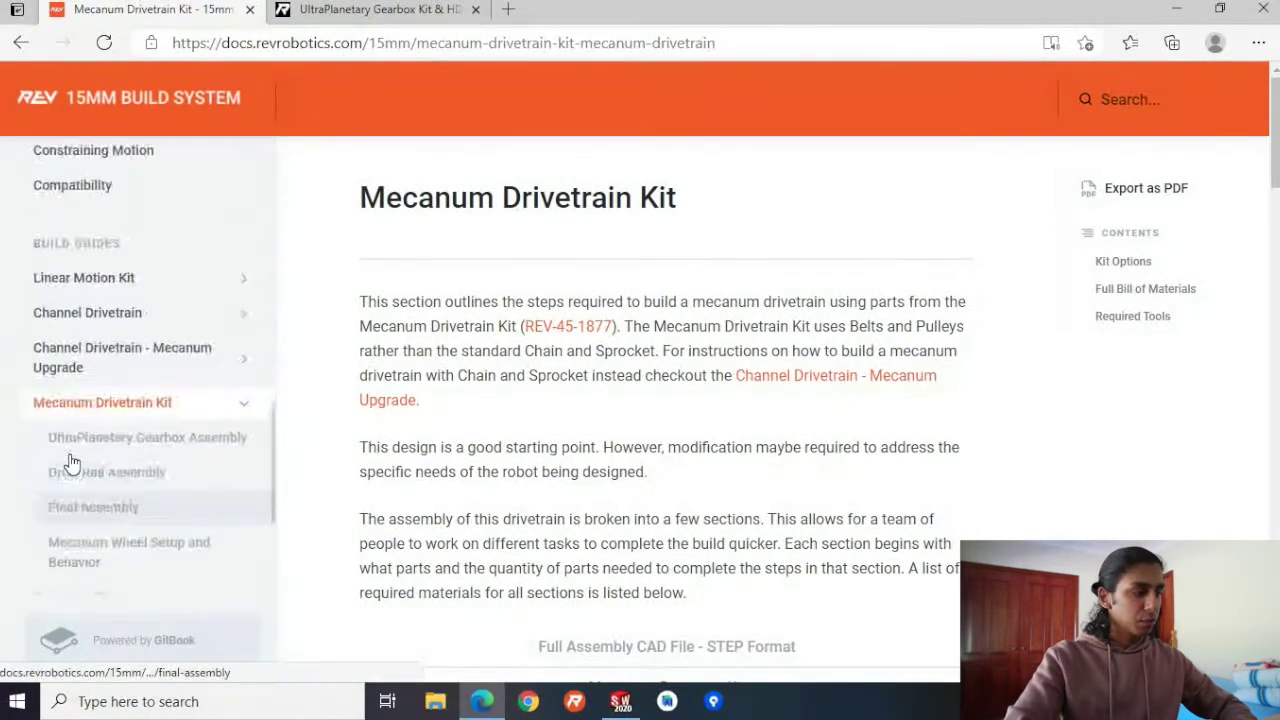
scroll(128, 345, down, 1)
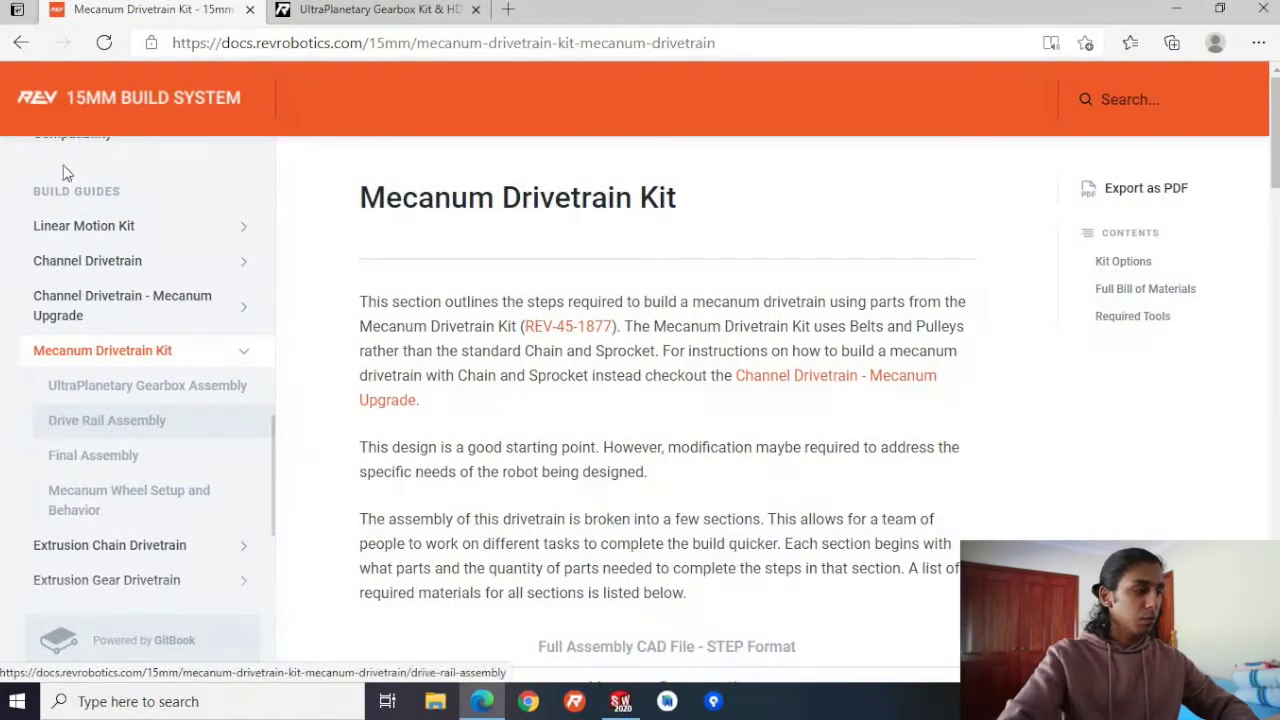
click(243, 358)
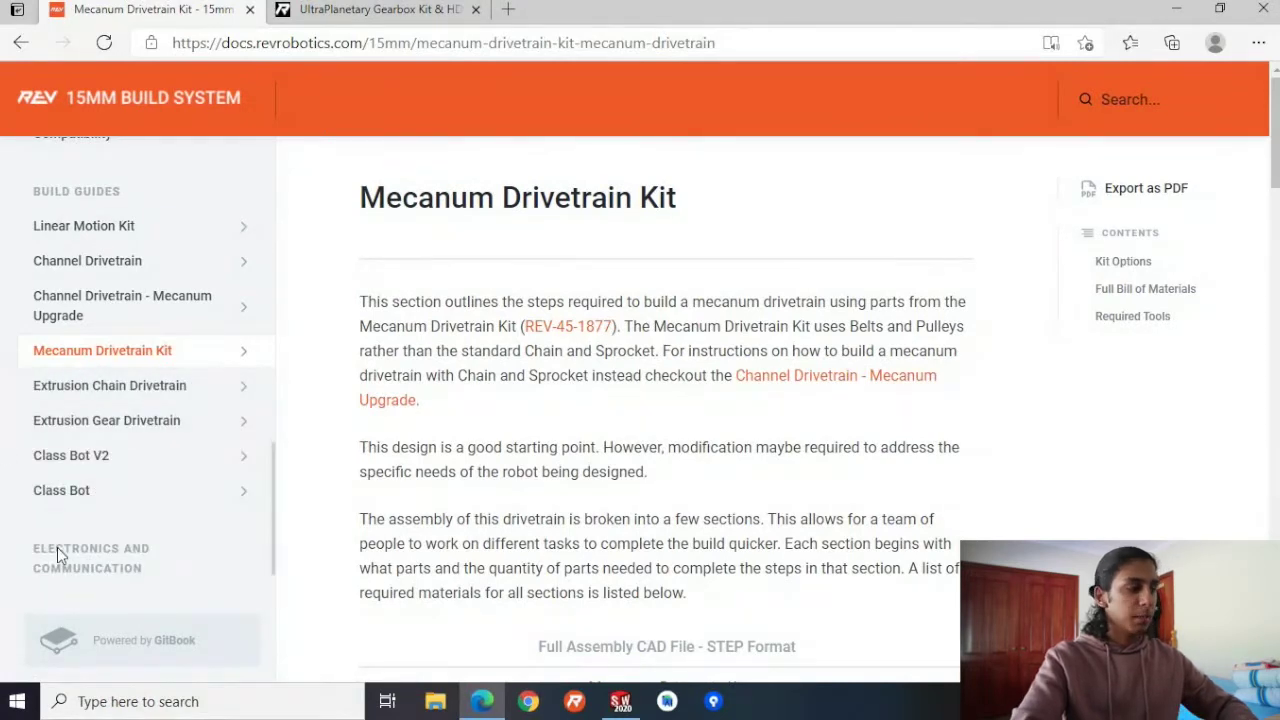
click(244, 357)
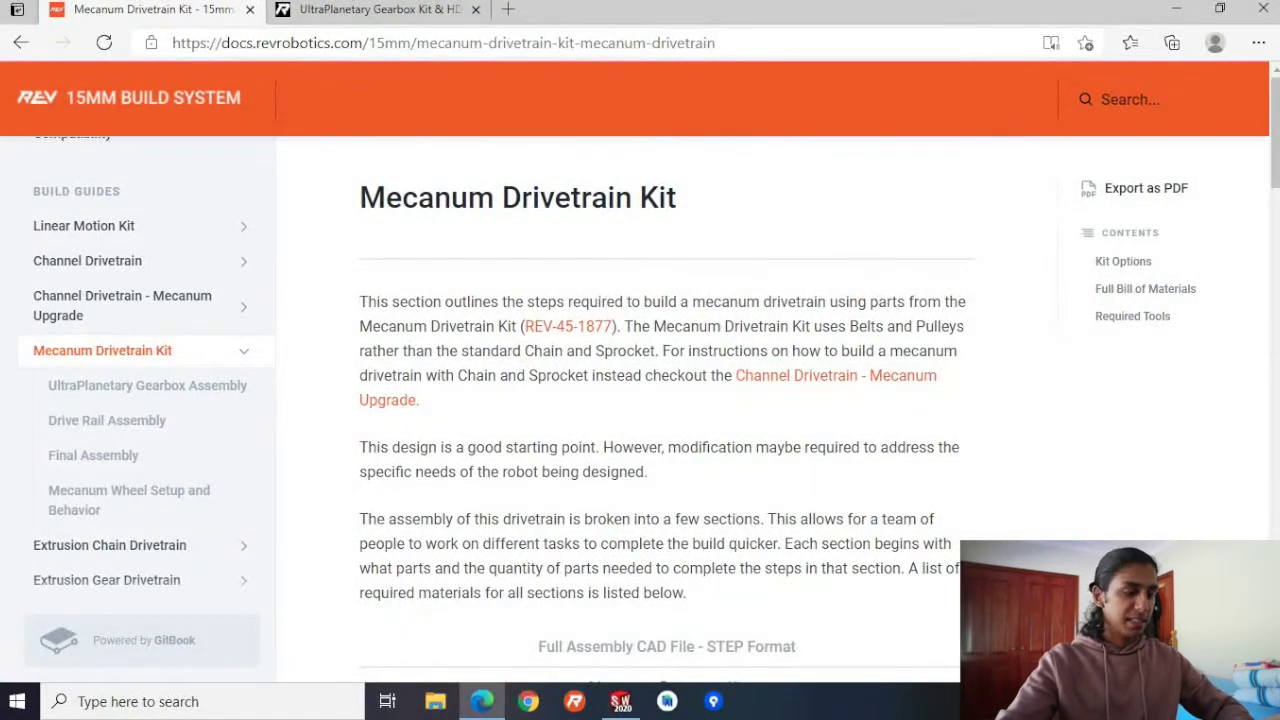
scroll(489, 429, down, 3)
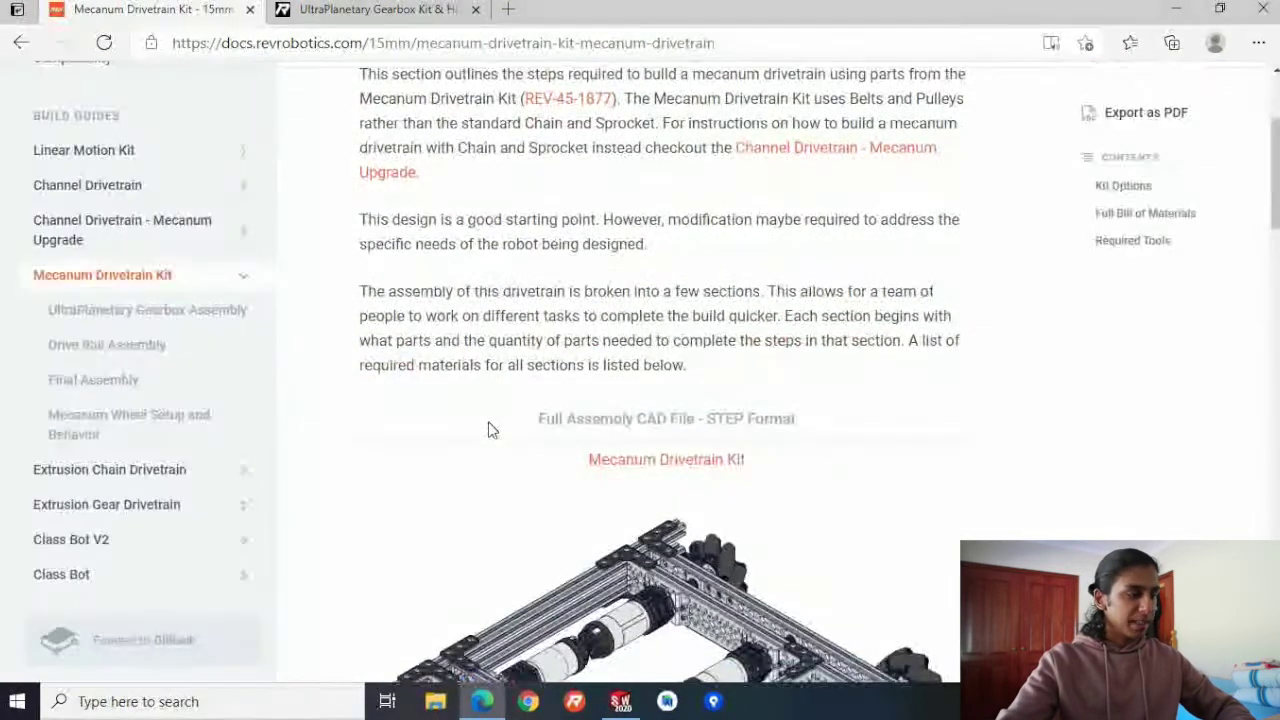
scroll(440, 428, down, 1)
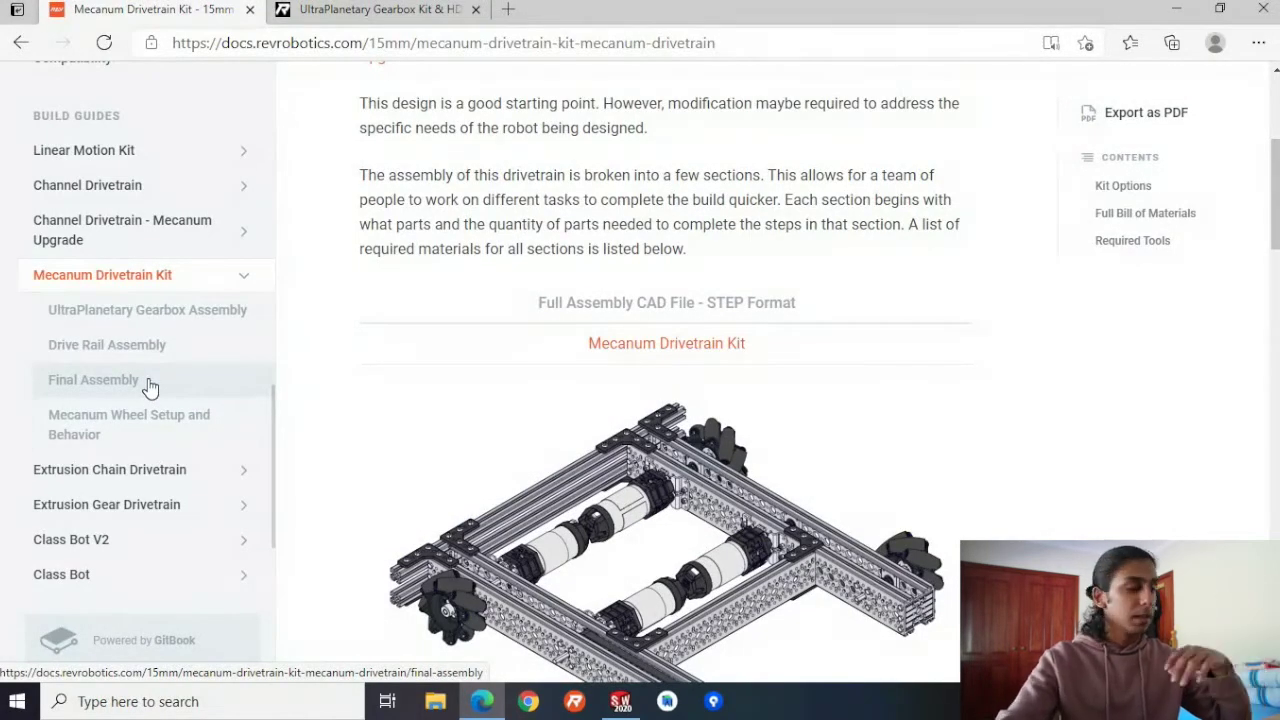
scroll(148, 387, up, 3)
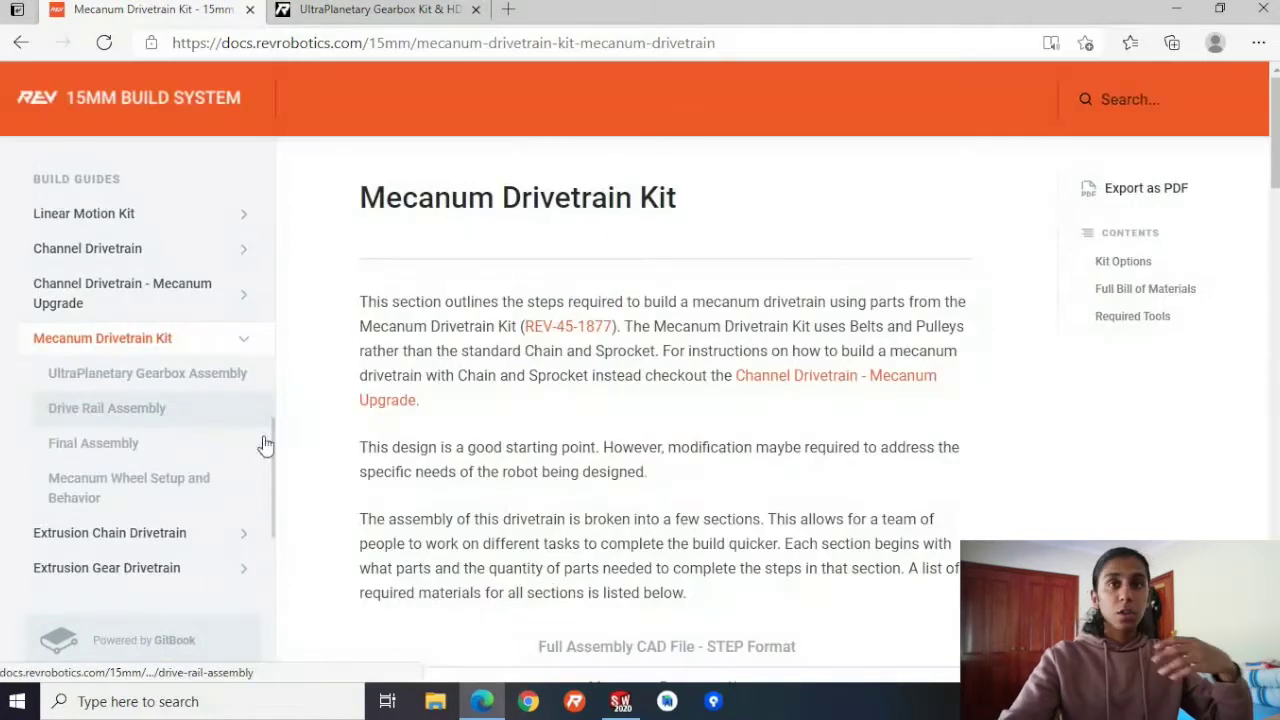
Open the UltraPlanetary Gearbox Assembly guide and review its gear ratio choices, required parts and assembly steps.
click(118, 373)
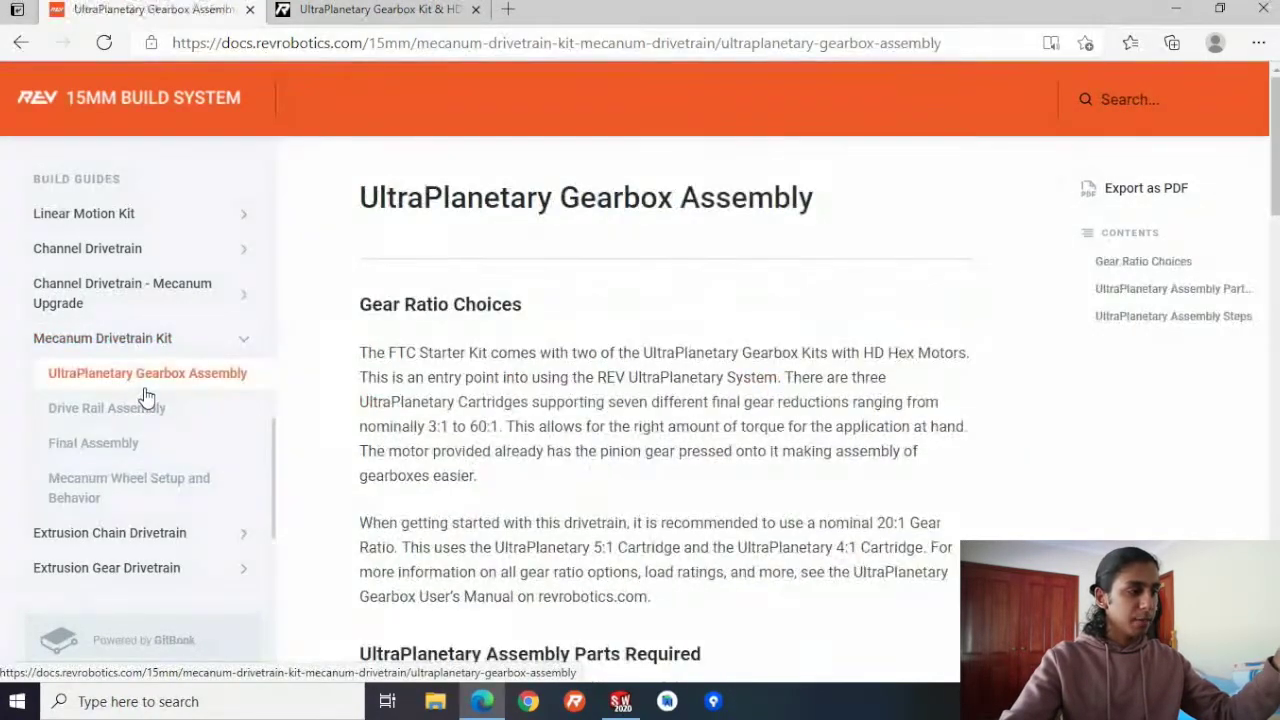
scroll(571, 371, down, 10)
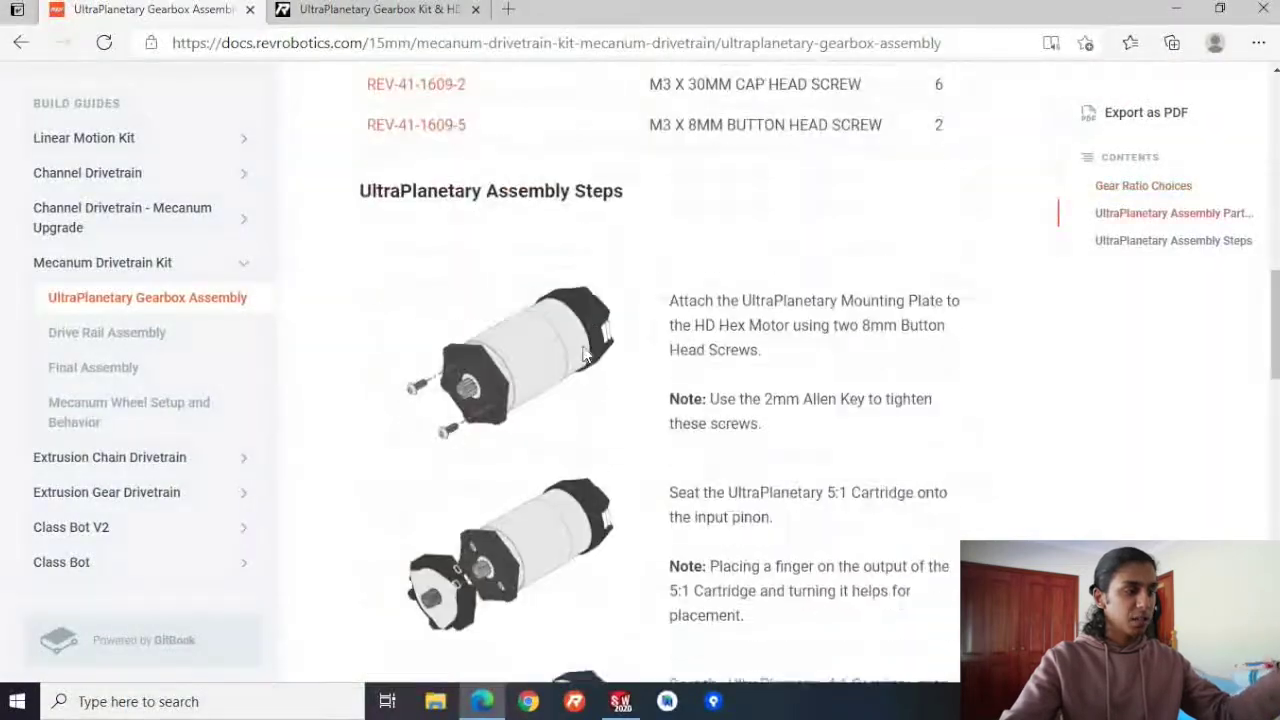
scroll(585, 355, down, 4)
scroll(434, 400, up, 4)
scroll(617, 394, down, 1)
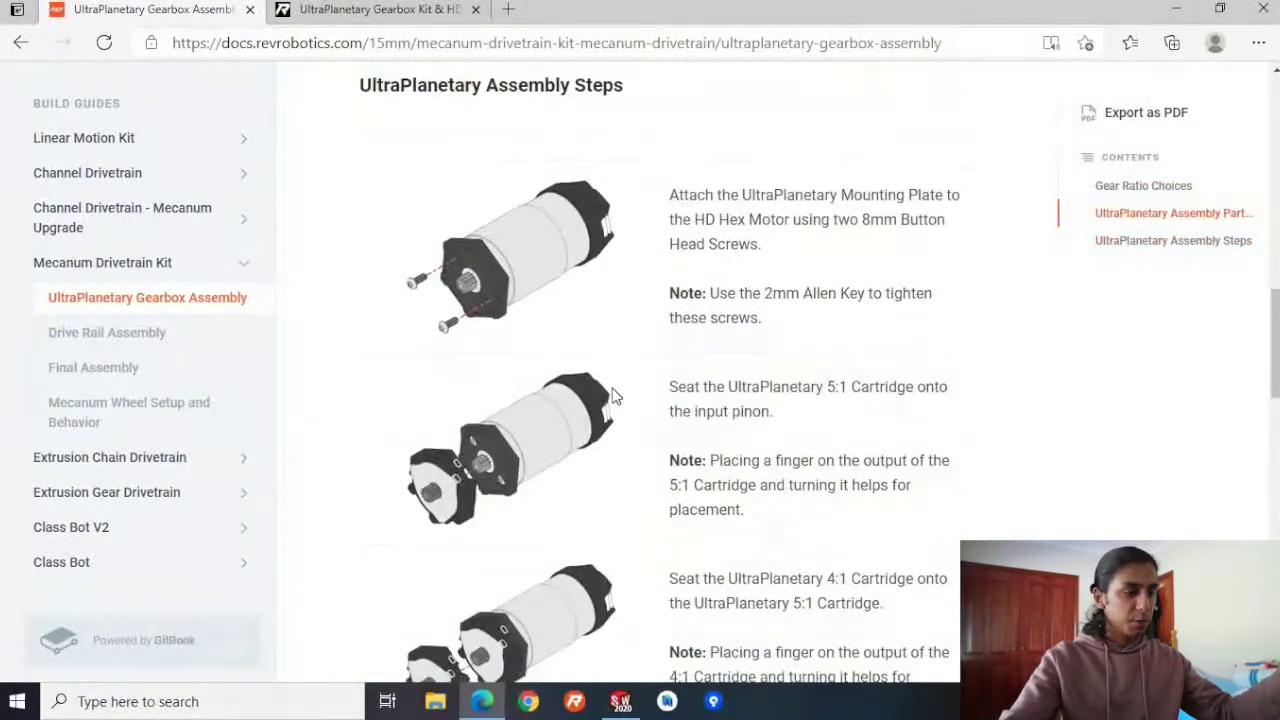
scroll(613, 395, down, 3)
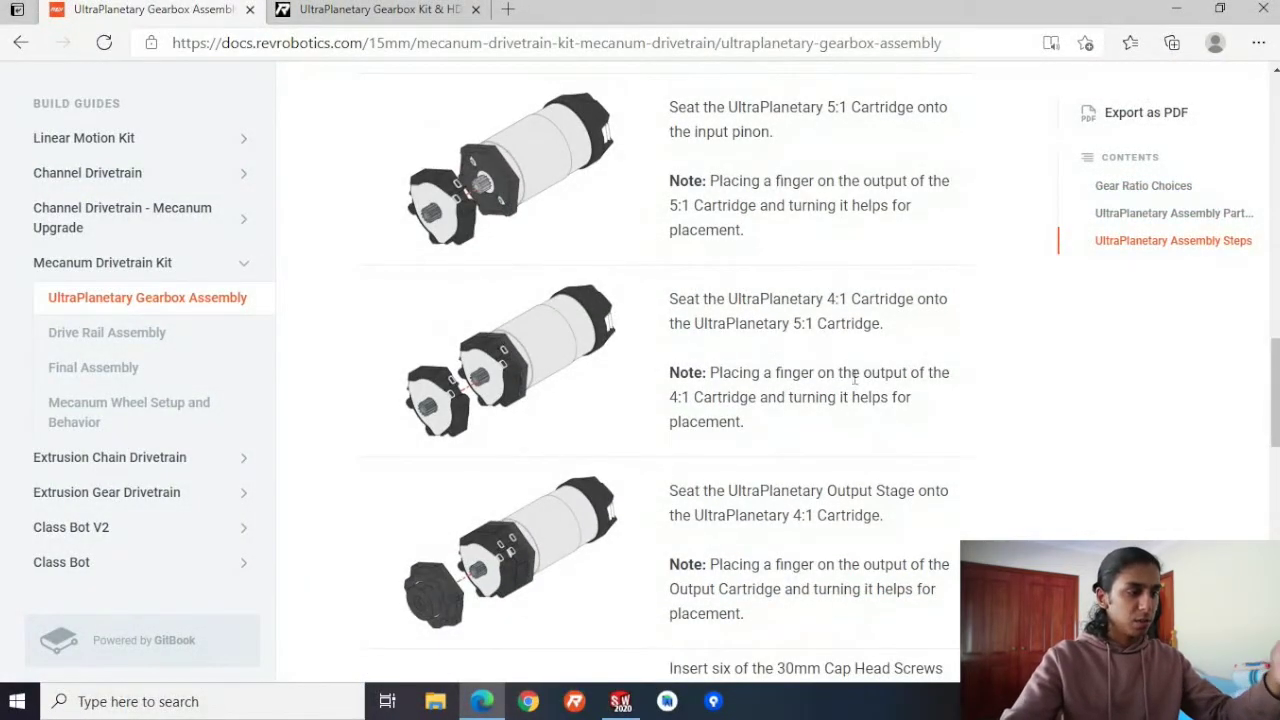
scroll(852, 376, down, 10)
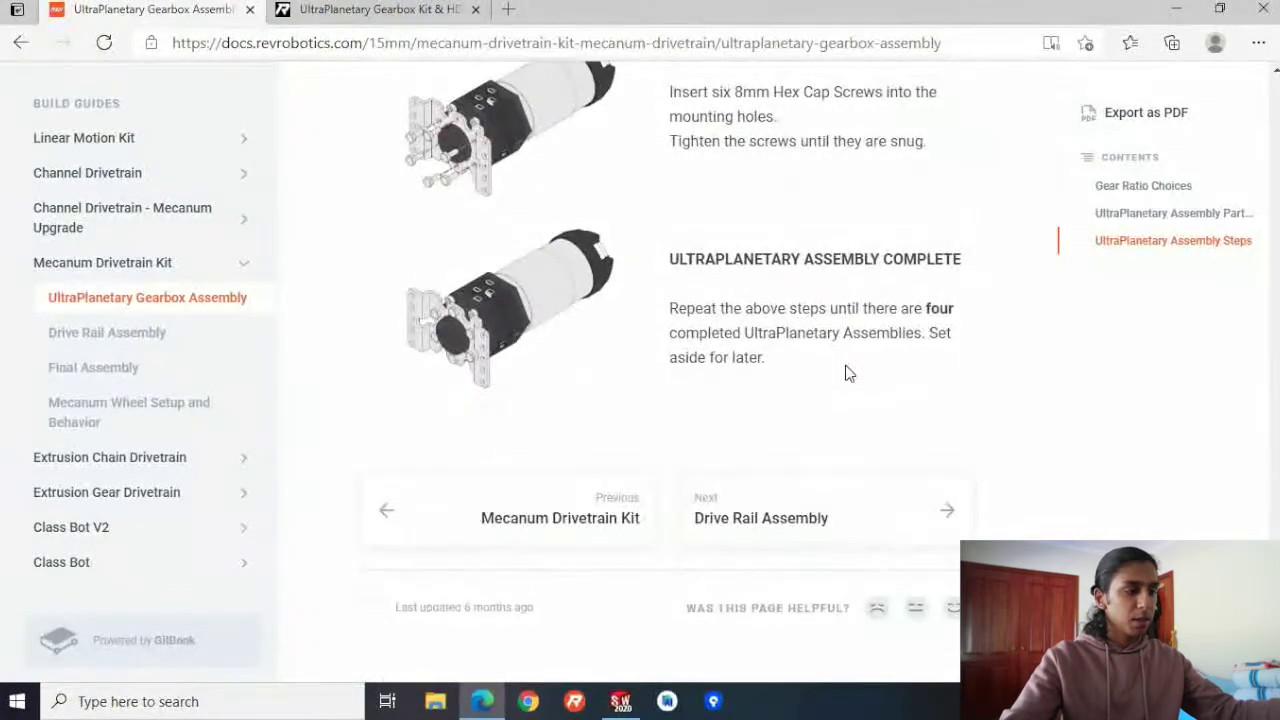
scroll(845, 373, up, 15)
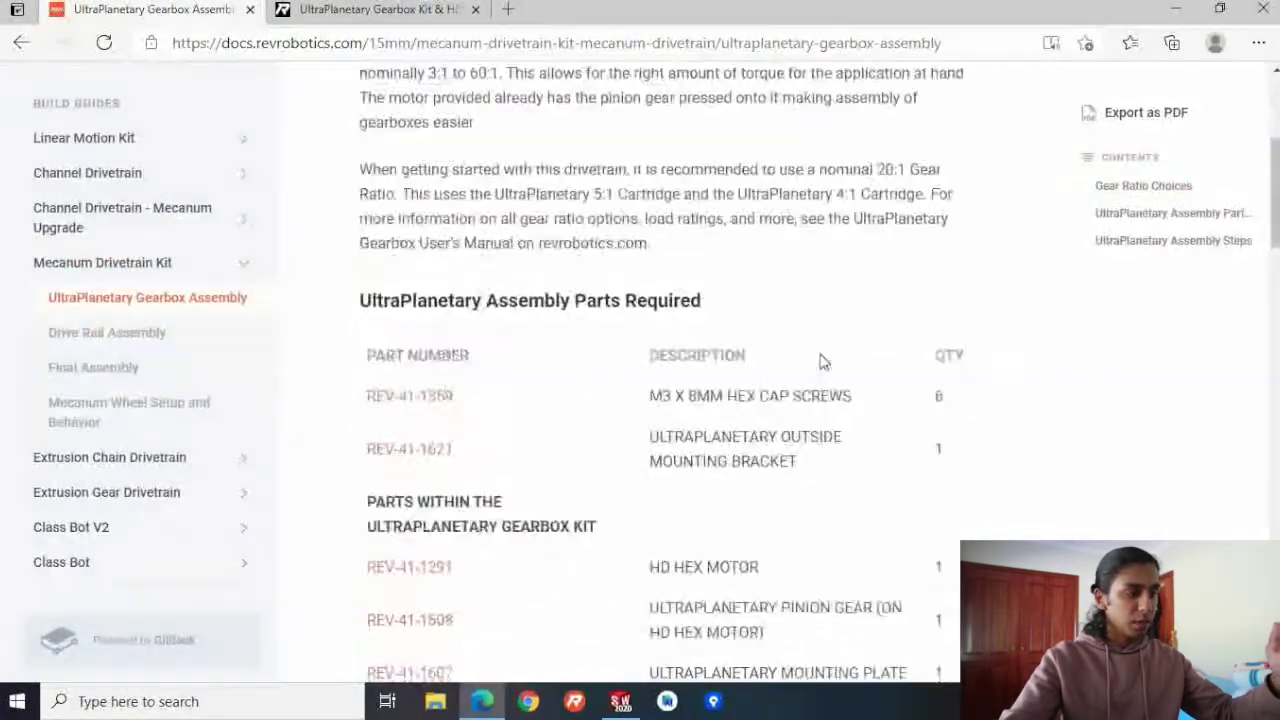
scroll(820, 362, down, 5)
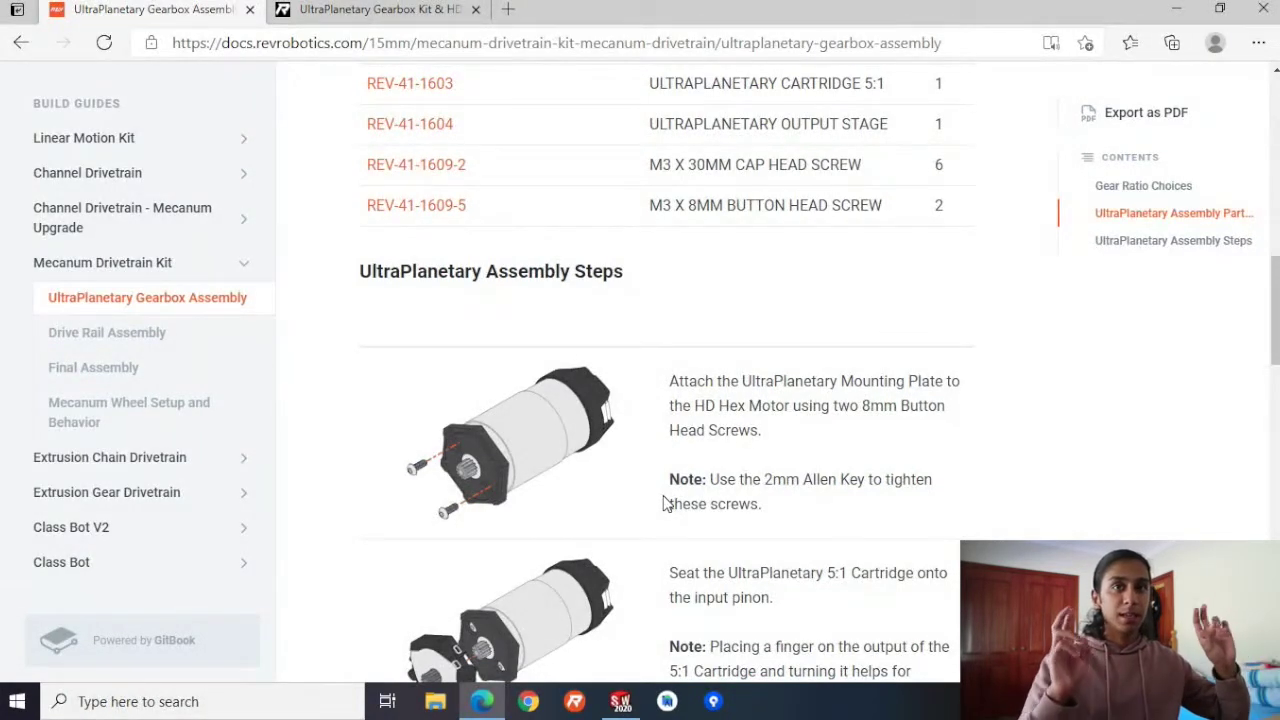
scroll(664, 503, up, 10)
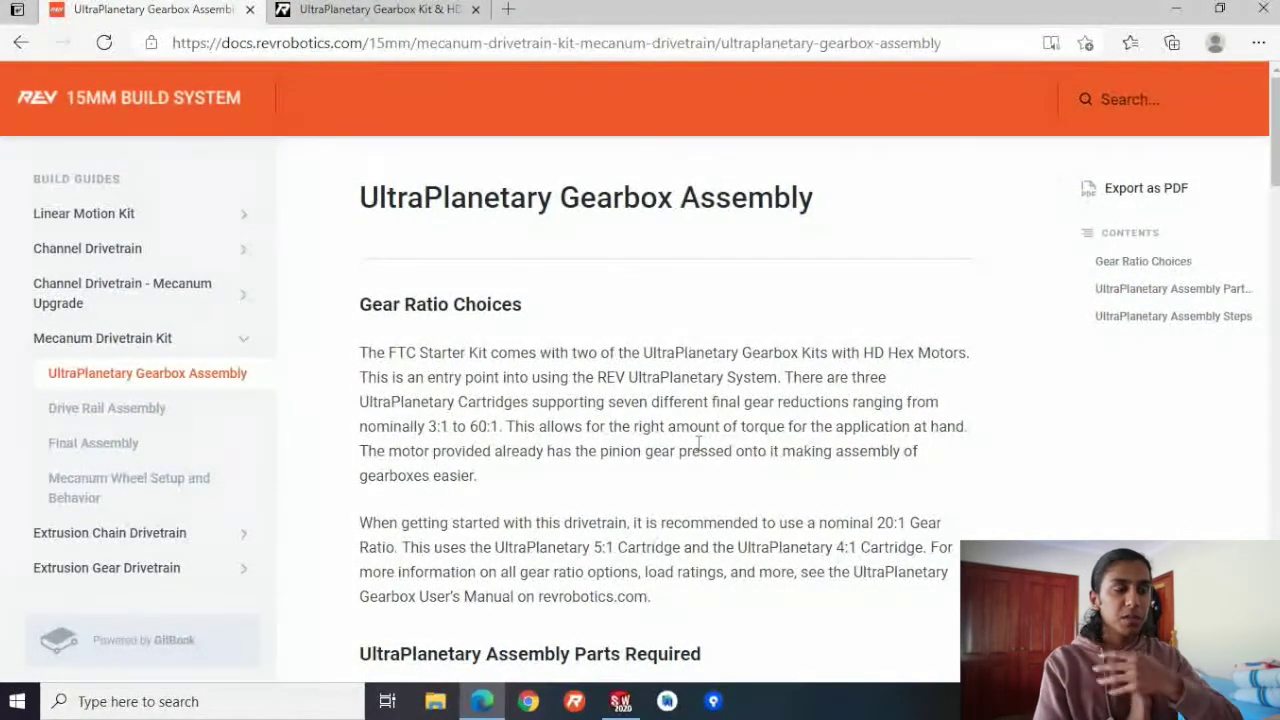
scroll(703, 265, down, 10)
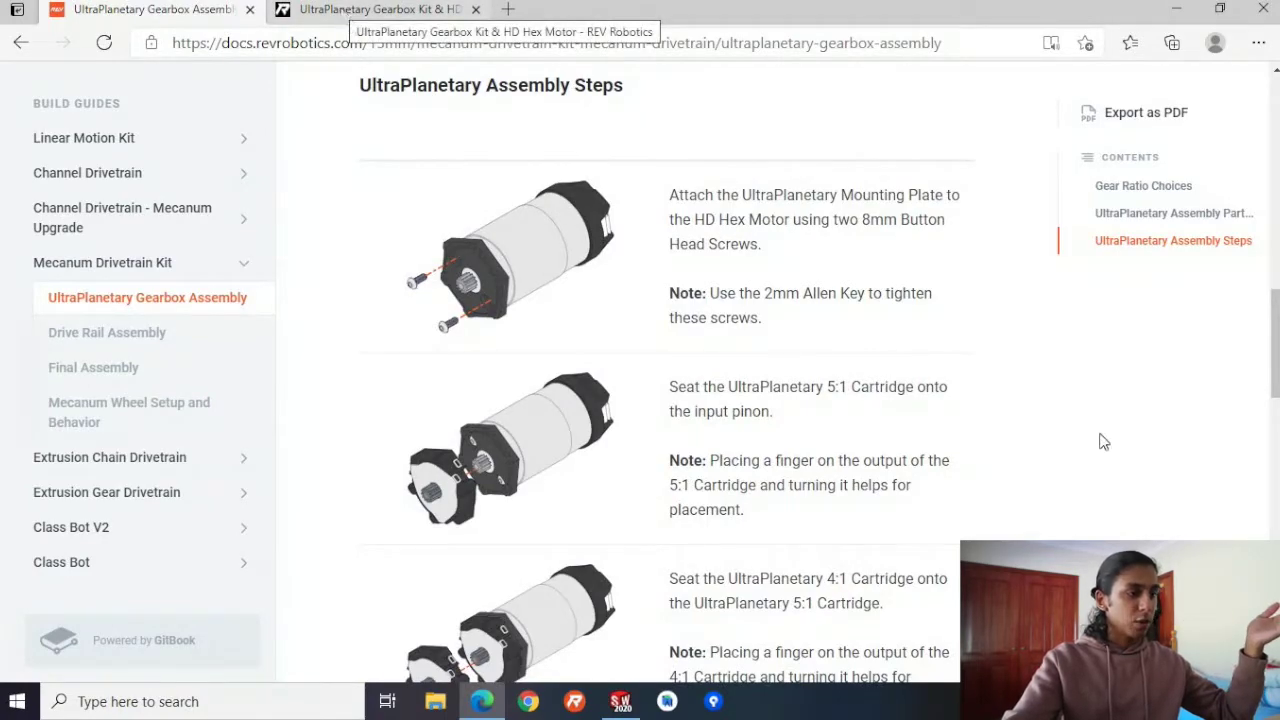
scroll(760, 389, up, 10)
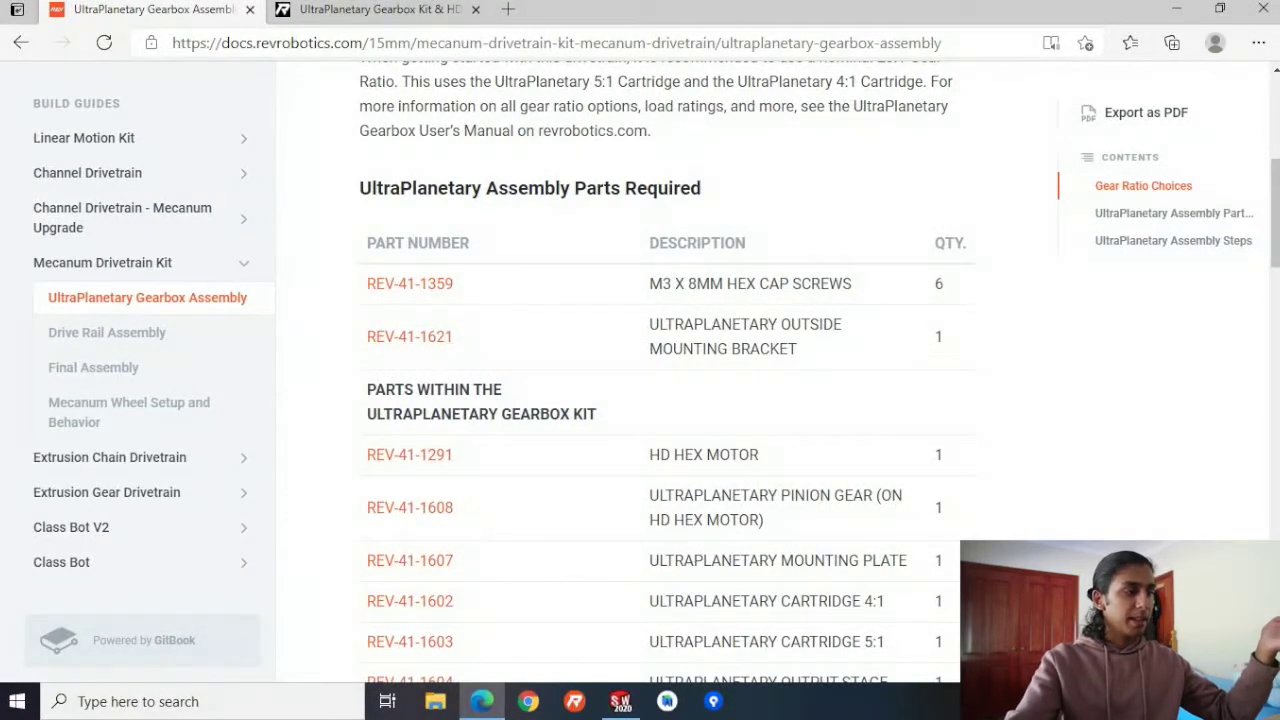
Download the Complete REV Parts Library from the CAD section of the UltraPlanetary Gearbox Kit & HD Hex Motor product page.
click(380, 10)
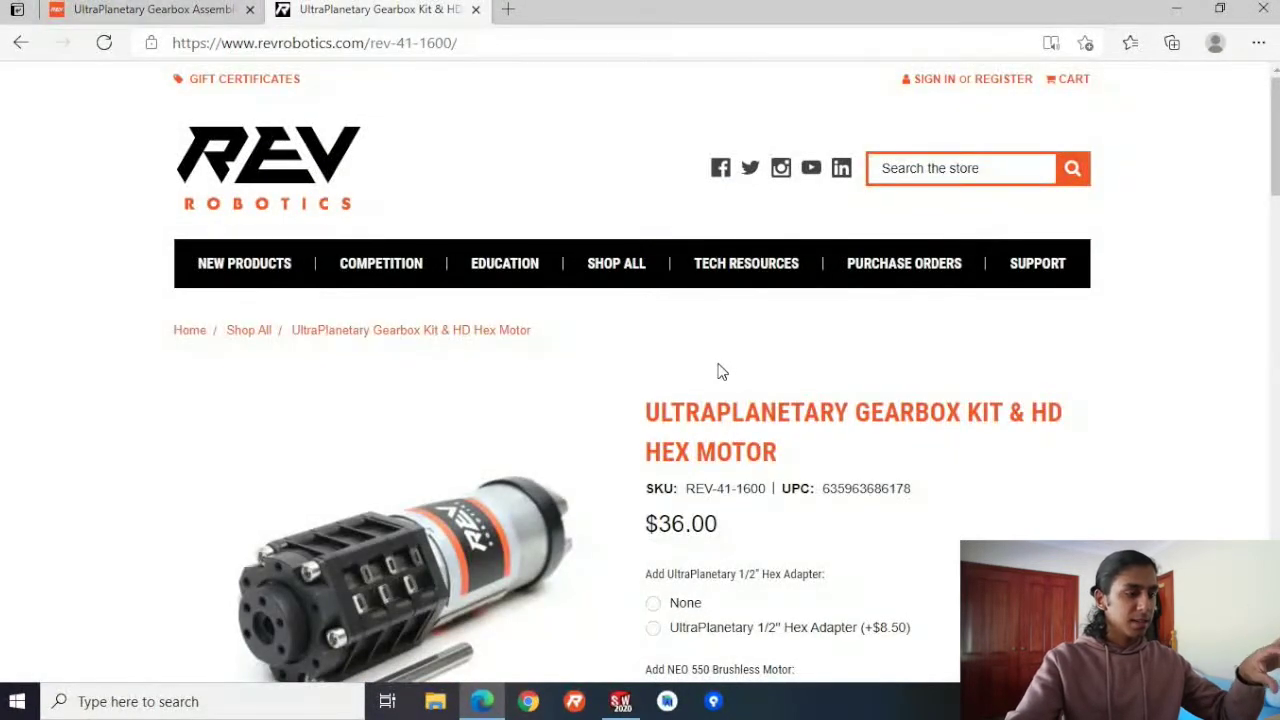
scroll(722, 372, down, 2)
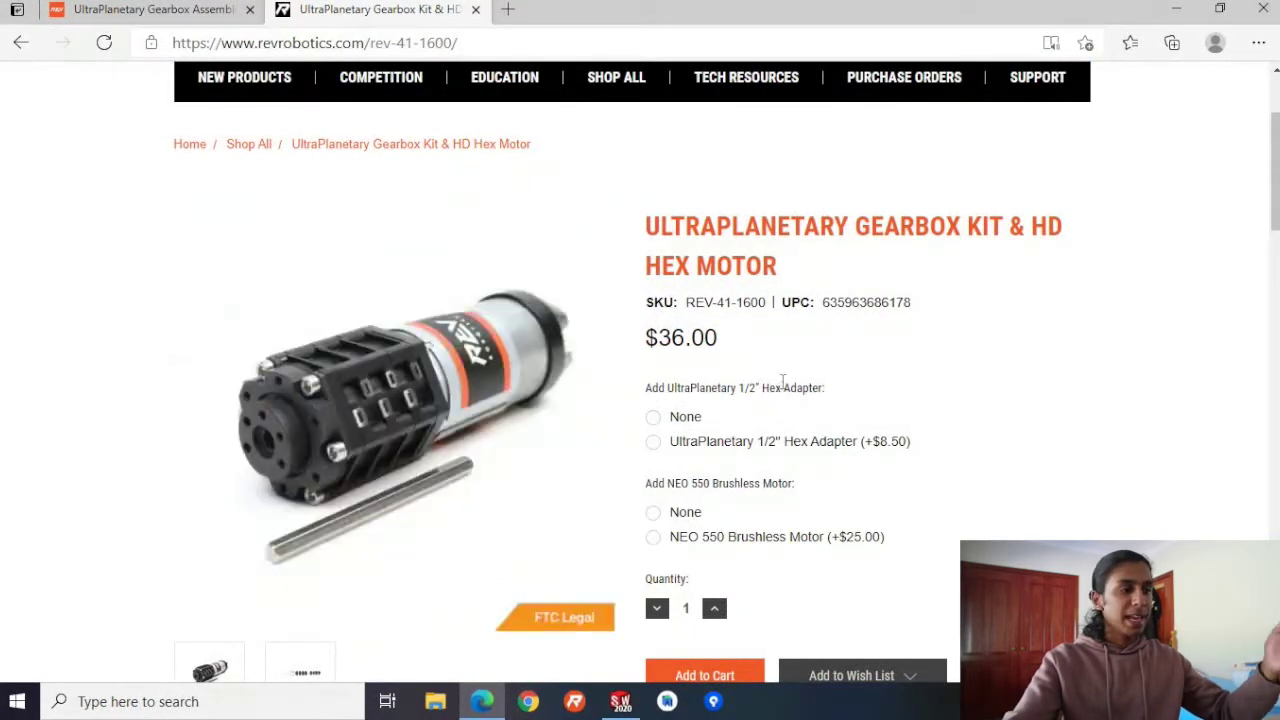
scroll(775, 383, up, 2)
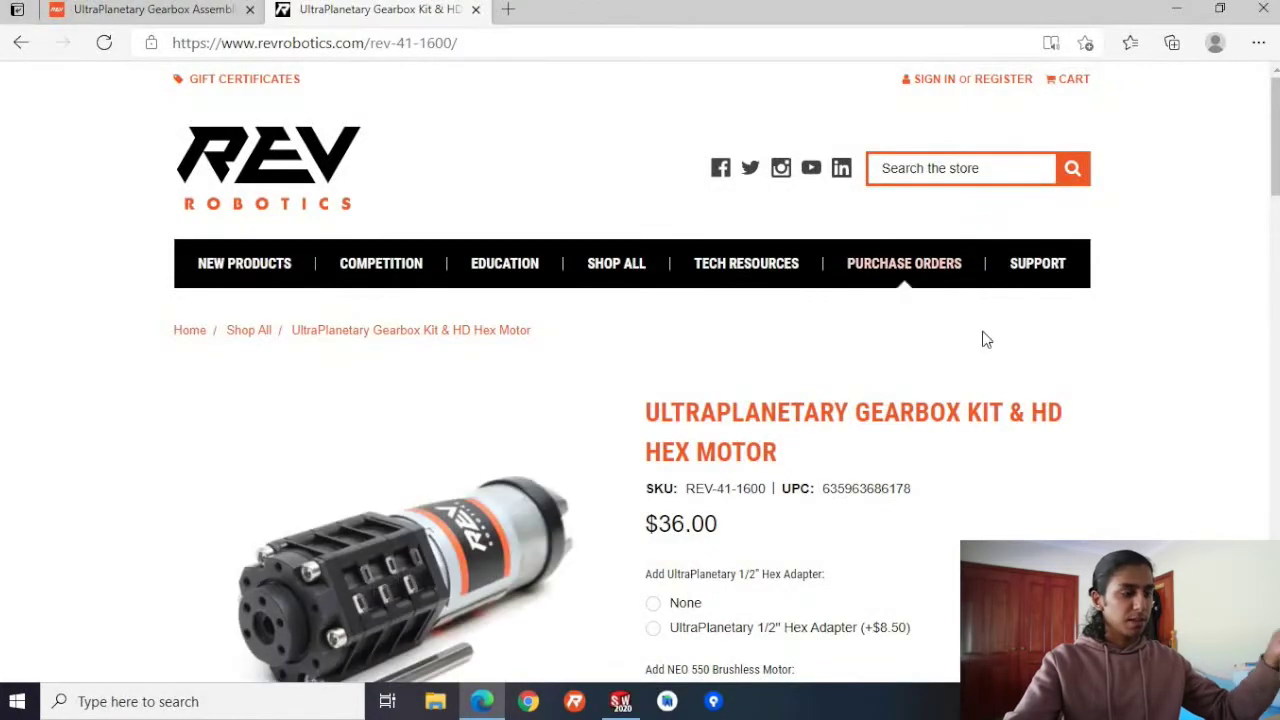
scroll(489, 409, down, 4)
scroll(86, 429, down, 6)
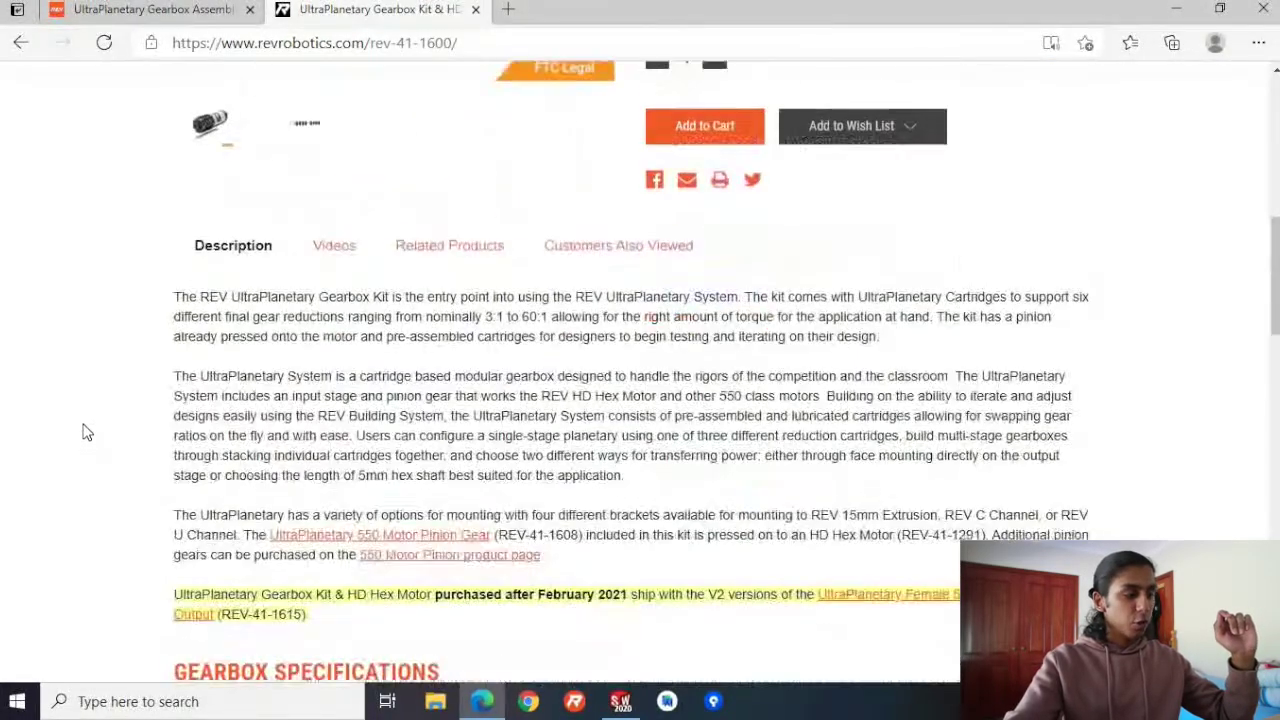
scroll(105, 420, down, 10)
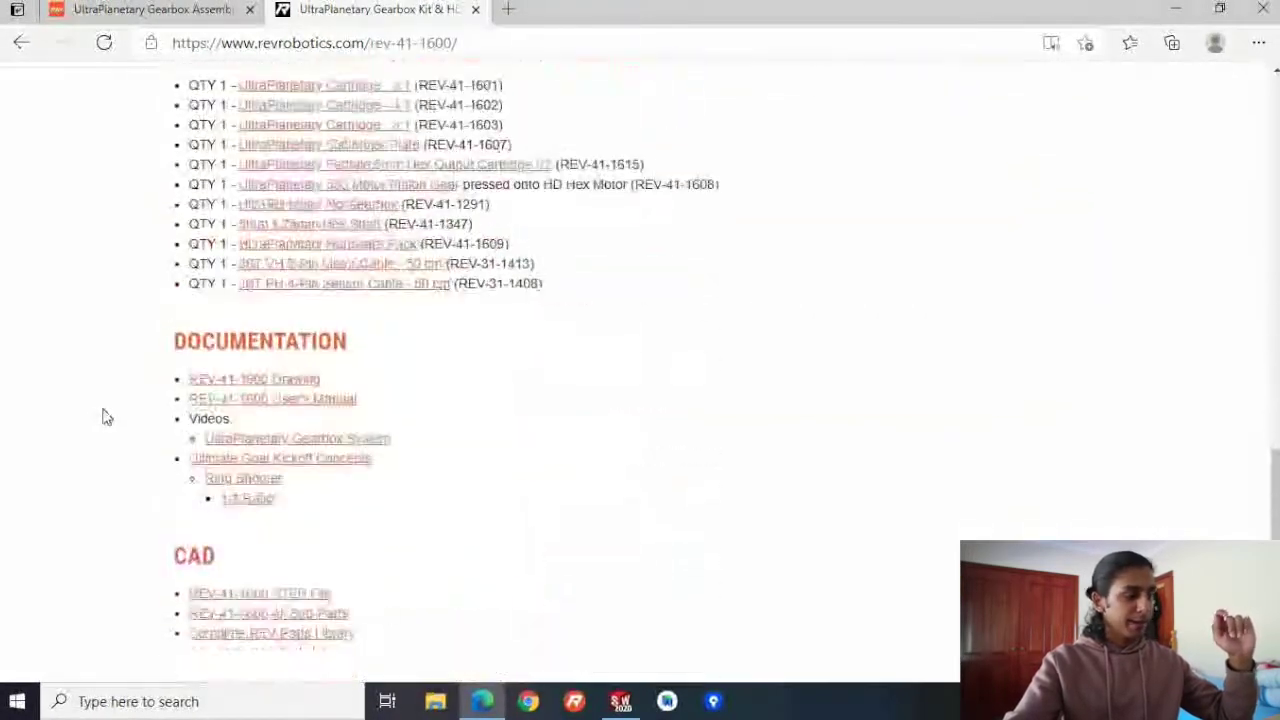
scroll(116, 427, down, 3)
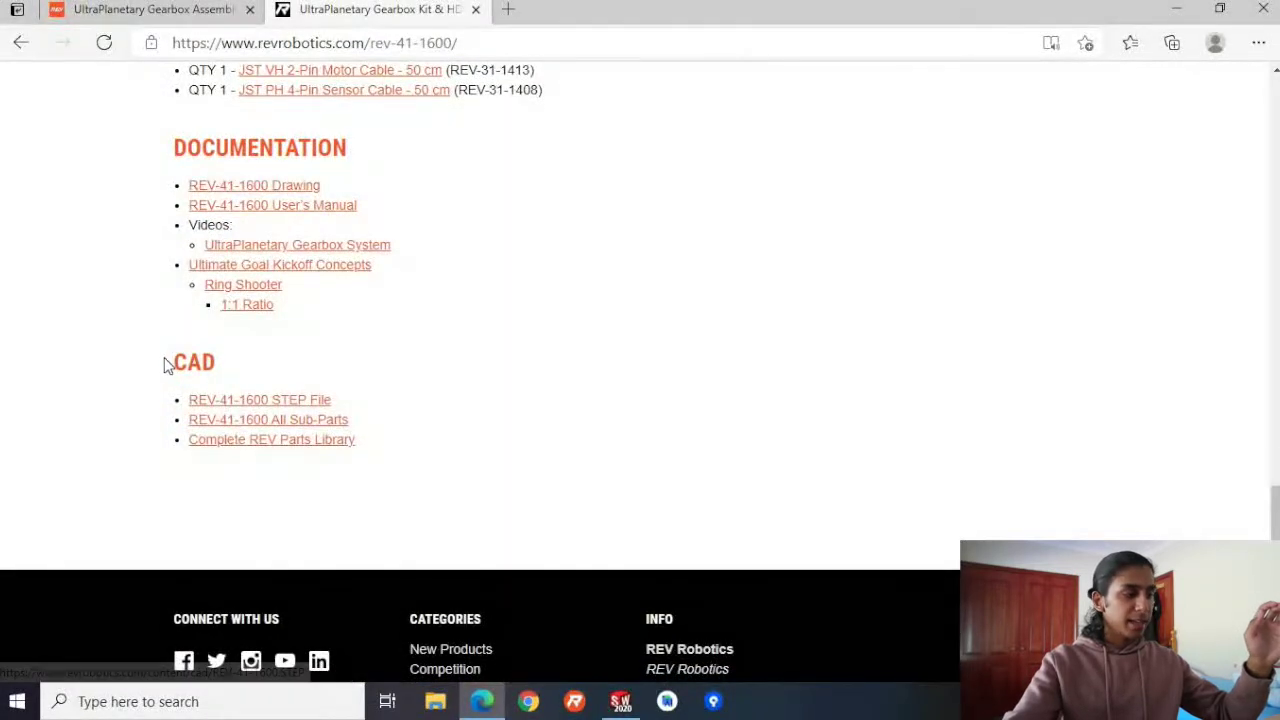
drag(165, 365, 226, 361)
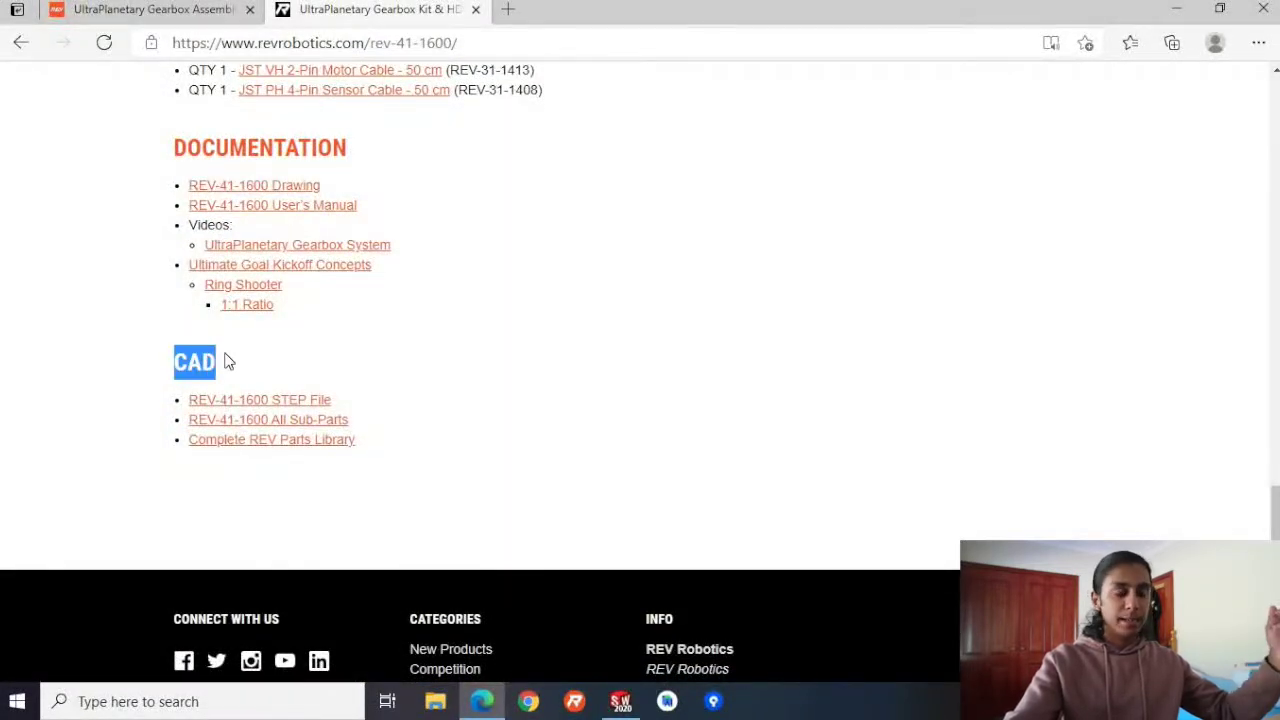
click(405, 404)
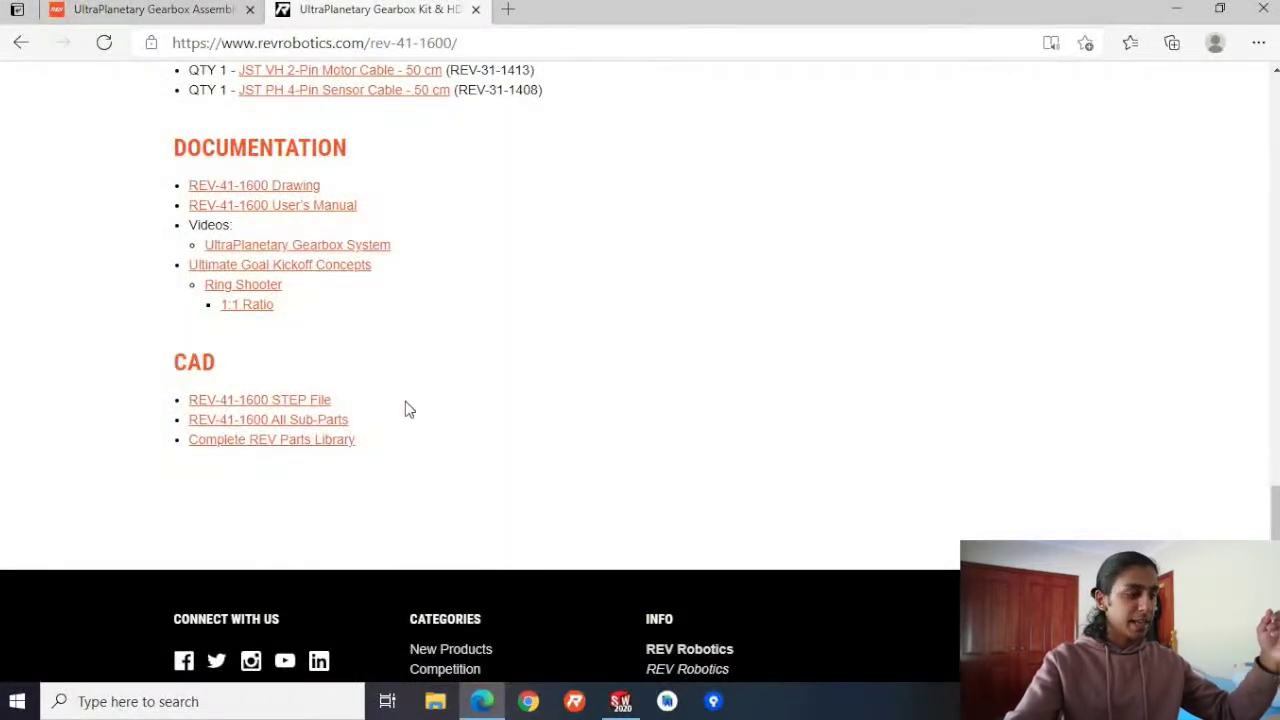
click(320, 450)
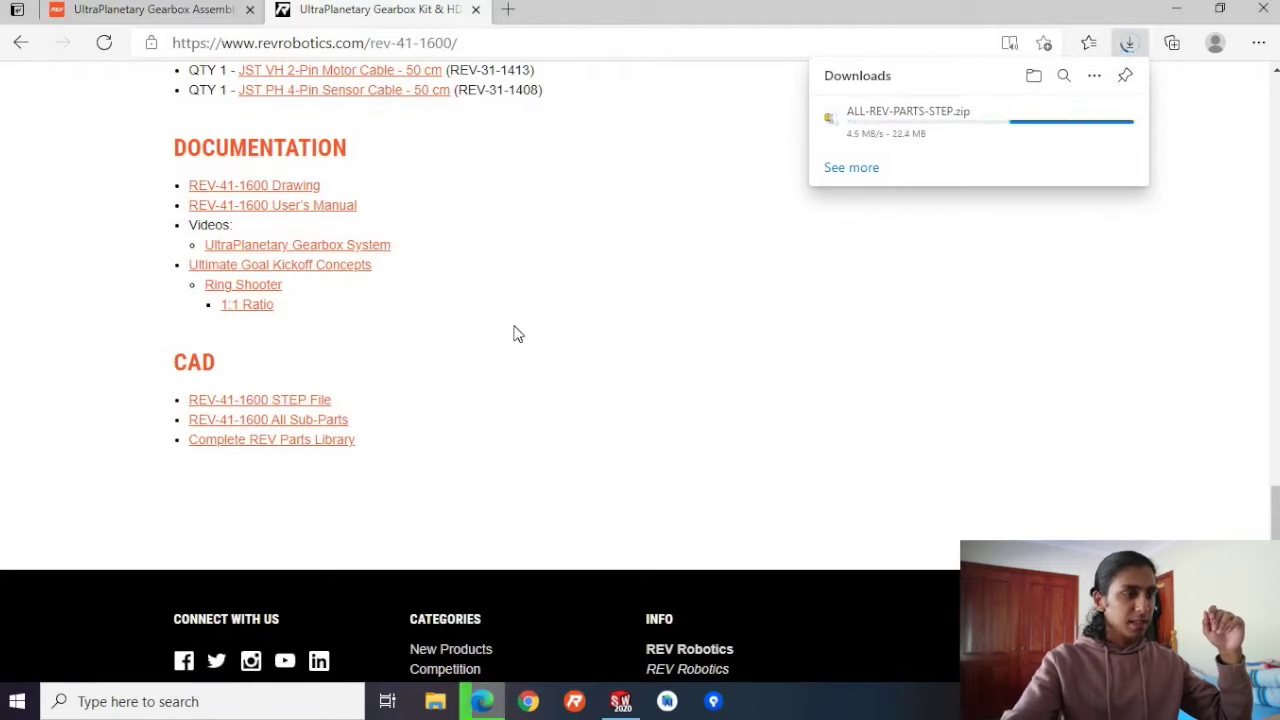
Review the kit contents, HD Hex Motor specifications and gearbox specifications on the product page.
scroll(520, 330, up, 1)
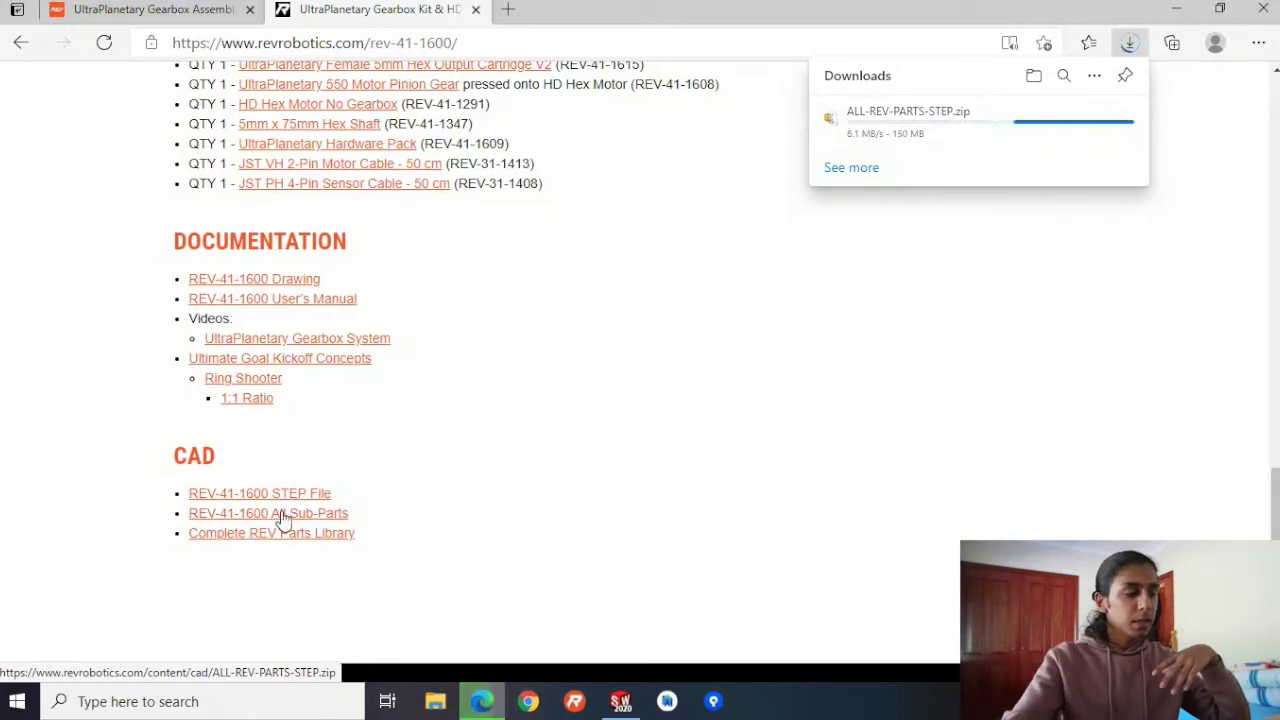
scroll(380, 460, up, 5)
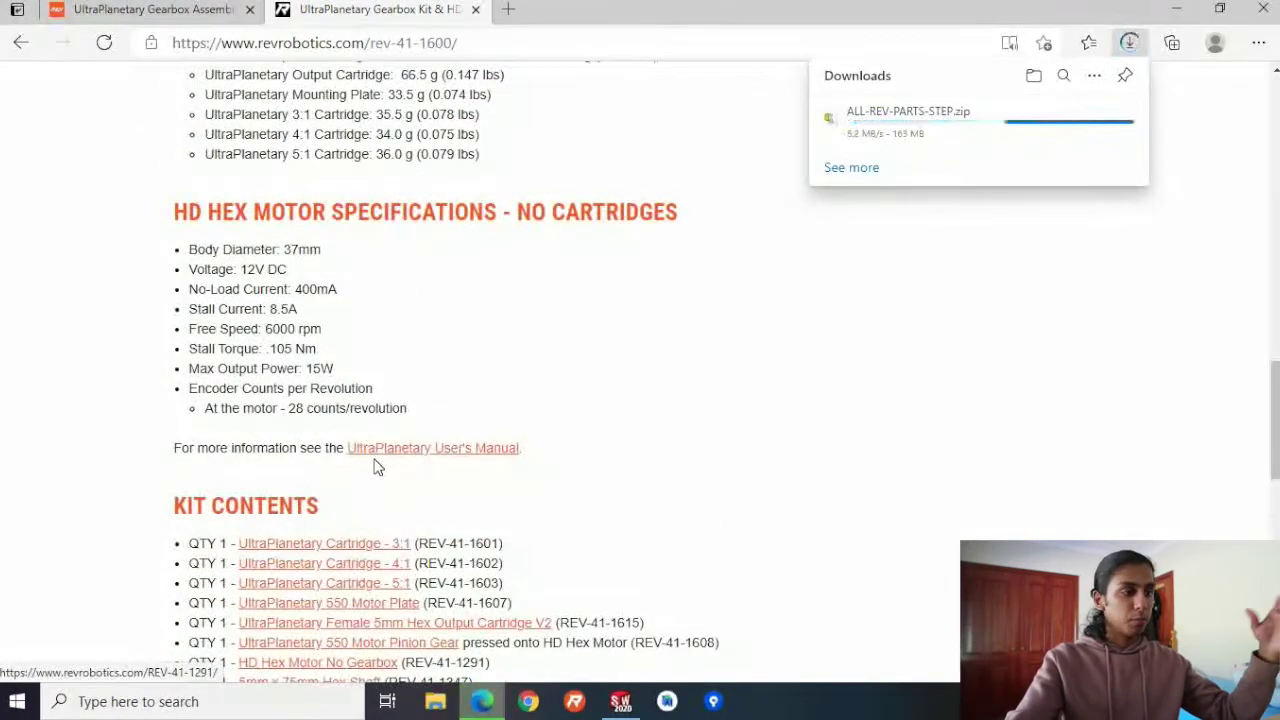
scroll(378, 465, up, 3)
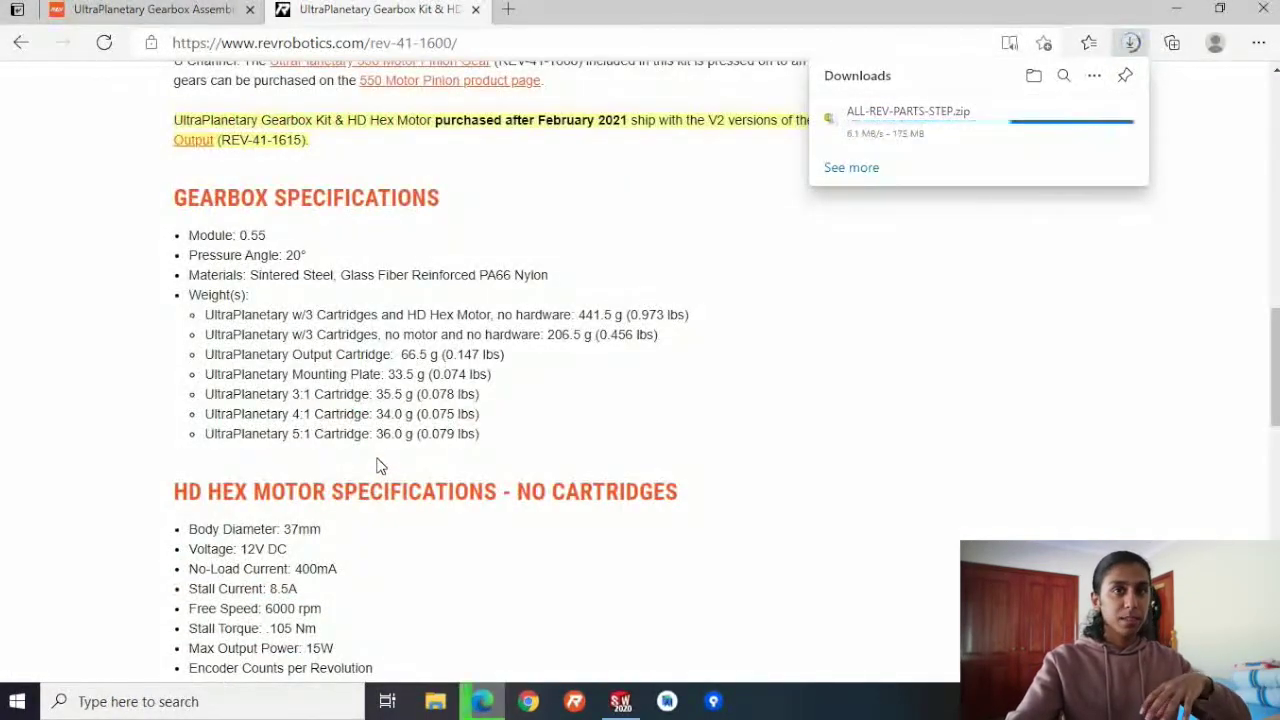
Look over the gearbox weights and HD Hex Motor specifications during the parts library download, and dismiss the downloads list.
scroll(378, 463, up, 5)
scroll(380, 462, down, 6)
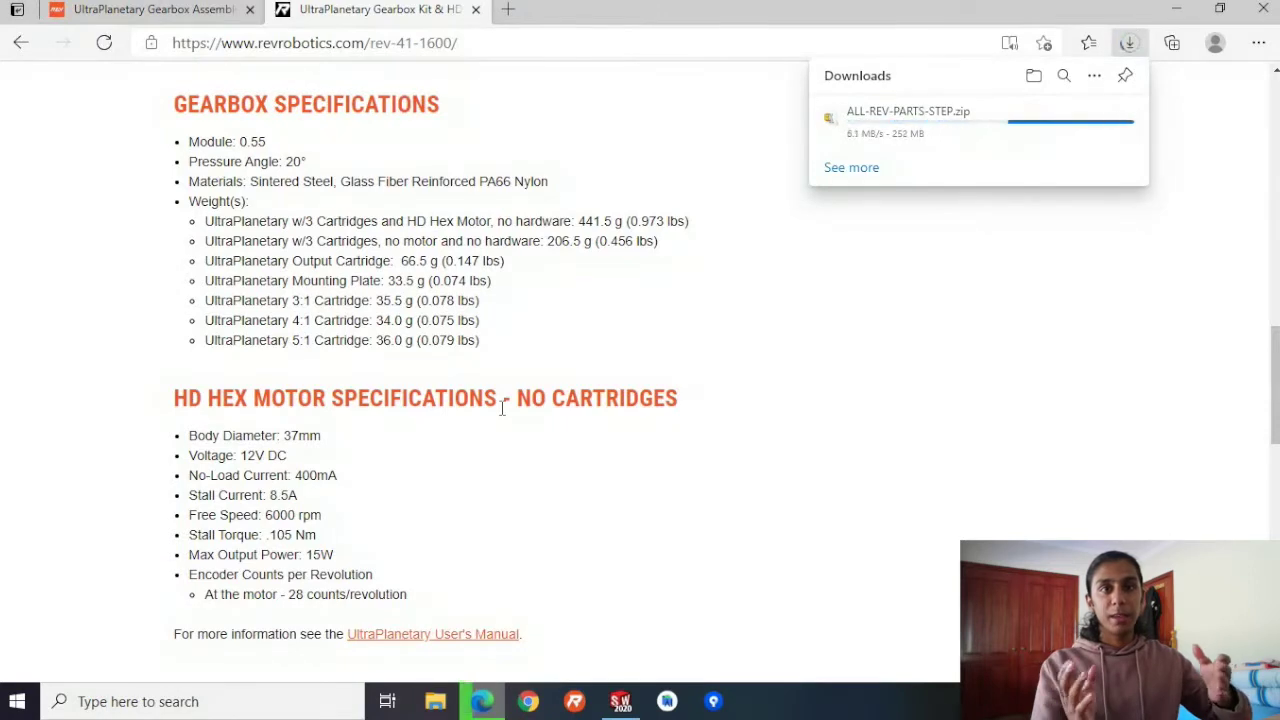
mouse_move(965, 128)
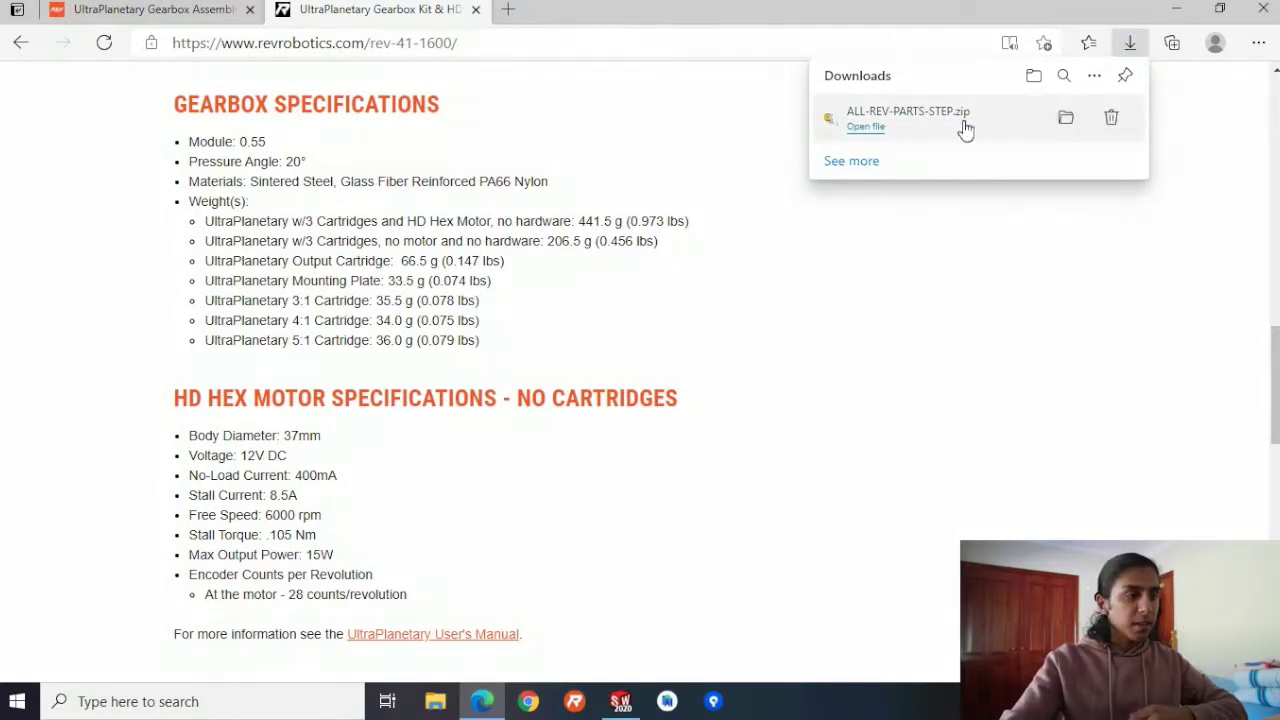
click(1133, 52)
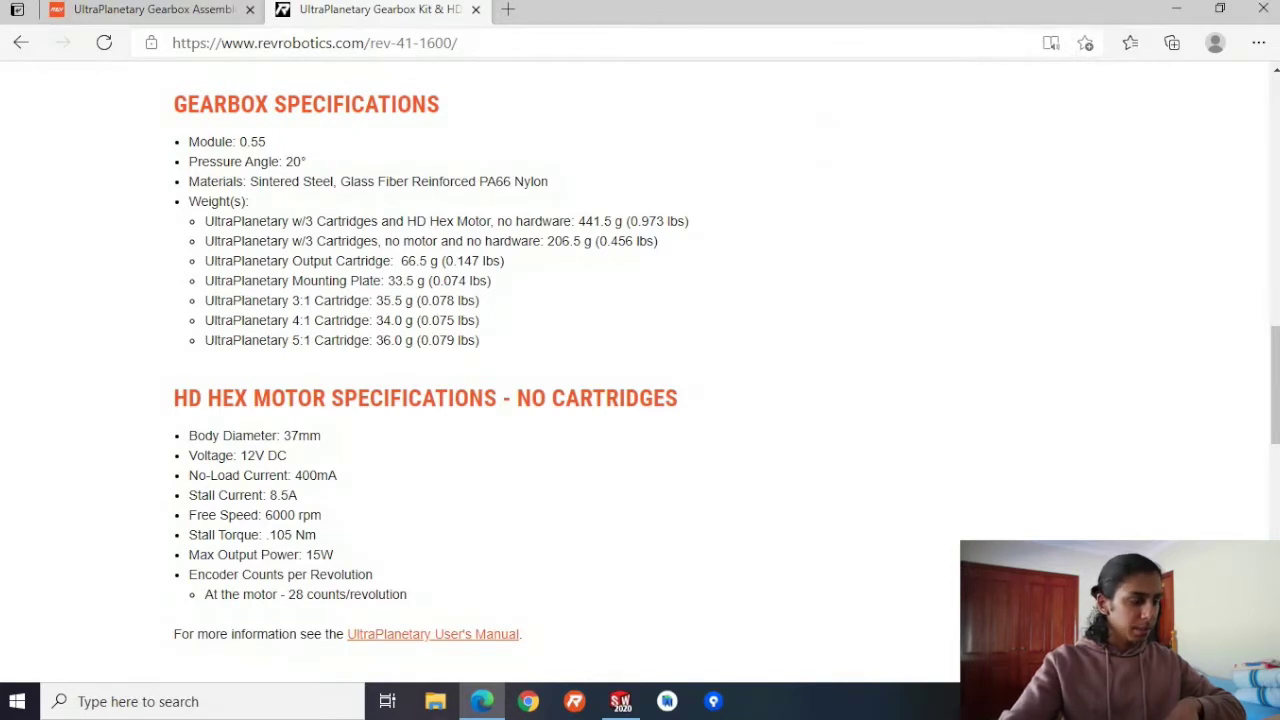
Switch to File Explorer and extract the ALL-REV-PARTS-STEP archive into its own folder inside Downloads.
click(447, 706)
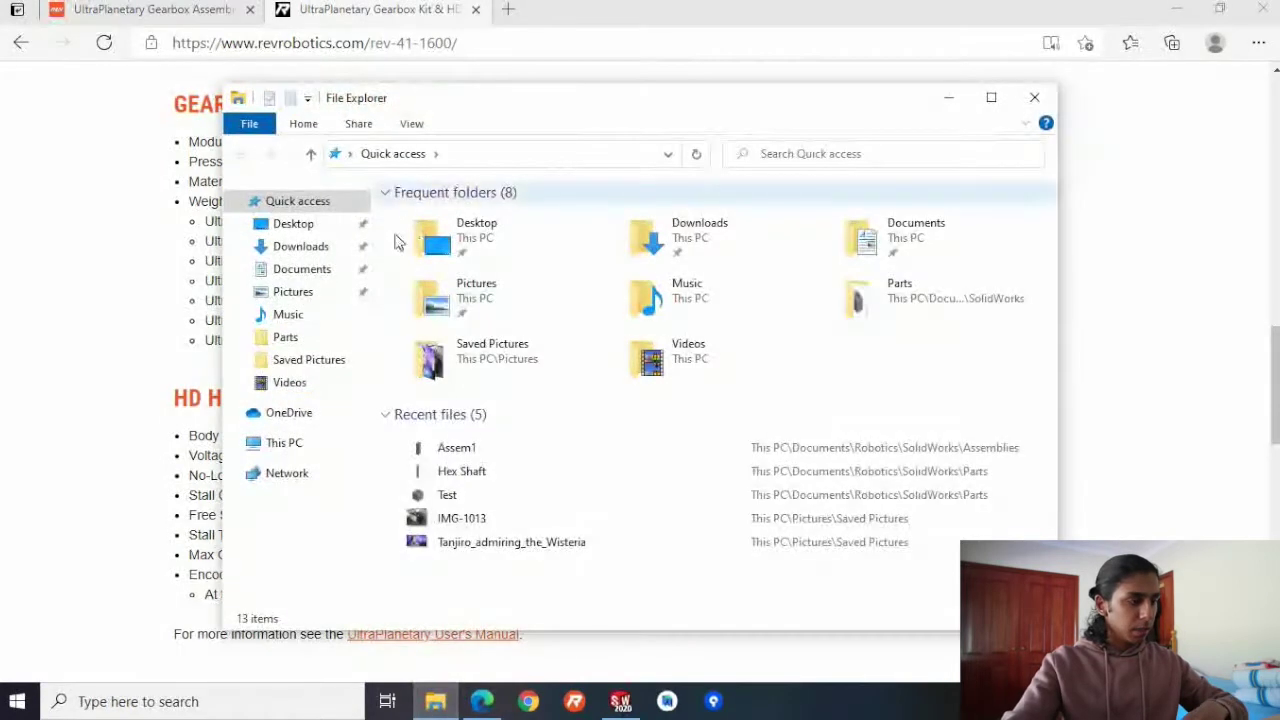
click(318, 250)
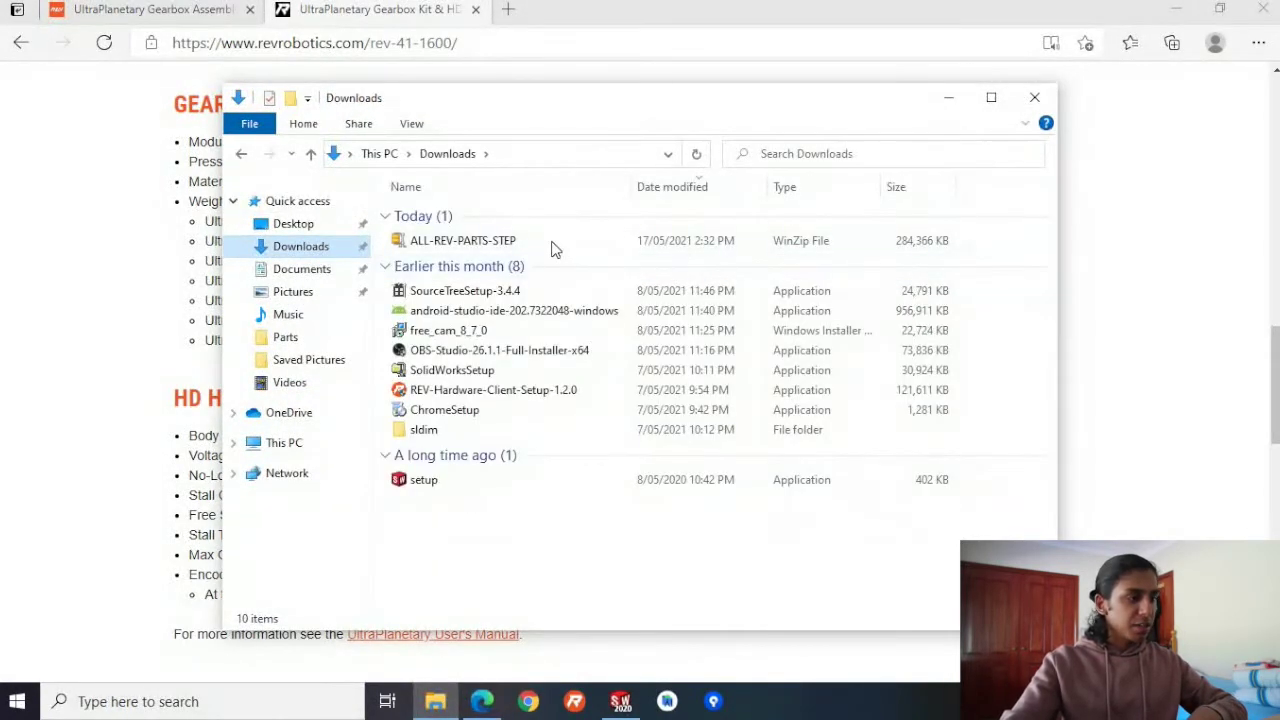
right_click(634, 242)
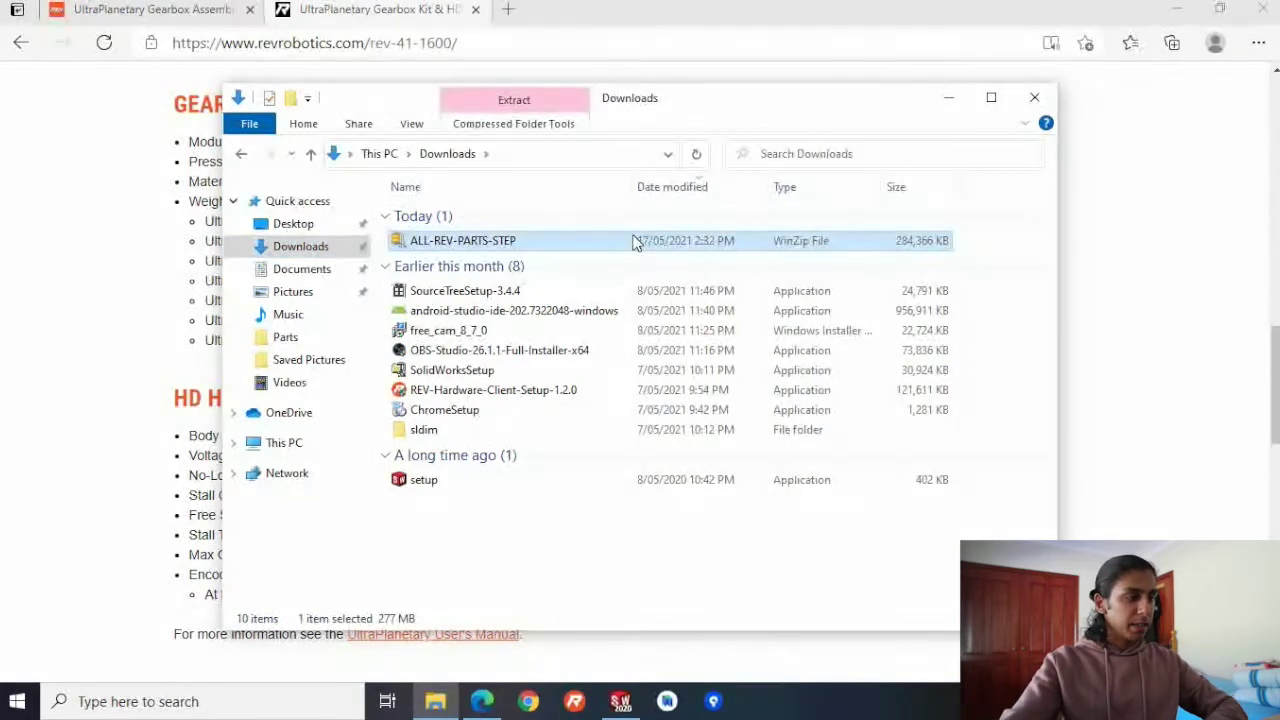
click(700, 412)
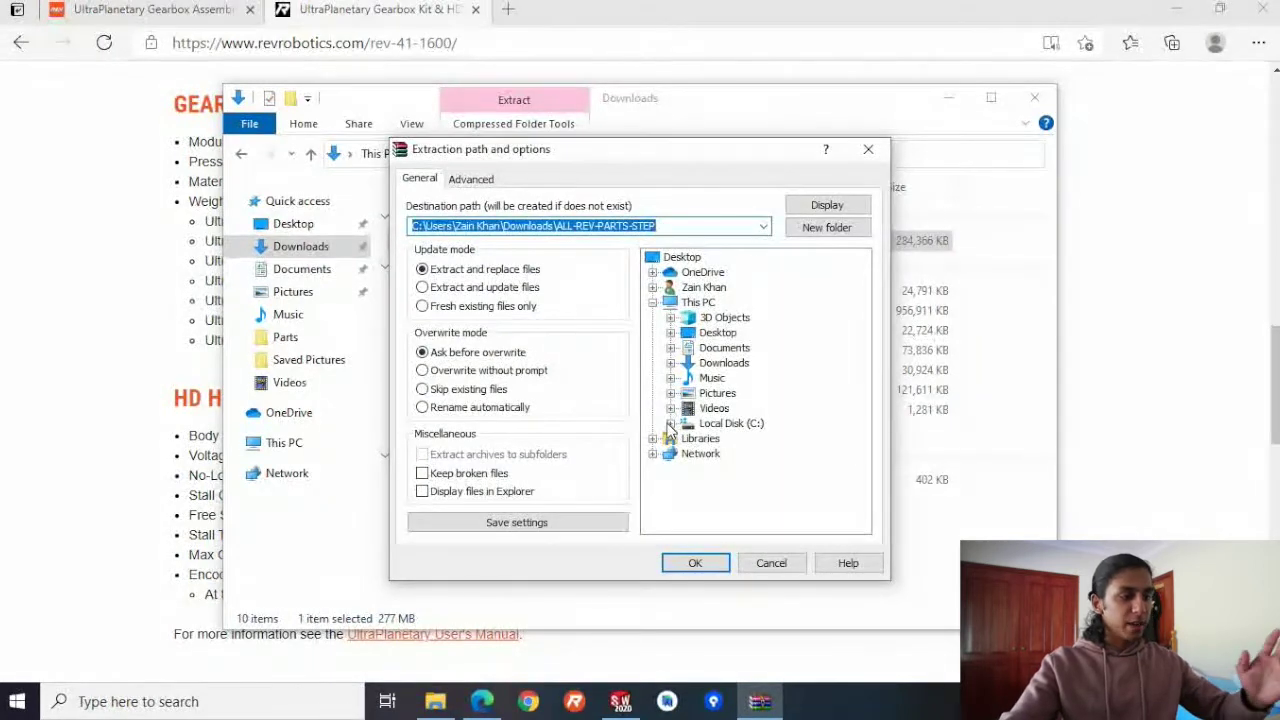
click(700, 565)
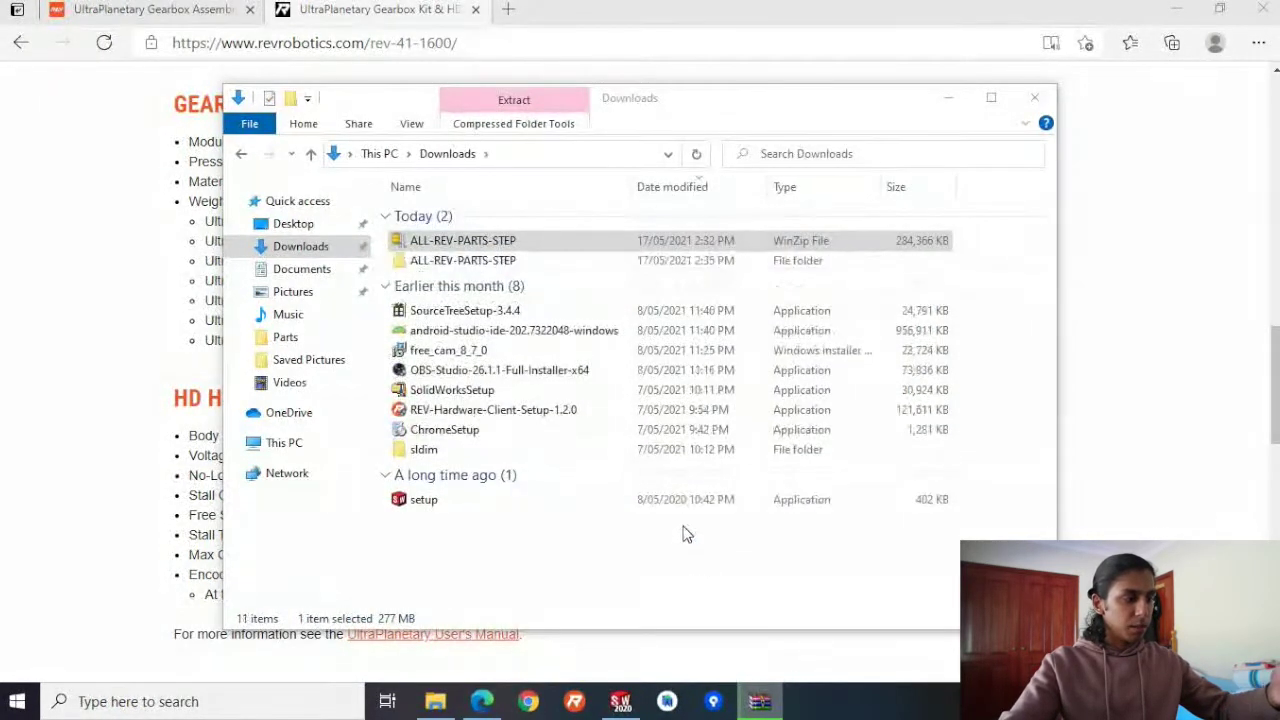
Open the Already Uploaded folder inside the extracted ALL-REV-PARTS-STEP folder and look through its part files.
double_click(519, 260)
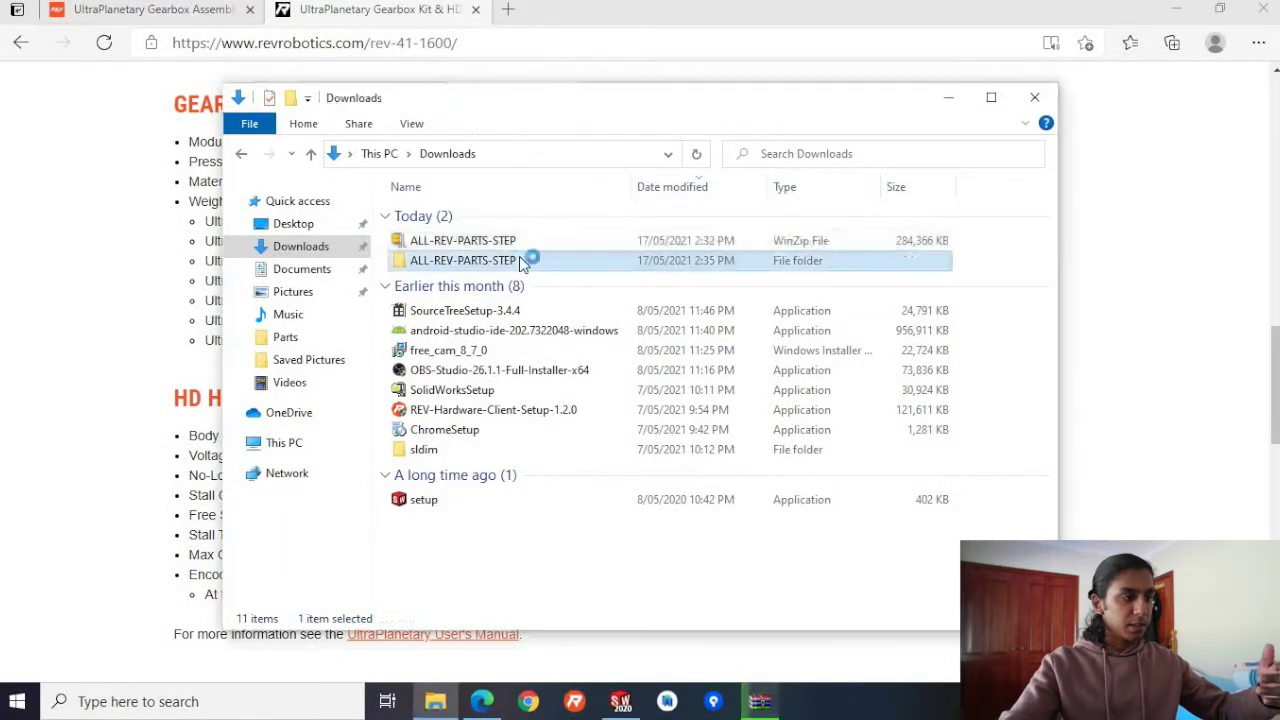
click(493, 218)
double_click(493, 218)
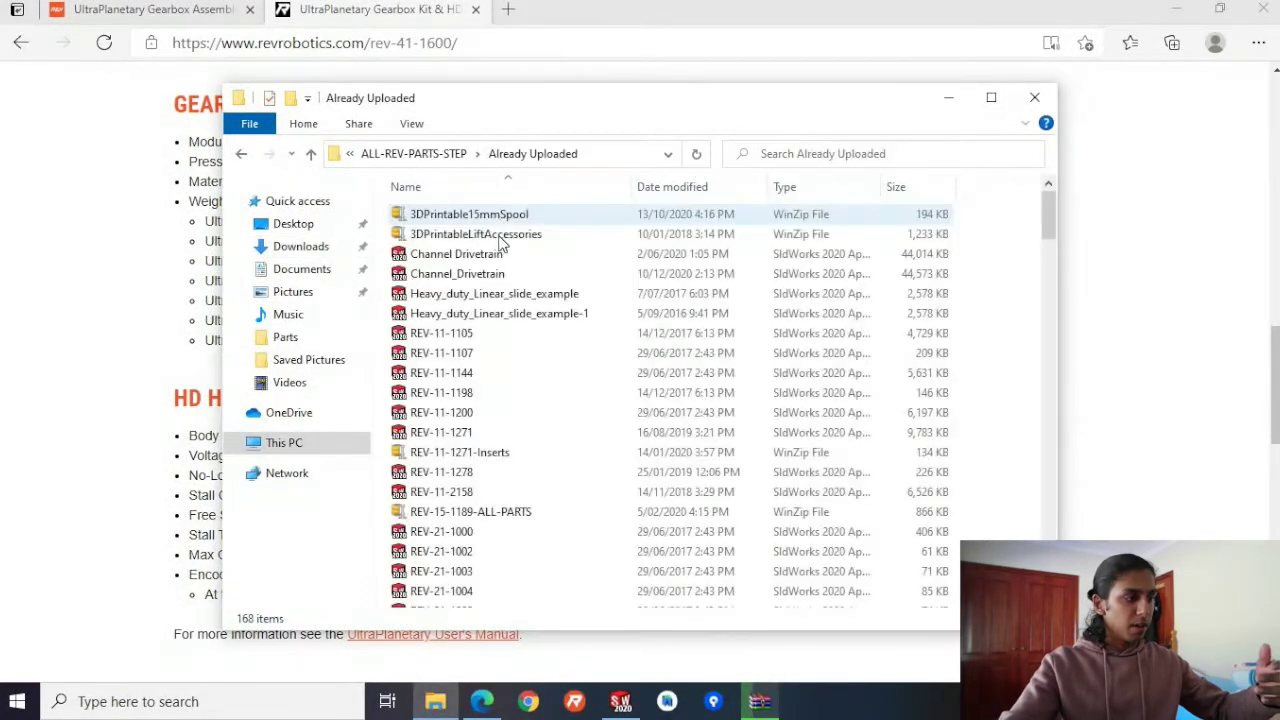
scroll(507, 308, down, 15)
scroll(507, 308, down, 10)
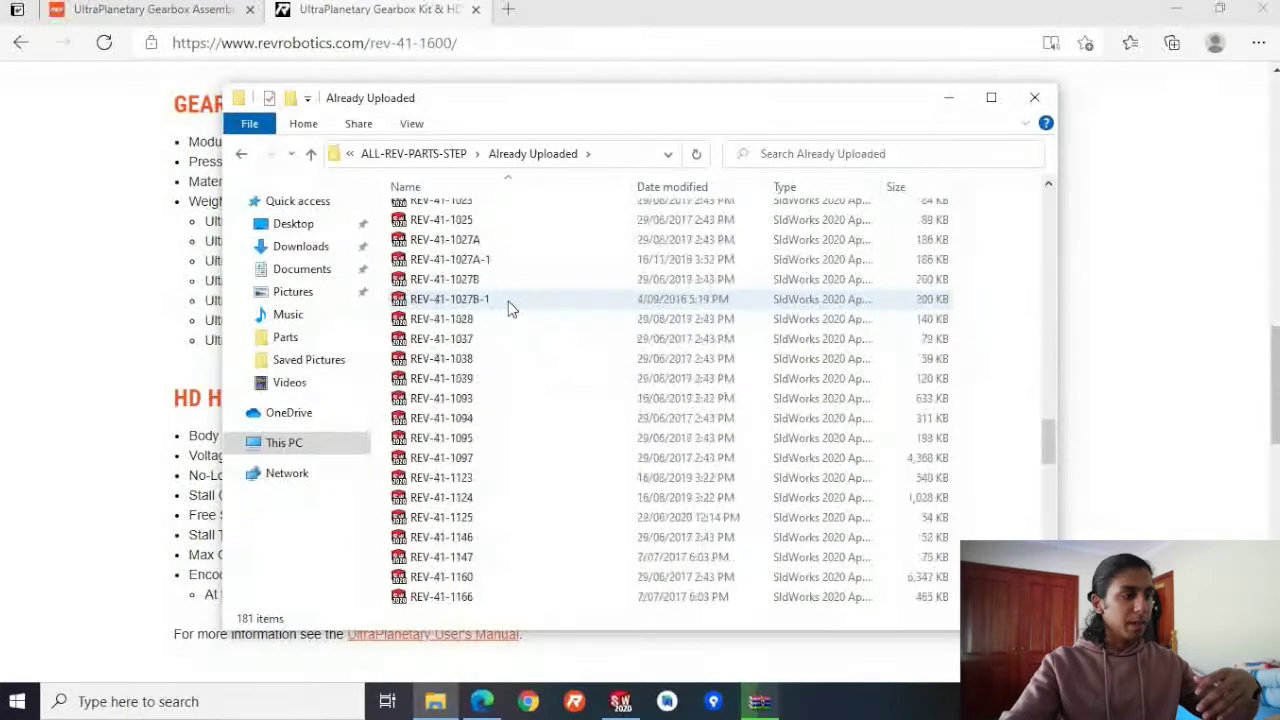
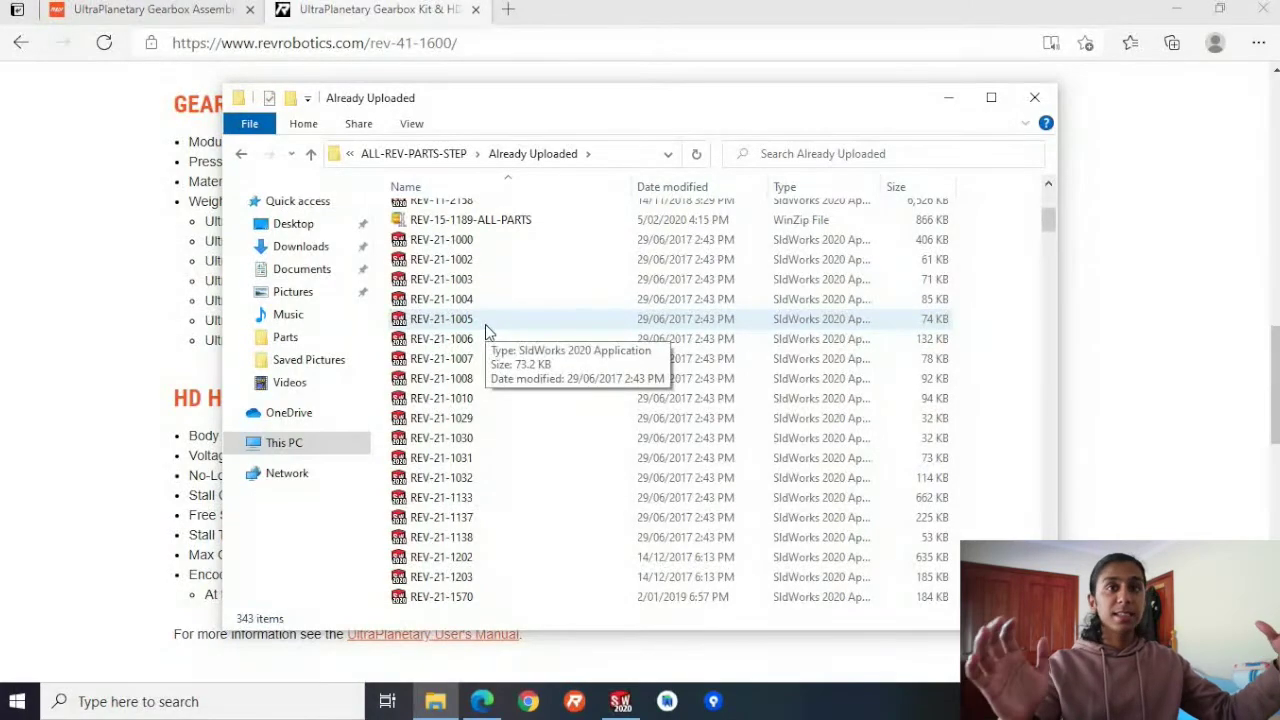
Return to the UltraPlanetary Gearbox Assembly guide in the browser and review its gear ratio advice and required part numbers.
click(150, 9)
scroll(123, 118, up, 5)
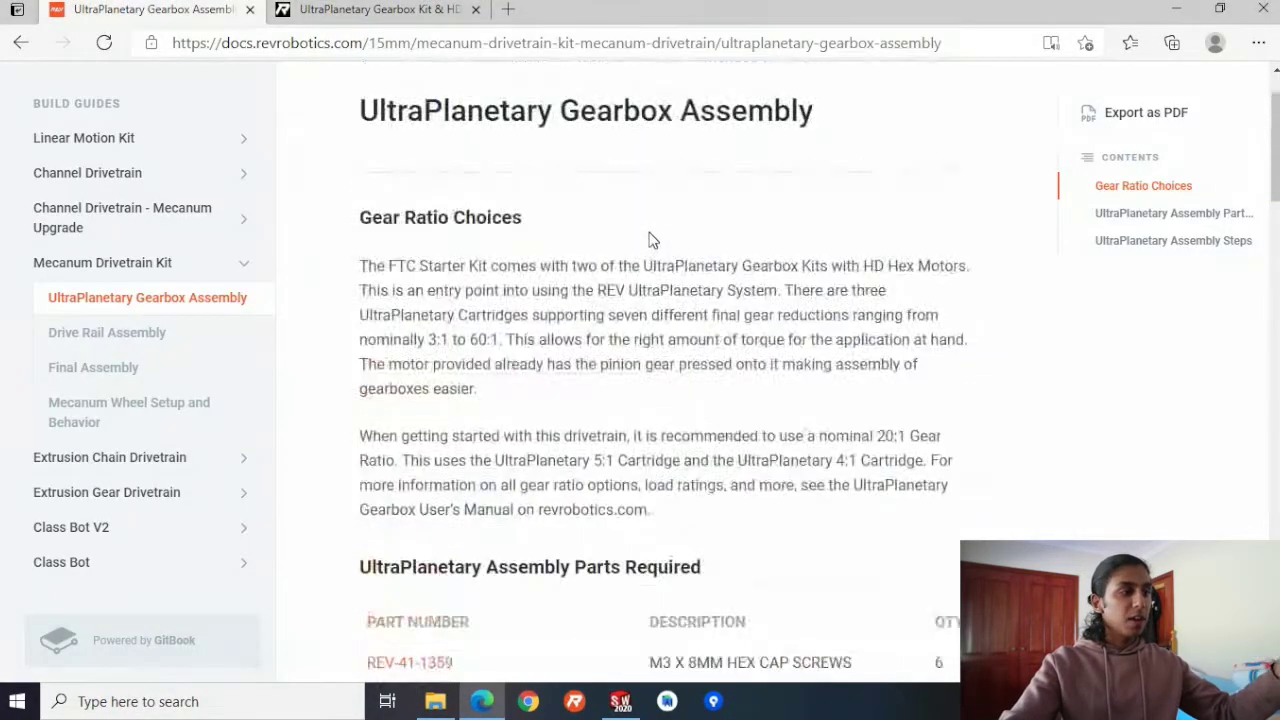
scroll(565, 282, down, 5)
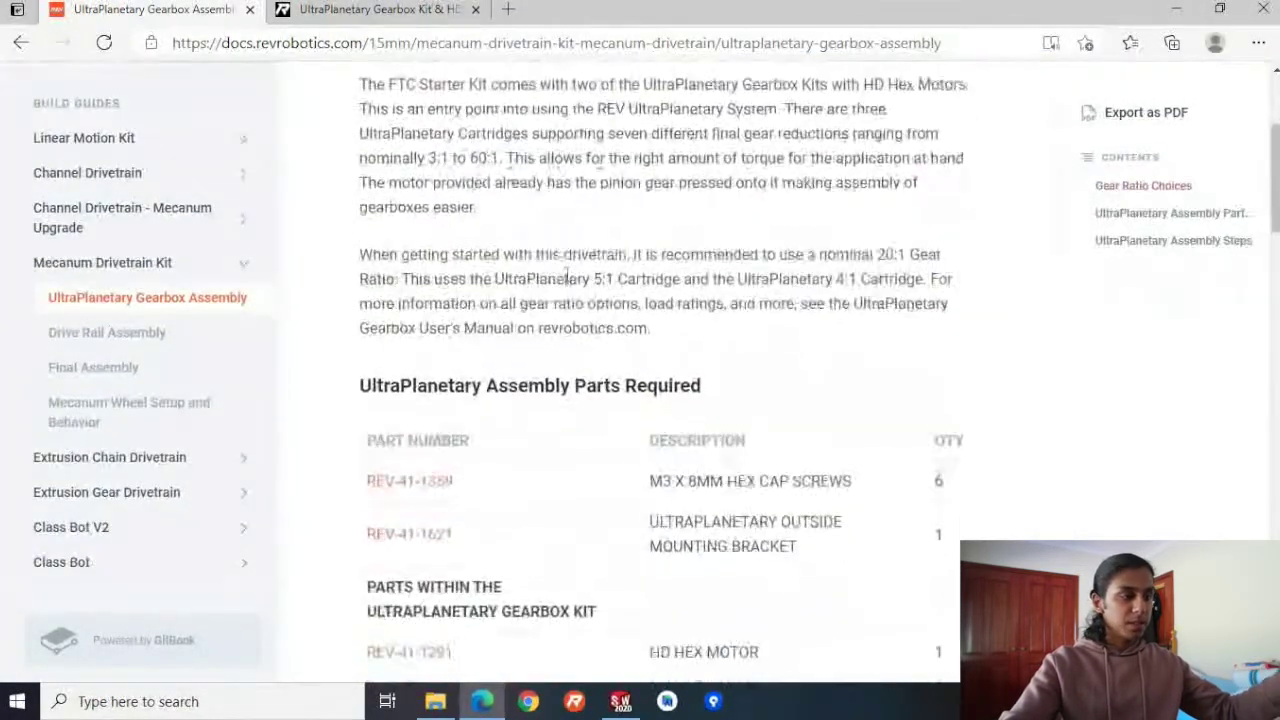
scroll(565, 282, down, 4)
scroll(565, 282, up, 5)
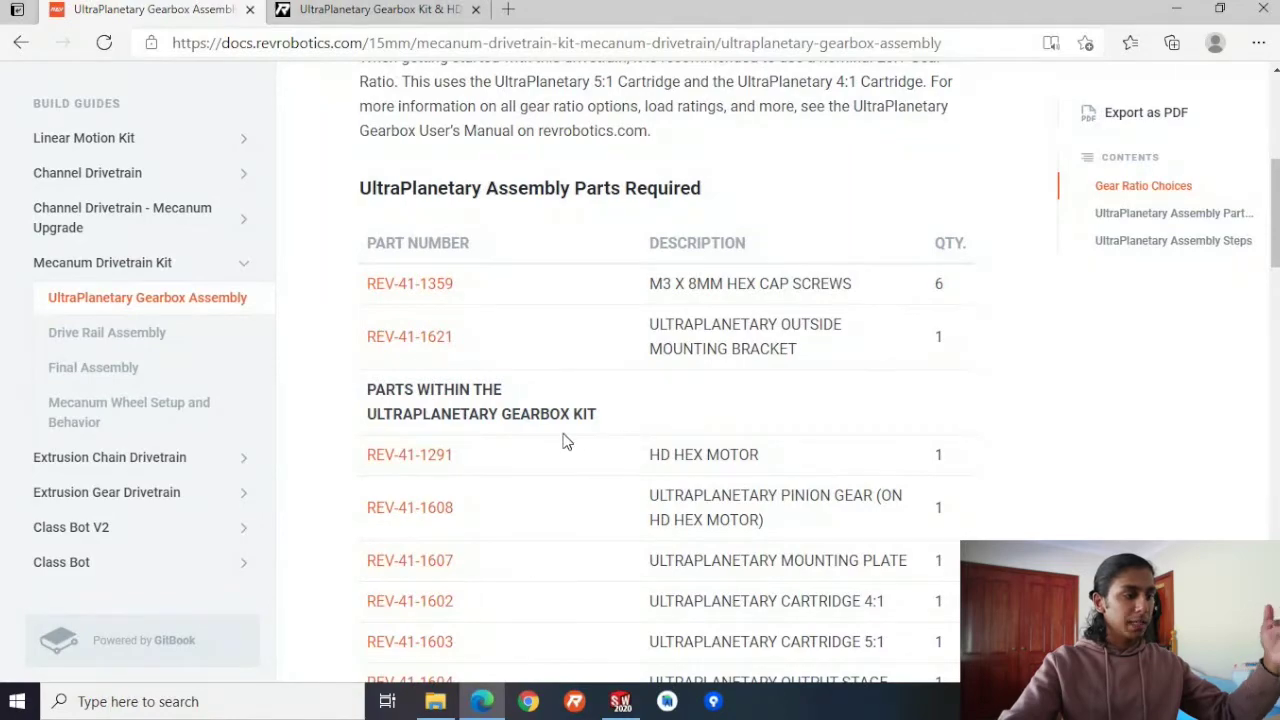
scroll(488, 421, down, 4)
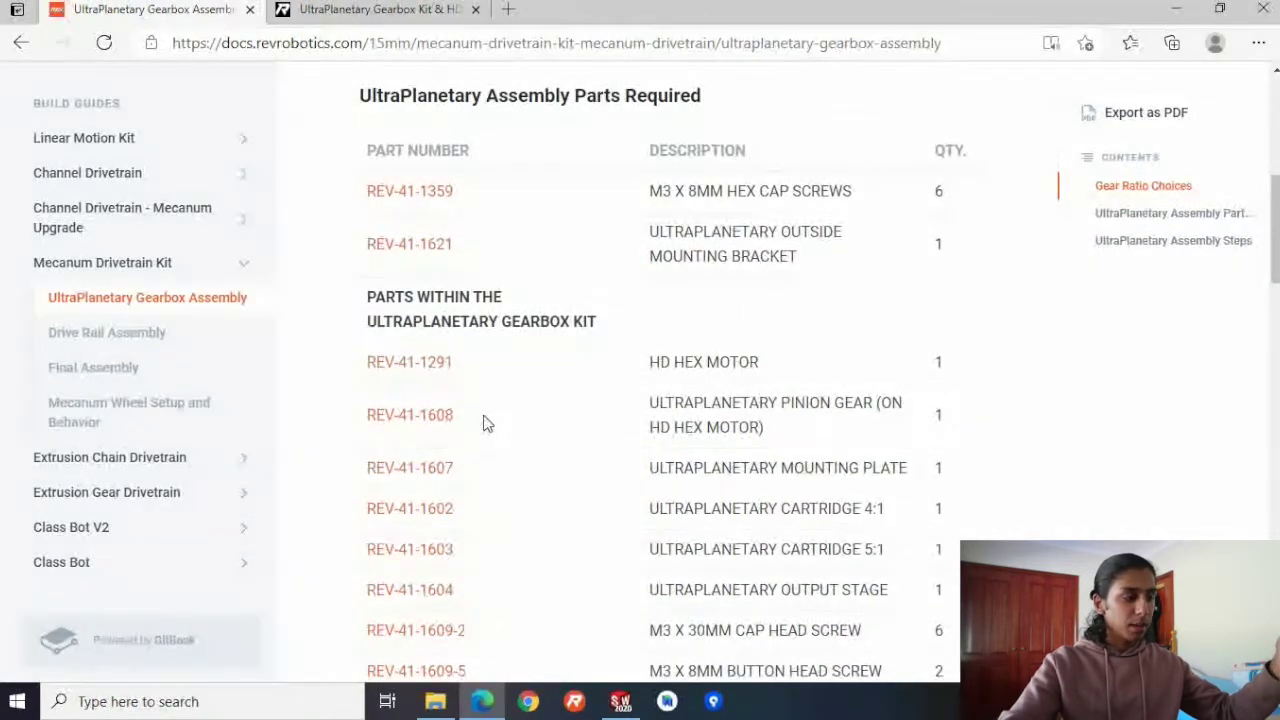
scroll(486, 412, up, 6)
scroll(491, 420, down, 2)
scroll(456, 470, down, 3)
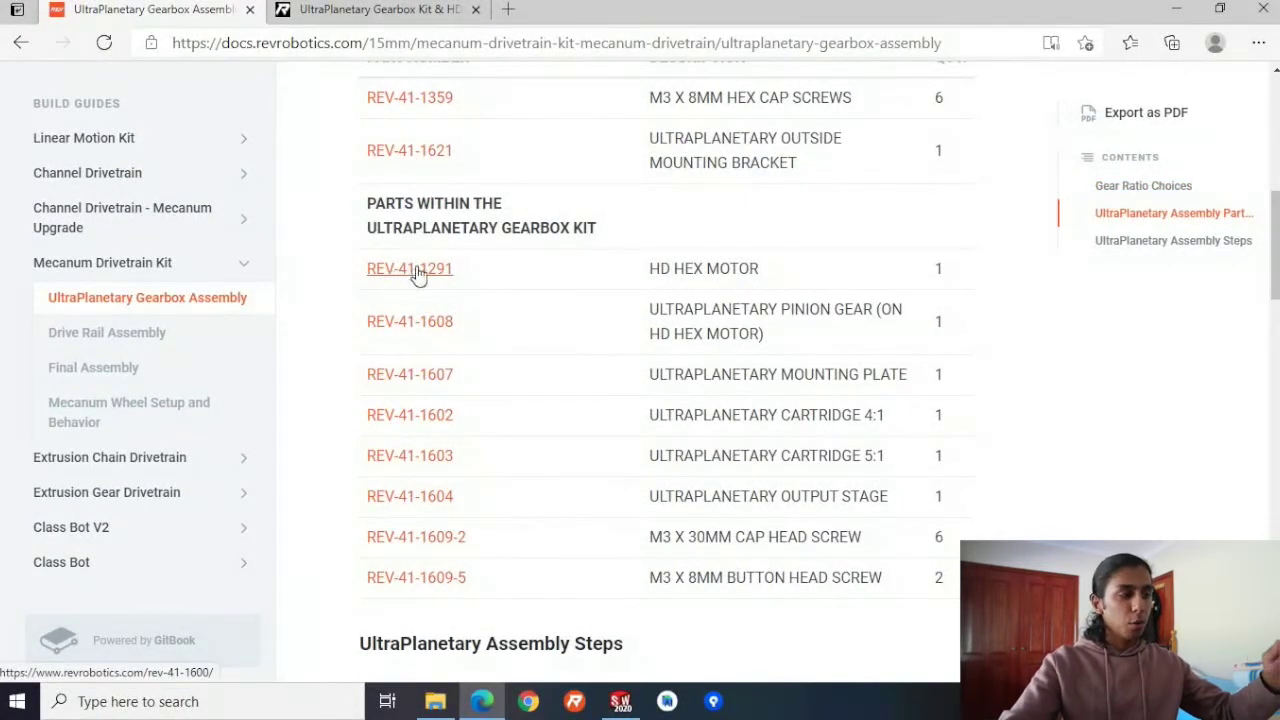
Find the HD Hex Motor file REV-41-1291 in the Already Uploaded parts folder and close the folder window.
click(435, 701)
drag(1048, 220, 1069, 424)
scroll(1069, 424, up, 10)
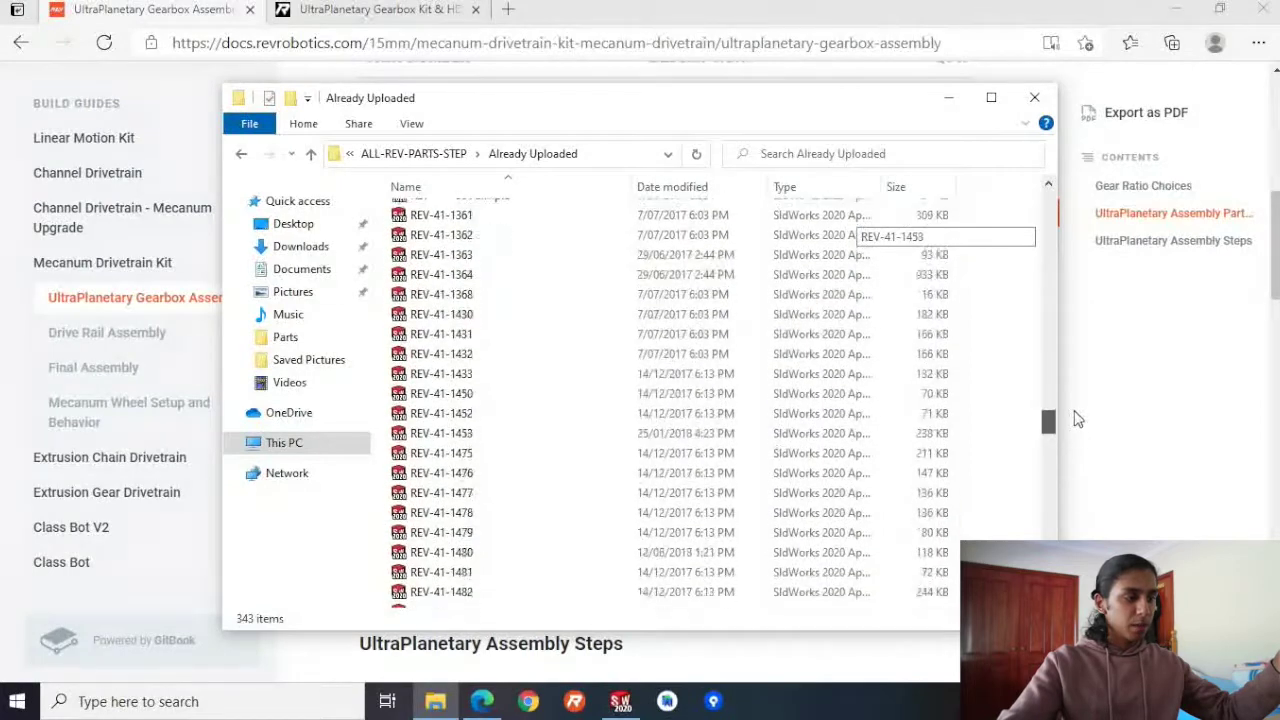
scroll(678, 368, up, 10)
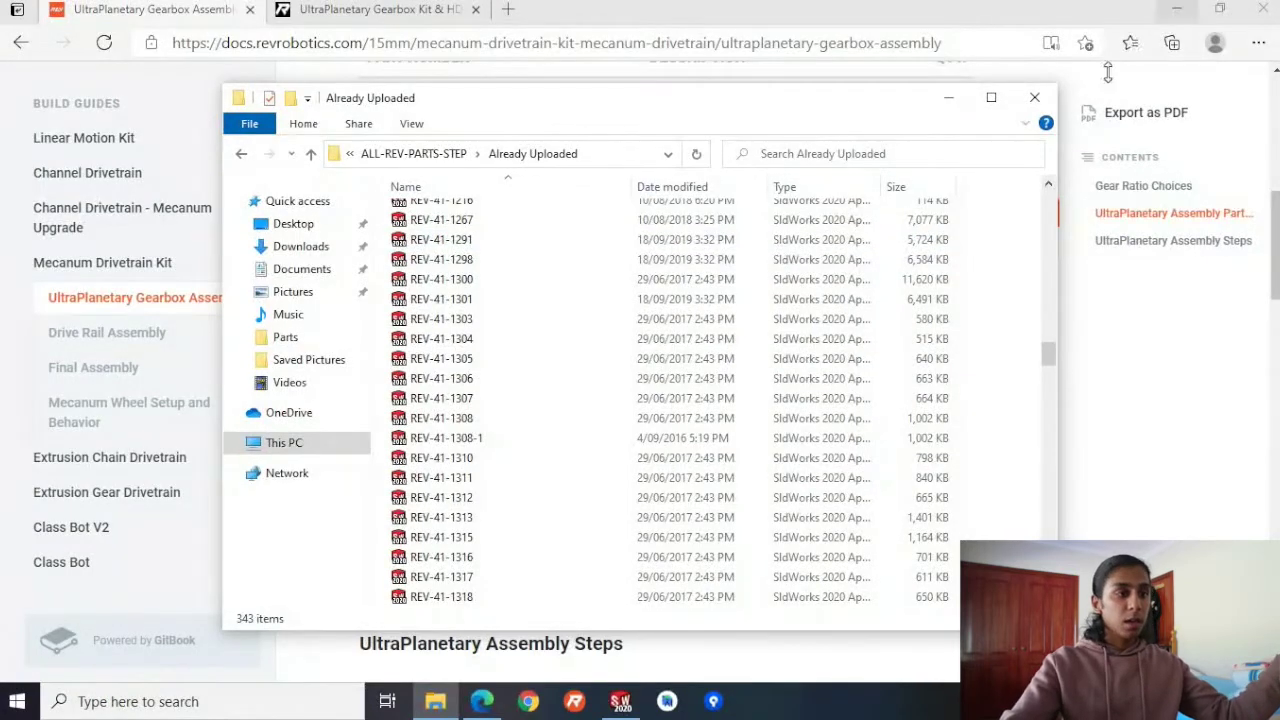
click(1034, 97)
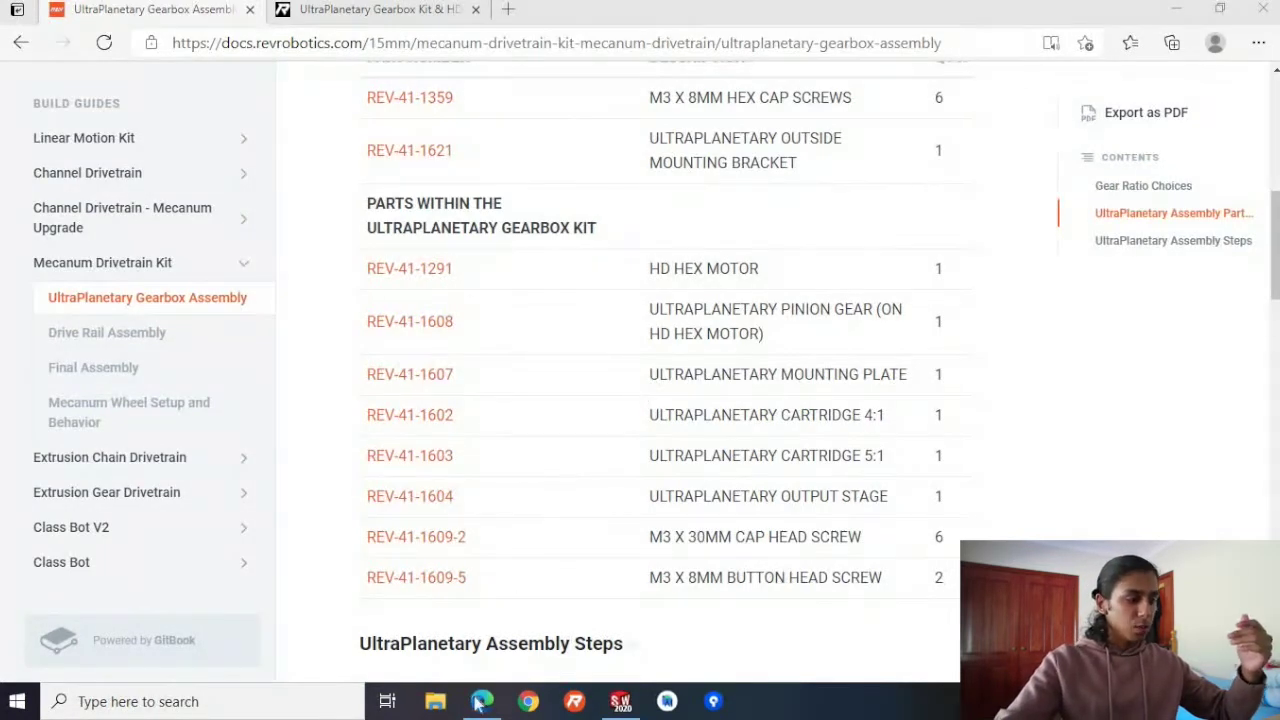
Check where the ALL-REV-PARTS-STEP library sits in the SolidWorks Parts folder by going back from Already Uploaded, and close File Explorer.
mouse_move(479, 704)
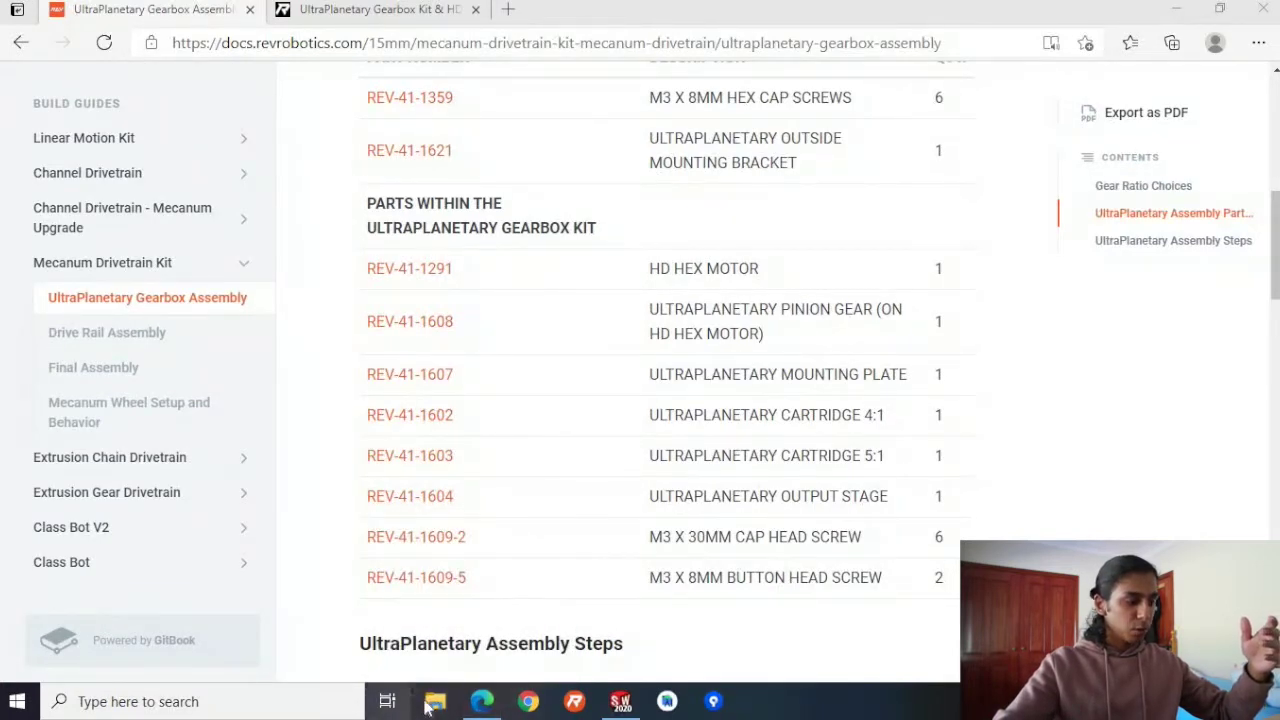
key(alt+Tab)
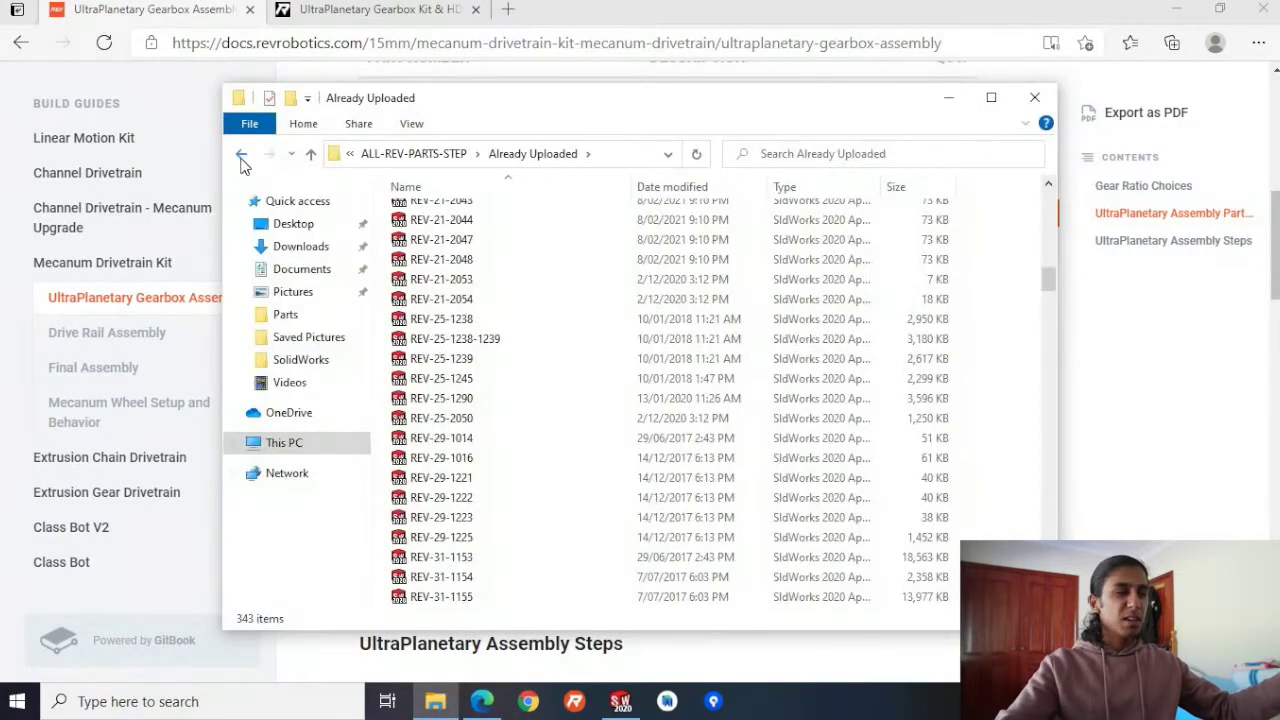
click(241, 157)
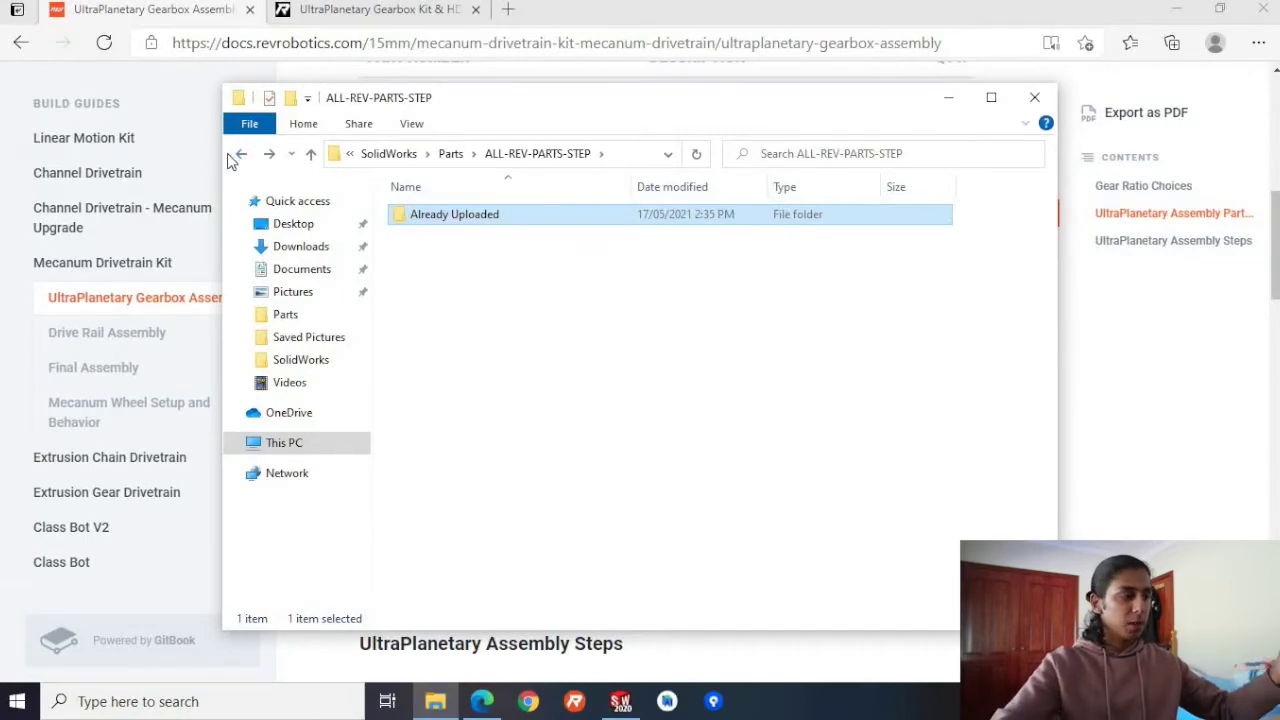
click(1035, 97)
Recheck the table of parts required for the UltraPlanetary assembly in the guide.
scroll(445, 430, down, 4)
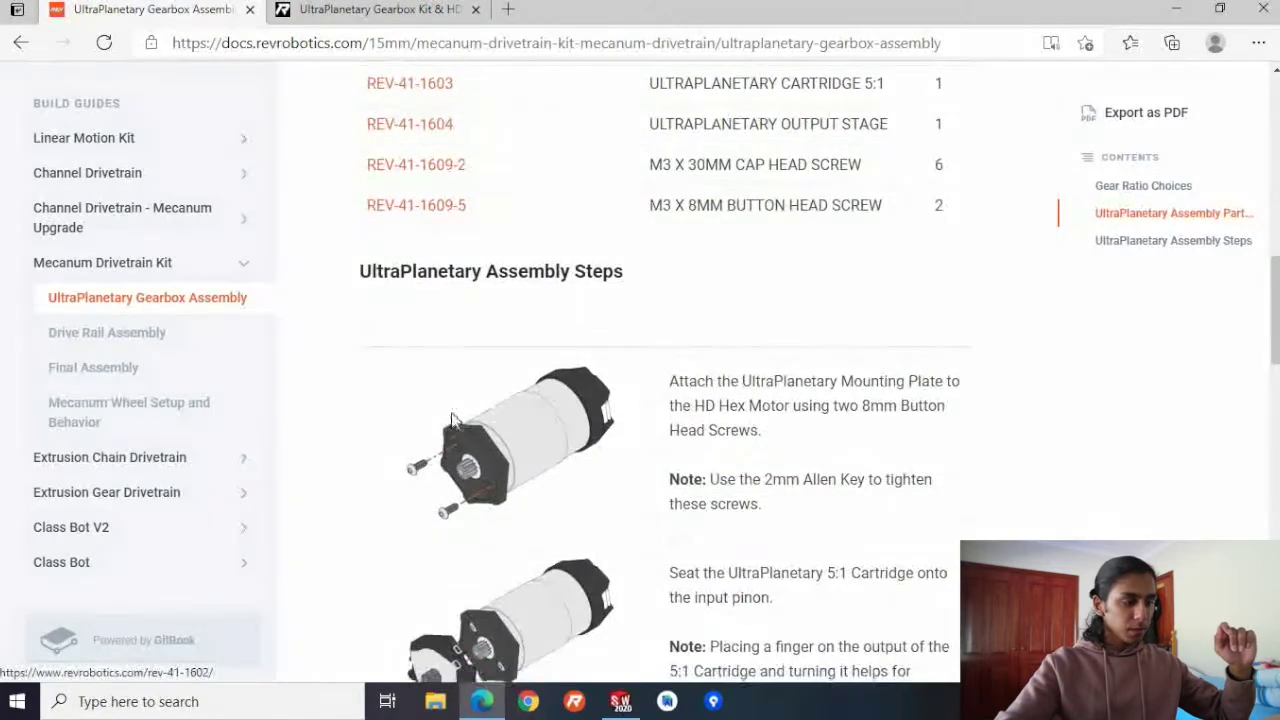
scroll(450, 421, up, 3)
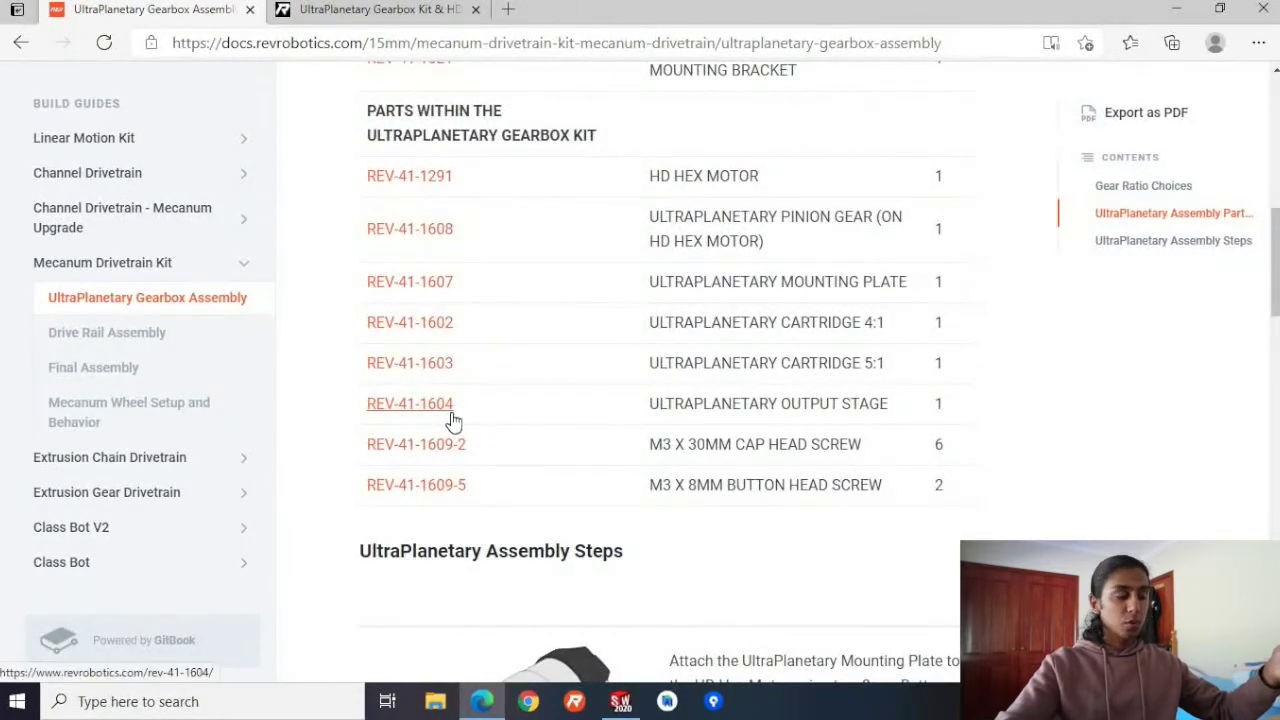
scroll(453, 424, up, 3)
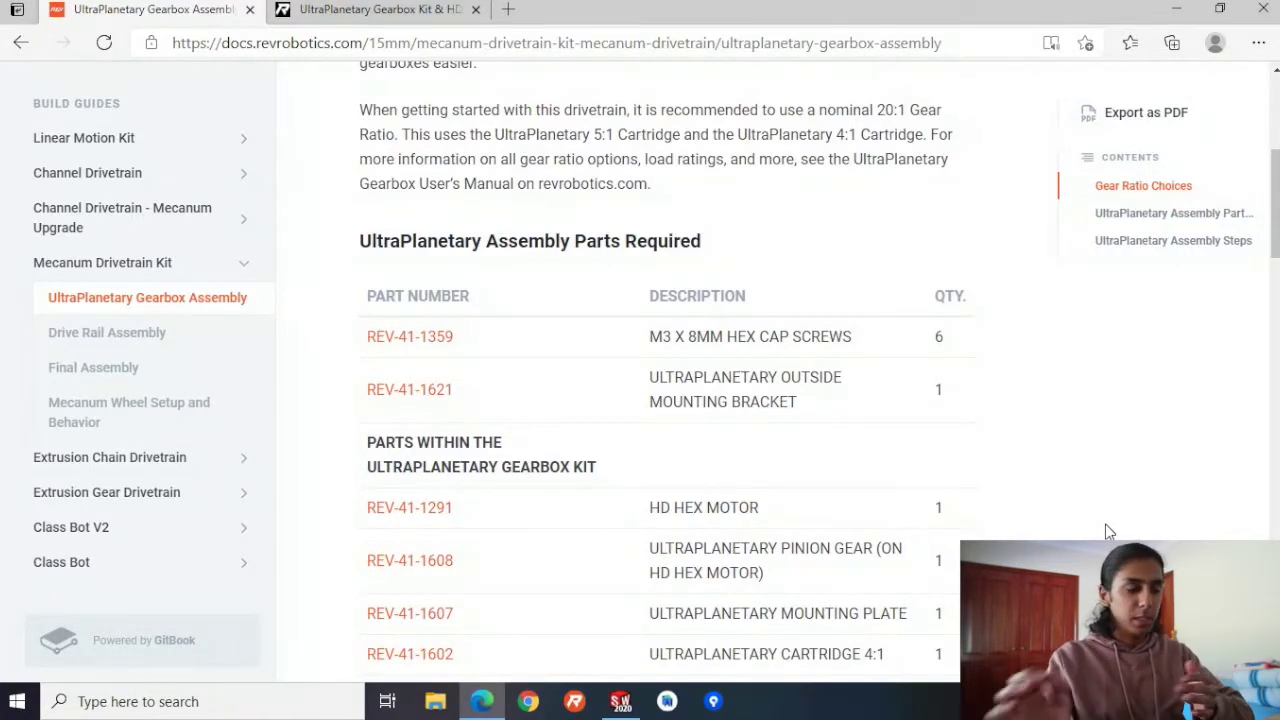
Study the UltraPlanetary assembly steps from attaching the mounting plate through the cartridges and output stage to fastening the outside mounting bracket.
scroll(1020, 505, down, 7)
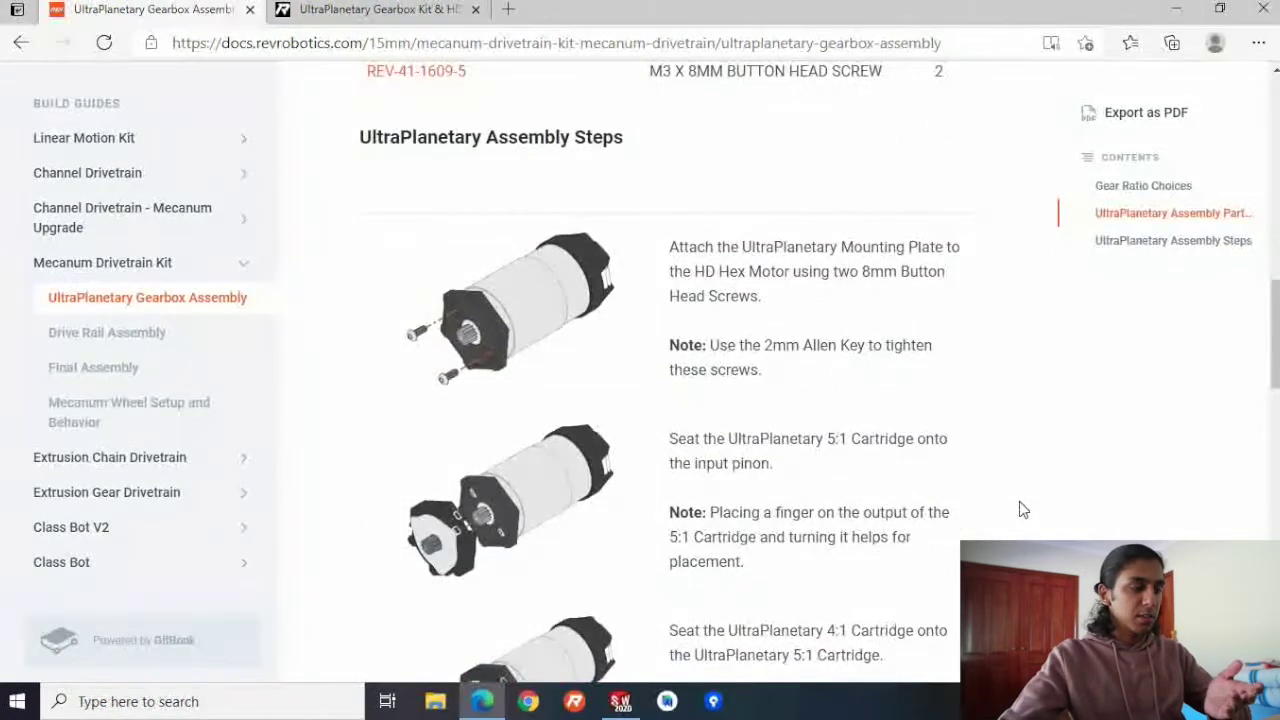
scroll(583, 309, down, 1)
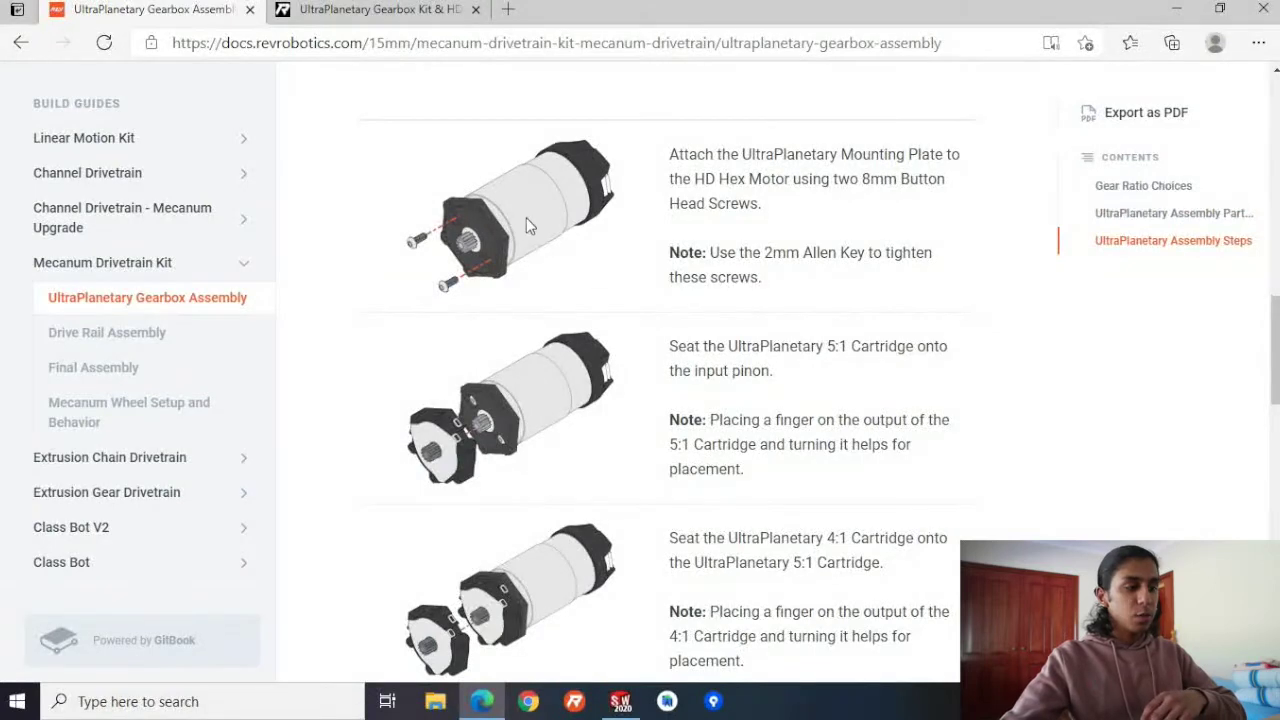
scroll(533, 274, down, 5)
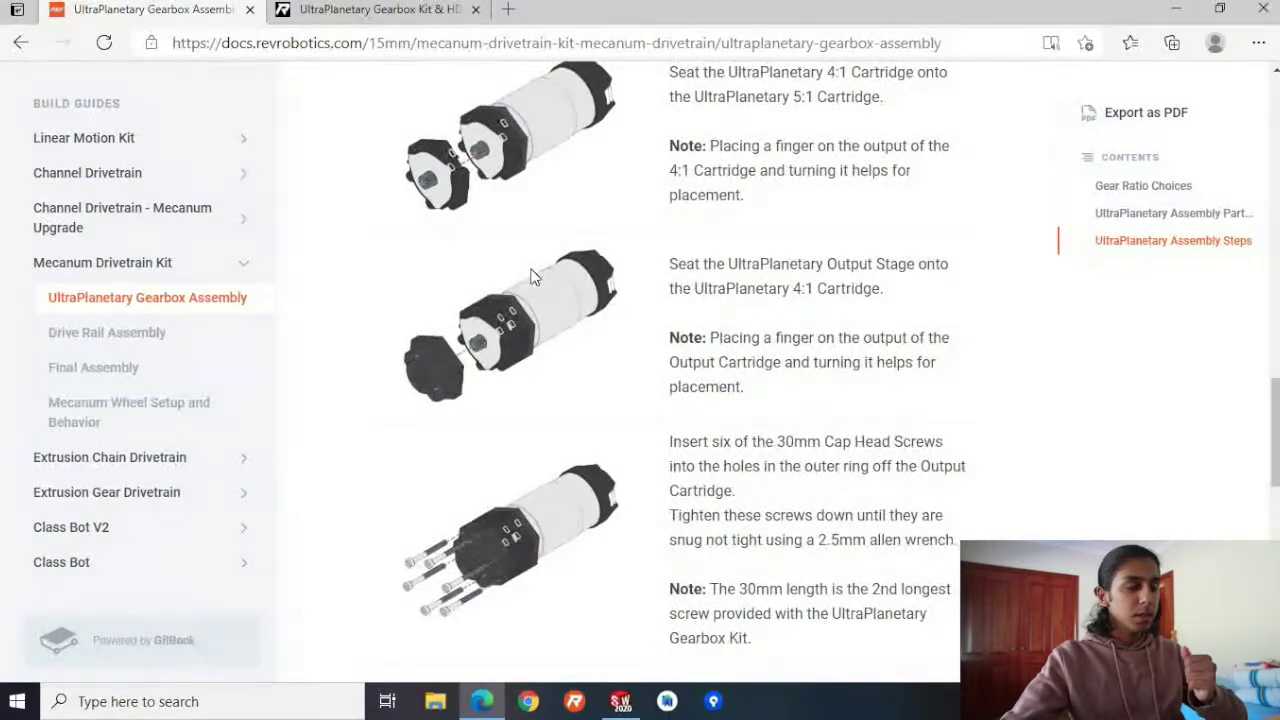
scroll(533, 276, up, 2)
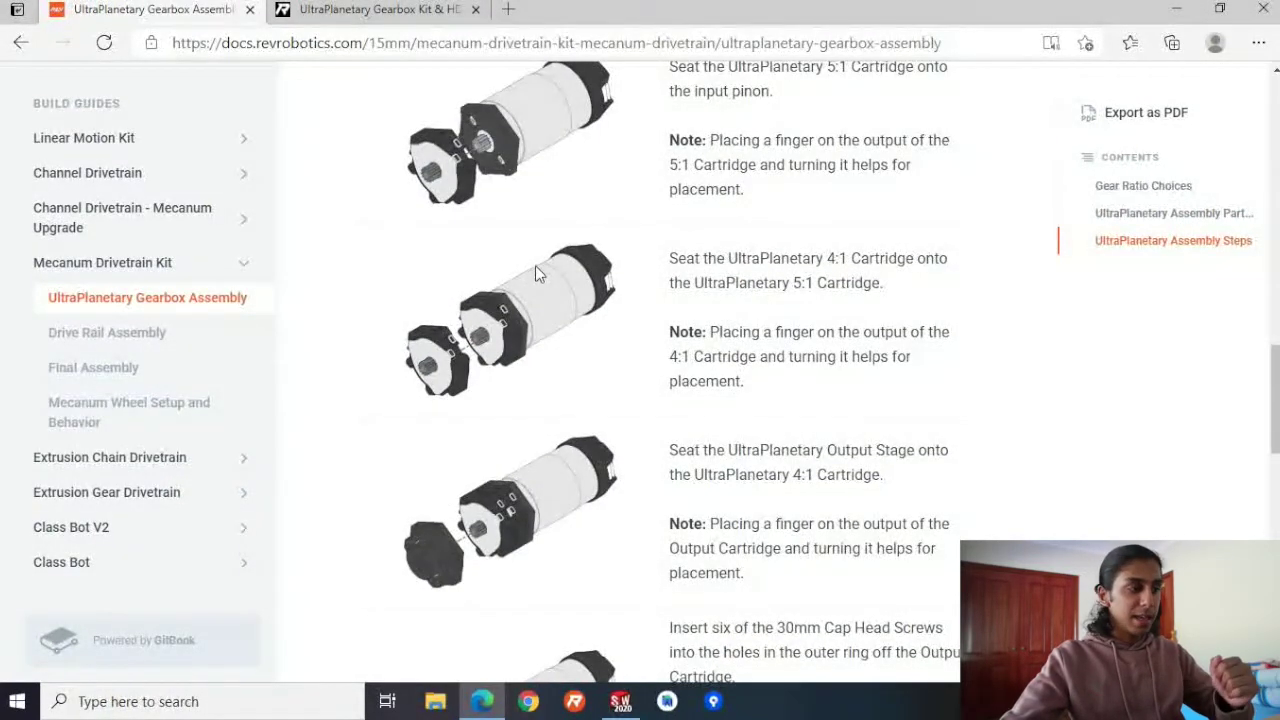
scroll(517, 227, down, 1)
scroll(517, 227, up, 5)
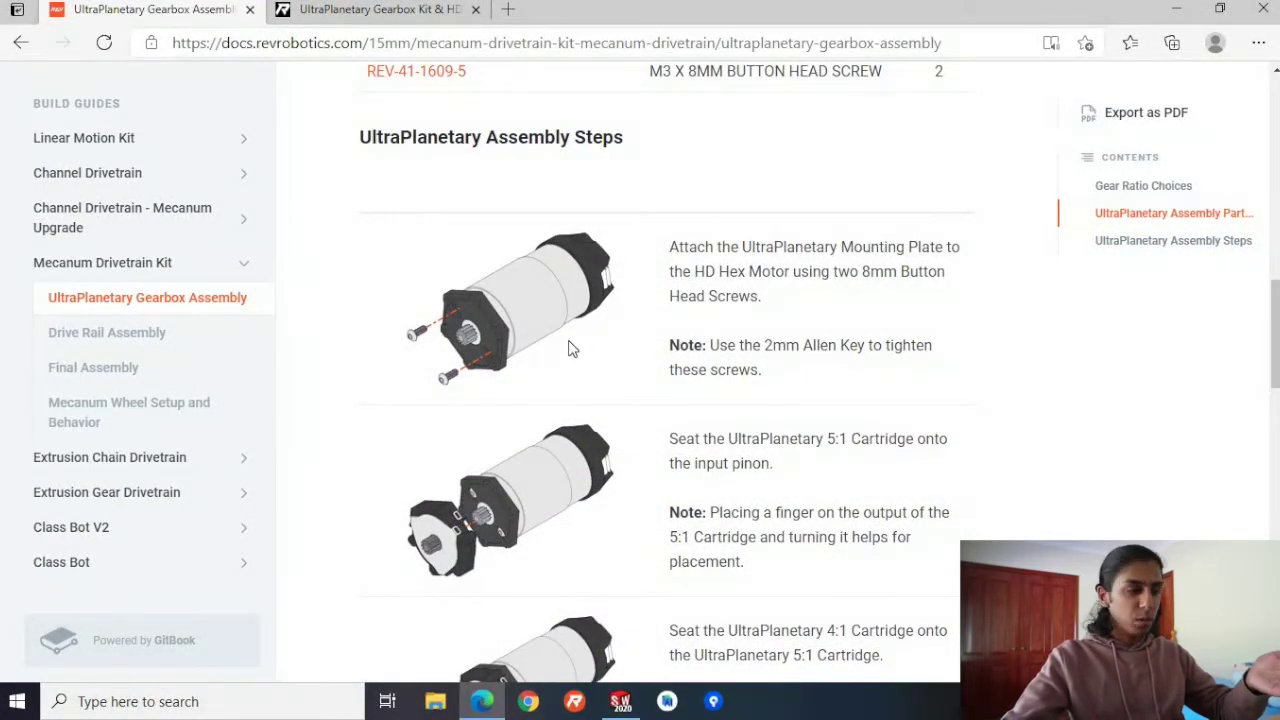
scroll(568, 348, down, 5)
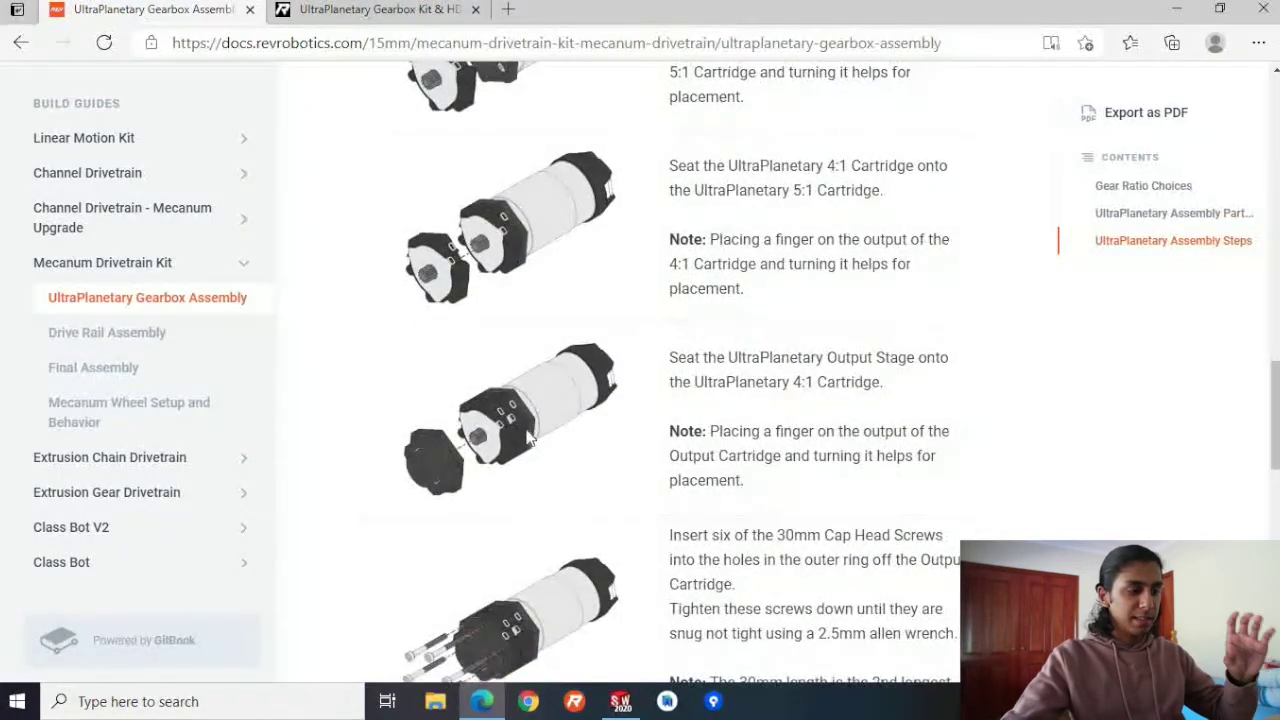
scroll(632, 544, down, 3)
scroll(658, 457, down, 2)
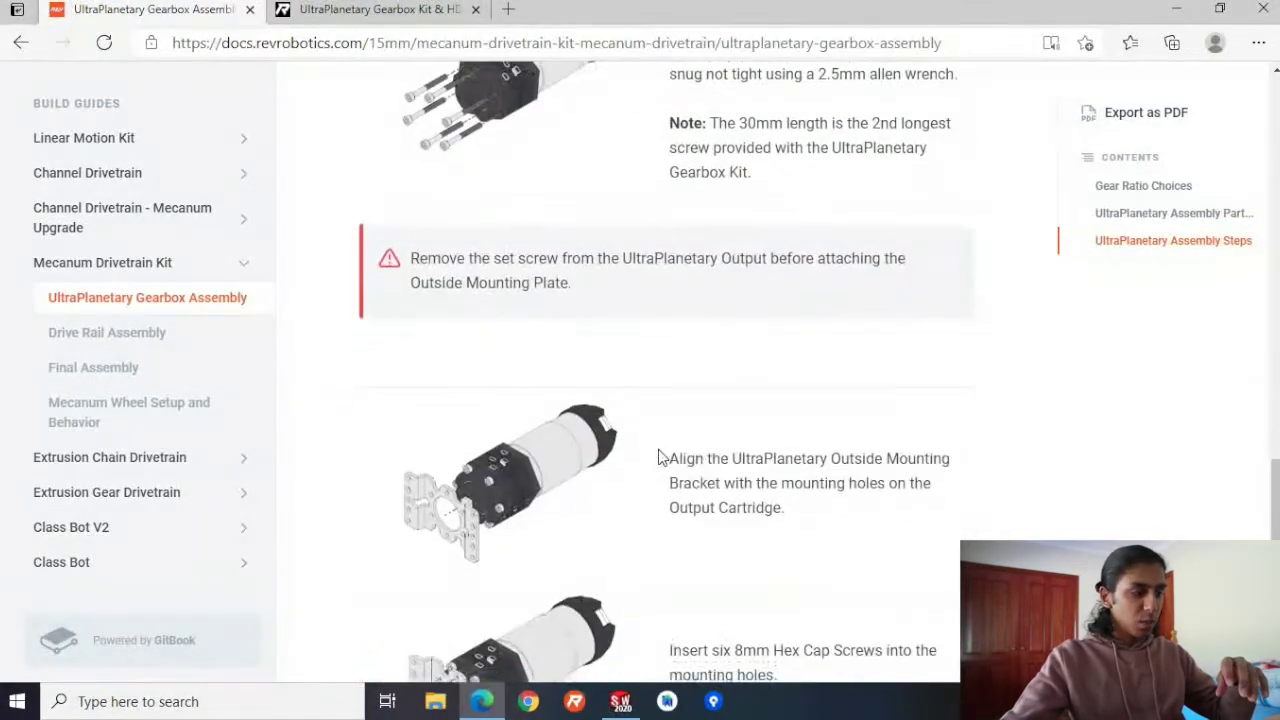
scroll(557, 242, up, 4)
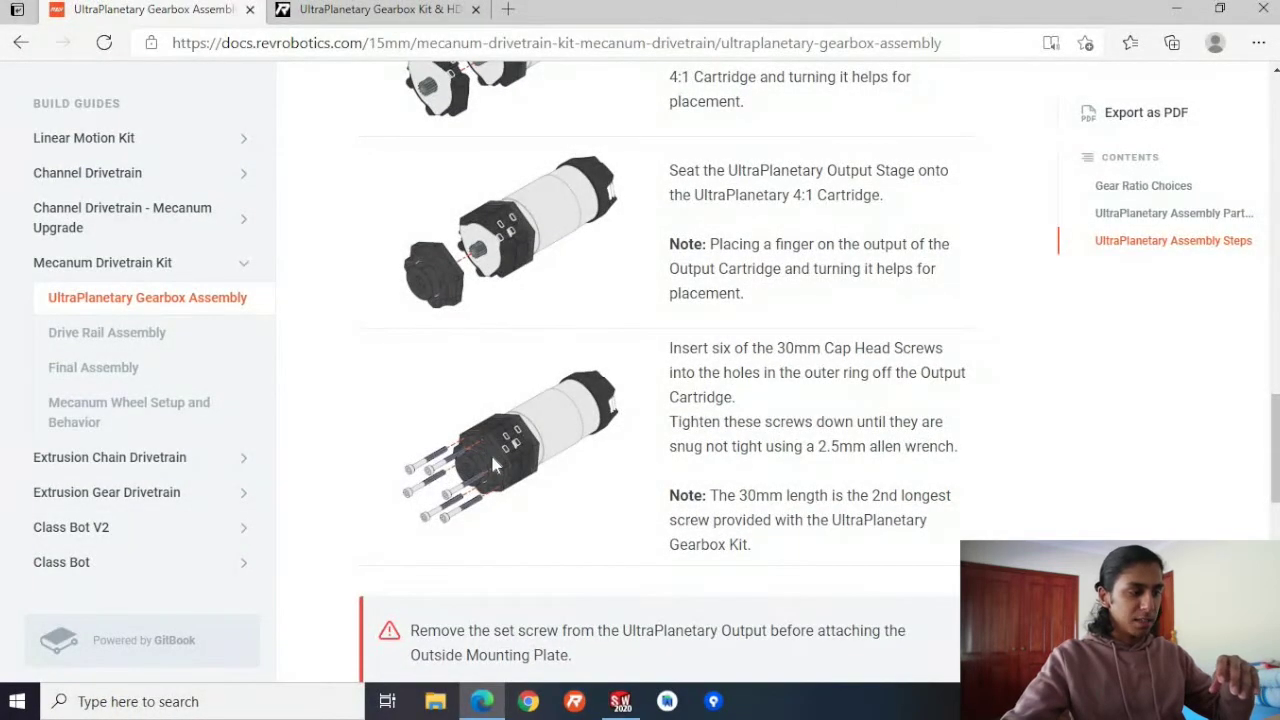
scroll(494, 462, down, 5)
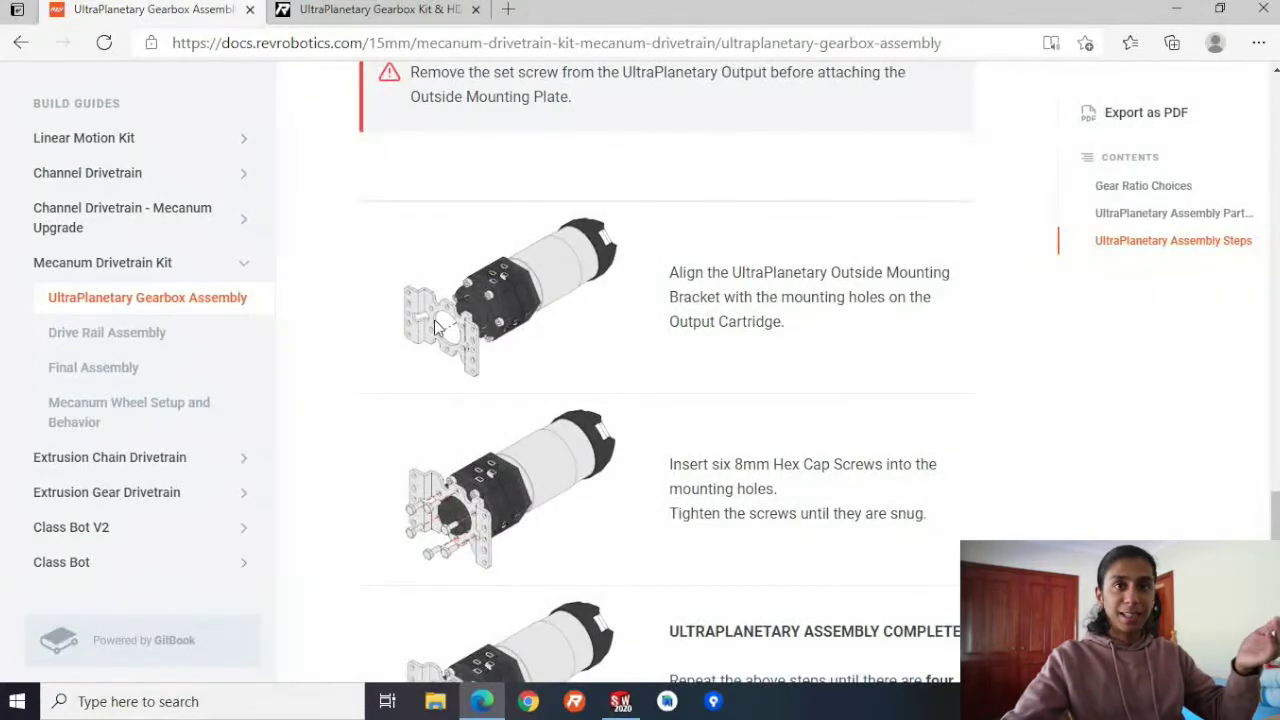
Review the completed UltraPlanetary assembly at the end of the guide, then go back to the parts table and first assembly step.
scroll(477, 318, down, 4)
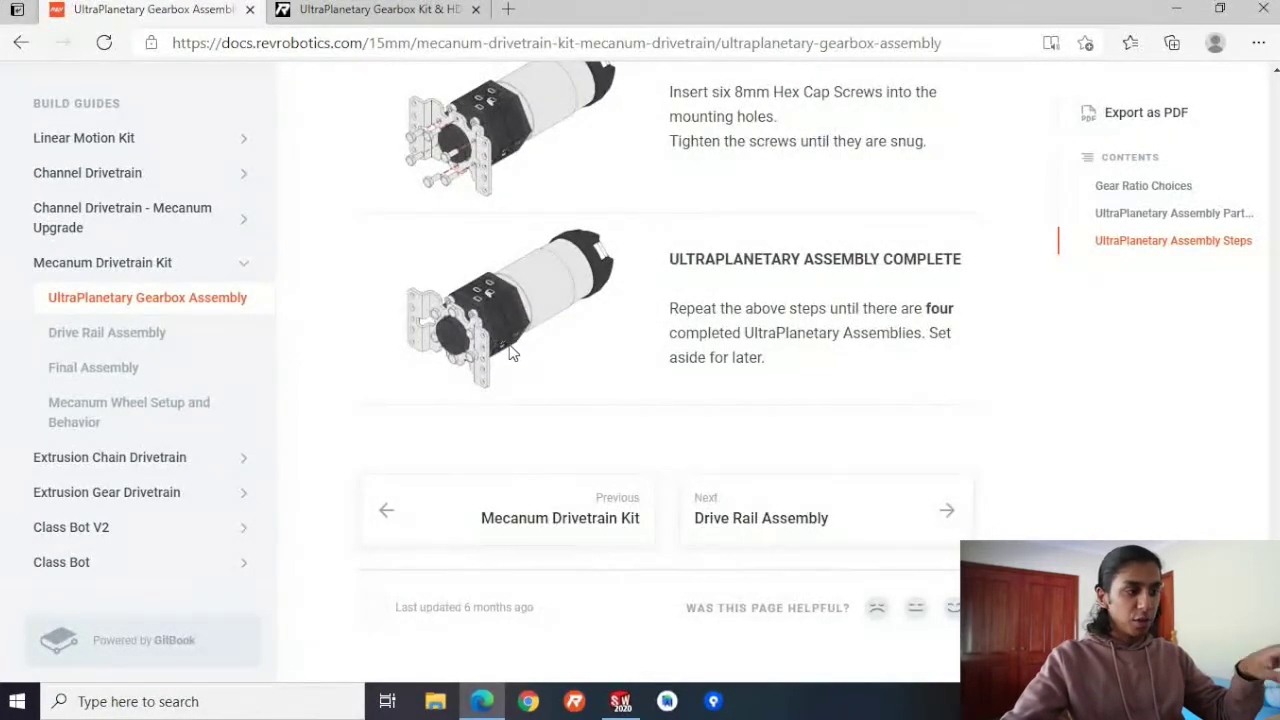
scroll(517, 355, up, 20)
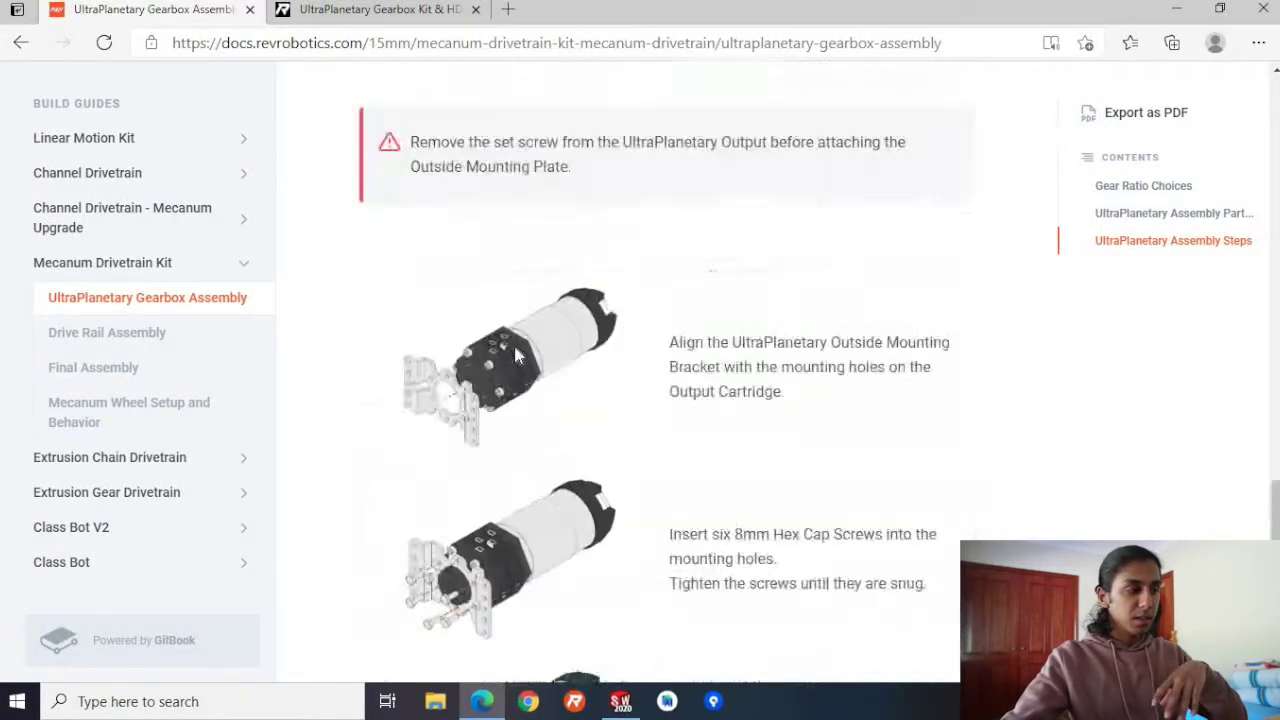
scroll(520, 346, down, 2)
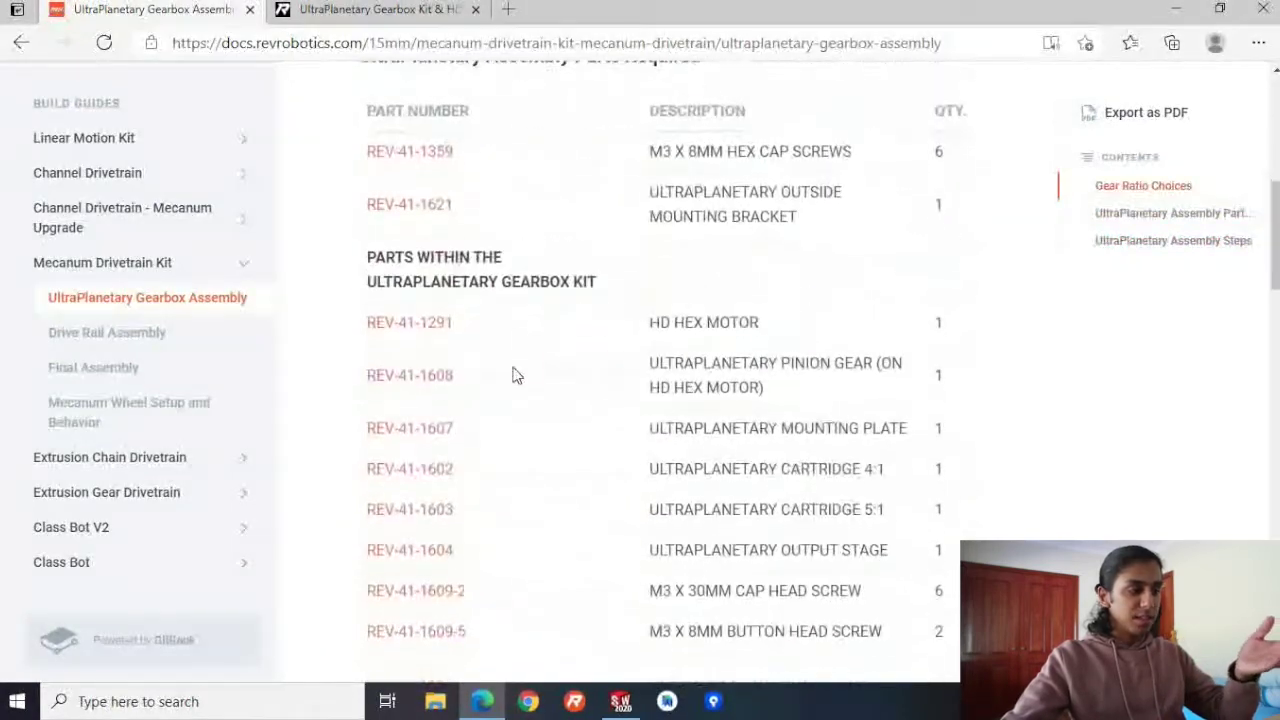
scroll(645, 362, down, 5)
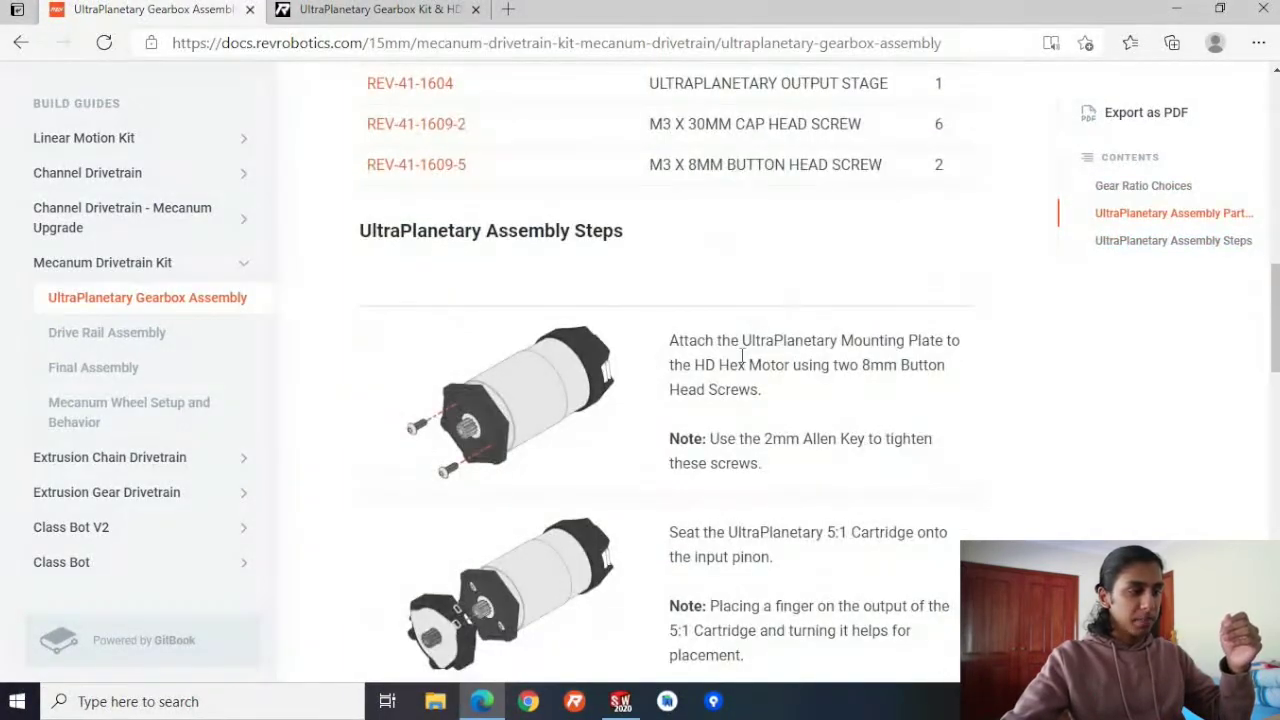
Compare the mounting plate and HD Hex Motor named in the first assembly step with their entries in the parts table.
drag(741, 340, 897, 340)
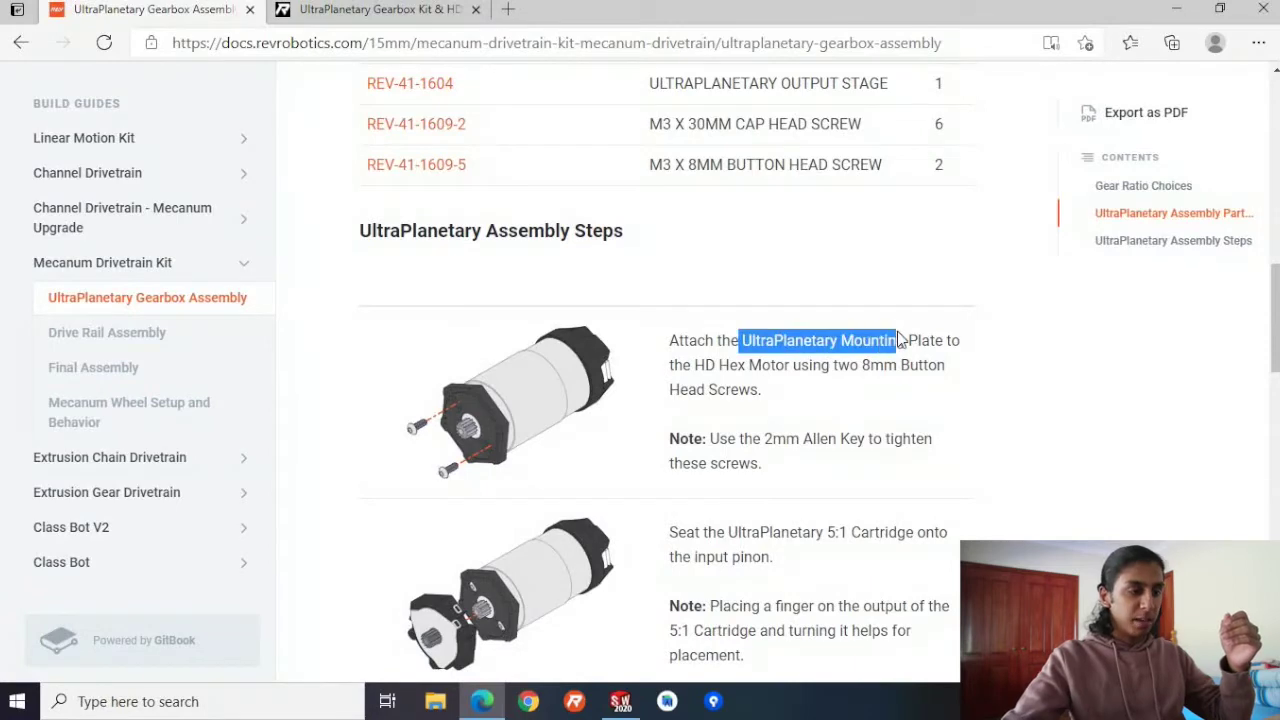
scroll(779, 350, up, 4)
scroll(716, 475, down, 3)
drag(712, 457, 762, 457)
scroll(682, 408, up, 4)
scroll(601, 385, down, 1)
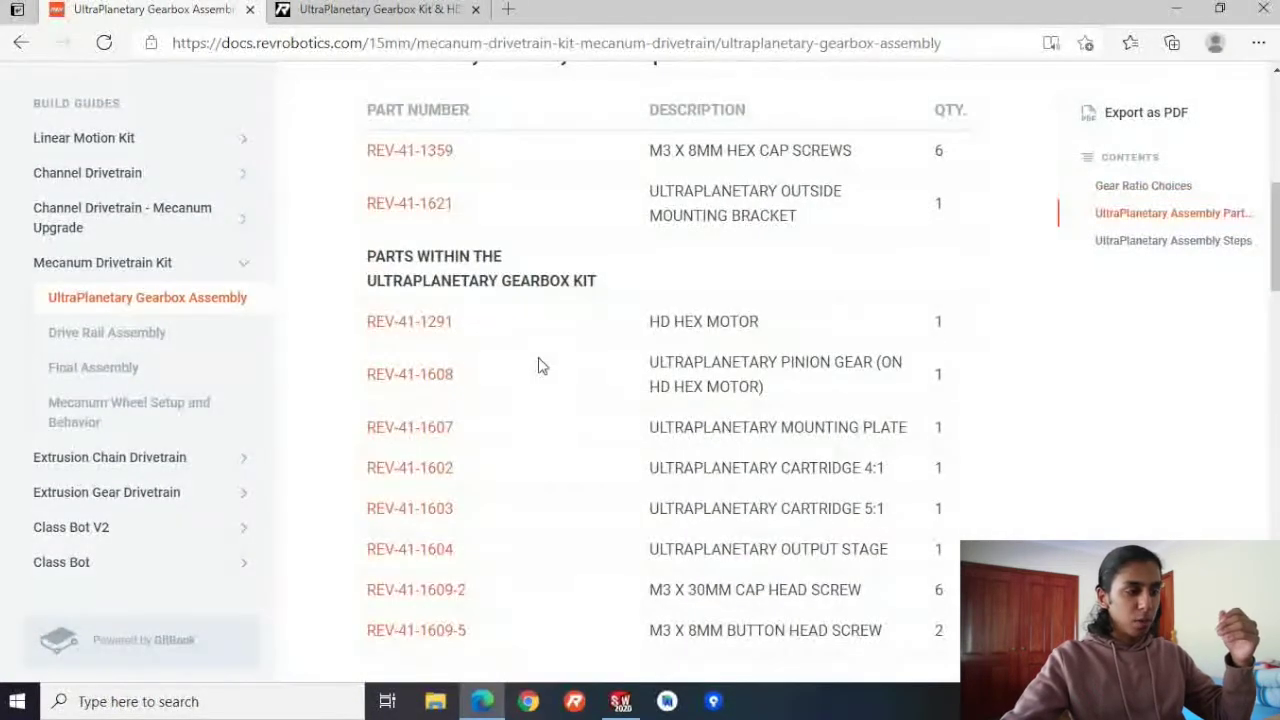
drag(588, 327, 389, 337)
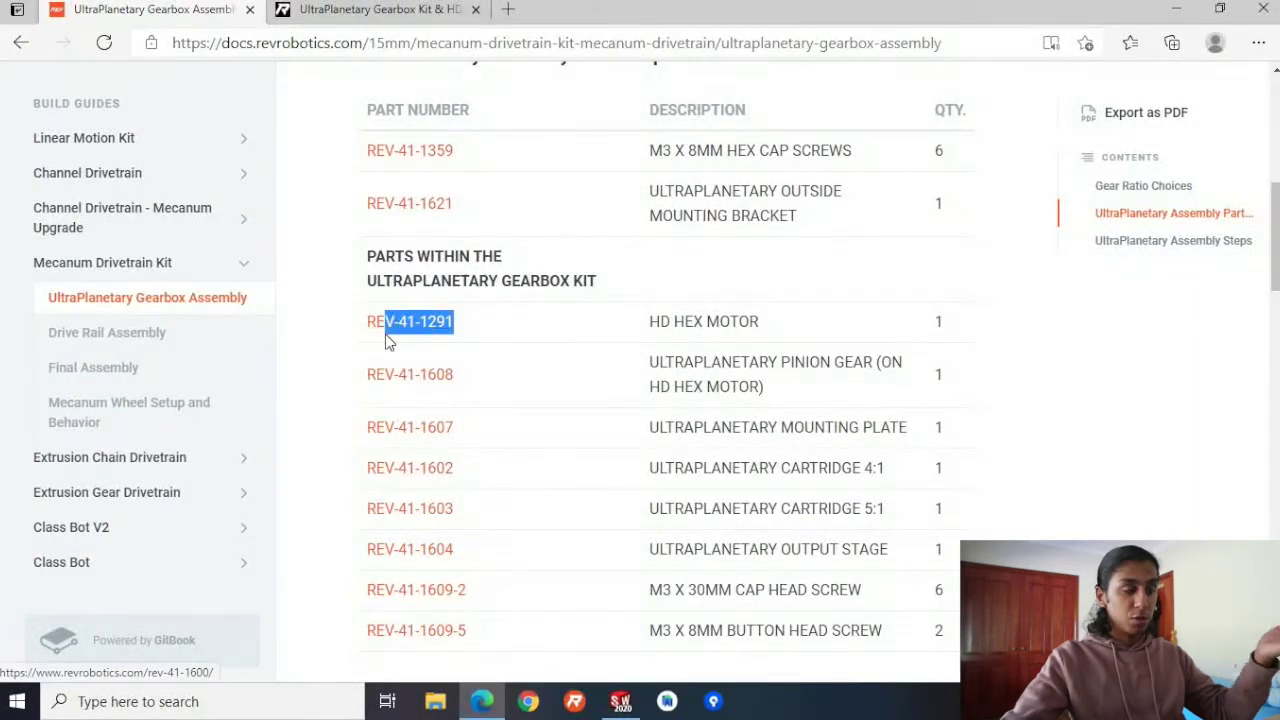
click(493, 328)
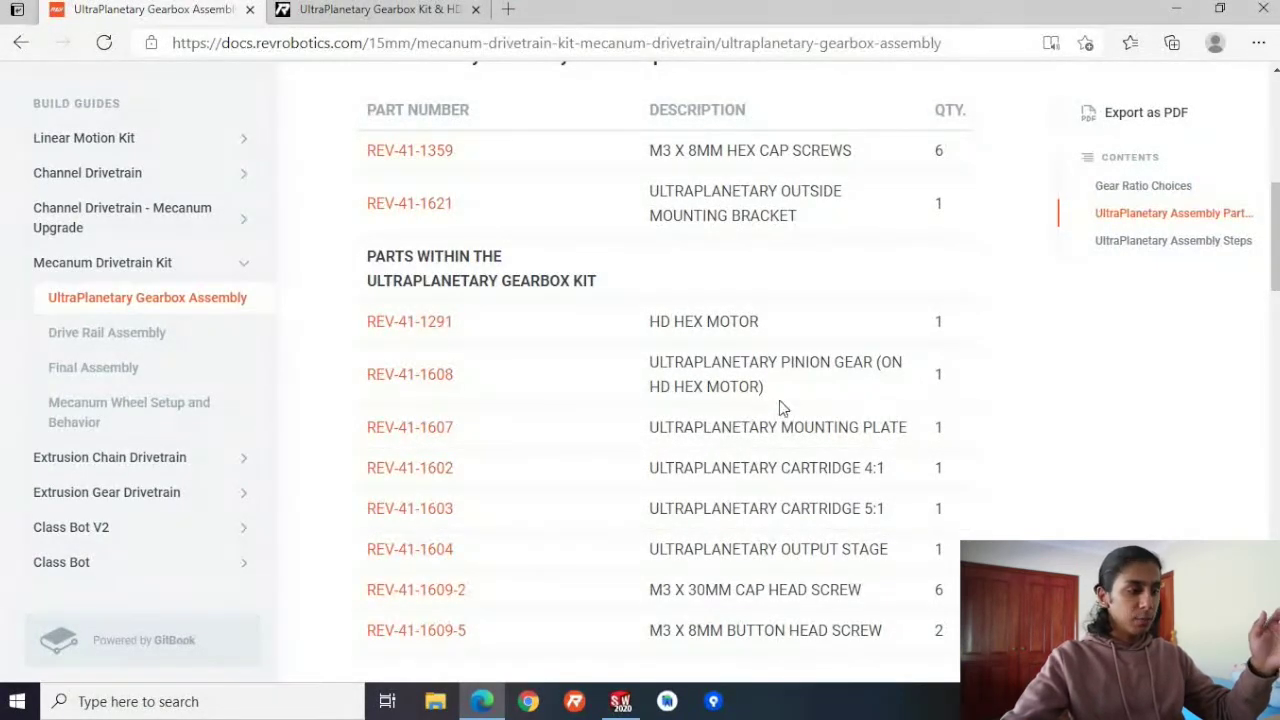
Reread the first assembly step and highlight the UltraPlanetary Mounting Plate's row in the parts table.
scroll(770, 490, down, 5)
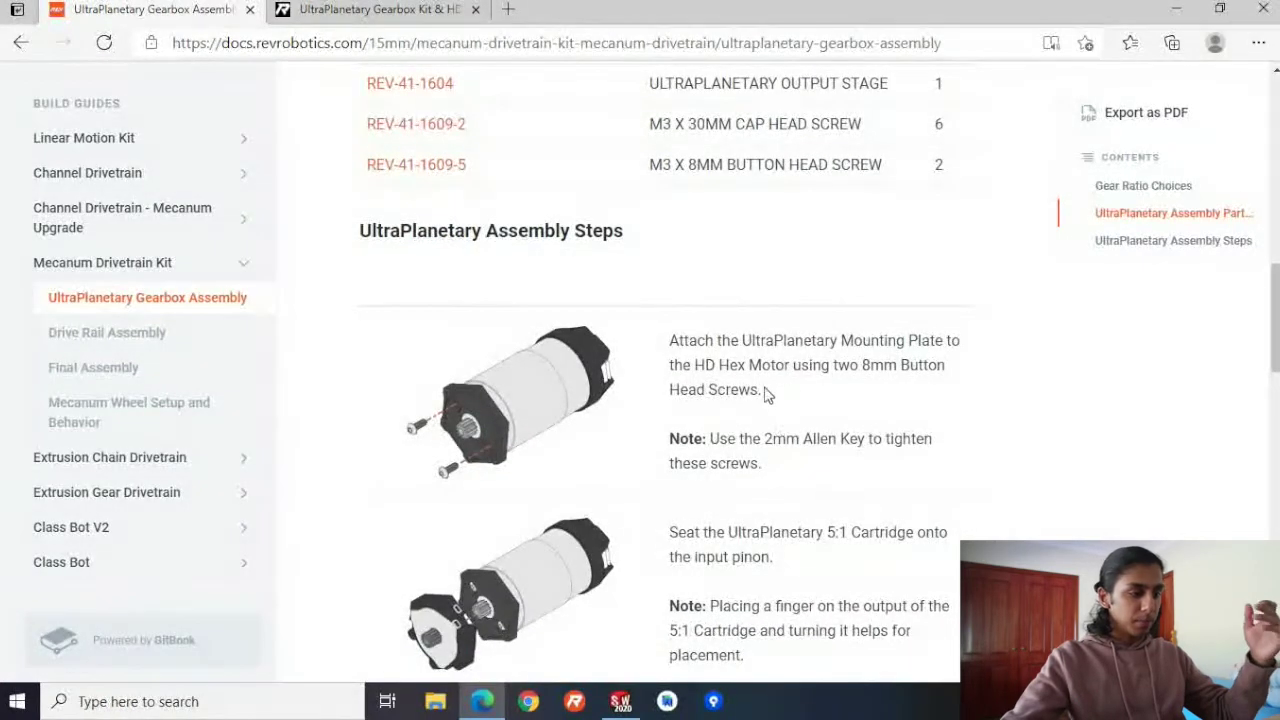
scroll(650, 389, up, 6)
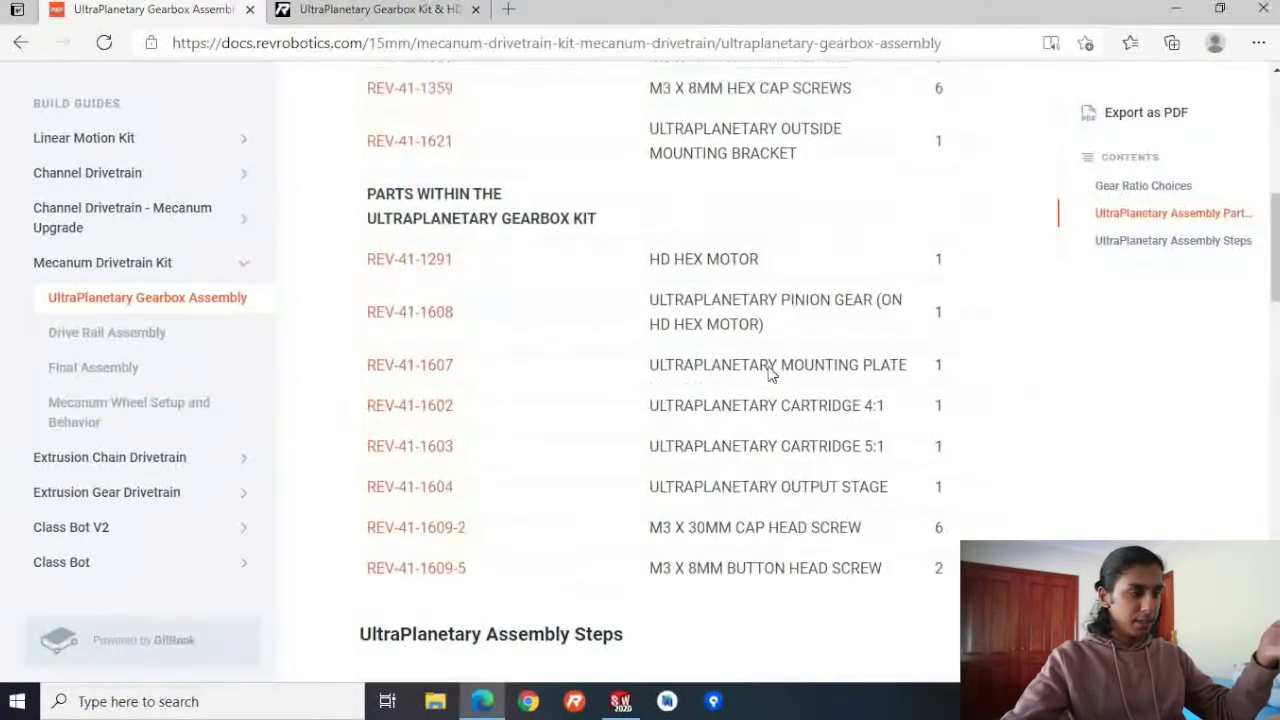
scroll(812, 515, down, 2)
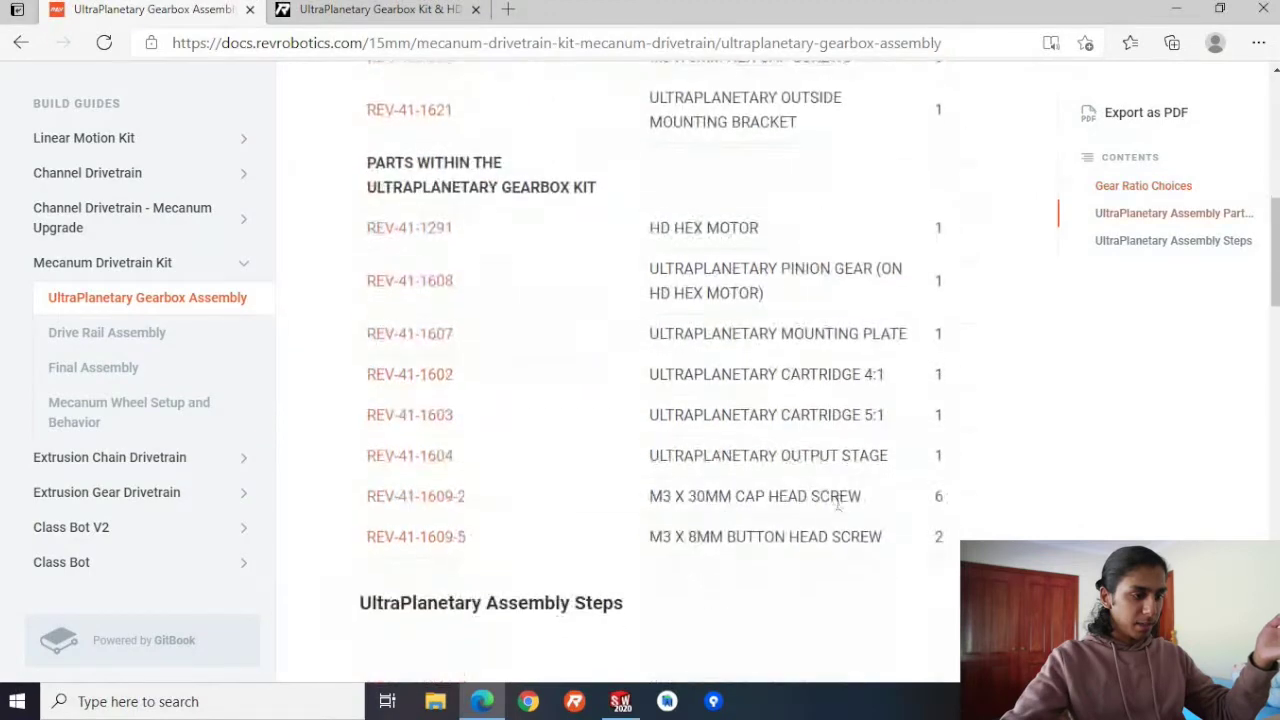
drag(885, 332, 378, 337)
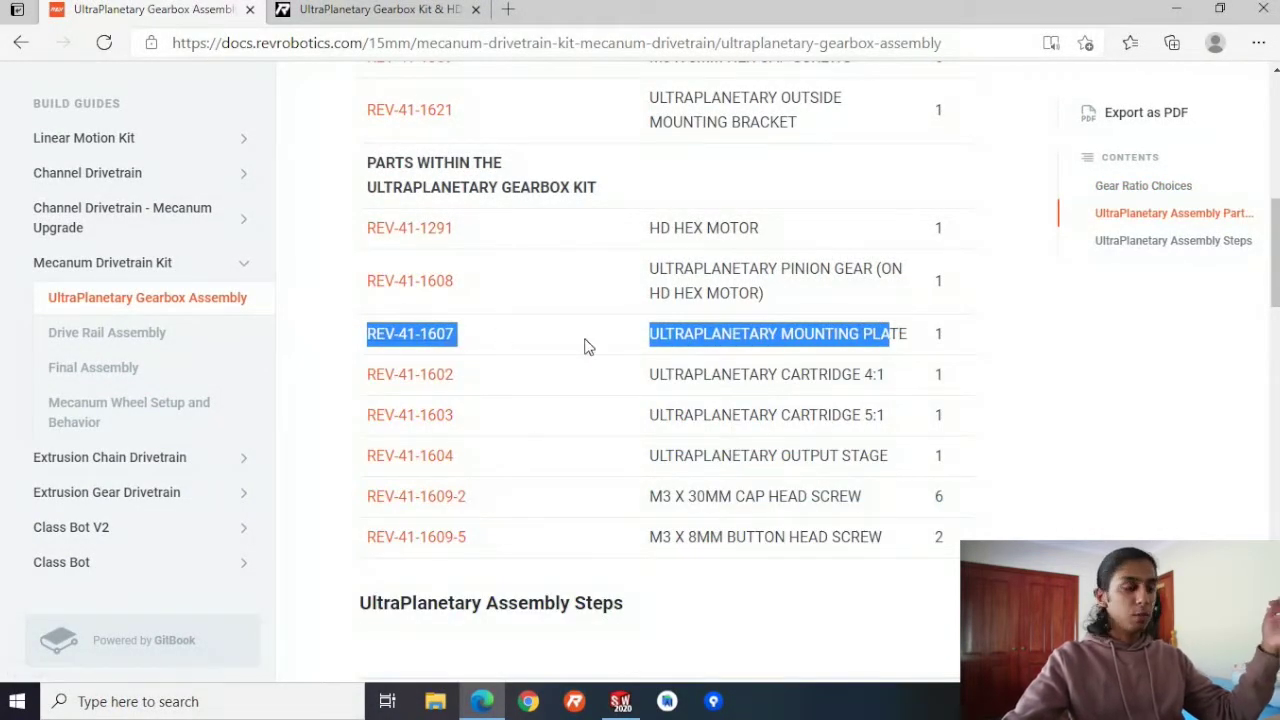
Study the guide's steps for seating the 5:1 cartridge, the 4:1 cartridge and the output stage.
scroll(590, 346, down, 4)
scroll(507, 481, down, 3)
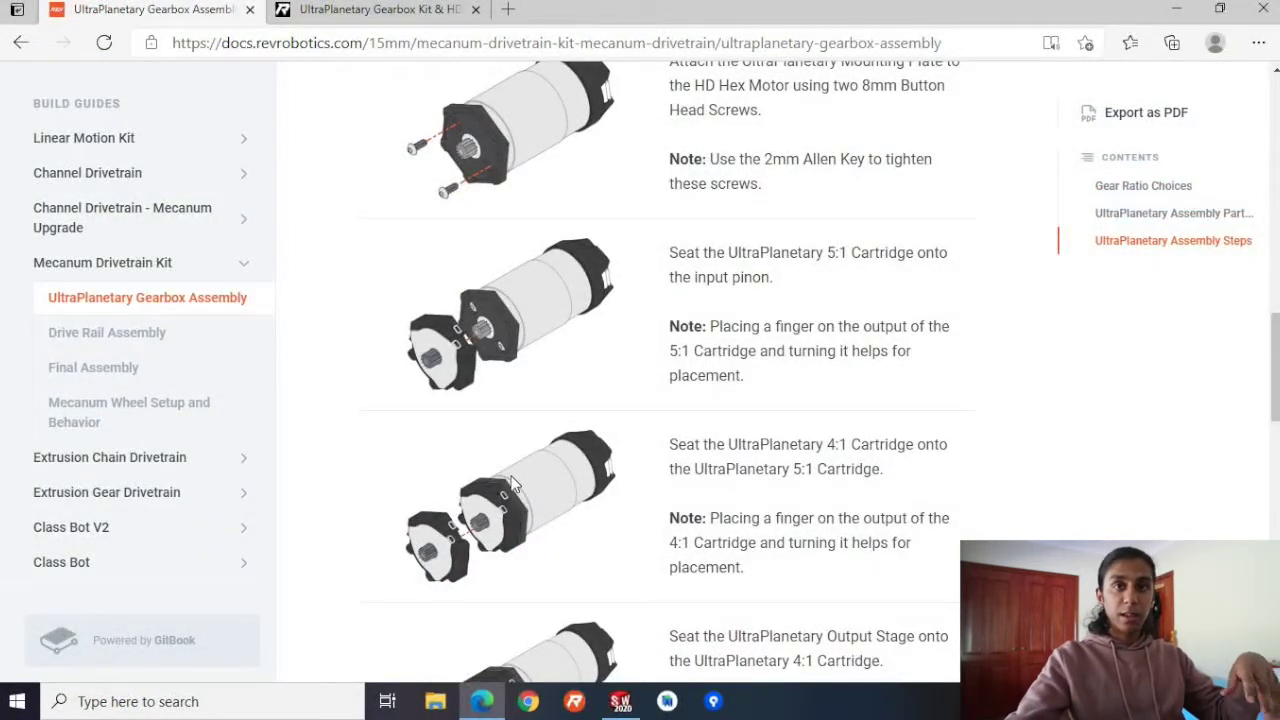
scroll(585, 448, down, 2)
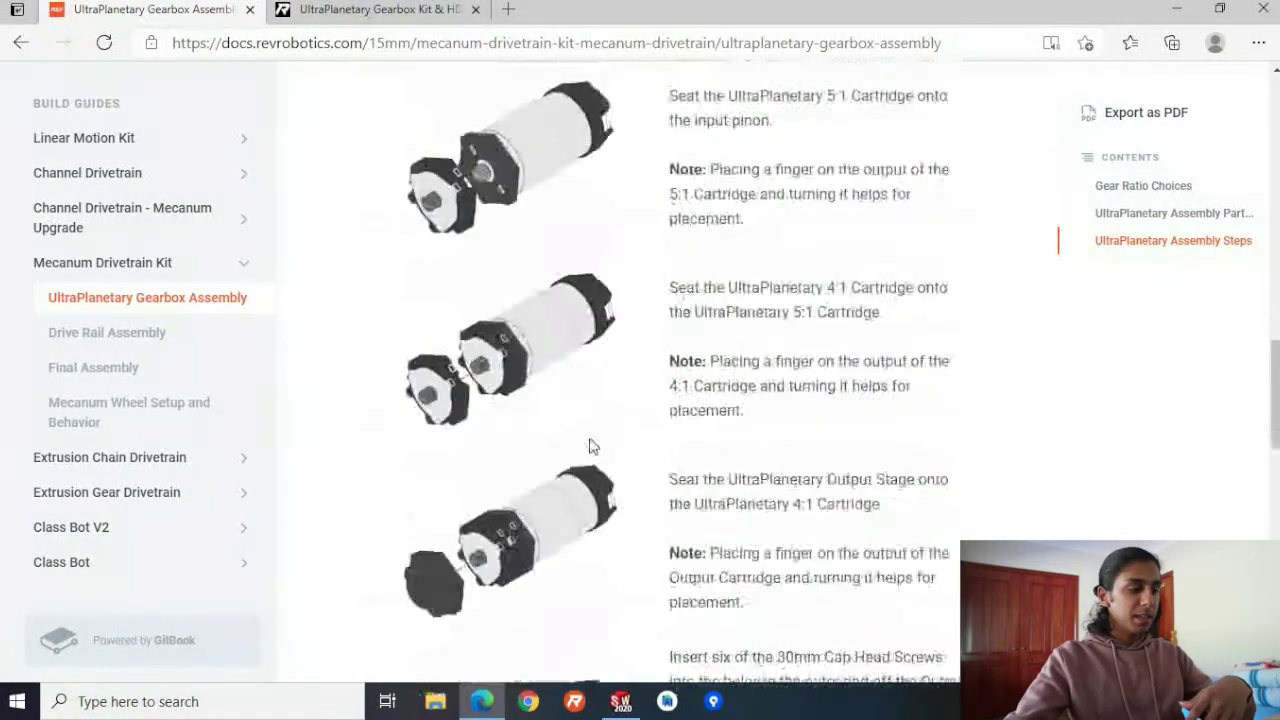
scroll(590, 447, up, 3)
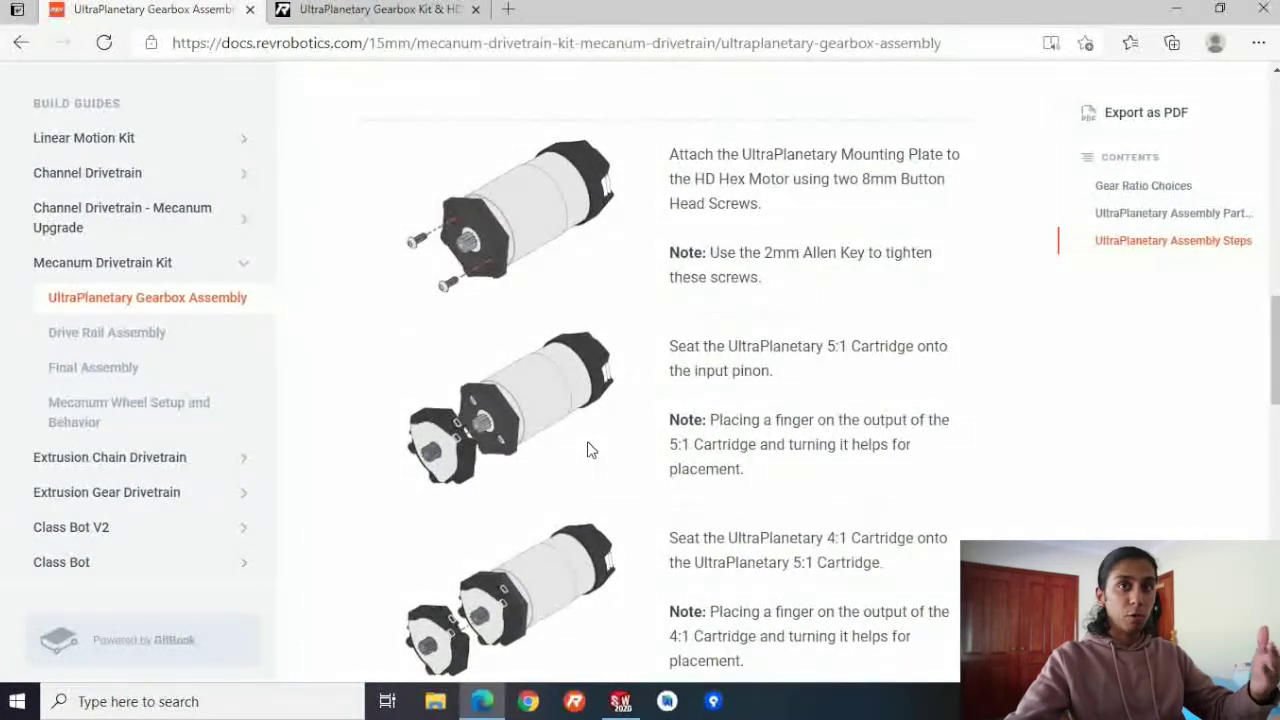
Examine the UltraPlanetary Gearbox Kit & HD Hex Motor product page and highlight its SKU, REV-41-1600.
click(330, 25)
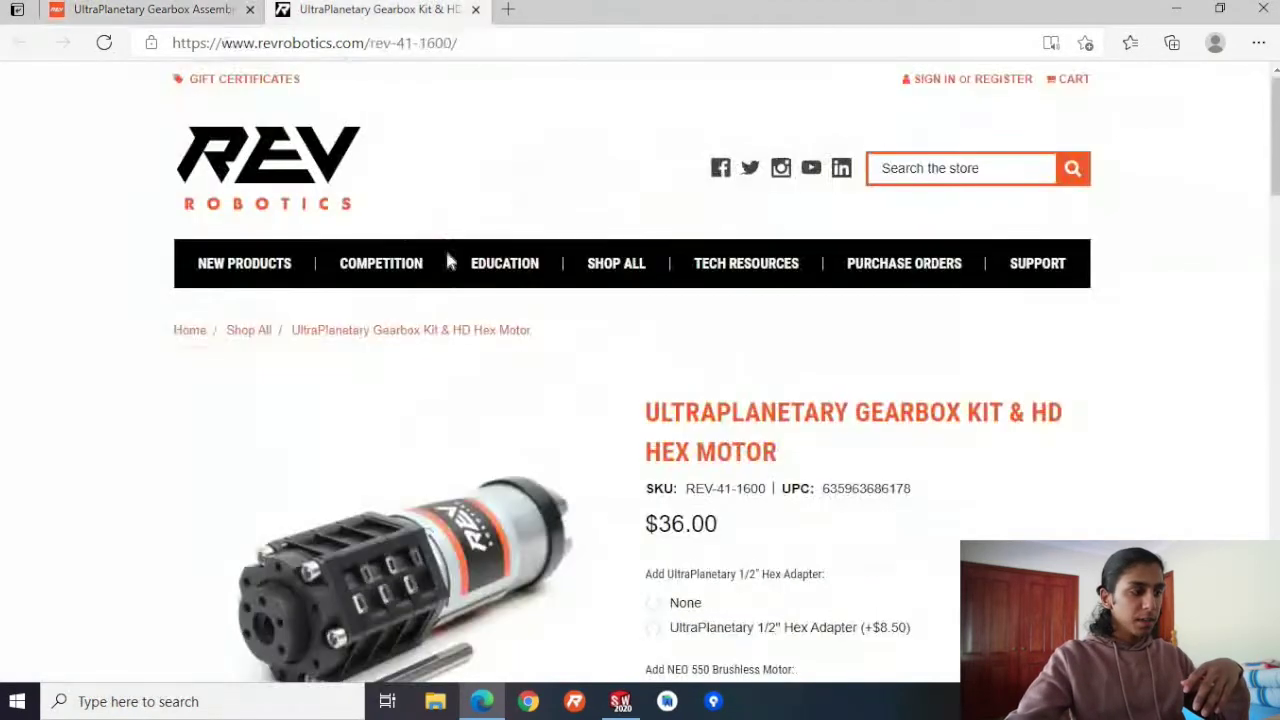
scroll(94, 443, down, 2)
scroll(270, 303, down, 1)
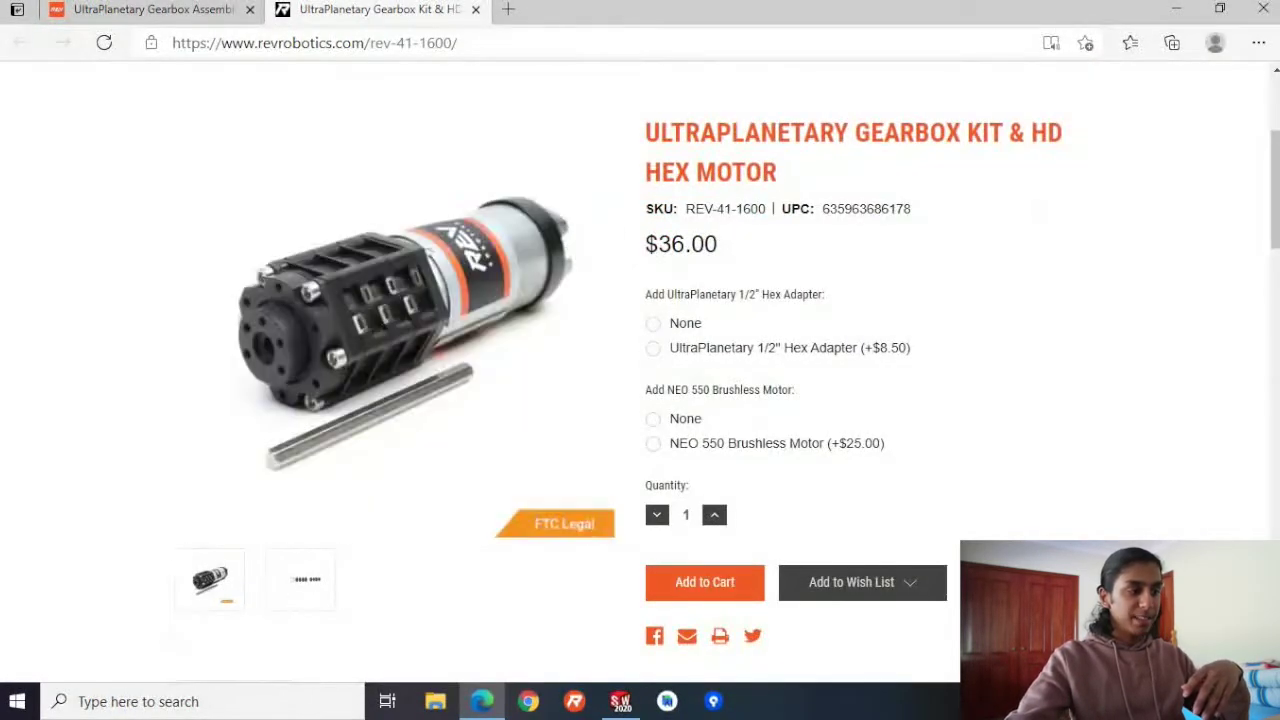
mouse_move(301, 244)
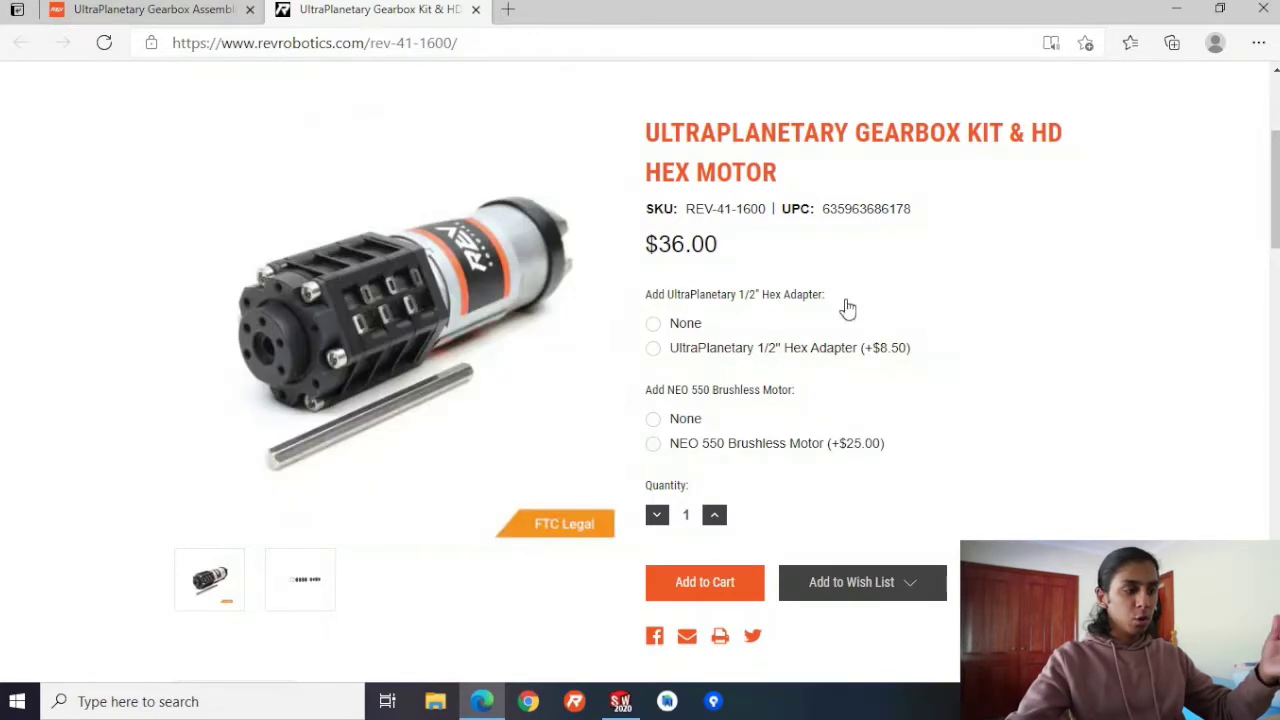
drag(766, 208, 686, 207)
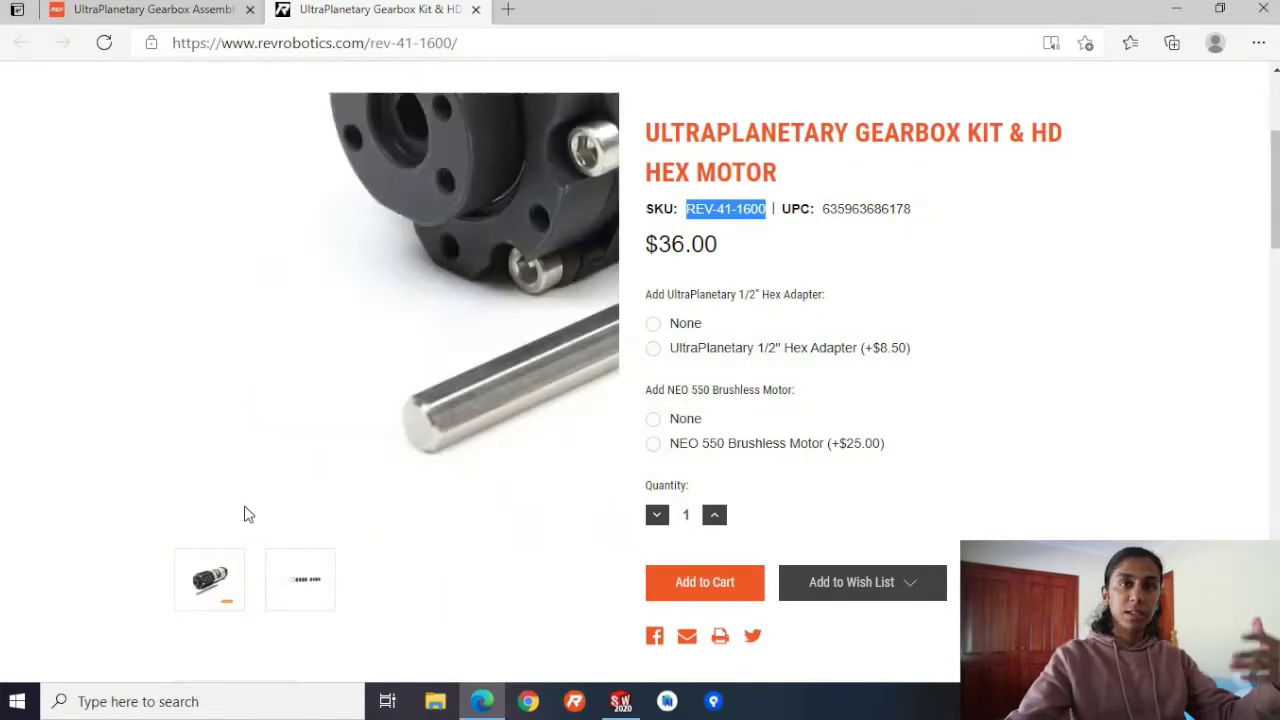
Switch to SolidWorks and create a new assembly document.
click(622, 705)
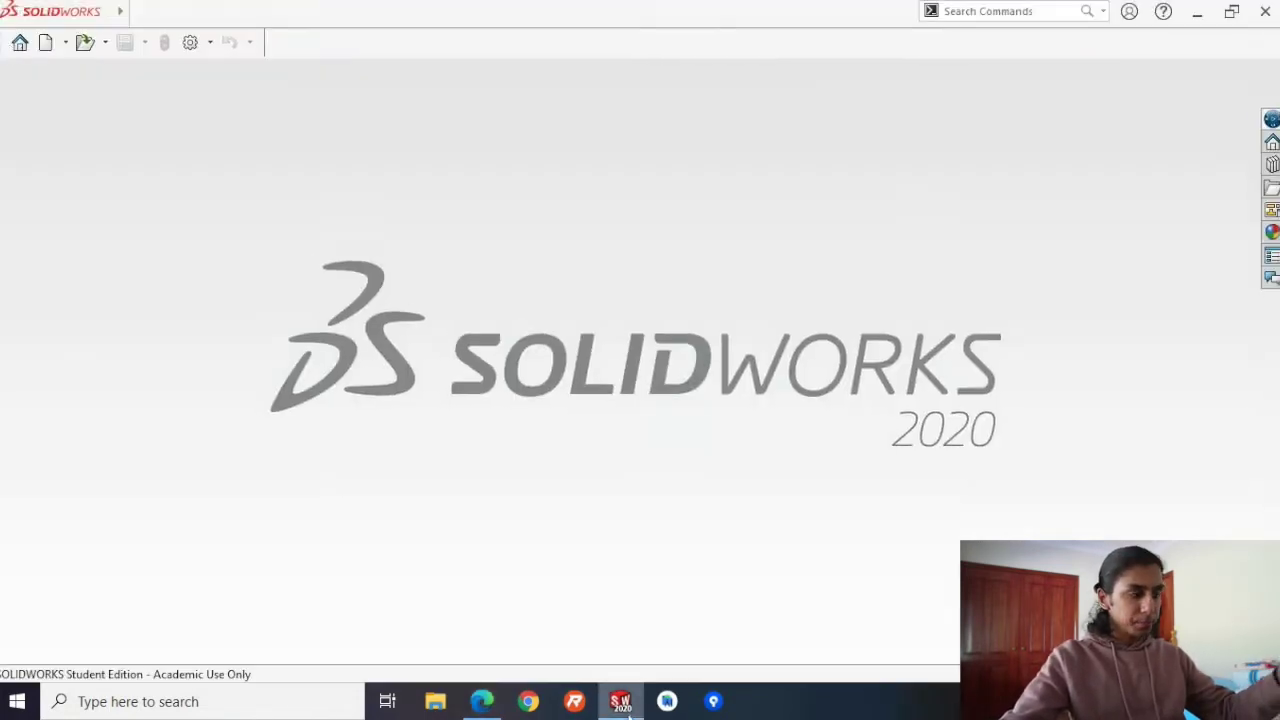
click(19, 43)
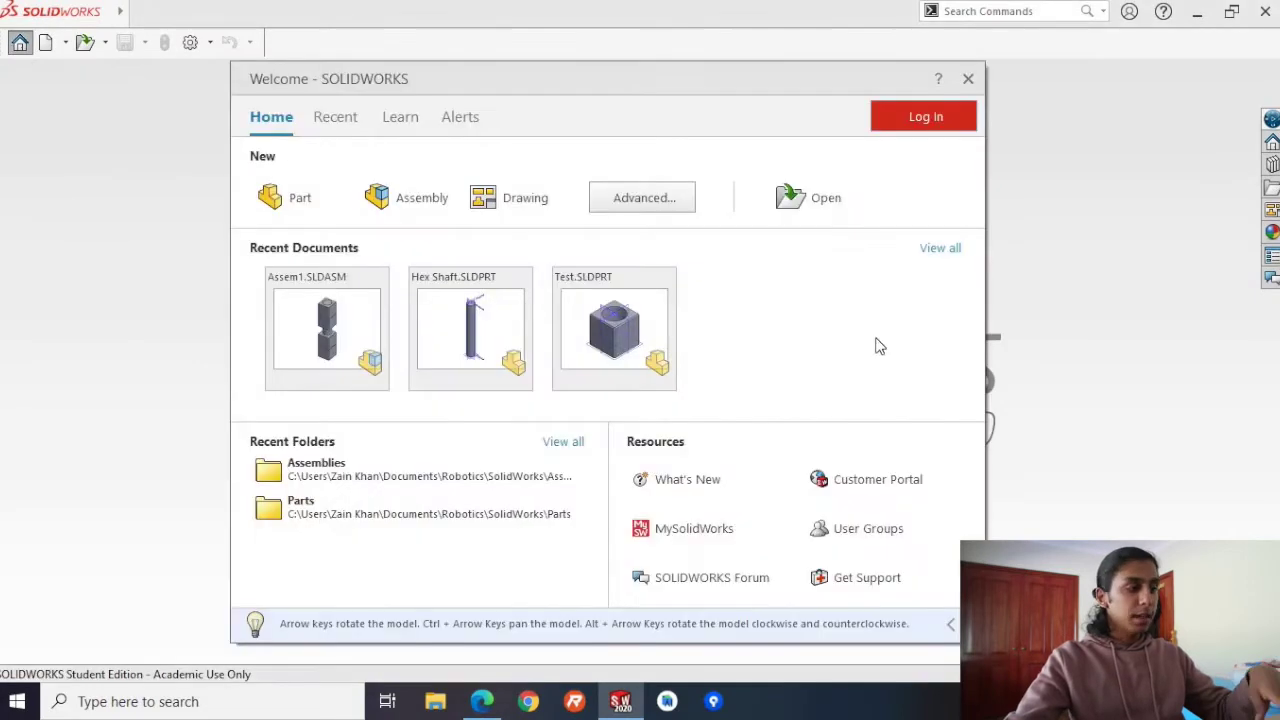
click(383, 195)
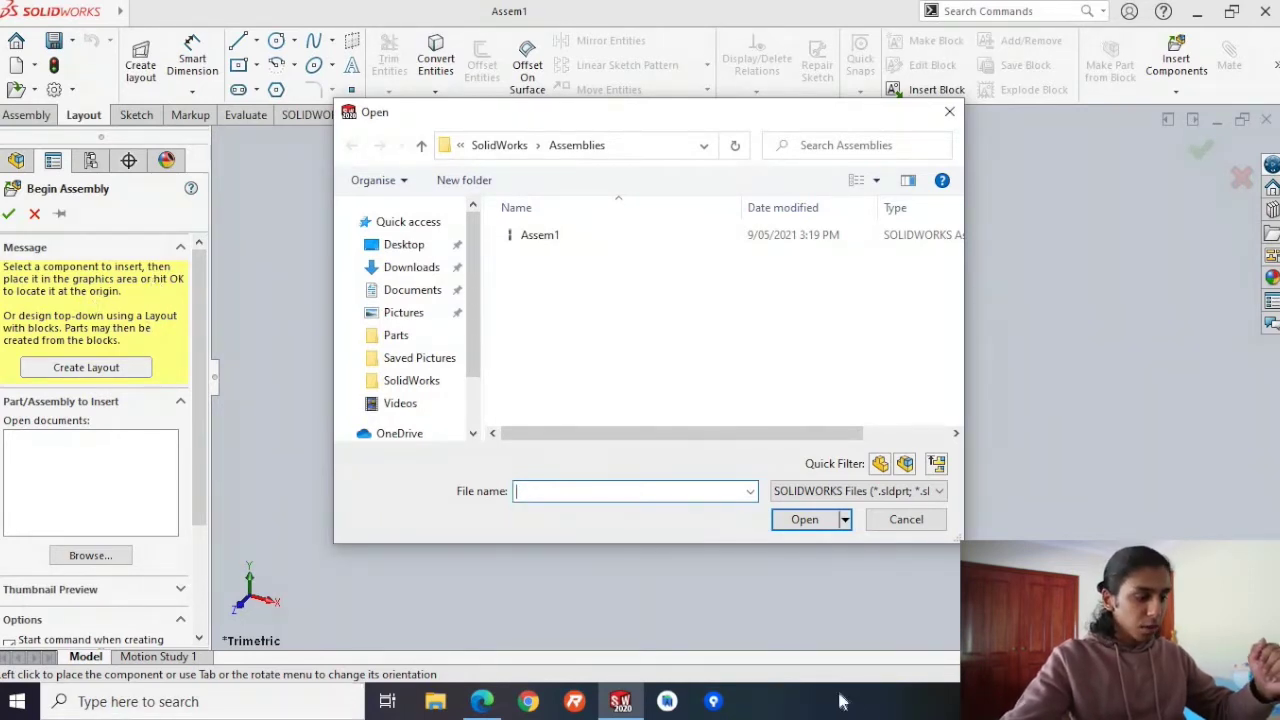
Return to the browser and recheck the first gearbox assembly step and the kit's SKU on its product page.
click(630, 706)
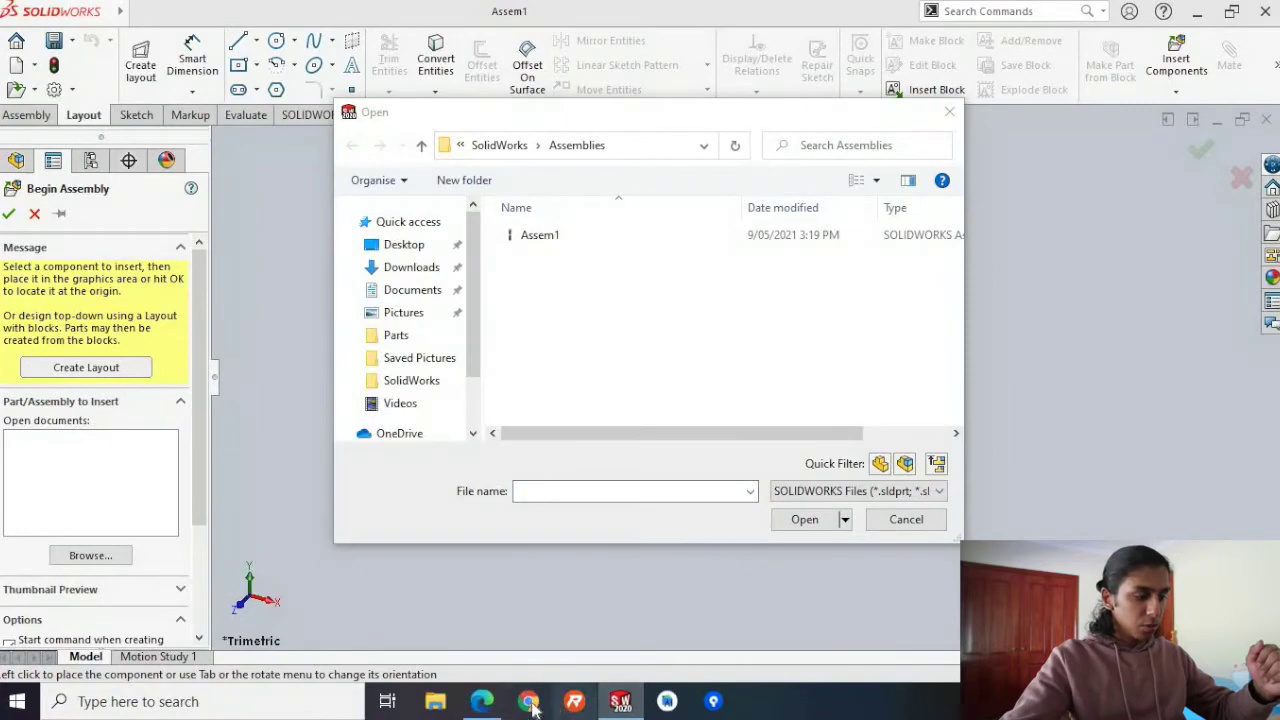
click(482, 701)
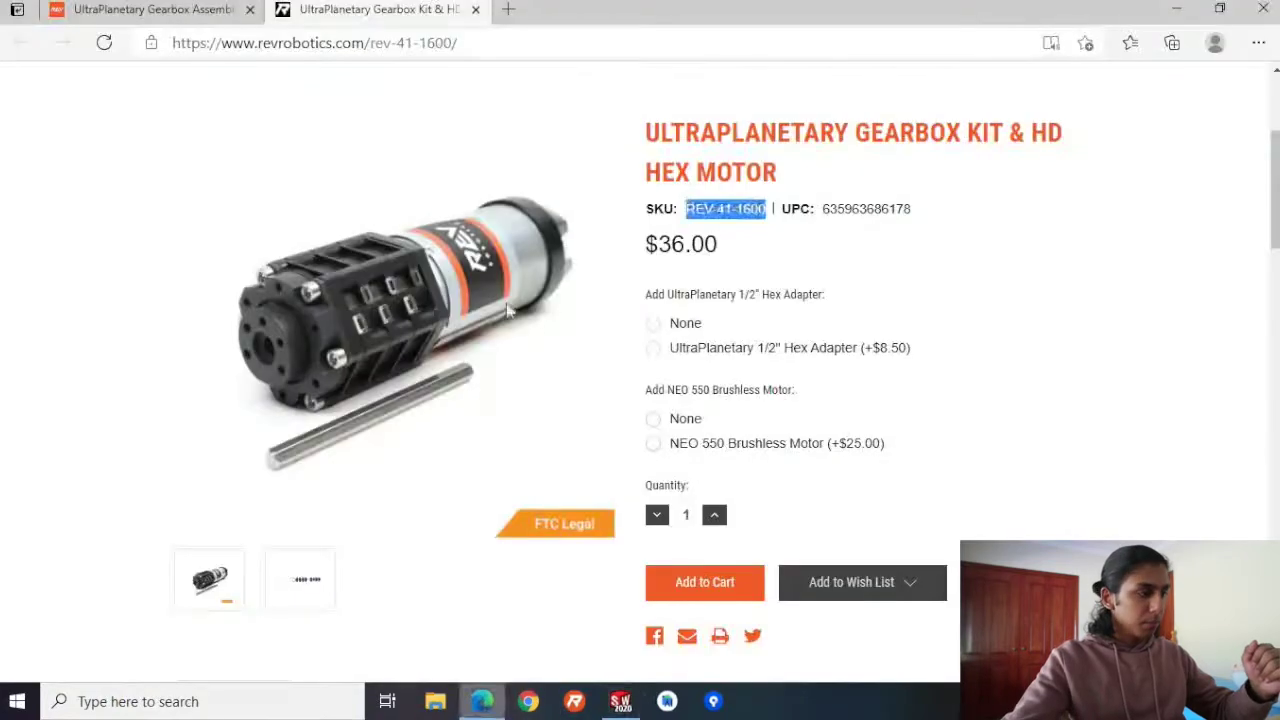
click(168, 12)
scroll(703, 242, up, 8)
scroll(669, 317, down, 6)
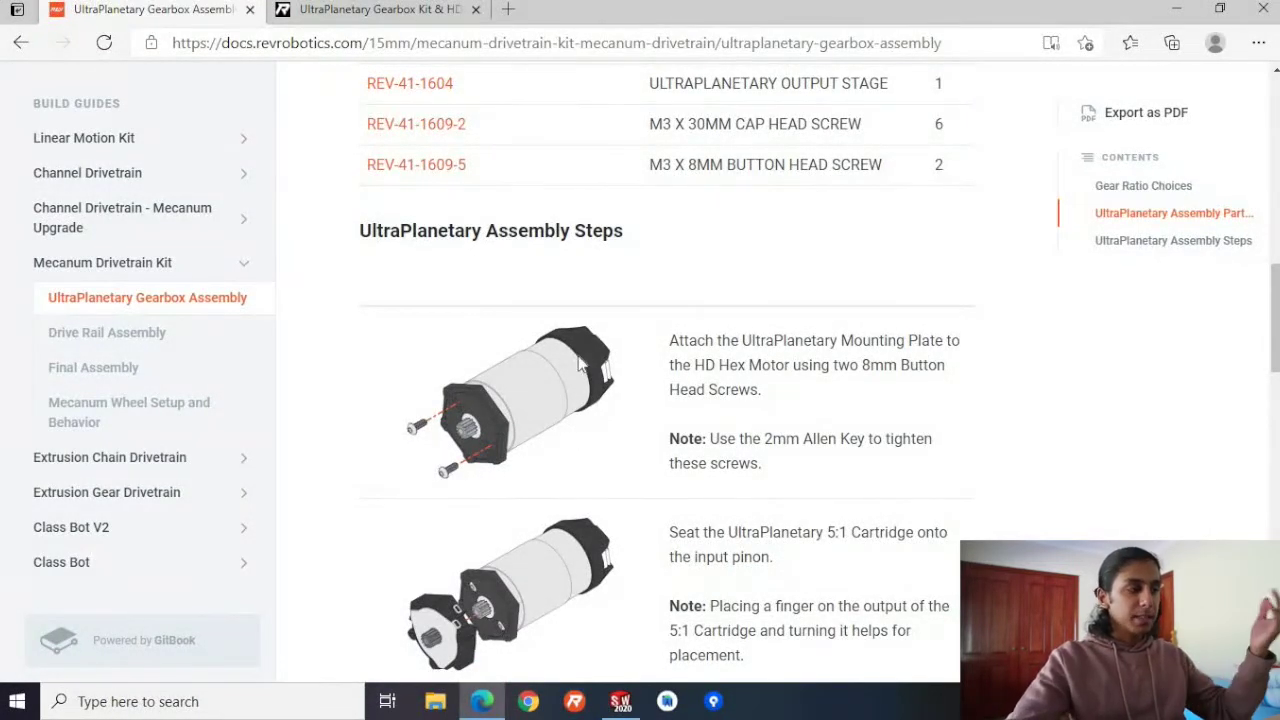
click(350, 14)
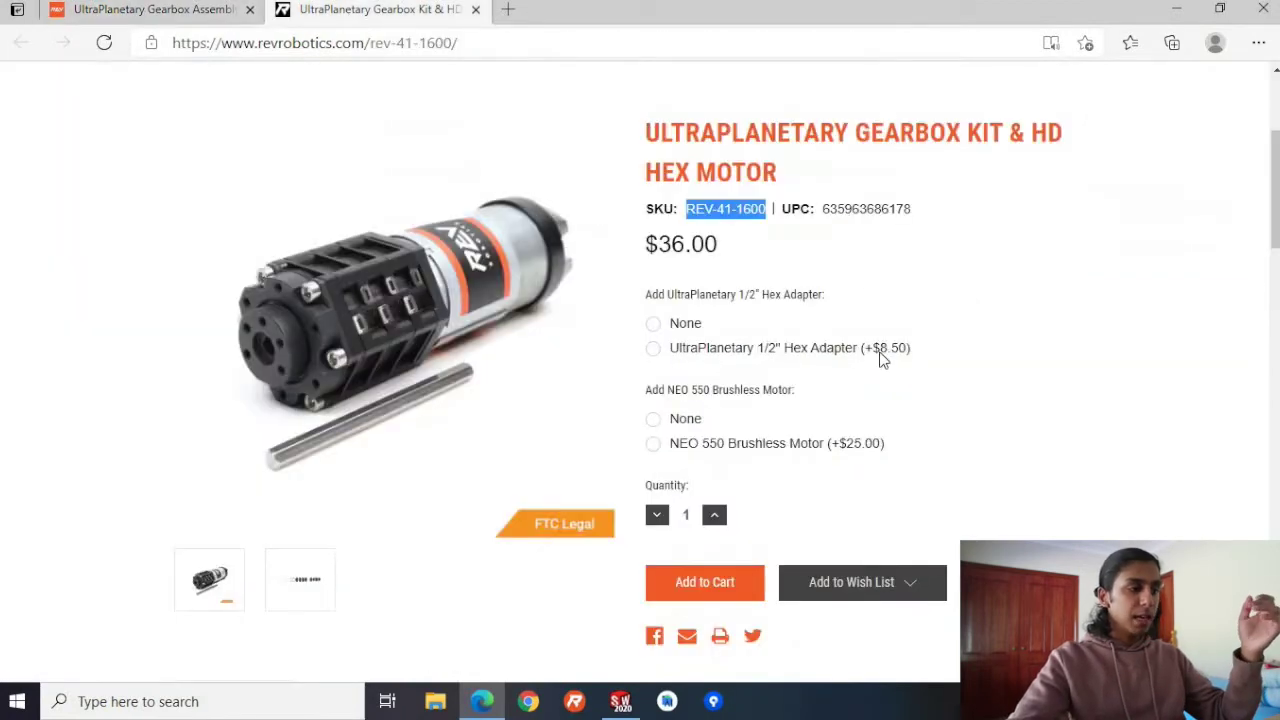
click(829, 259)
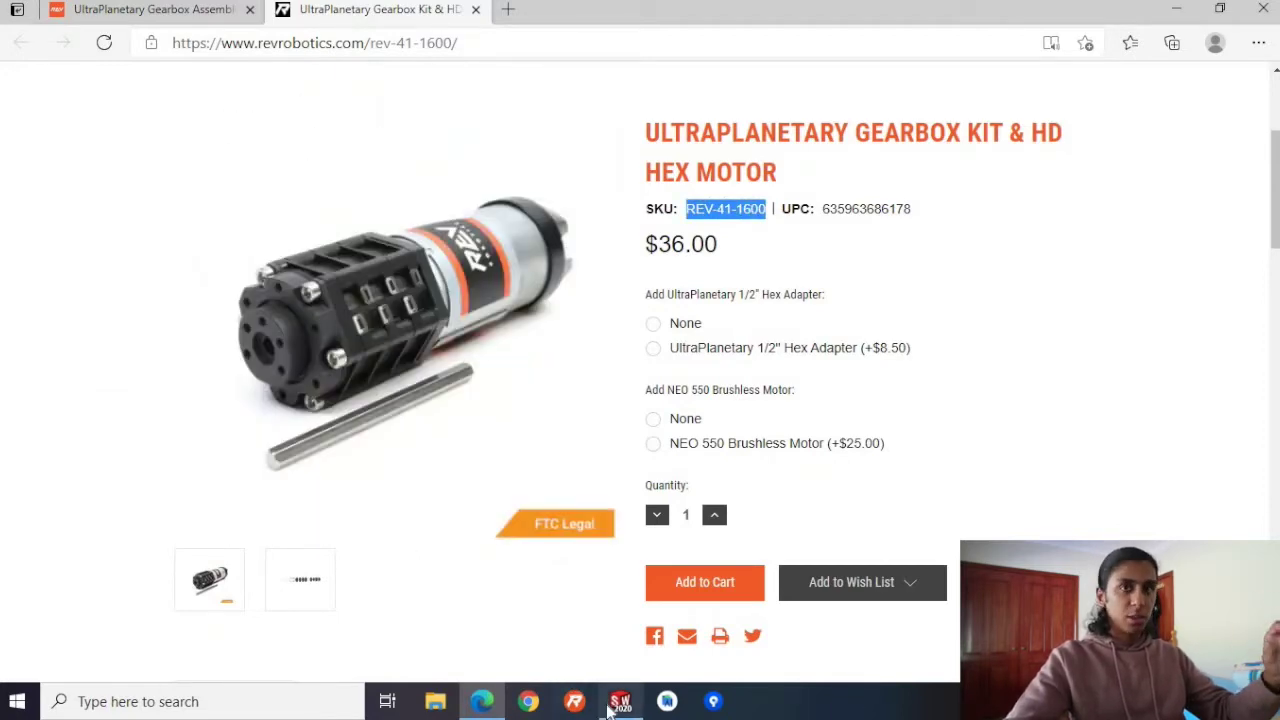
Switch back to SolidWorks and browse for the component in SolidWorks > Parts > ALL-REV-PARTS-STEP > Already Uploaded.
mouse_move(610, 706)
click(591, 610)
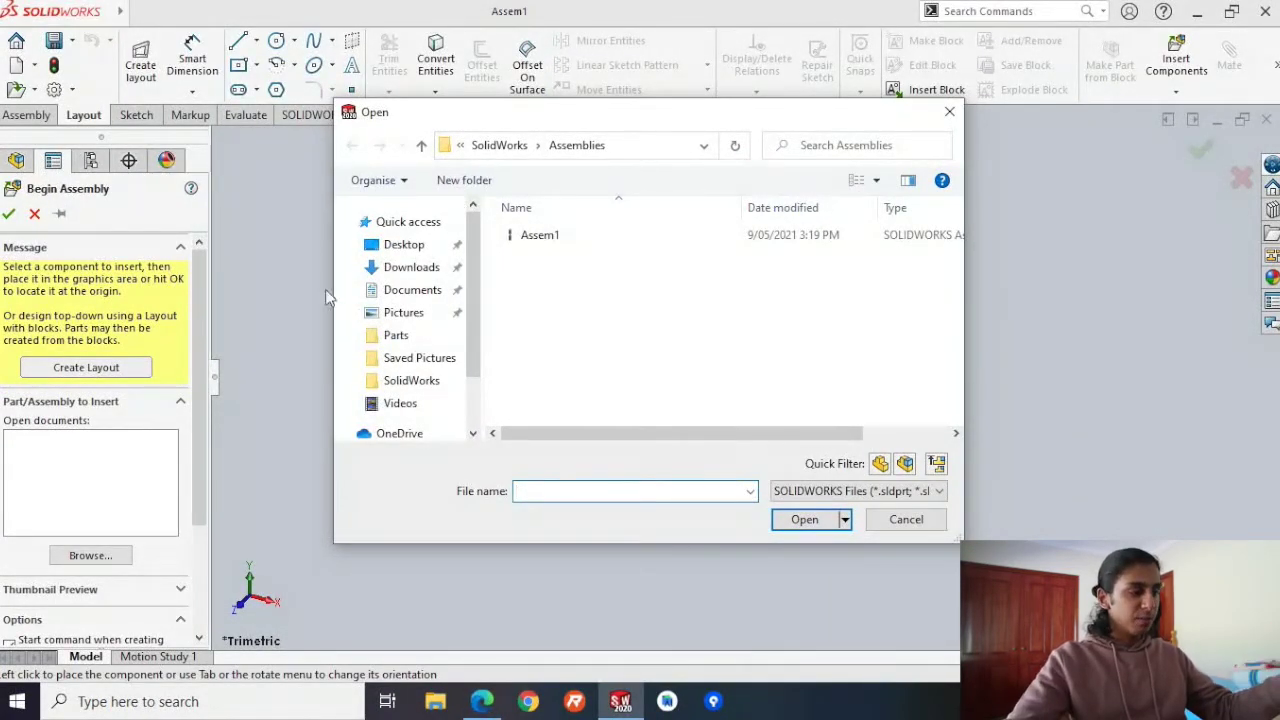
scroll(412, 375, down, 1)
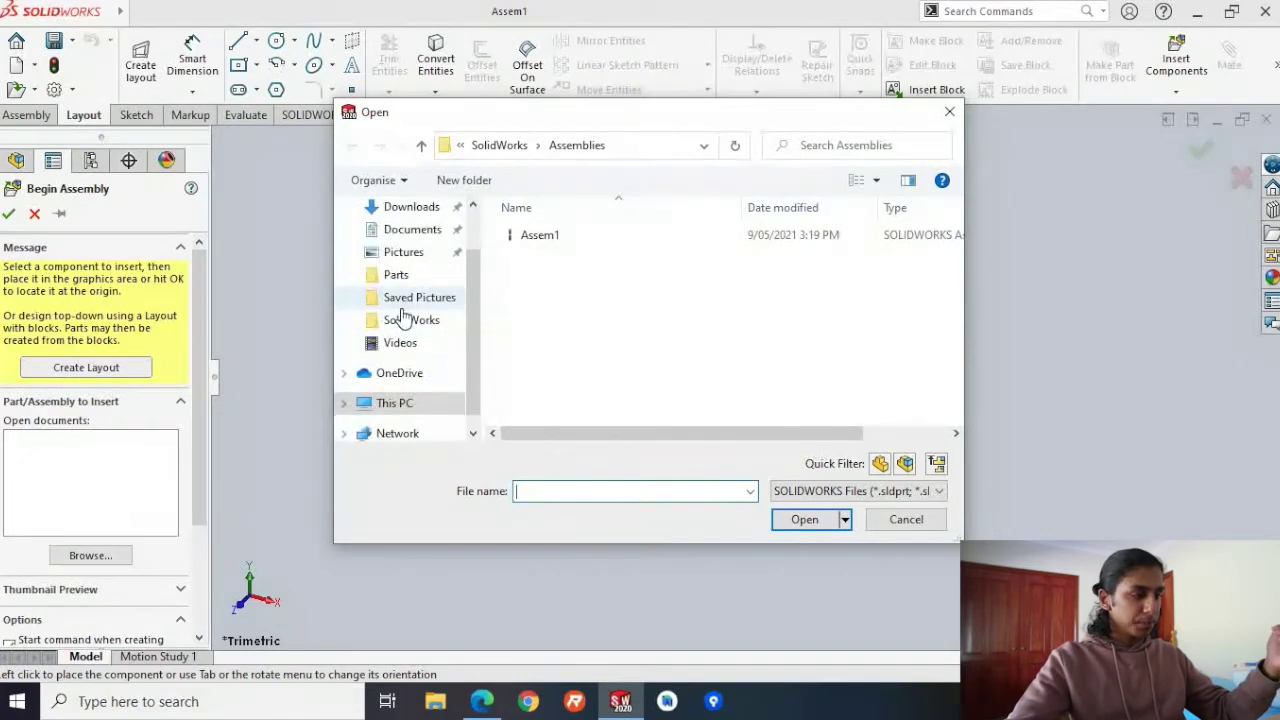
click(401, 305)
click(404, 321)
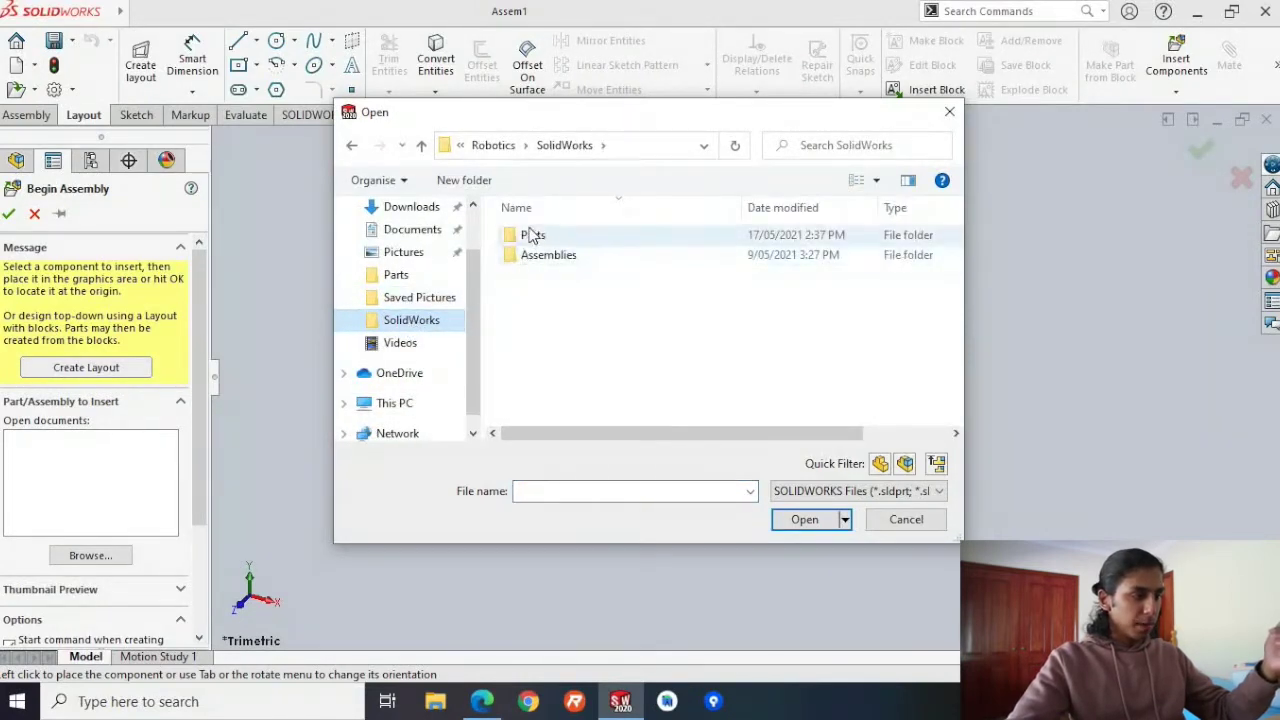
double_click(530, 235)
double_click(530, 236)
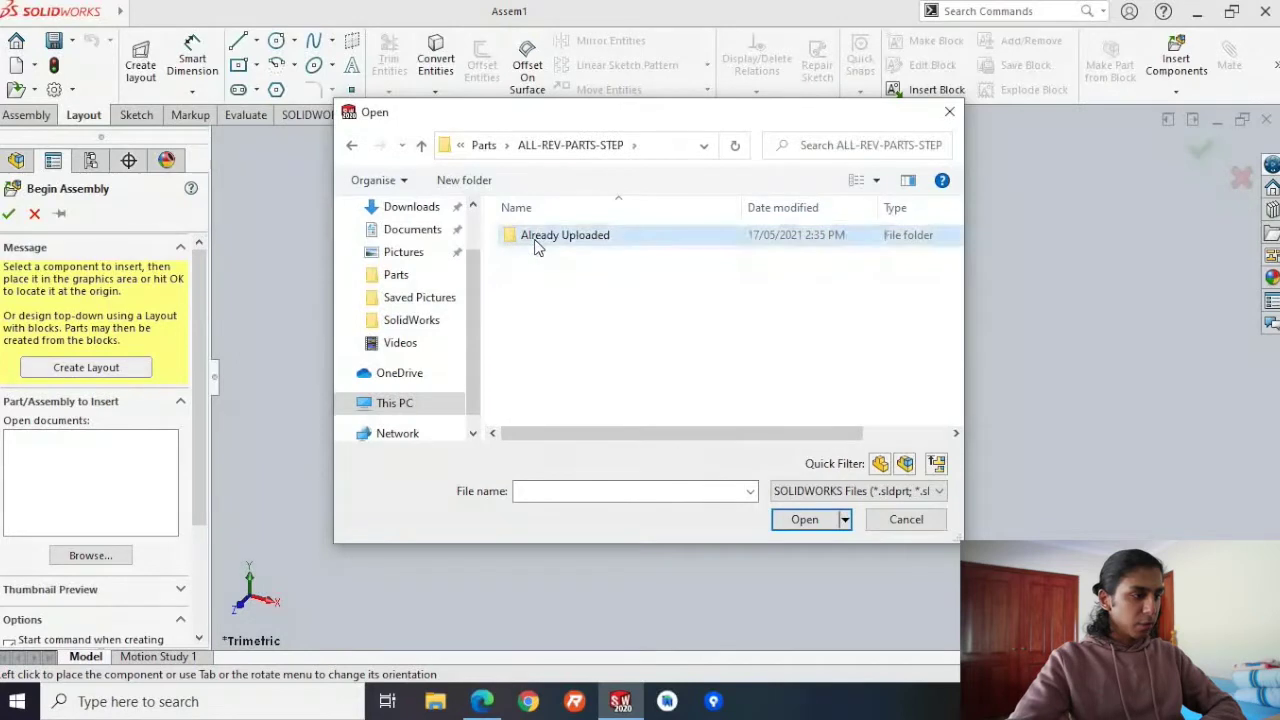
double_click(537, 240)
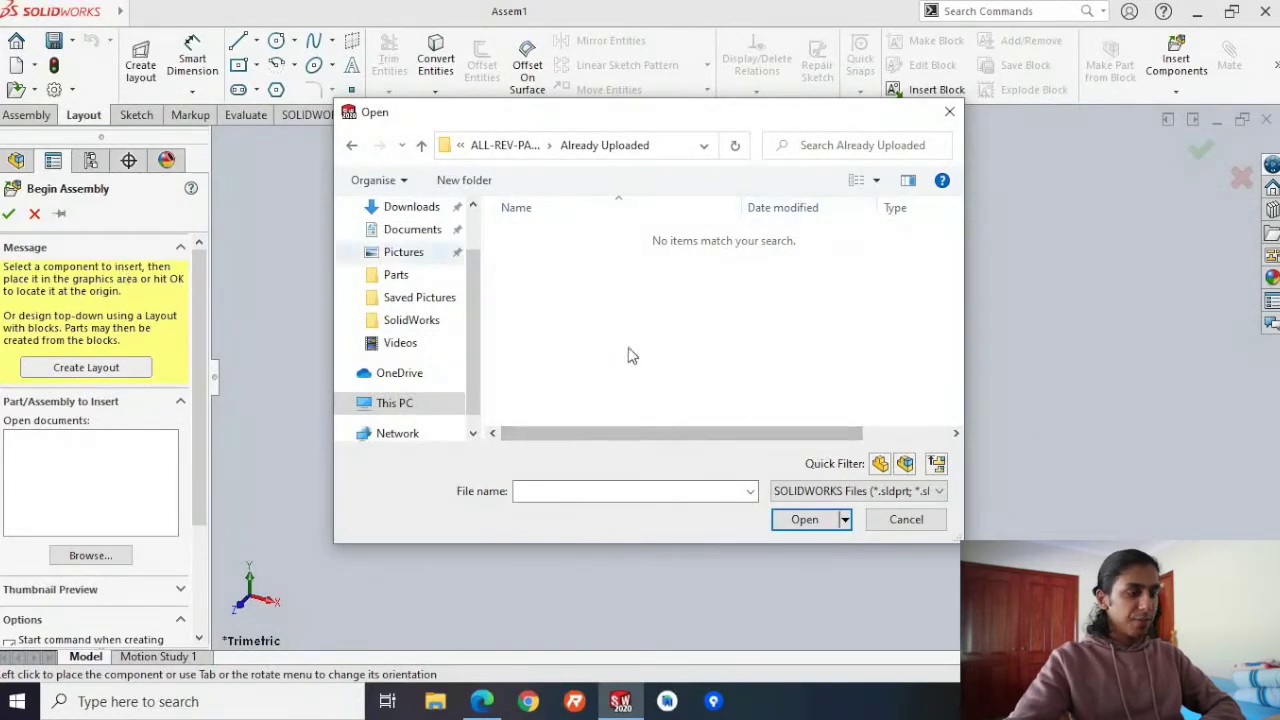
List all file types in the Already Uploaded folder, recheck the kit's SKU in the browser, and locate the REV-41-1600 files.
click(893, 490)
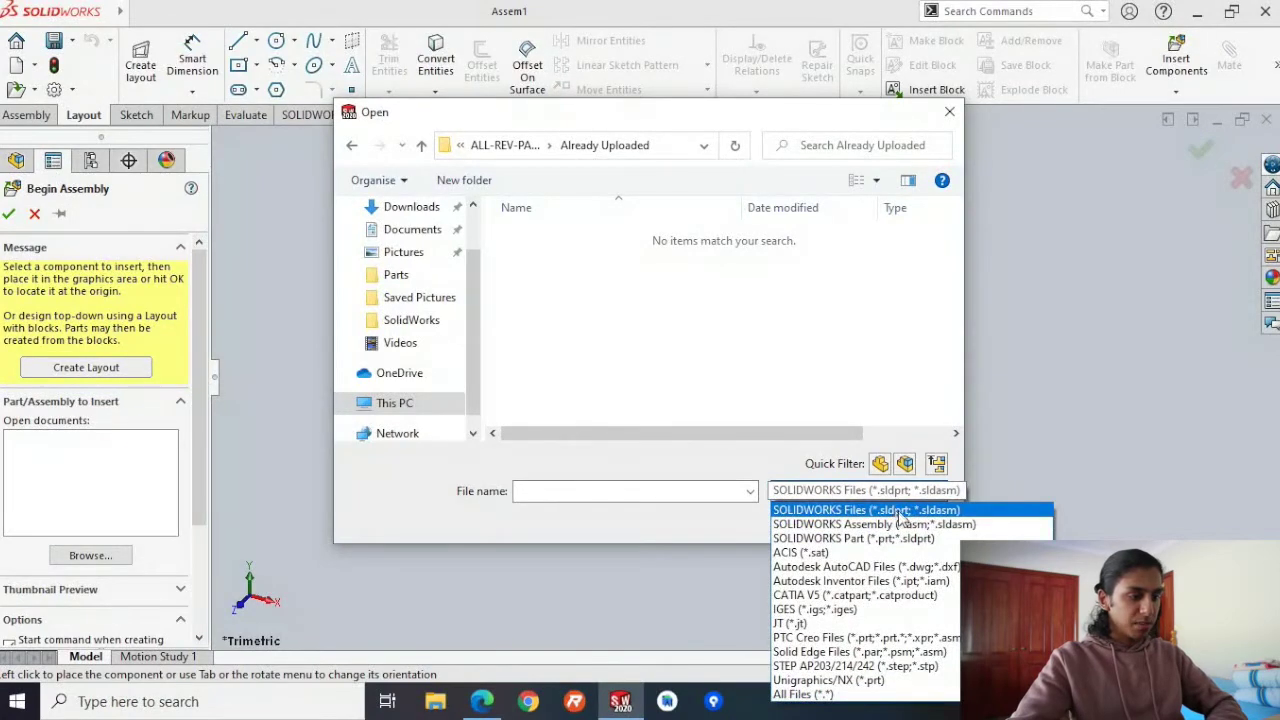
click(803, 694)
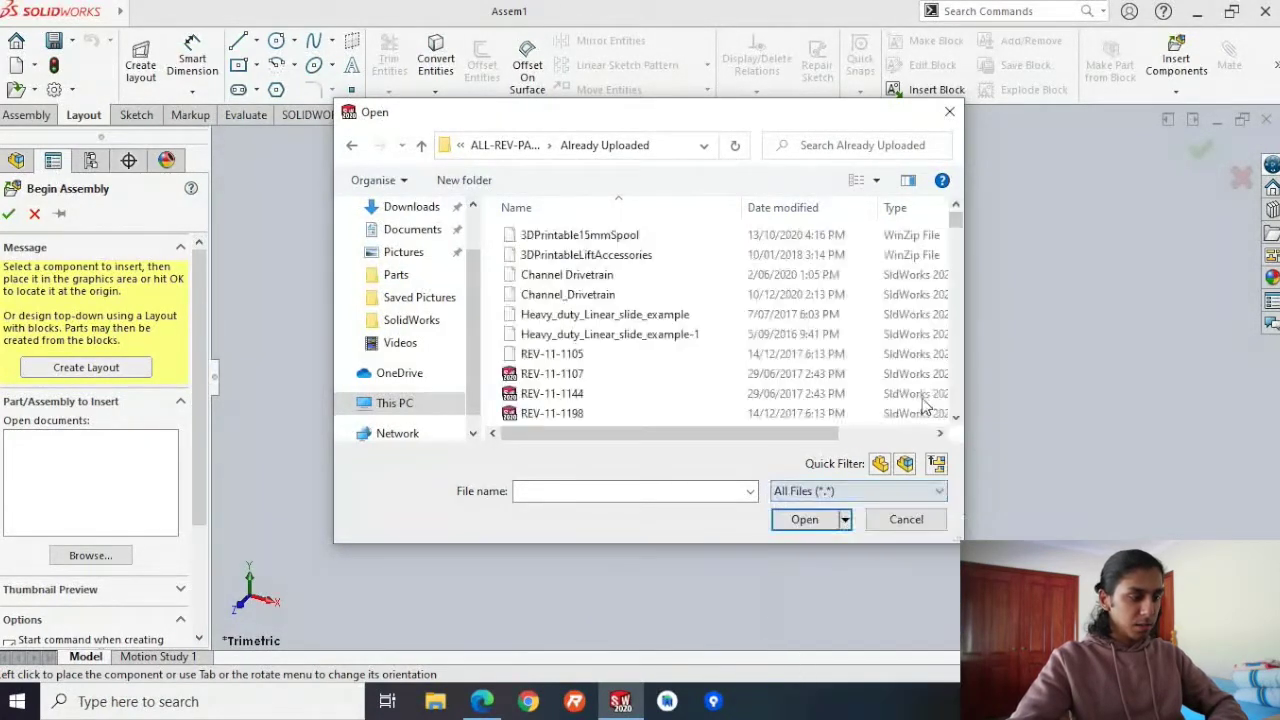
scroll(650, 320, down, 6)
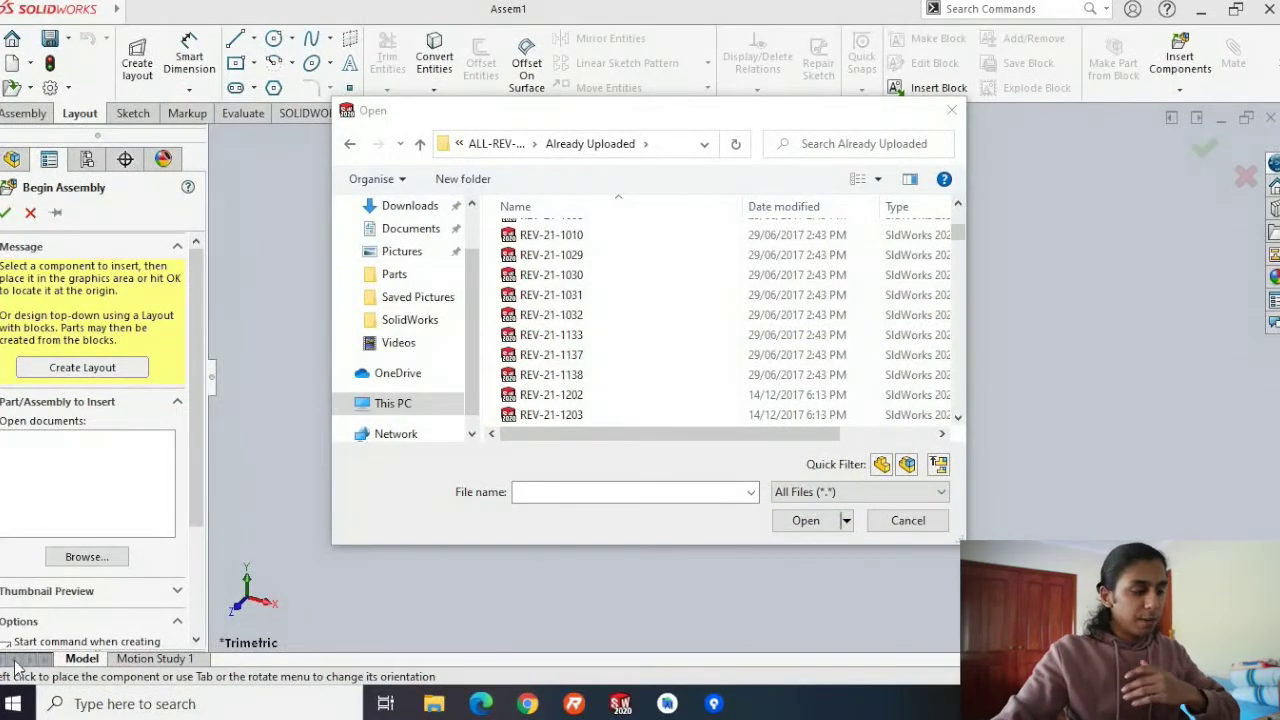
click(483, 703)
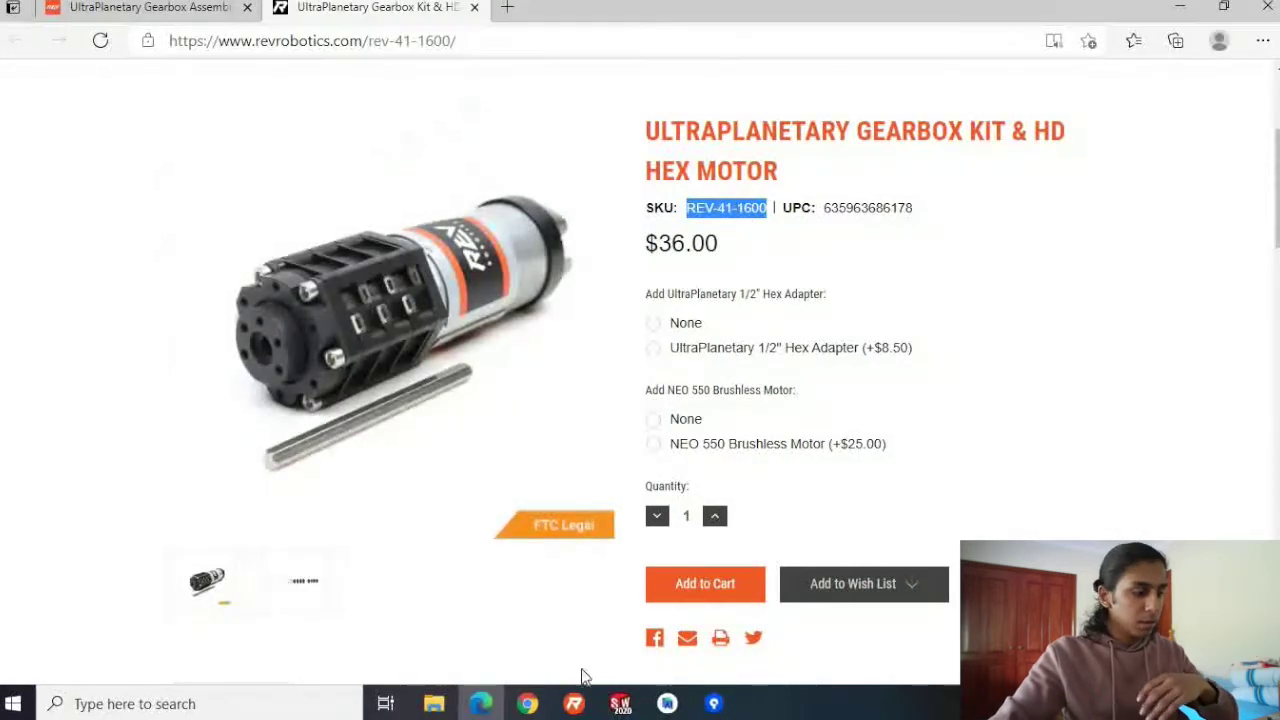
click(621, 703)
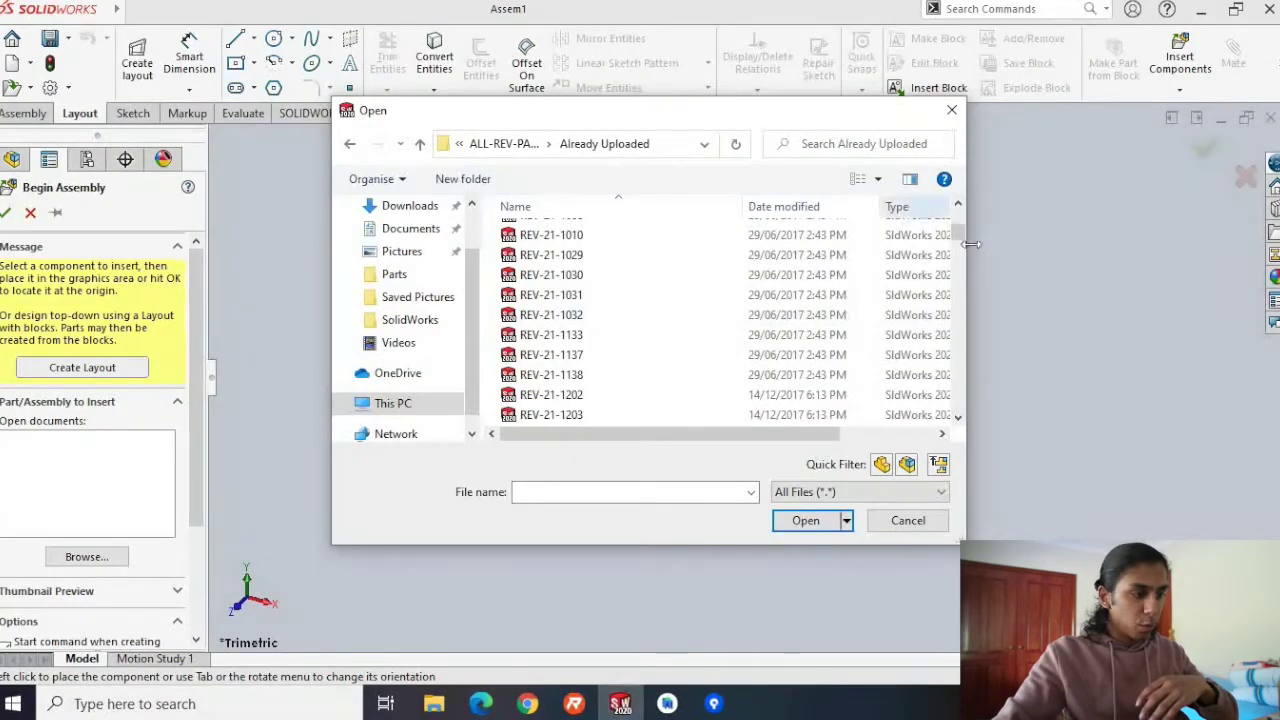
drag(957, 243, 886, 335)
scroll(878, 334, down, 15)
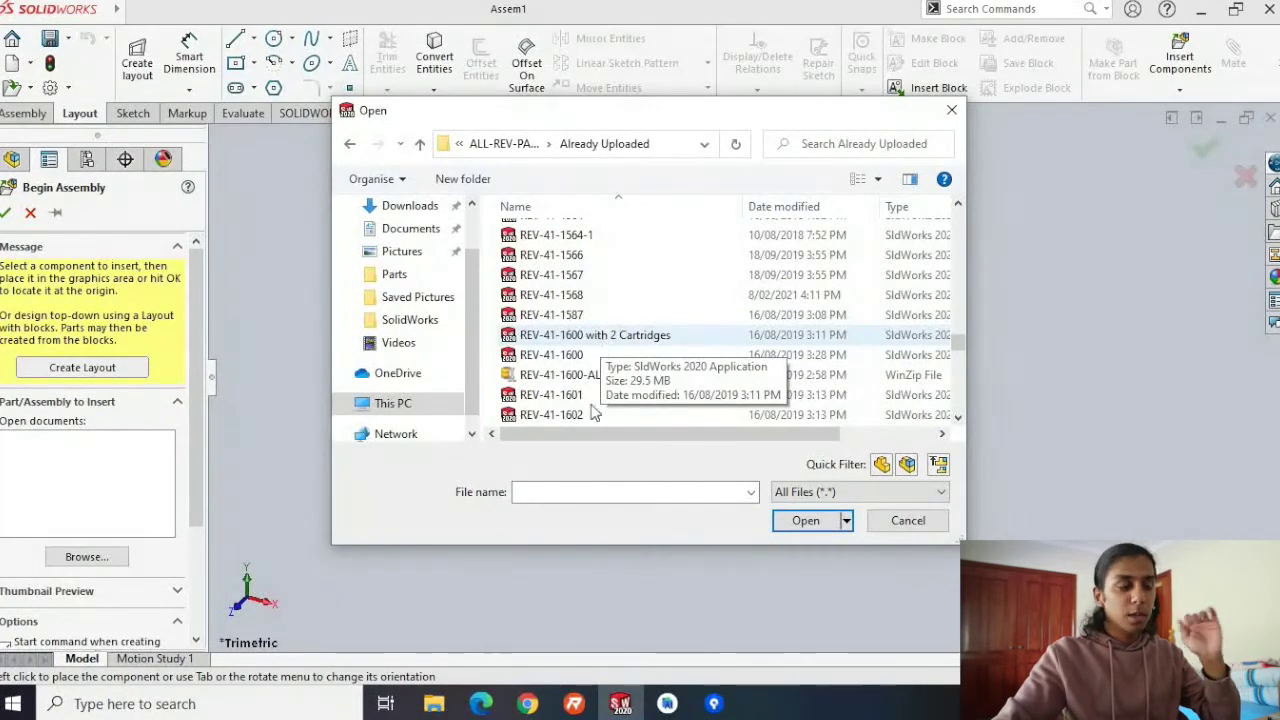
Switch to the browser and check which cartridges the UltraPlanetary assembly guide stacks, and return to the kit's product page.
click(630, 708)
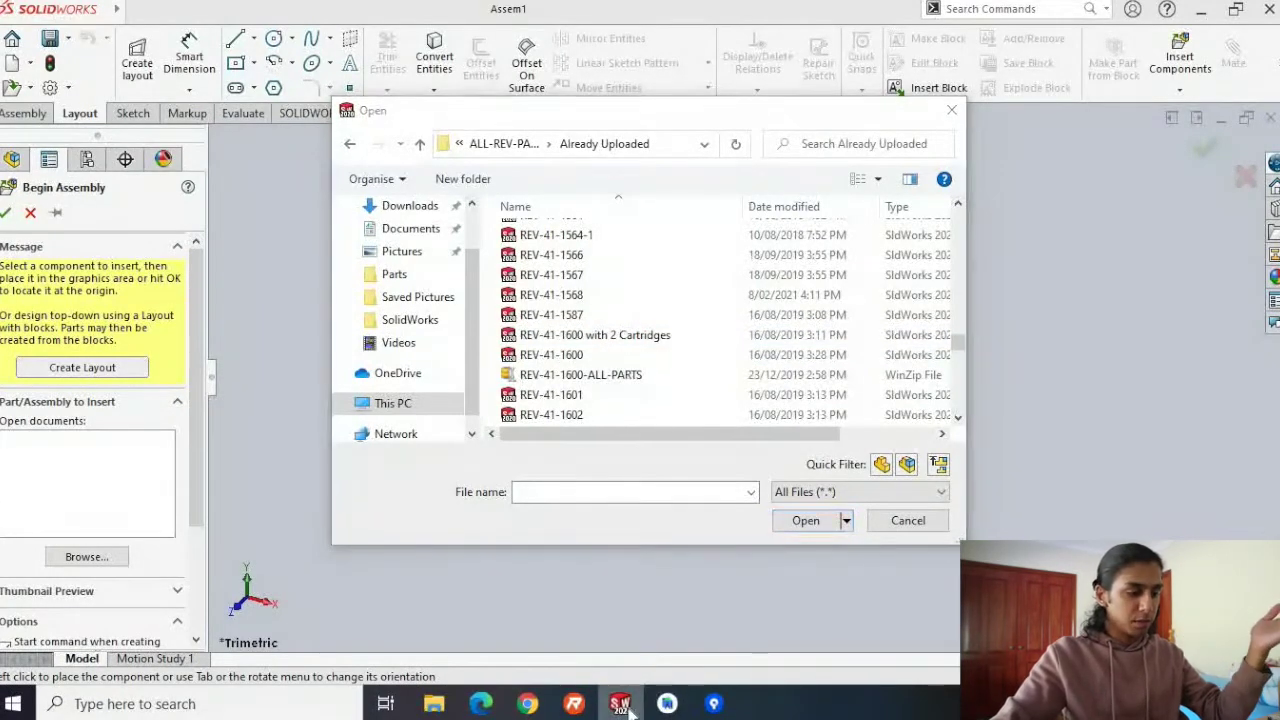
click(482, 706)
click(80, 12)
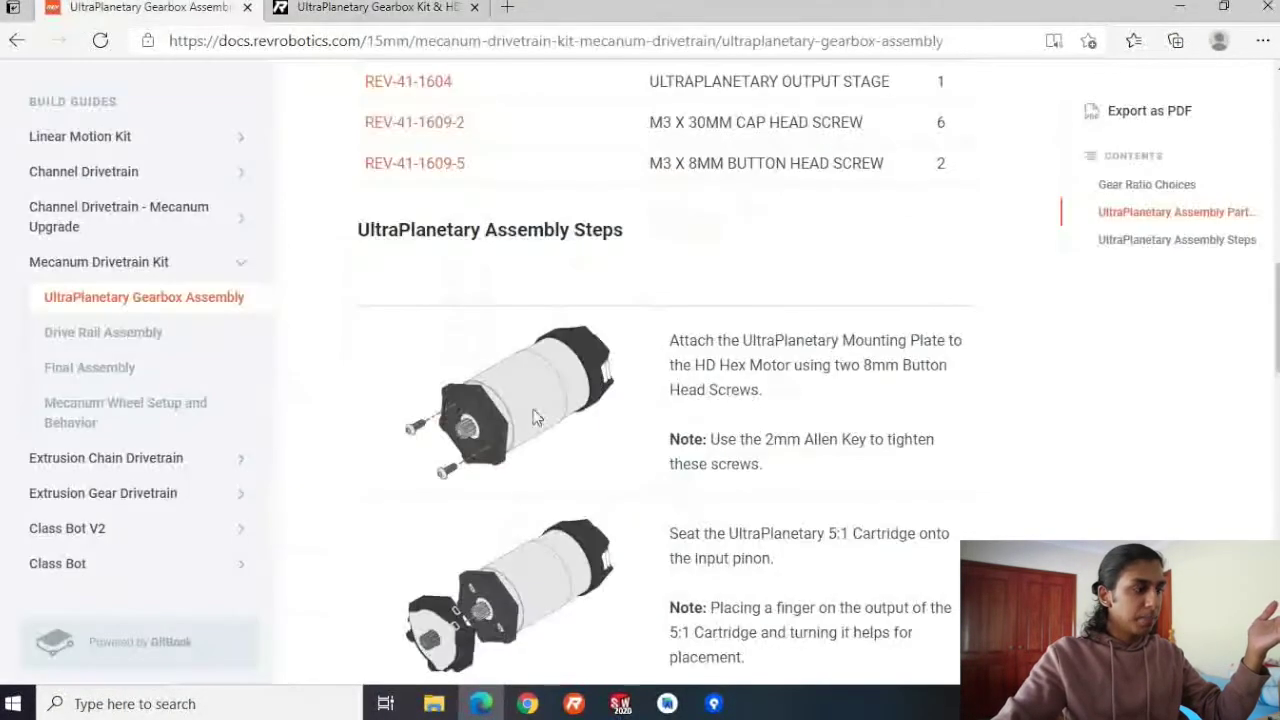
scroll(537, 418, down, 8)
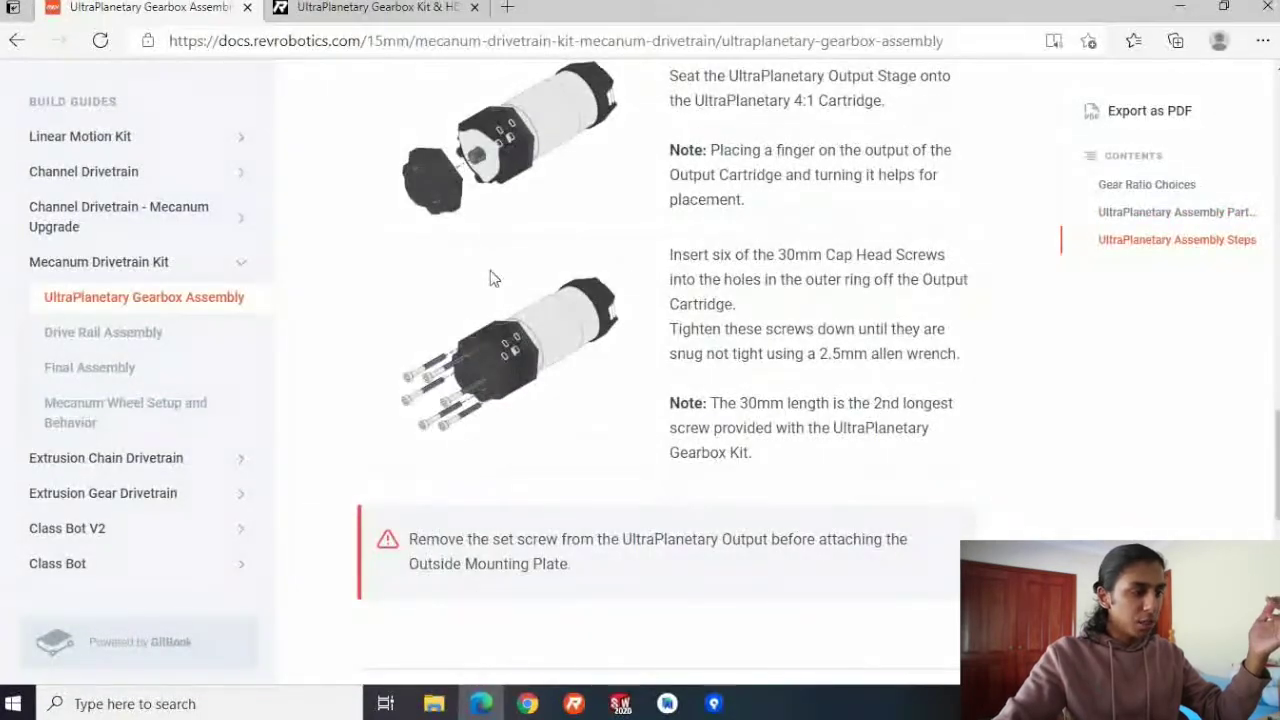
scroll(522, 250, up, 2)
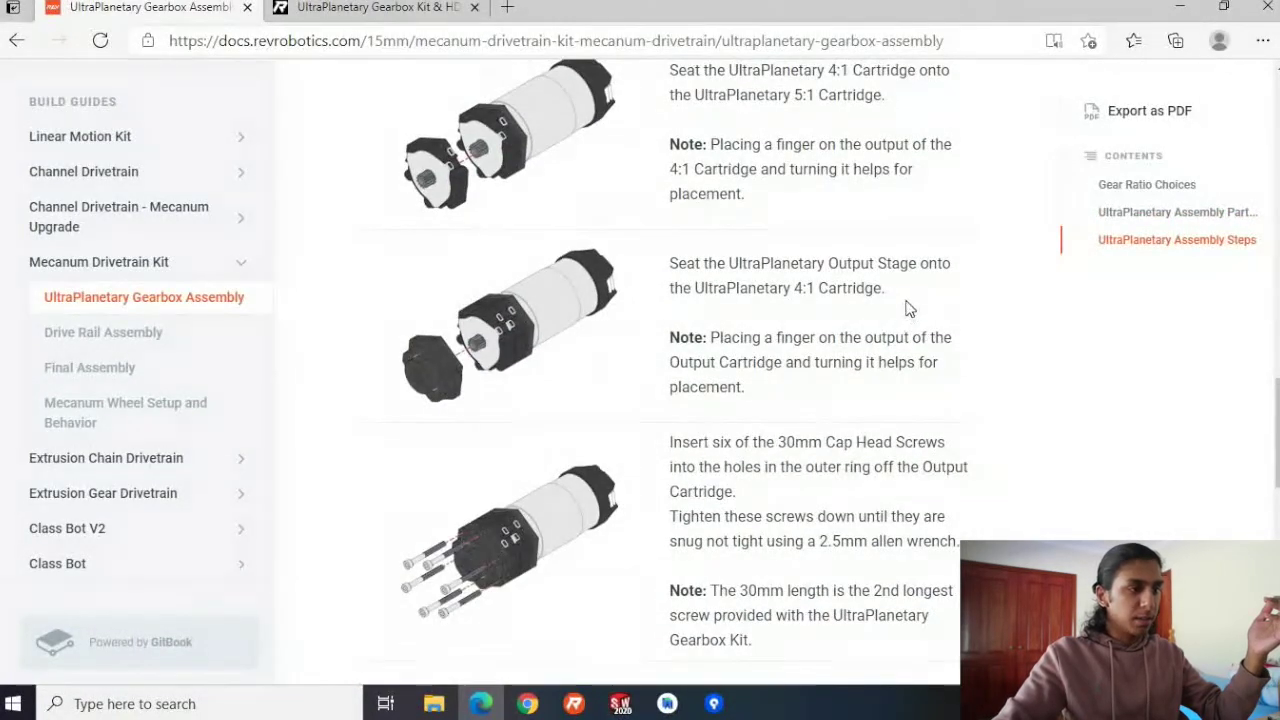
scroll(909, 309, up, 1)
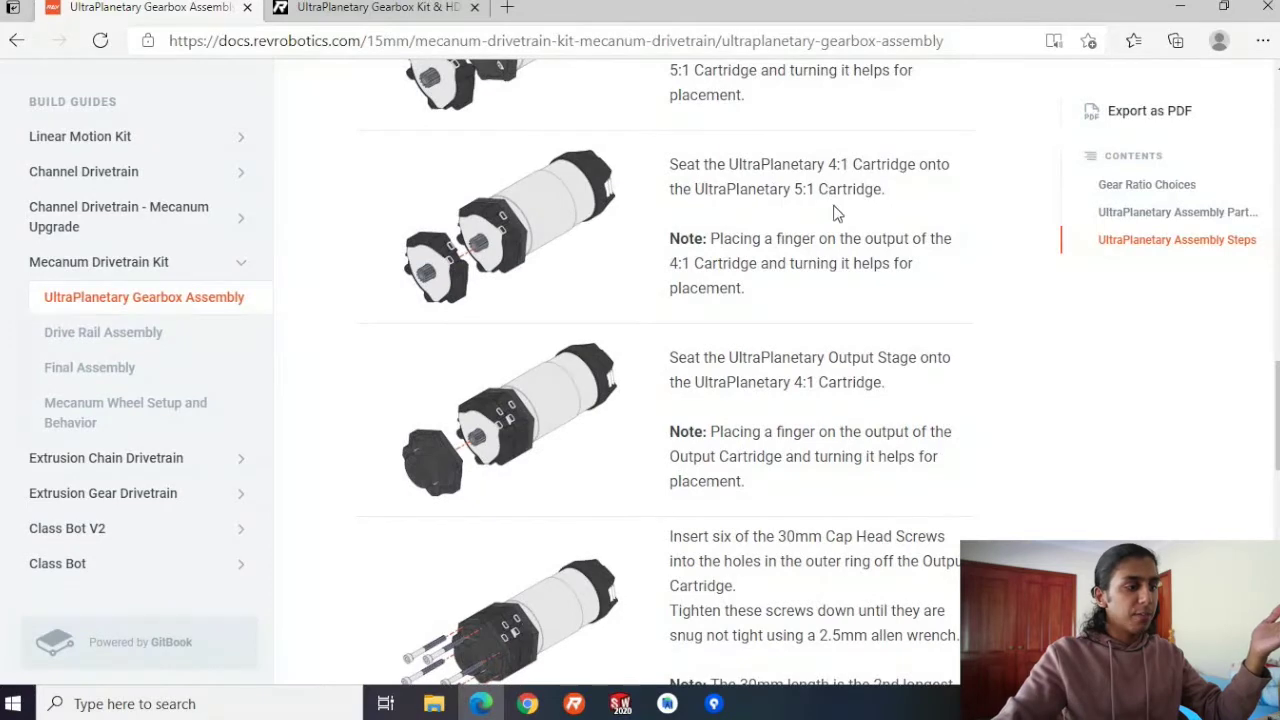
click(330, 8)
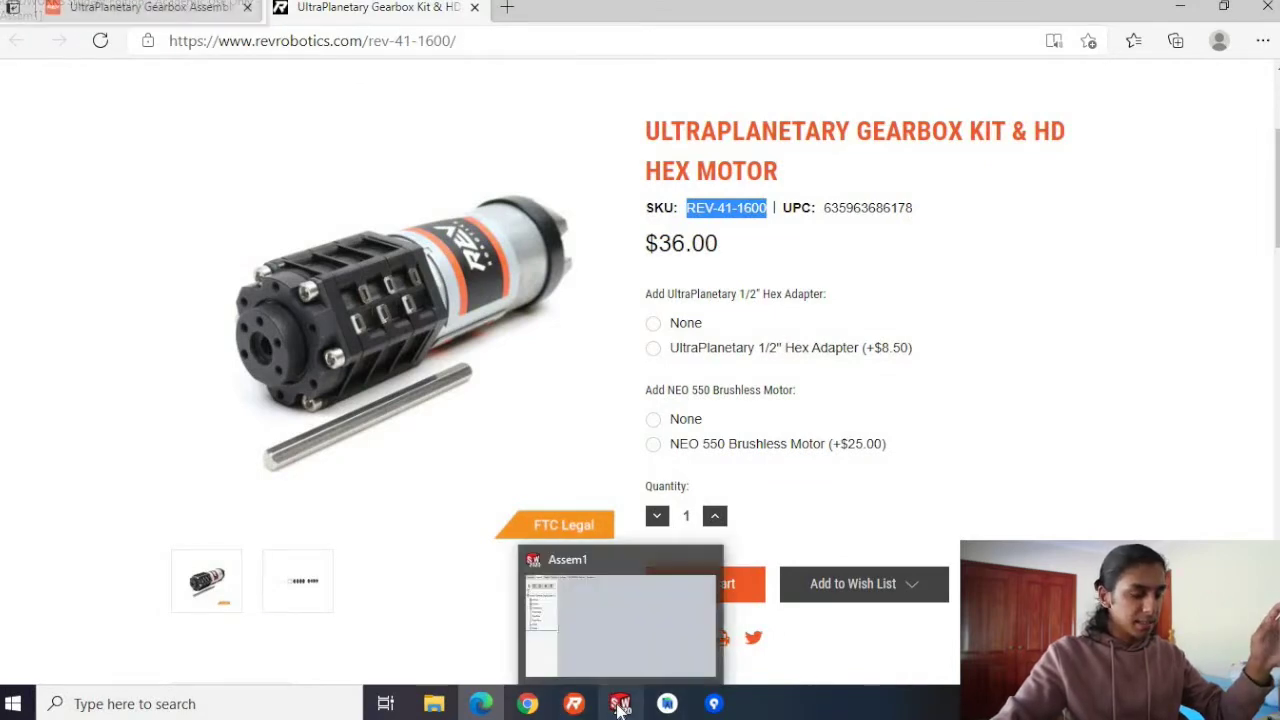
Switch back to SolidWorks and open REV-41-1600 with 2 Cartridges as the component to insert.
click(620, 703)
click(638, 339)
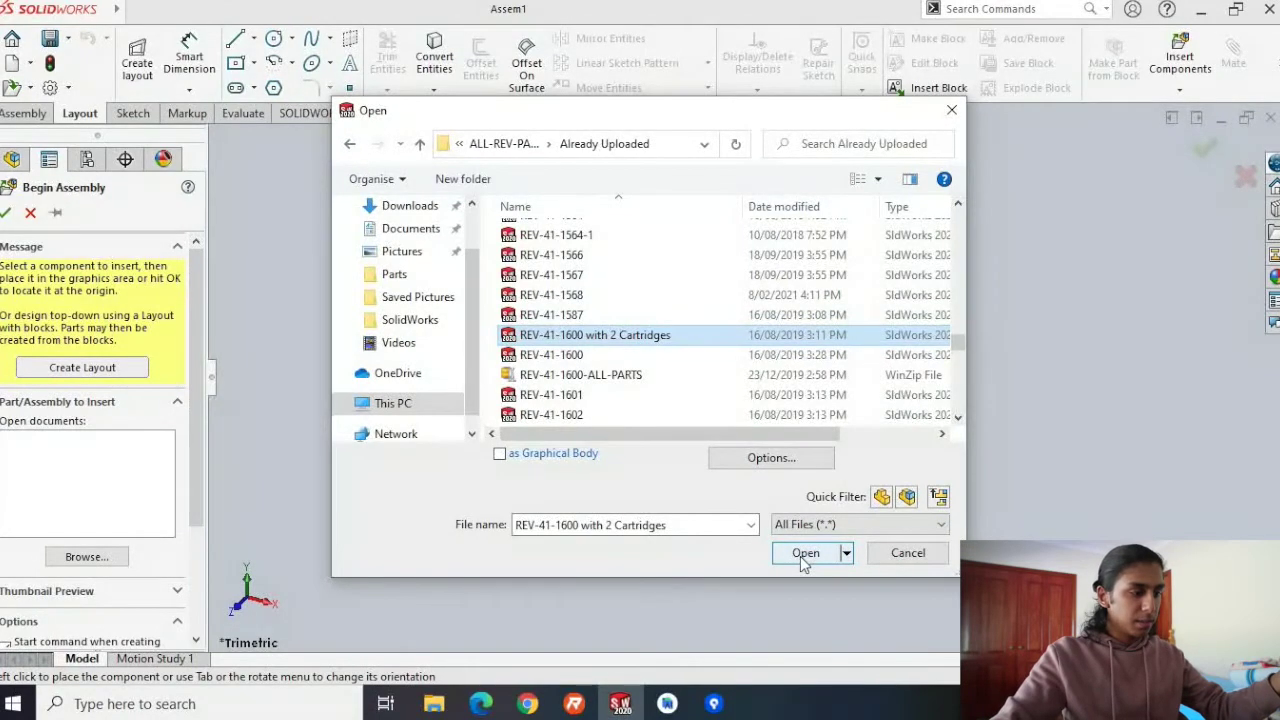
click(805, 555)
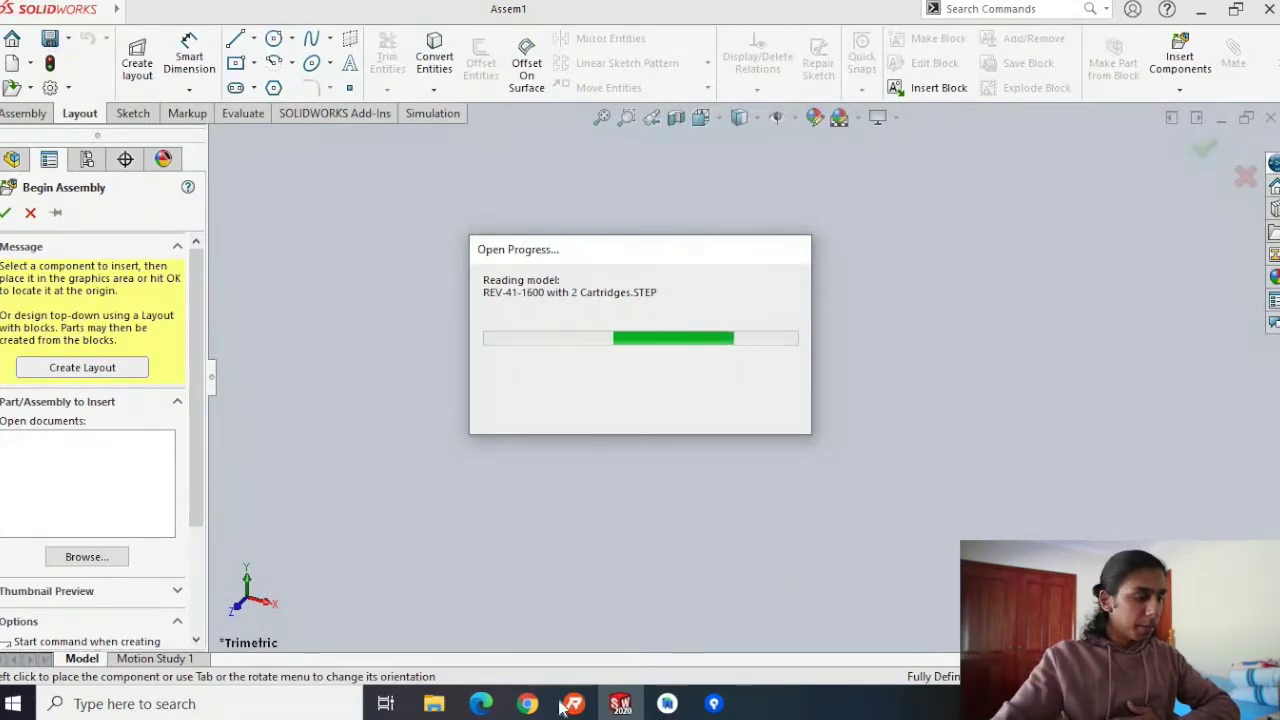
Switch to the browser and review the UltraPlanetary assembly steps from the mounting plate through the outside mounting bracket and its screws.
click(481, 704)
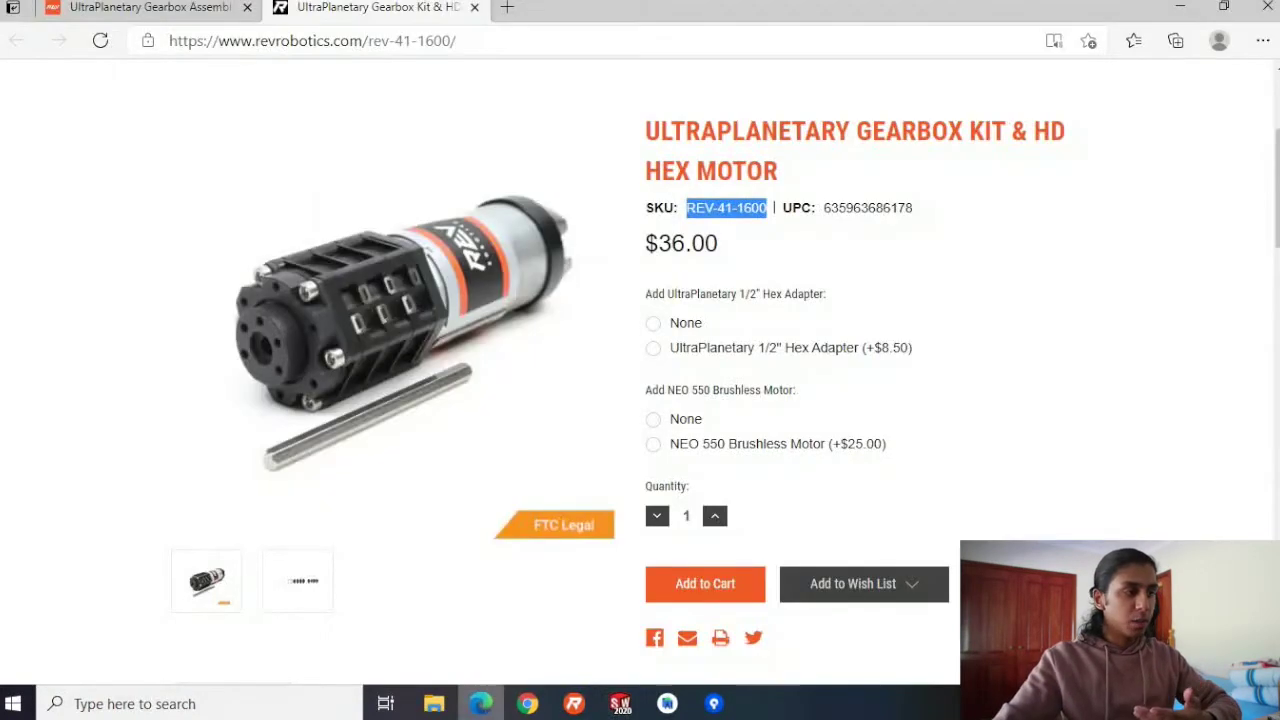
click(115, 8)
scroll(740, 320, down, 2)
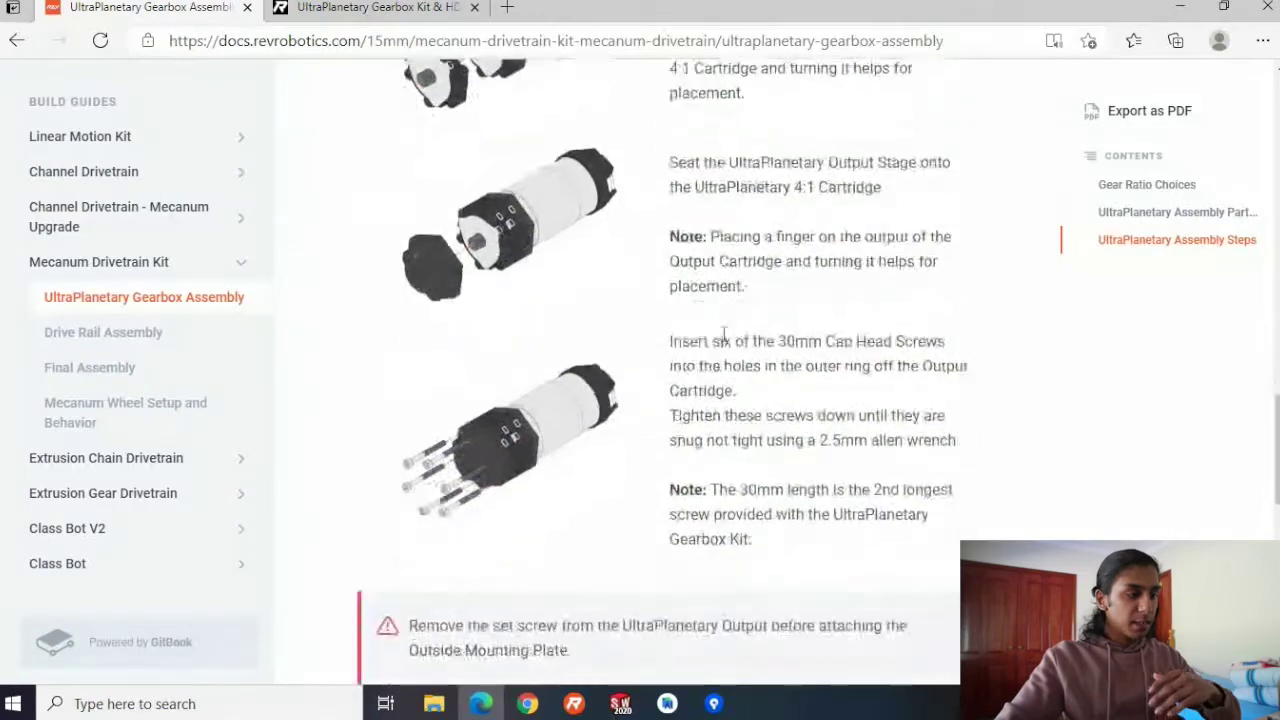
scroll(724, 335, down, 2)
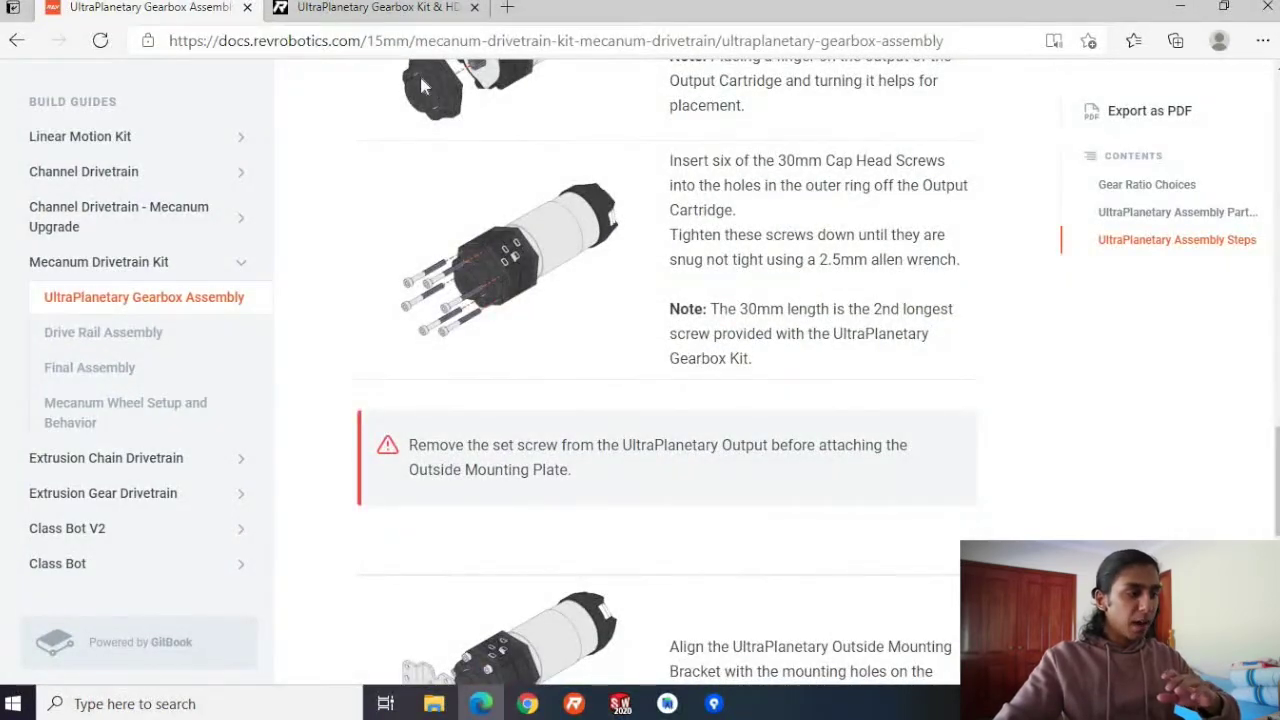
scroll(410, 340, up, 5)
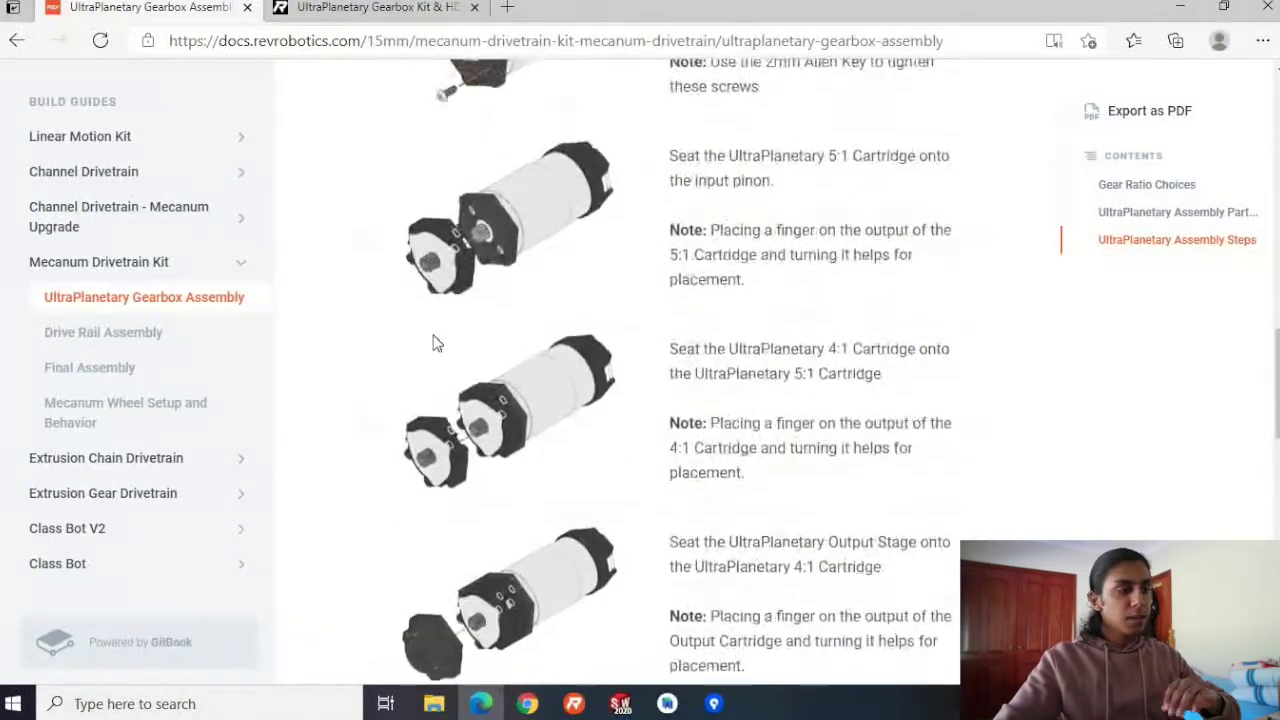
scroll(443, 337, up, 4)
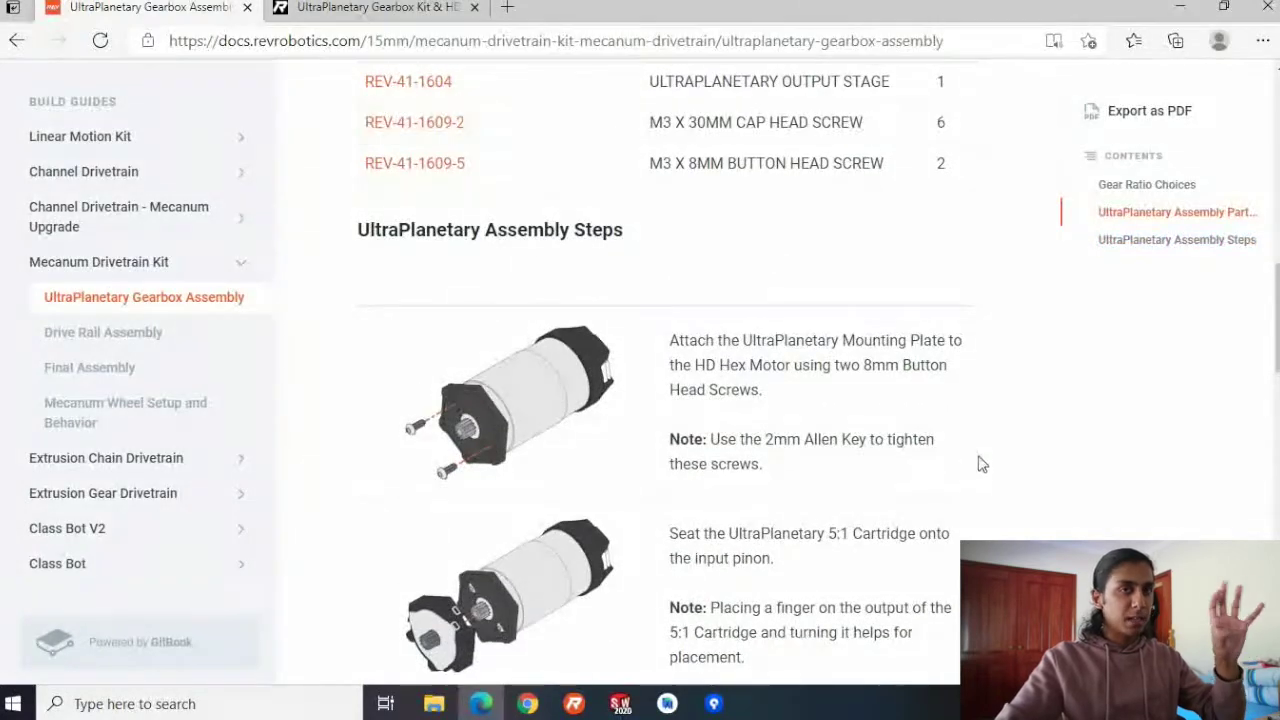
scroll(550, 155, down, 3)
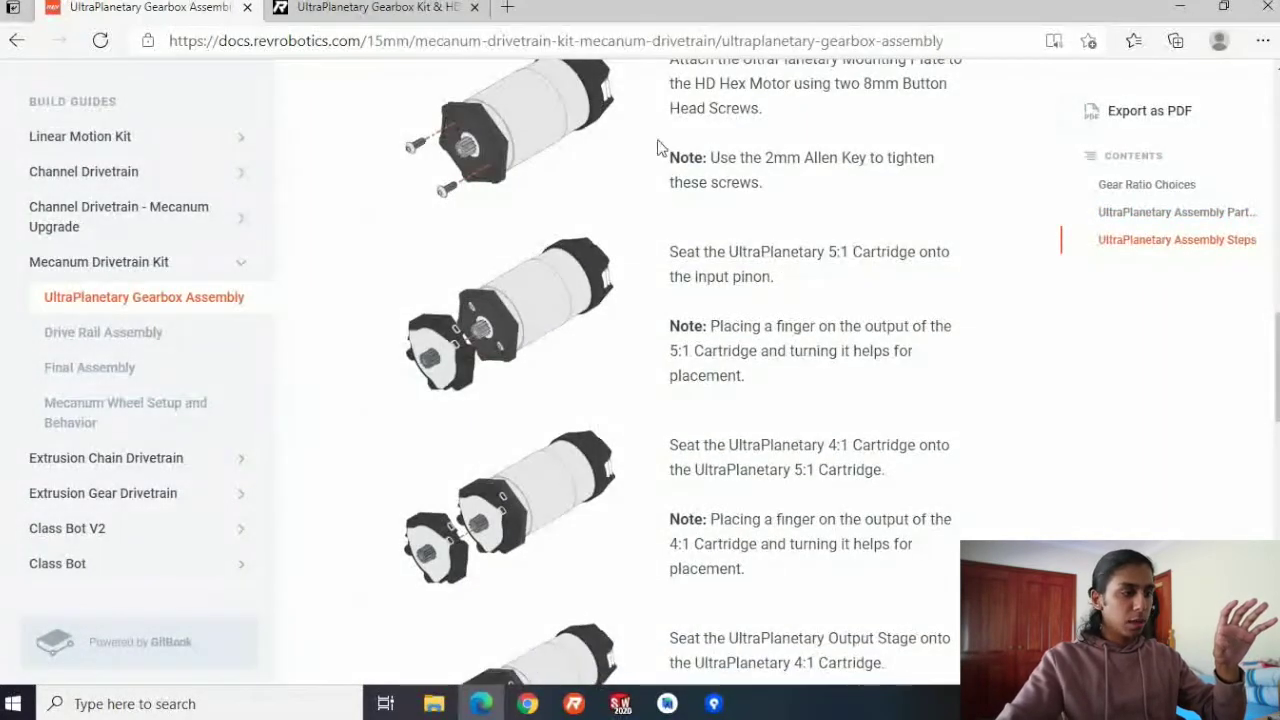
scroll(673, 355, down, 5)
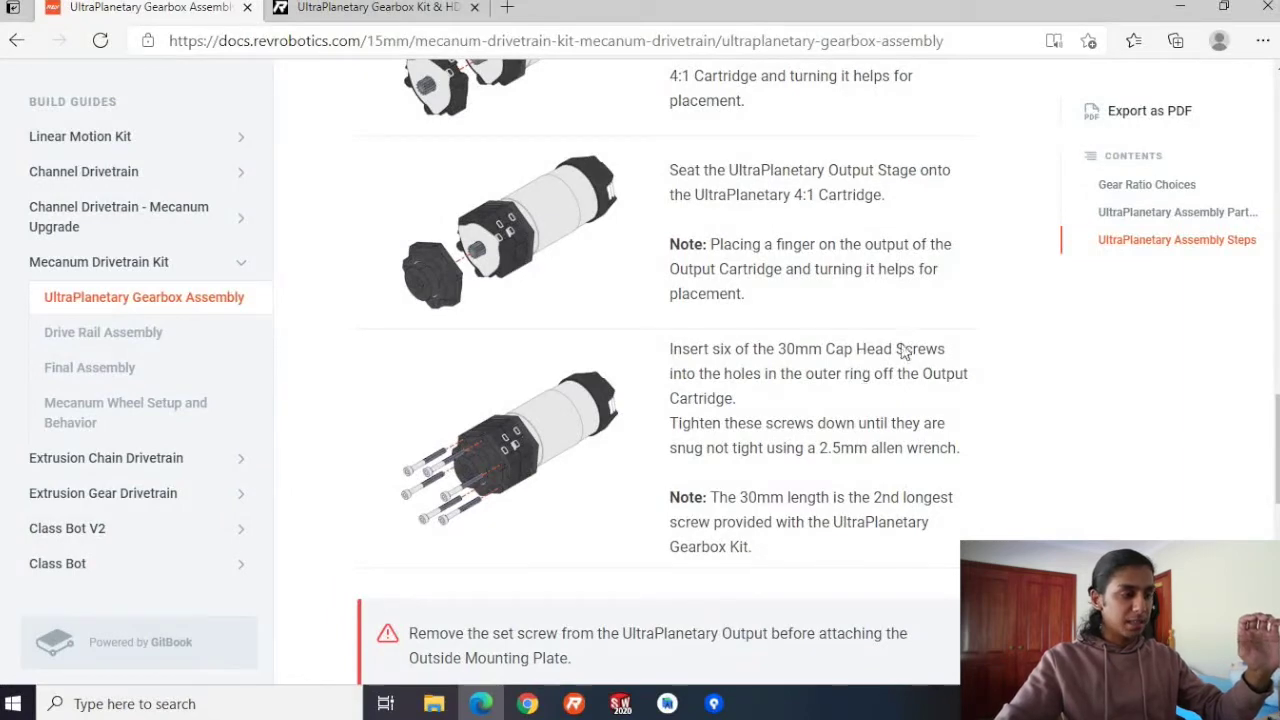
scroll(560, 418, down, 5)
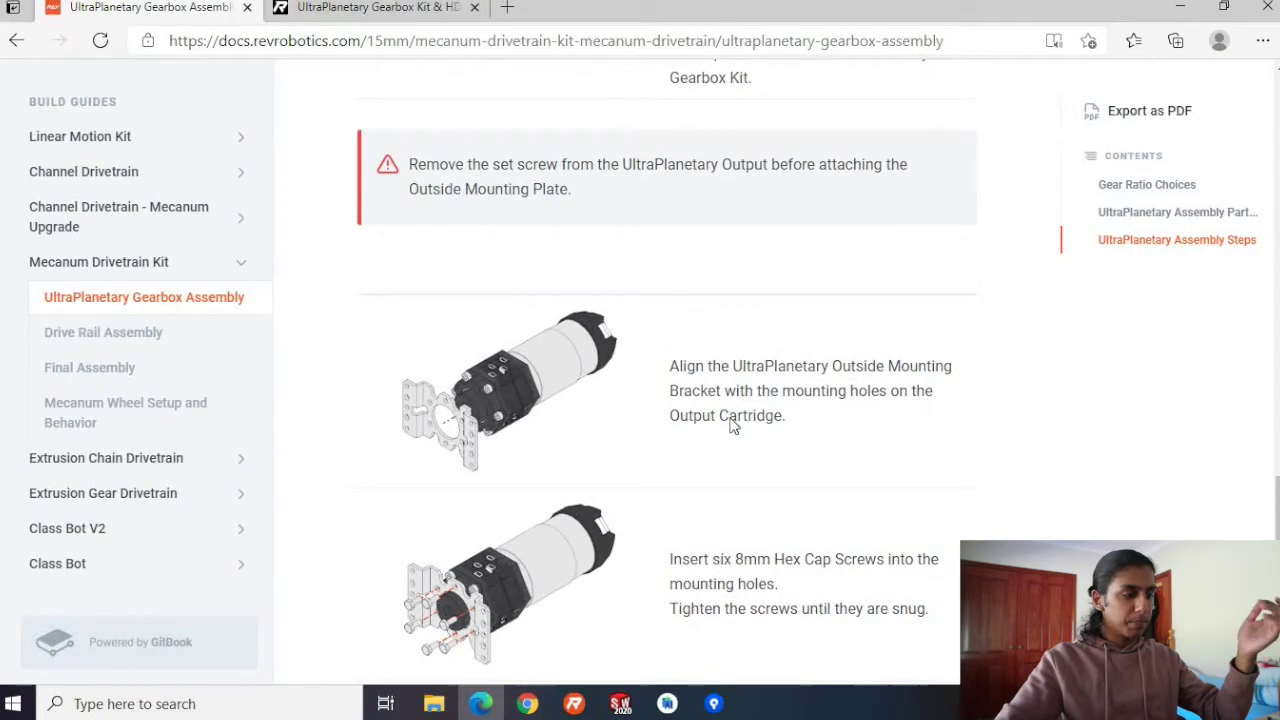
scroll(731, 425, down, 2)
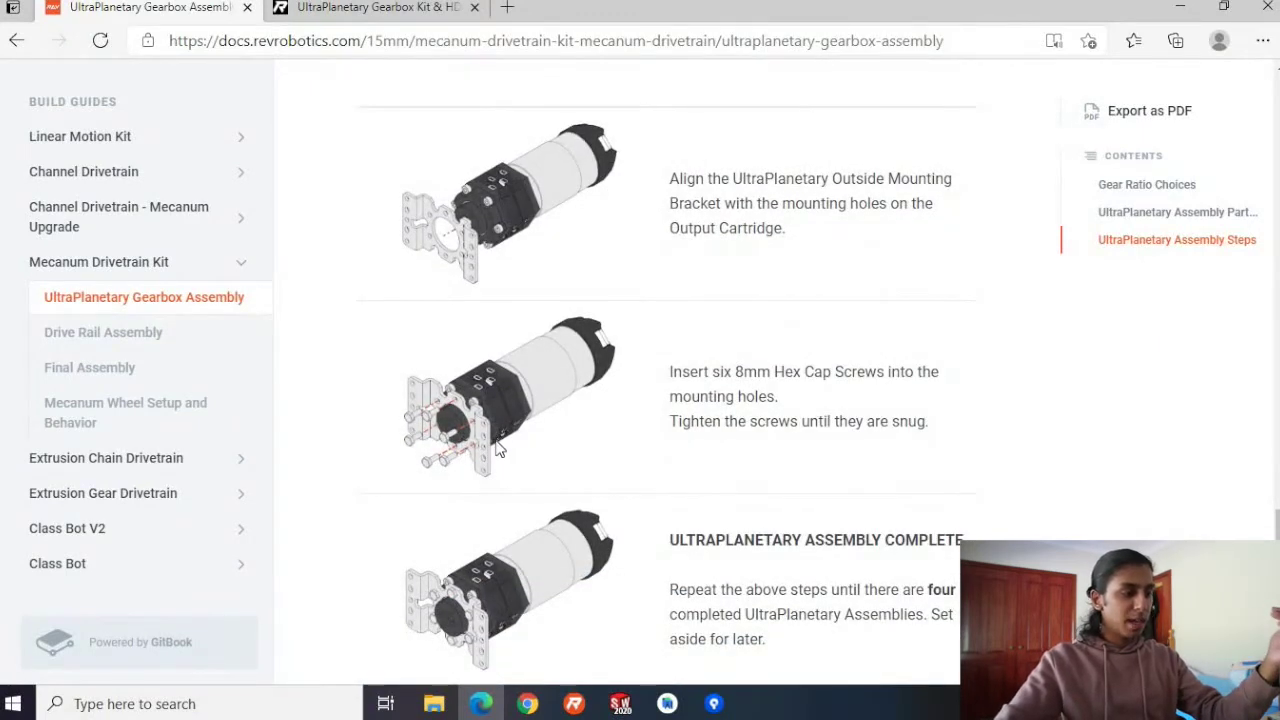
scroll(500, 449, down, 1)
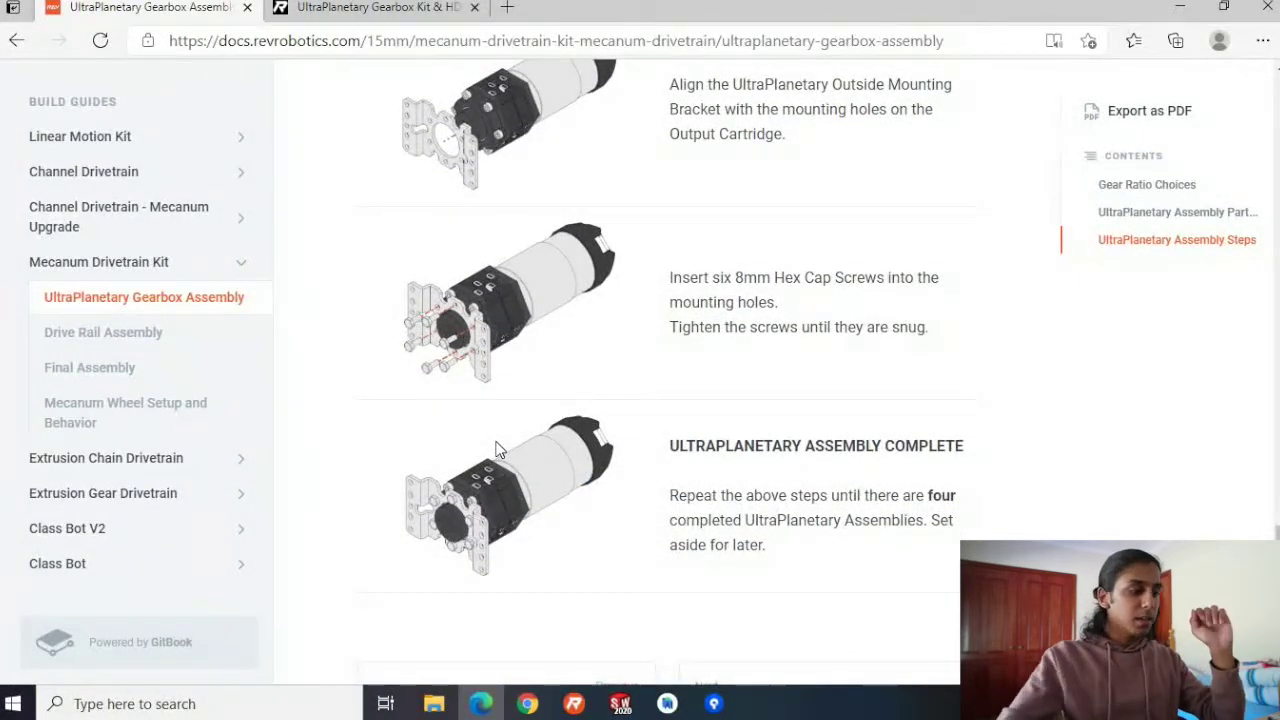
Switch back to SolidWorks and place the two-cartridge gearbox and motor in the new assembly.
click(620, 704)
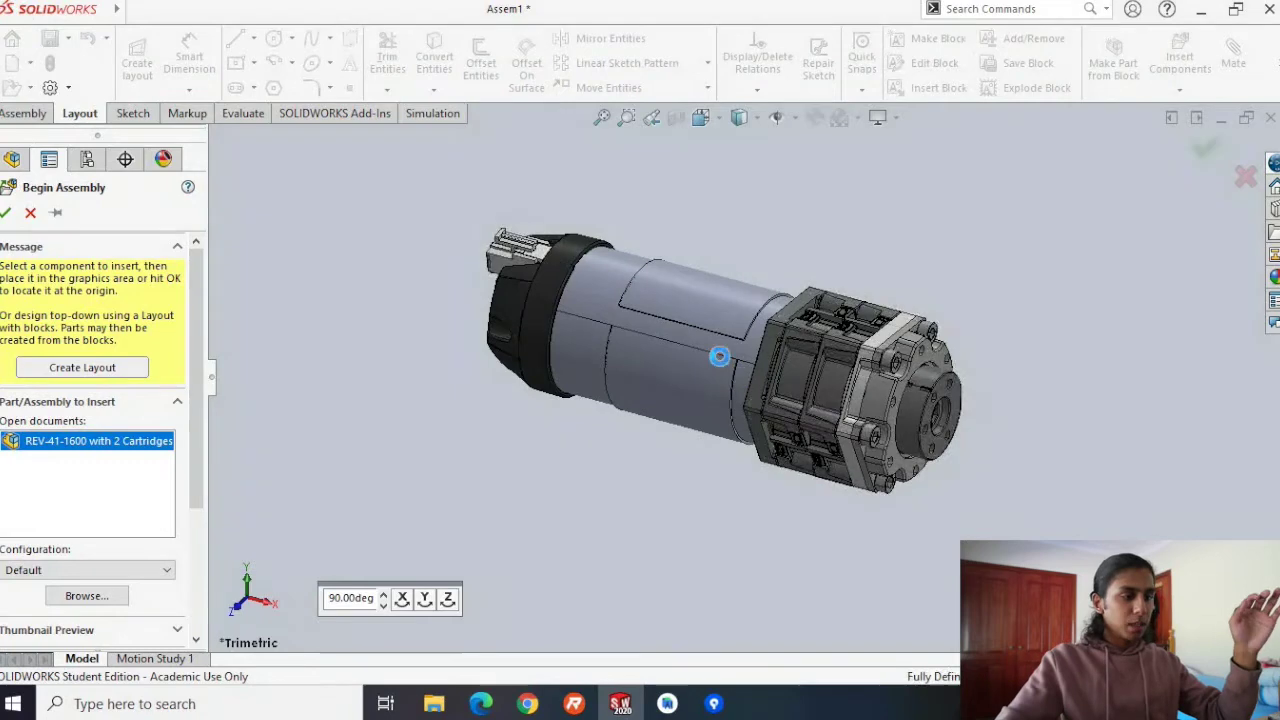
click(721, 360)
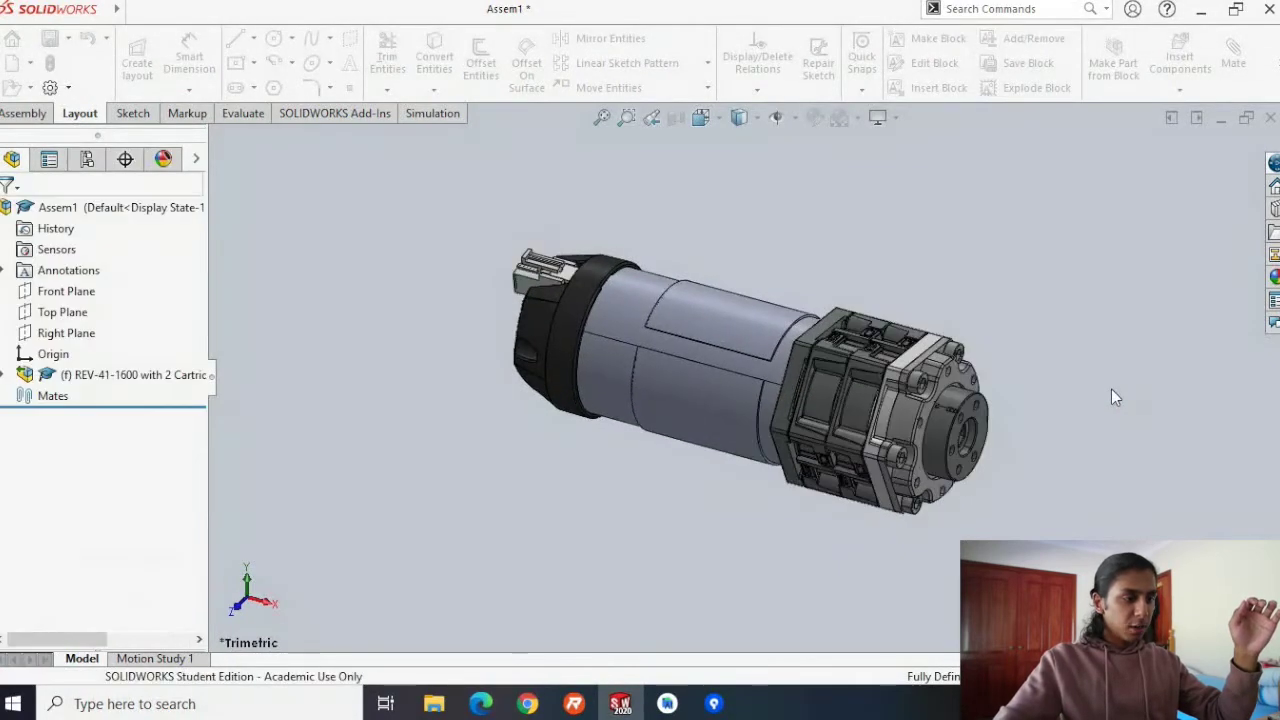
middle_drag(1034, 385, 465, 455)
middle_drag(628, 388, 474, 360)
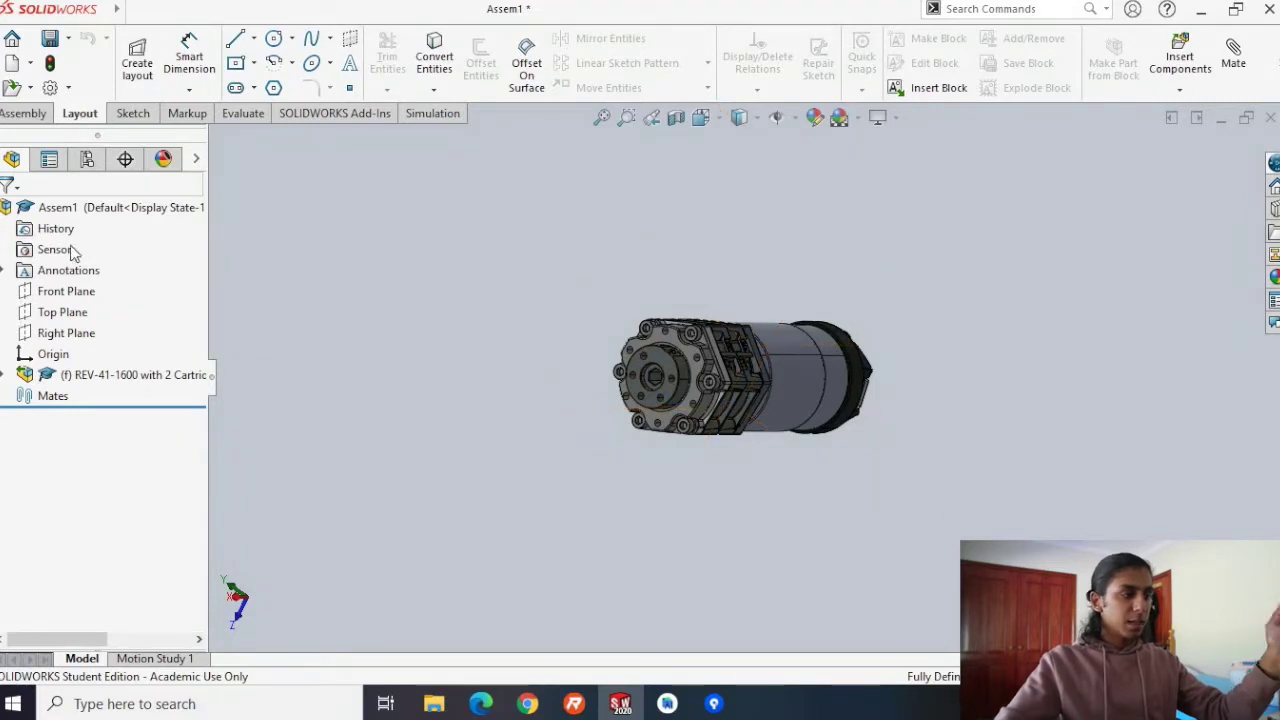
Examine the cartridges, motor and screws contained in the inserted REV-41-1600 subassembly.
click(3, 376)
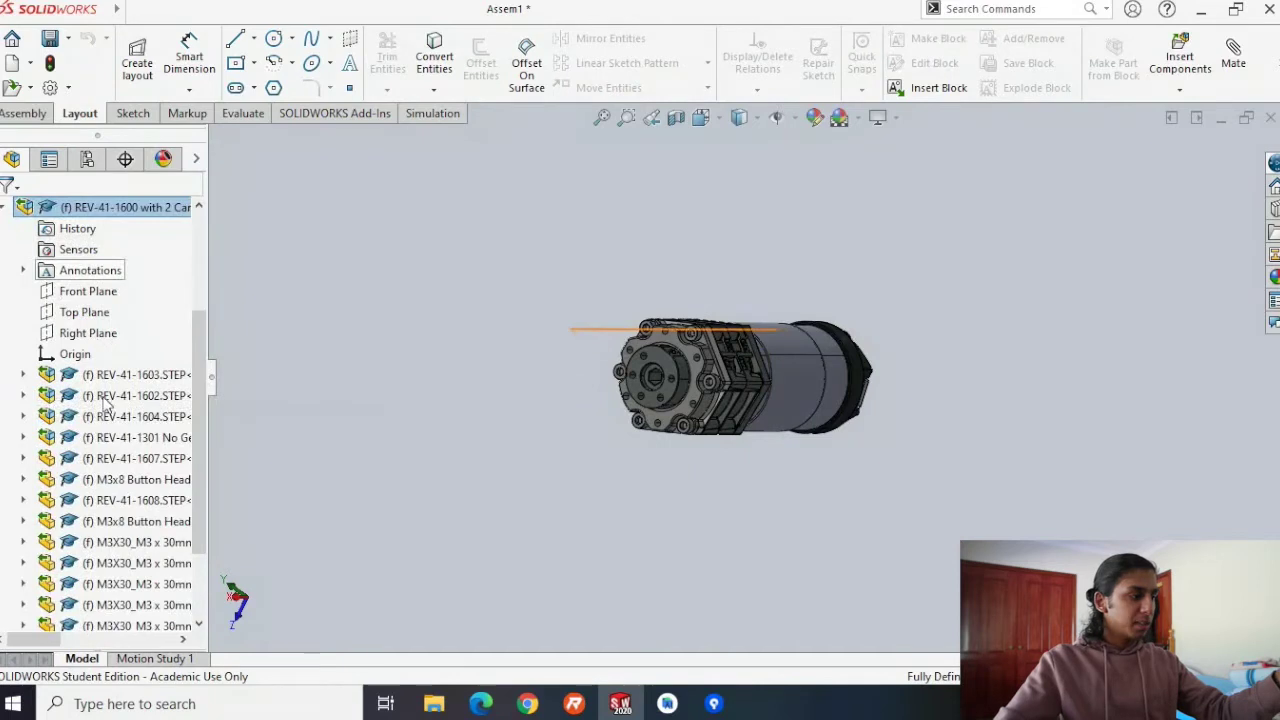
scroll(110, 400, down, 2)
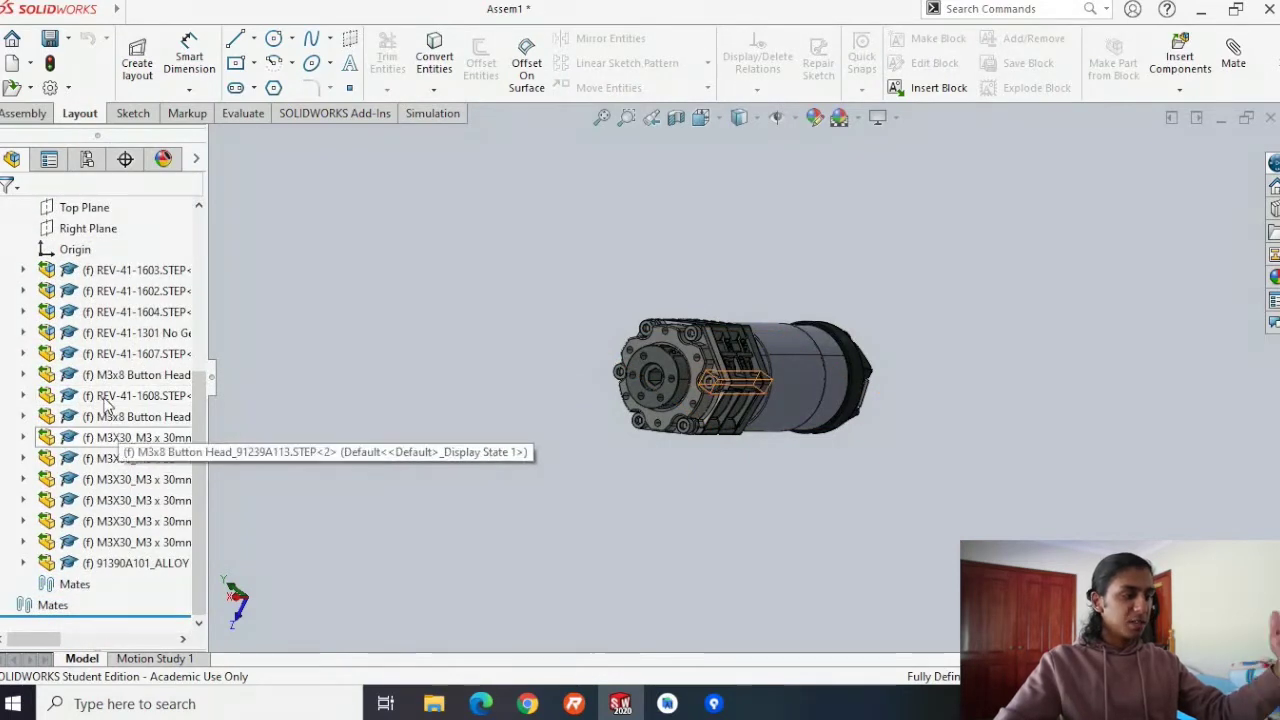
scroll(60, 380, up, 3)
scroll(3, 300, up, 2)
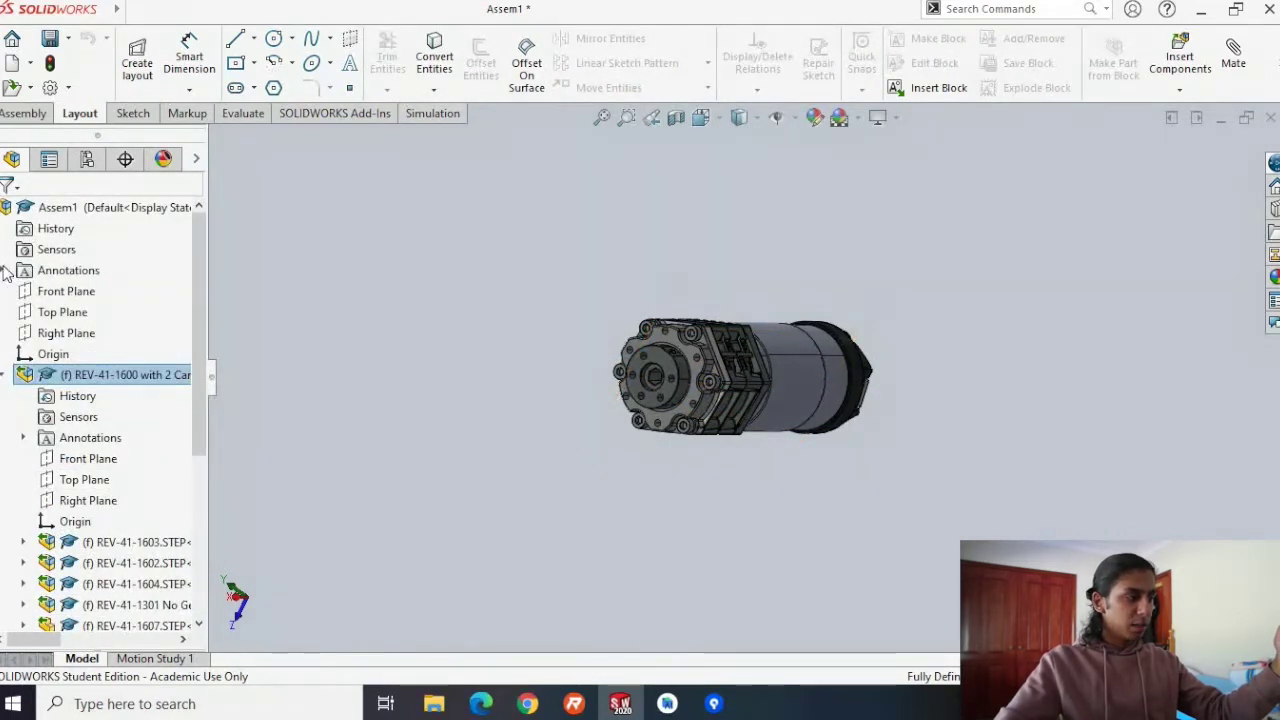
click(5, 377)
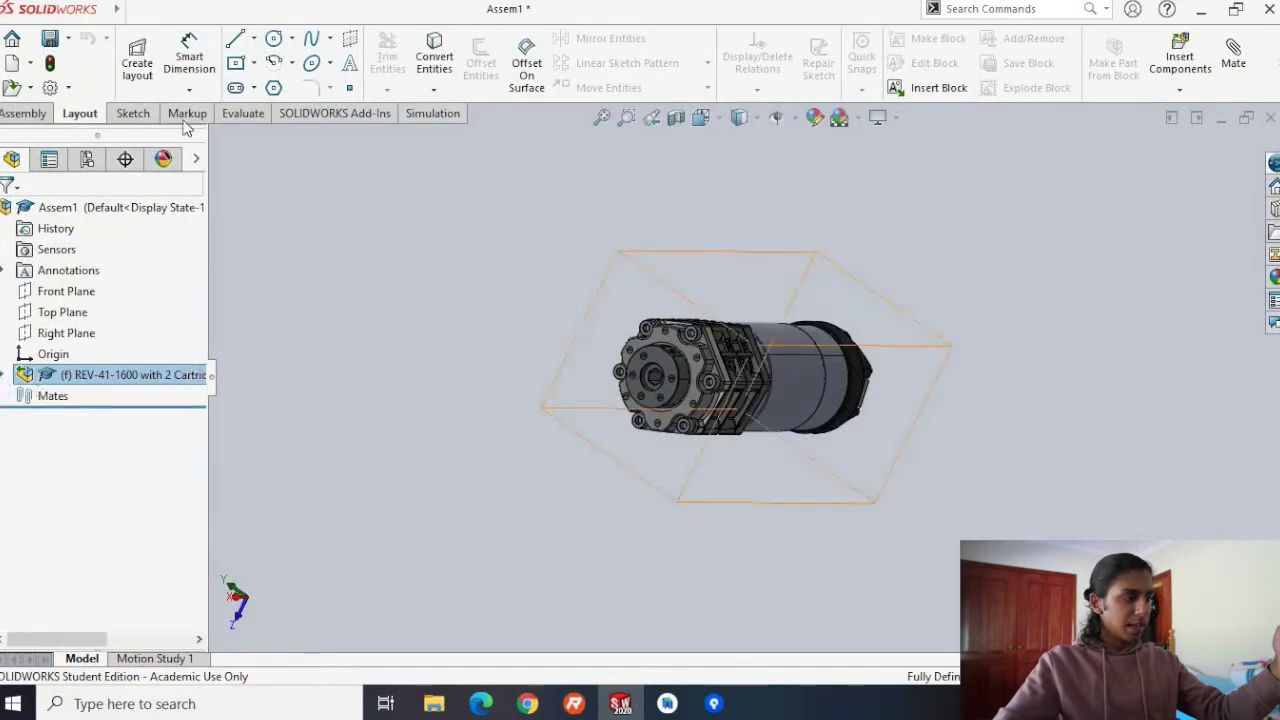
middle_drag(449, 262, 381, 365)
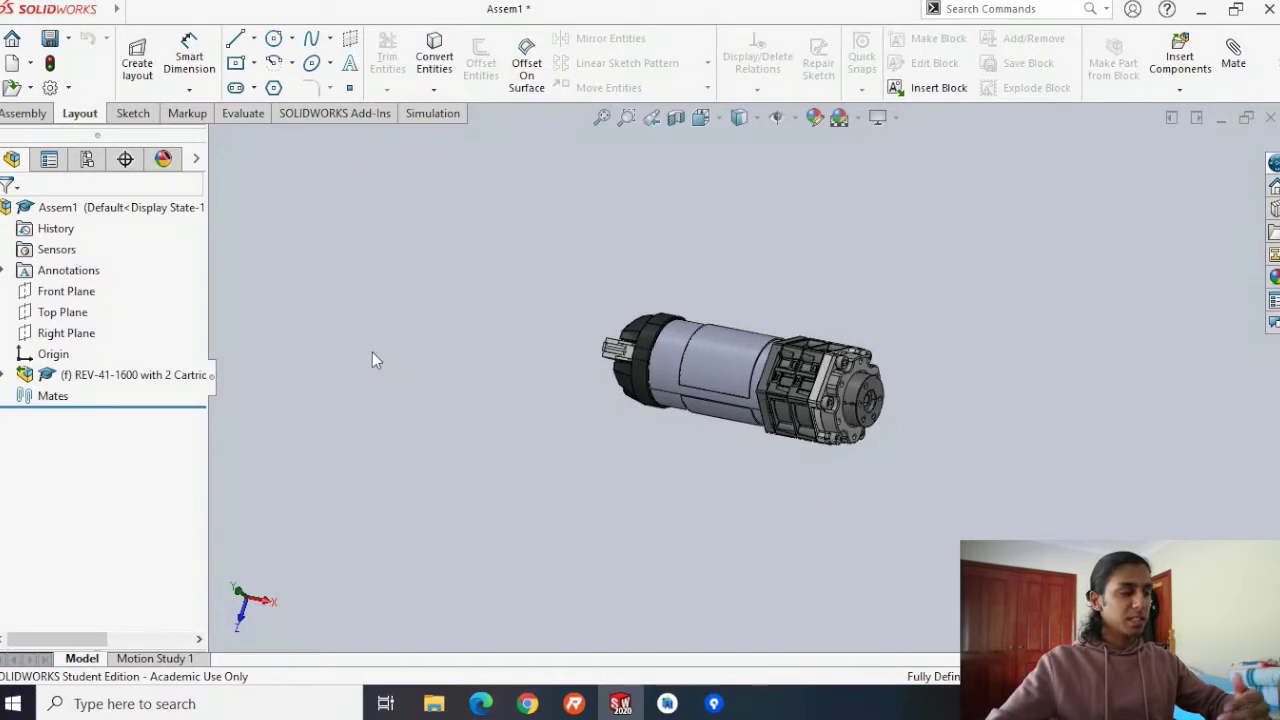
Float the REV-41-1600 with 2 Cartridges component and try moving it freely in the assembly.
click(58, 376)
right_click(60, 378)
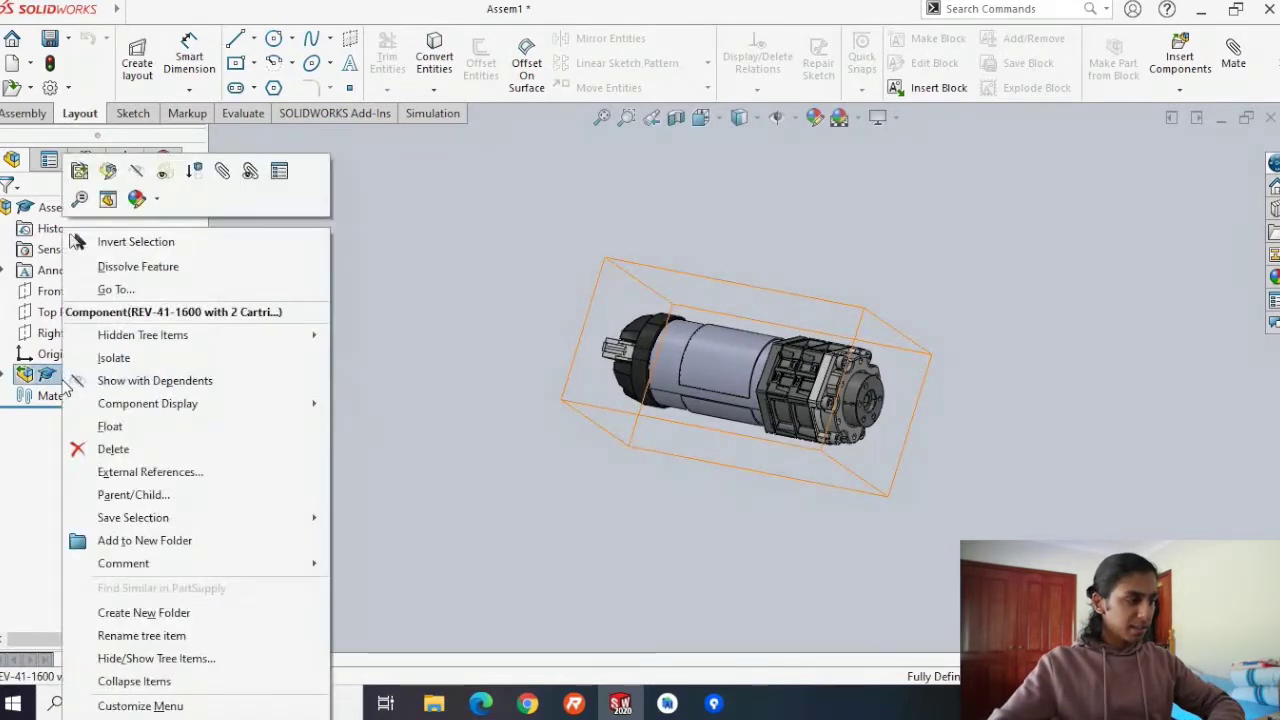
click(110, 426)
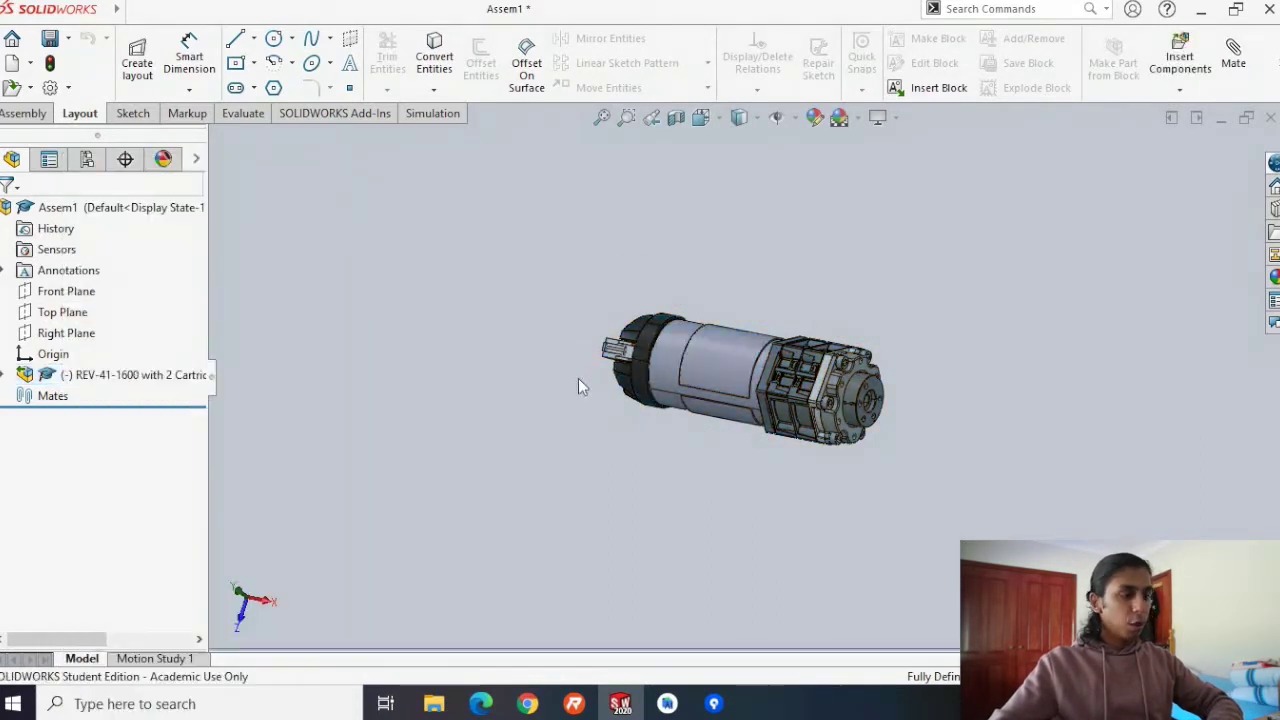
drag(714, 309, 753, 366)
middle_drag(753, 366, 637, 600)
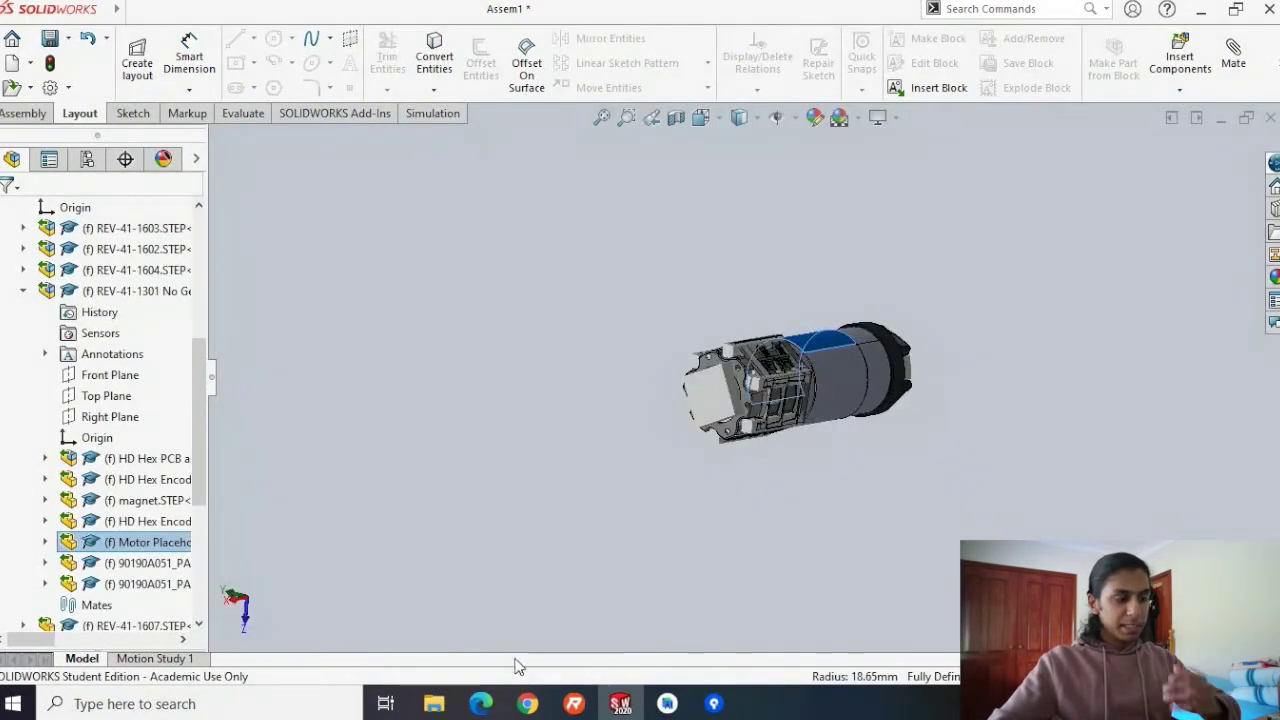
Switch to the browser and review the bracket assembly steps and the parts list entry for the REV-41-1621 UltraPlanetary Outside Mounting Bracket.
click(475, 605)
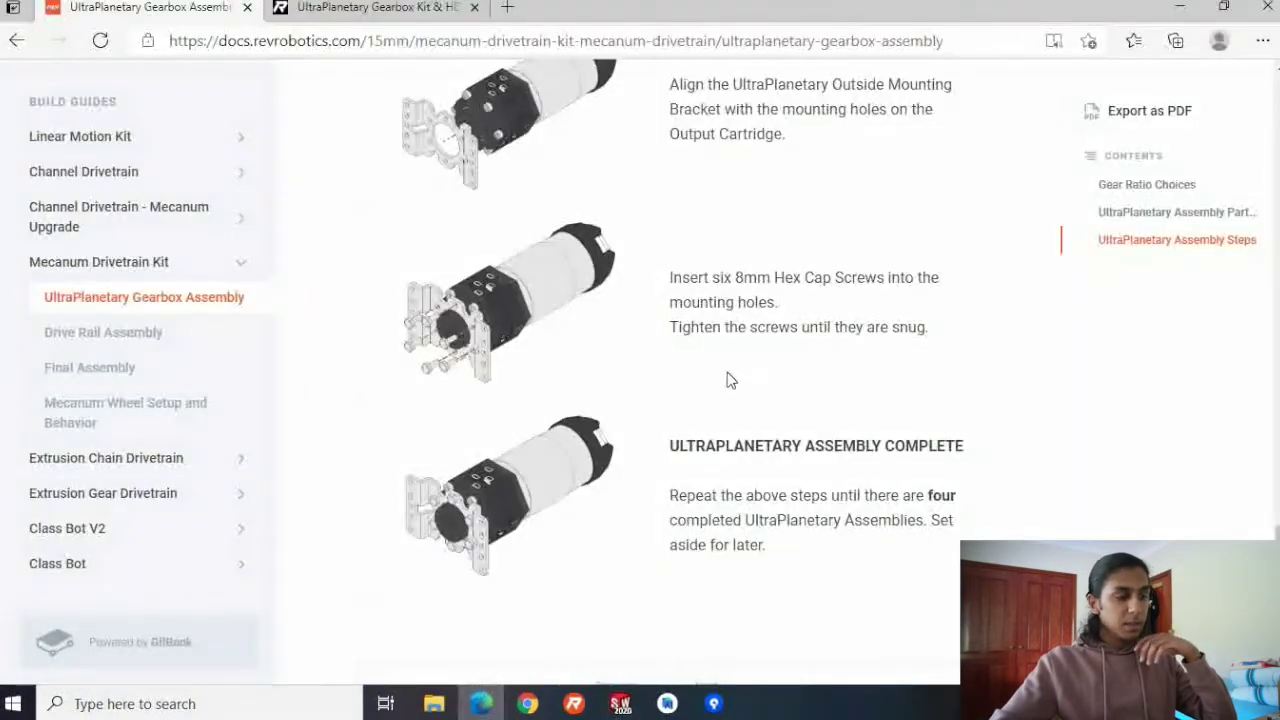
scroll(731, 375, down, 2)
scroll(600, 300, up, 1)
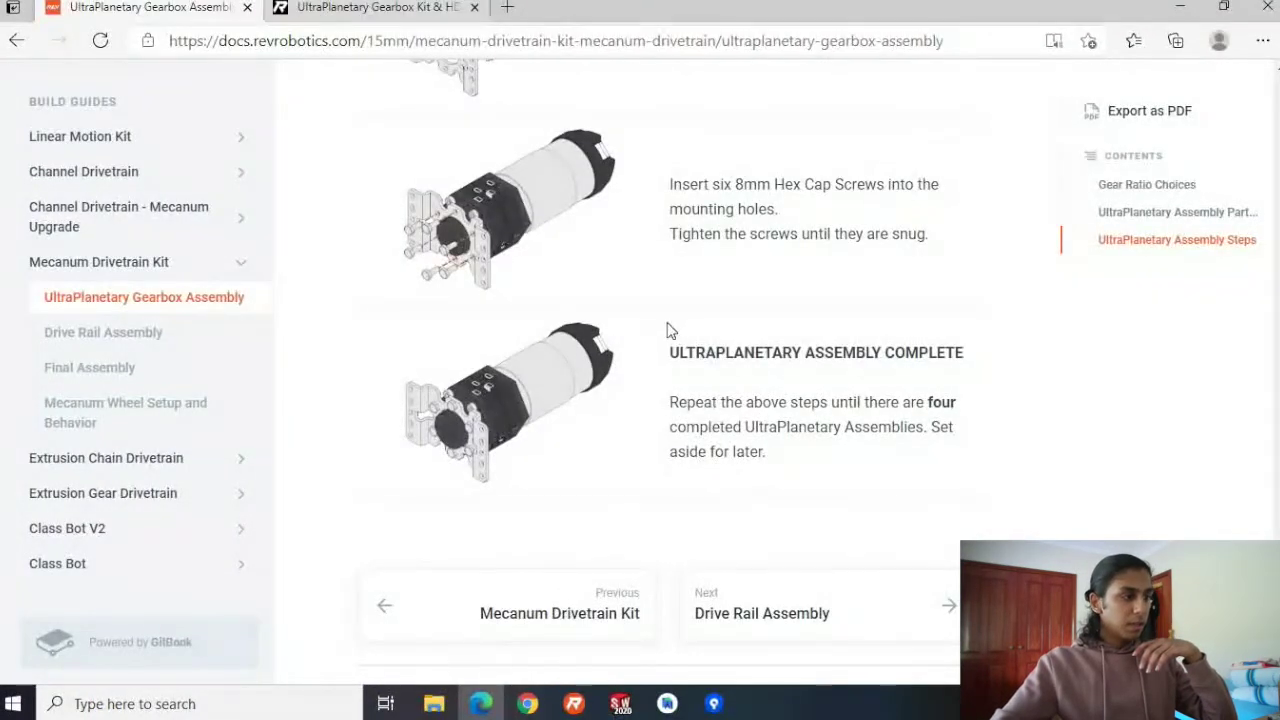
scroll(670, 335, up, 7)
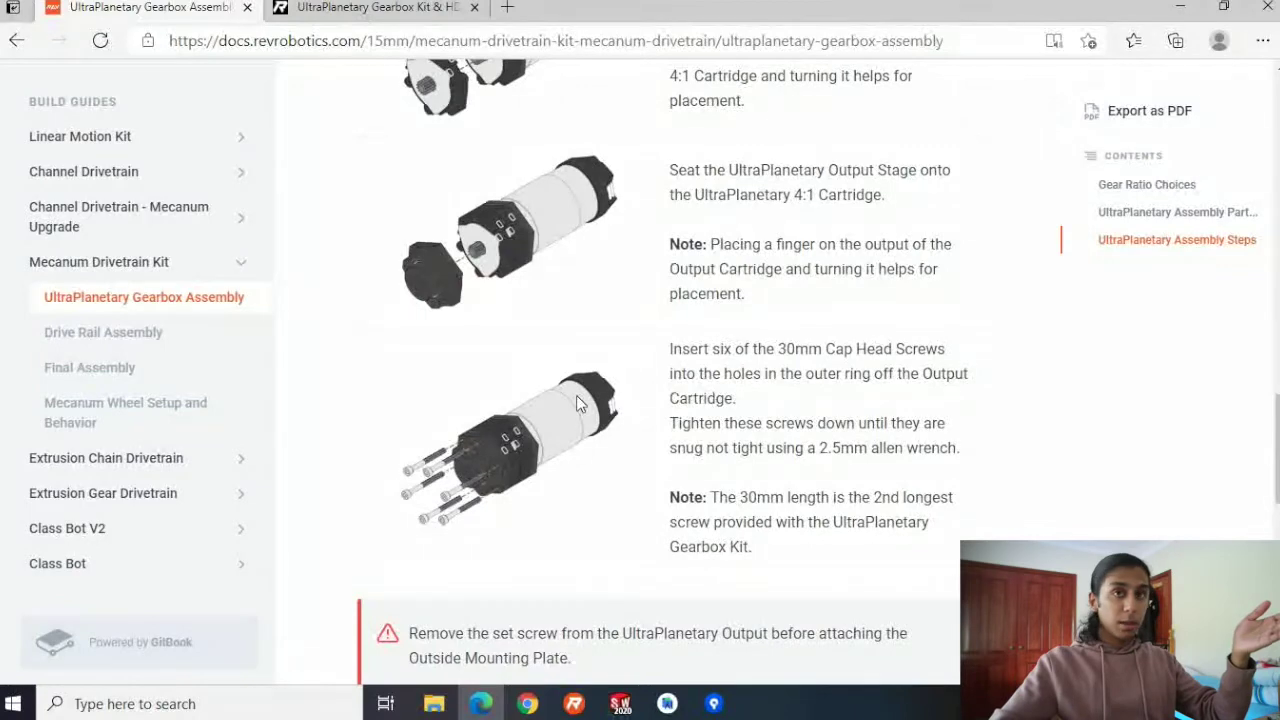
scroll(571, 414, down, 7)
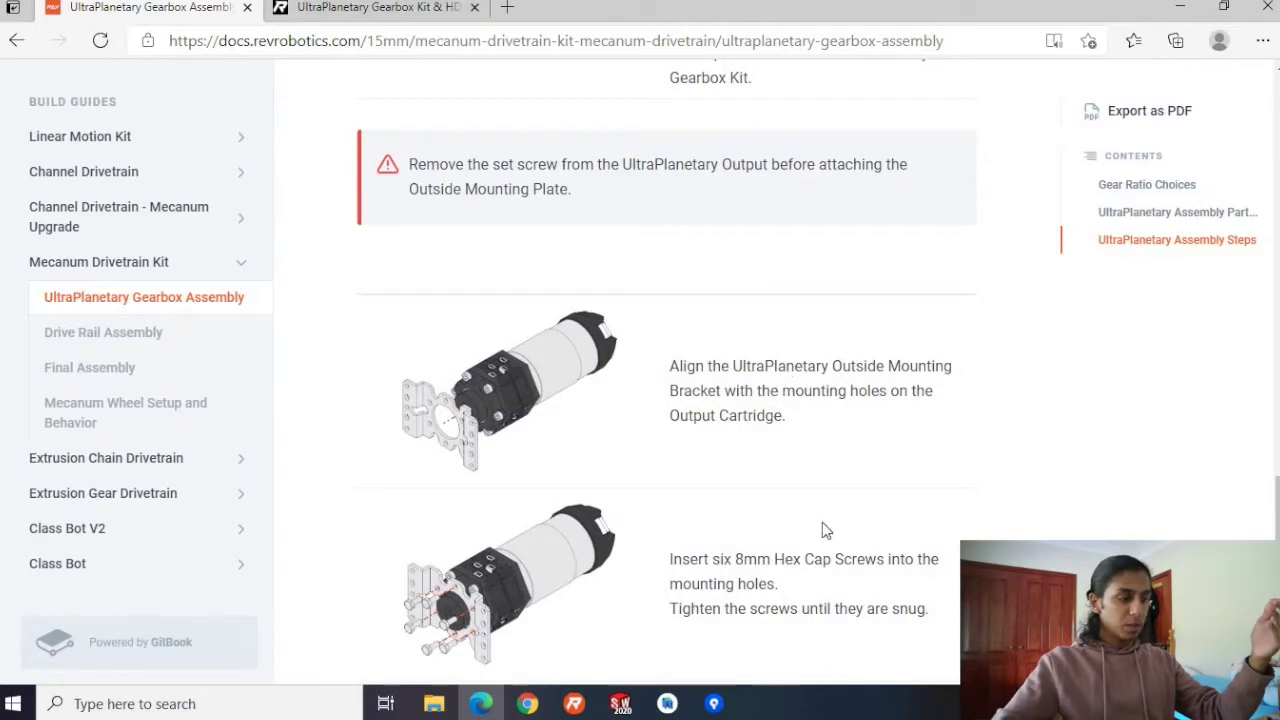
scroll(775, 470, up, 15)
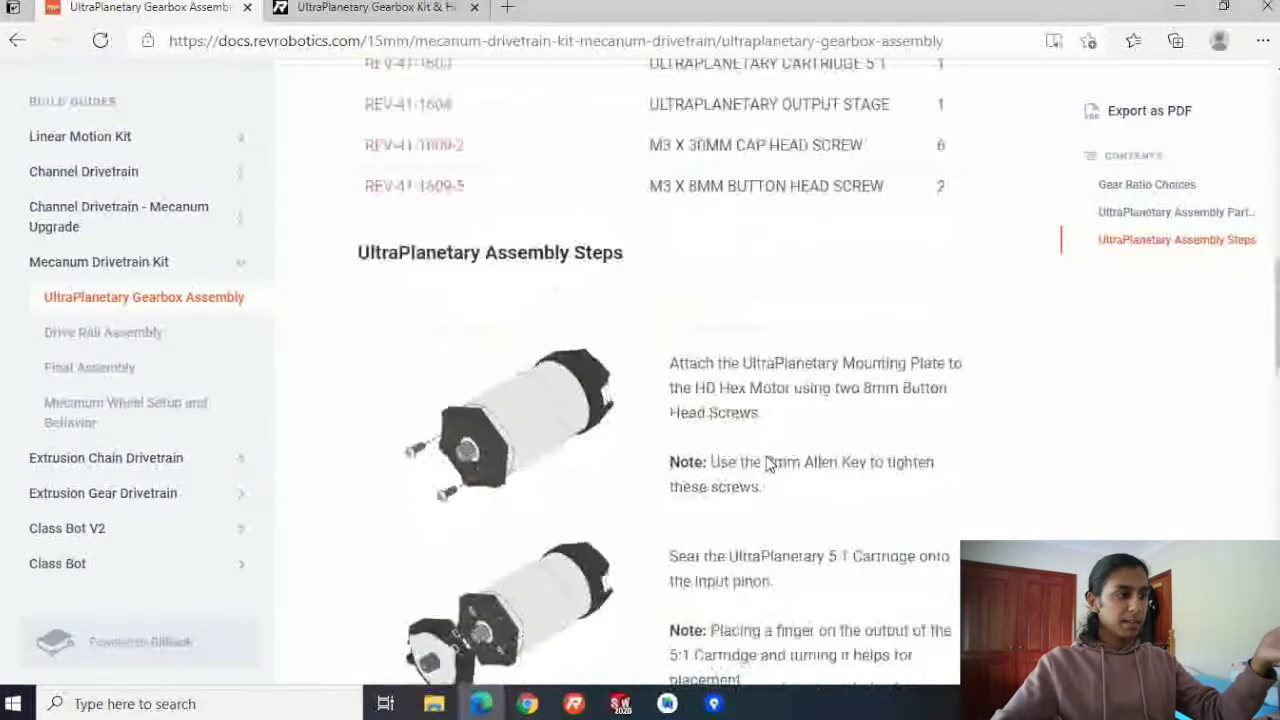
scroll(765, 463, down, 5)
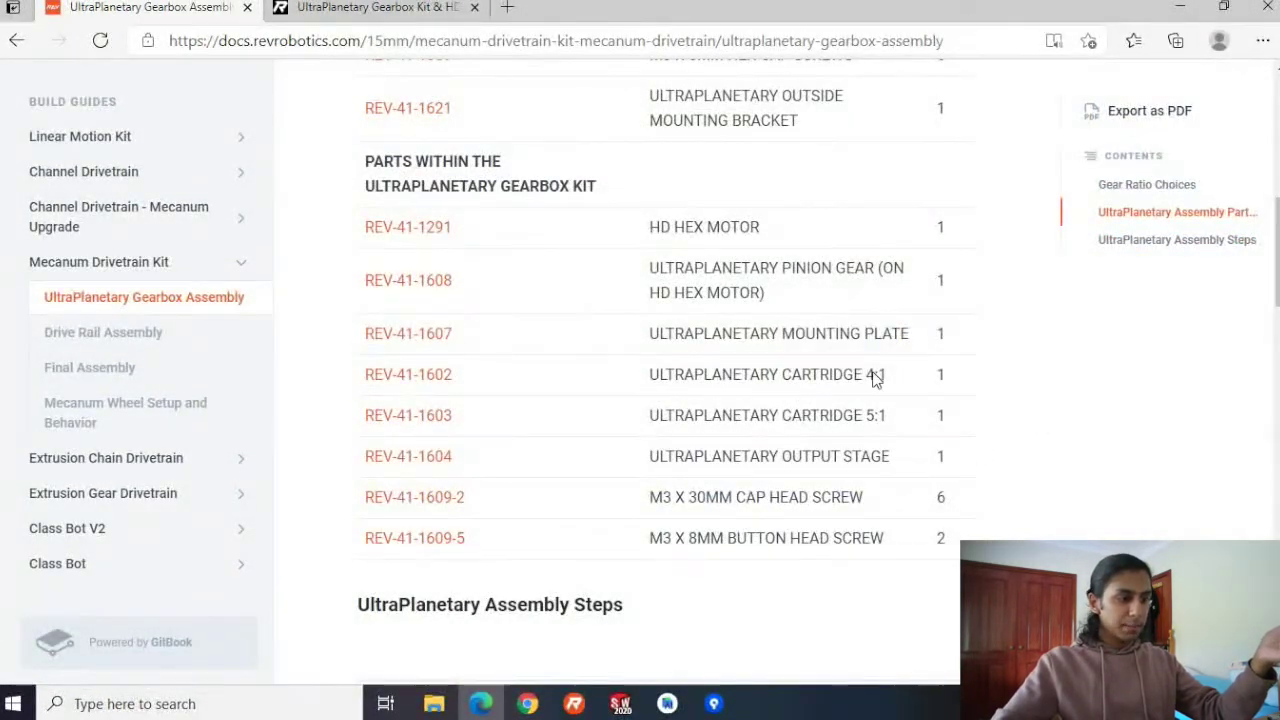
scroll(851, 322, up, 2)
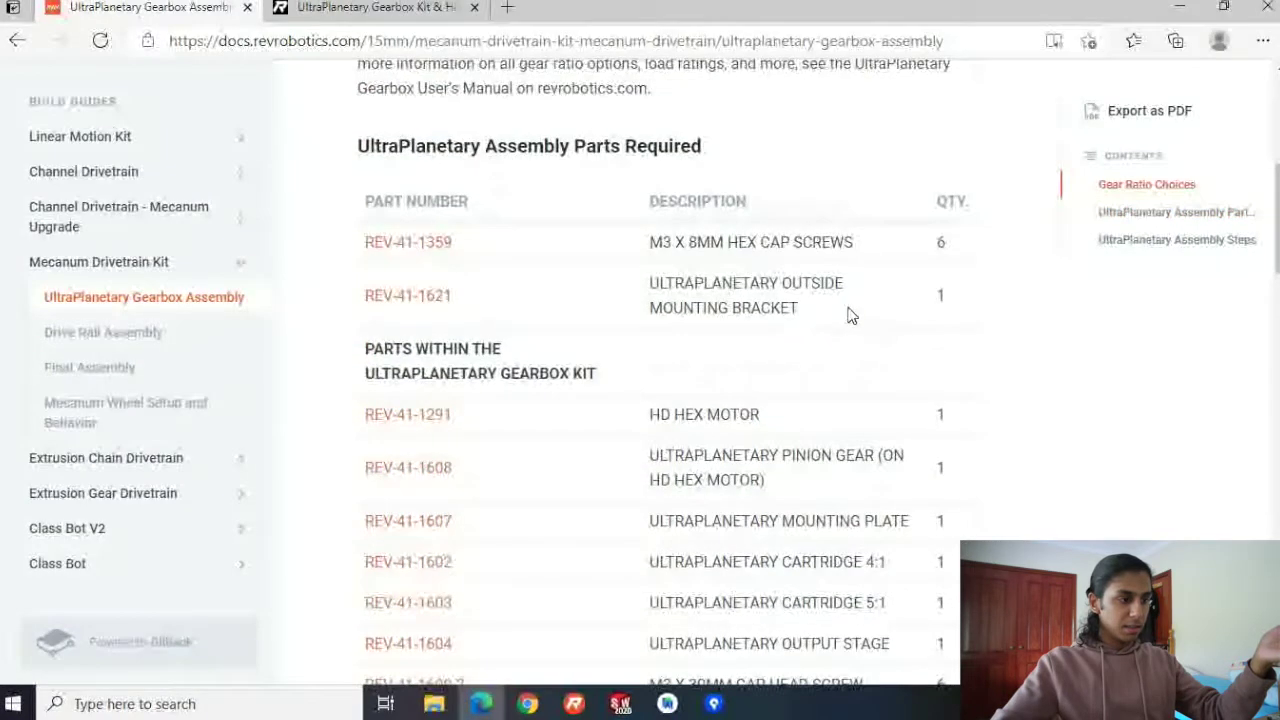
drag(800, 310, 366, 312)
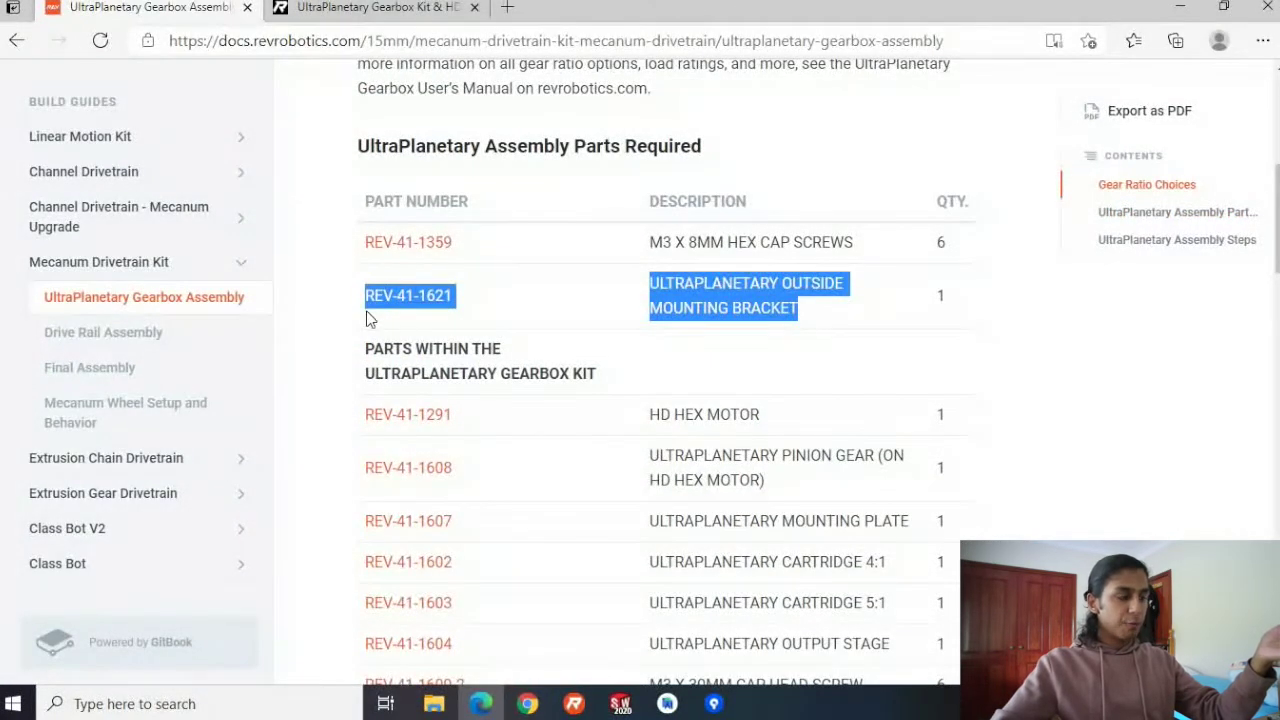
Switch back to SolidWorks and load REV-41-1621 from the Already Uploaded folder as a new component, with all file types listed.
click(621, 695)
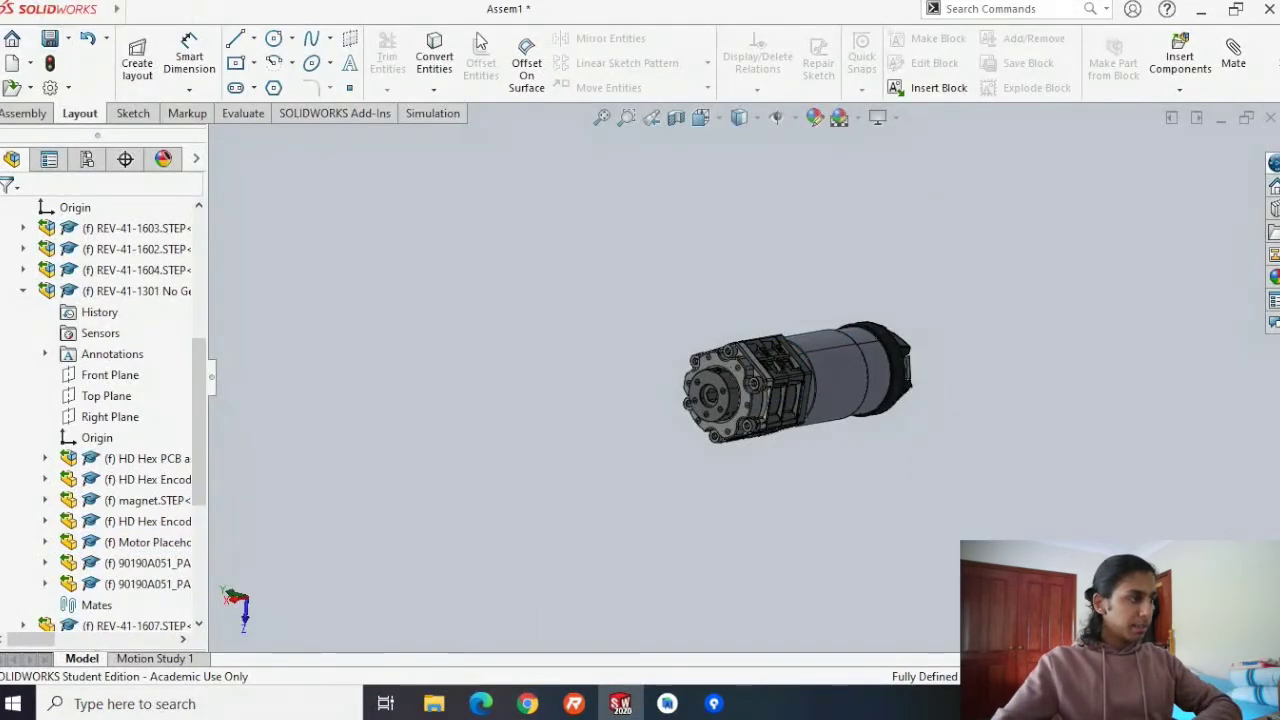
click(18, 115)
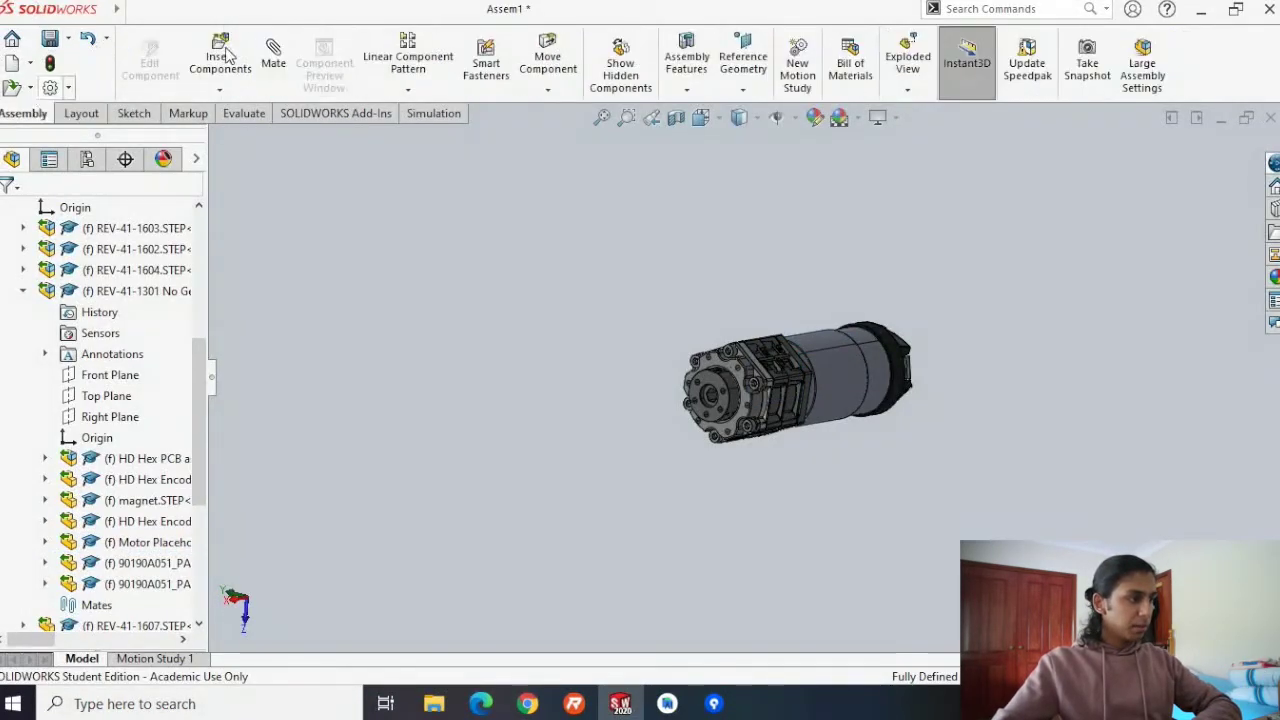
click(221, 62)
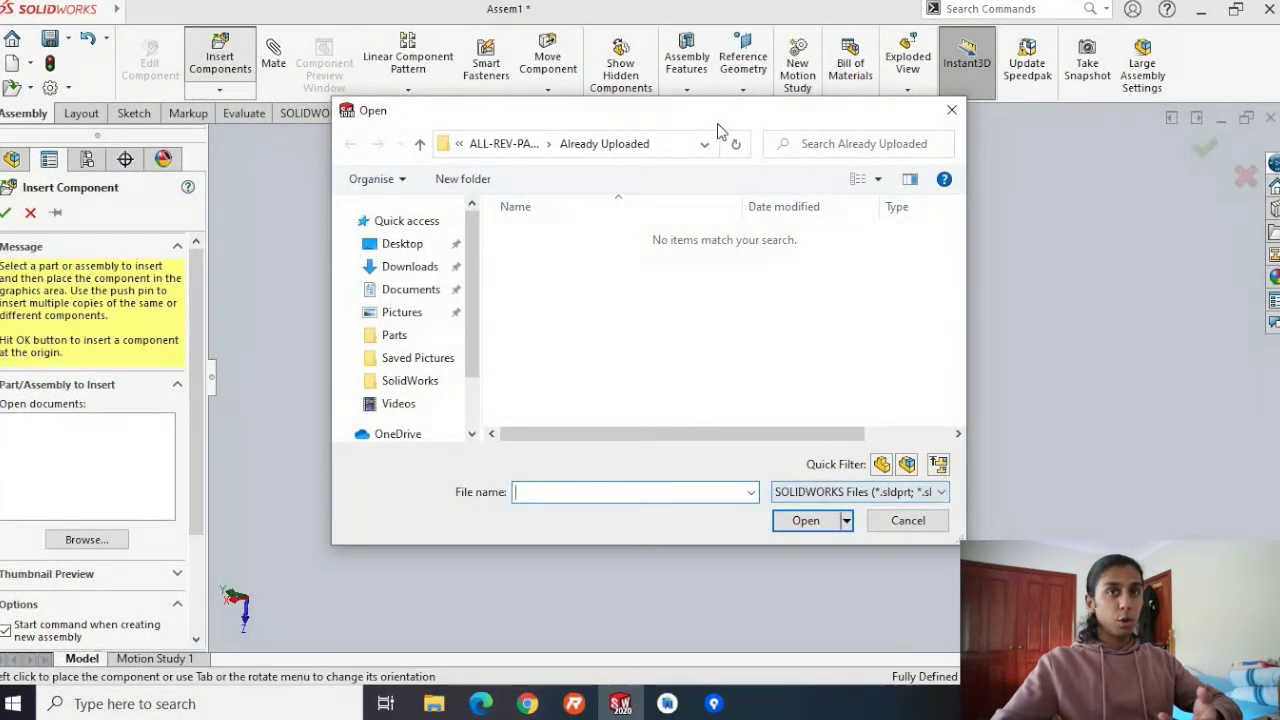
click(850, 492)
click(805, 696)
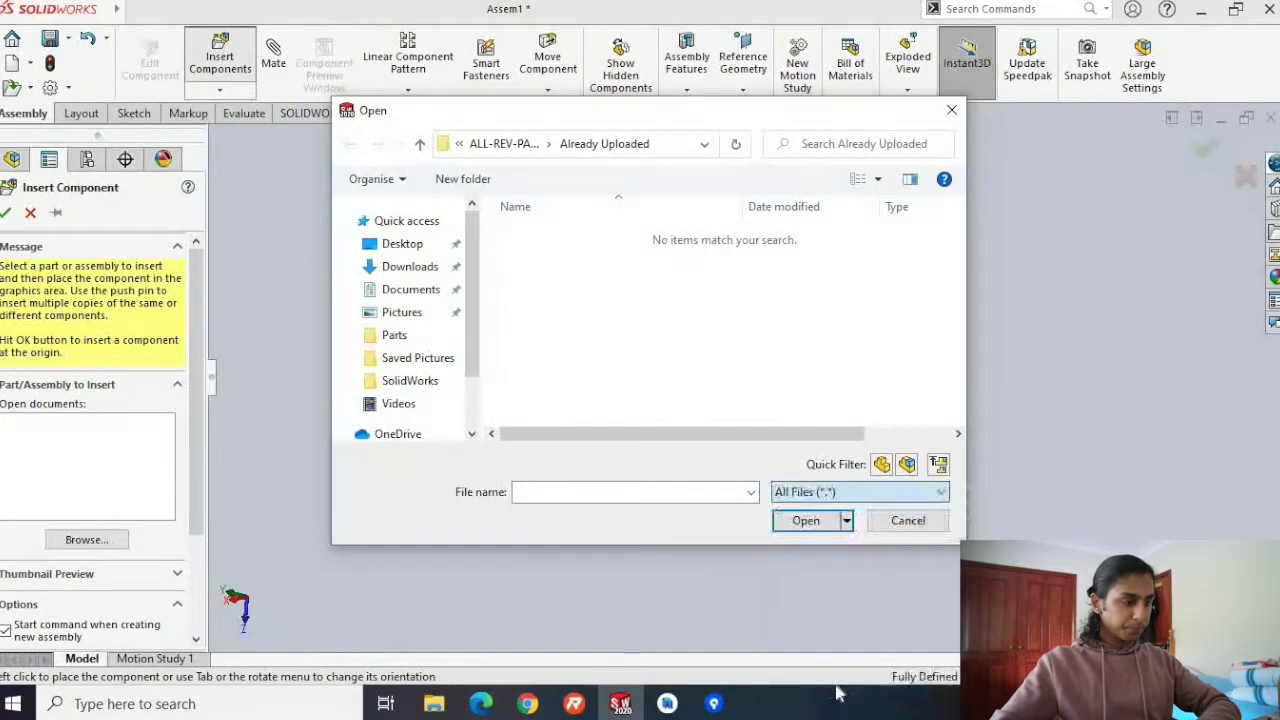
scroll(684, 333, down, 10)
scroll(682, 328, down, 15)
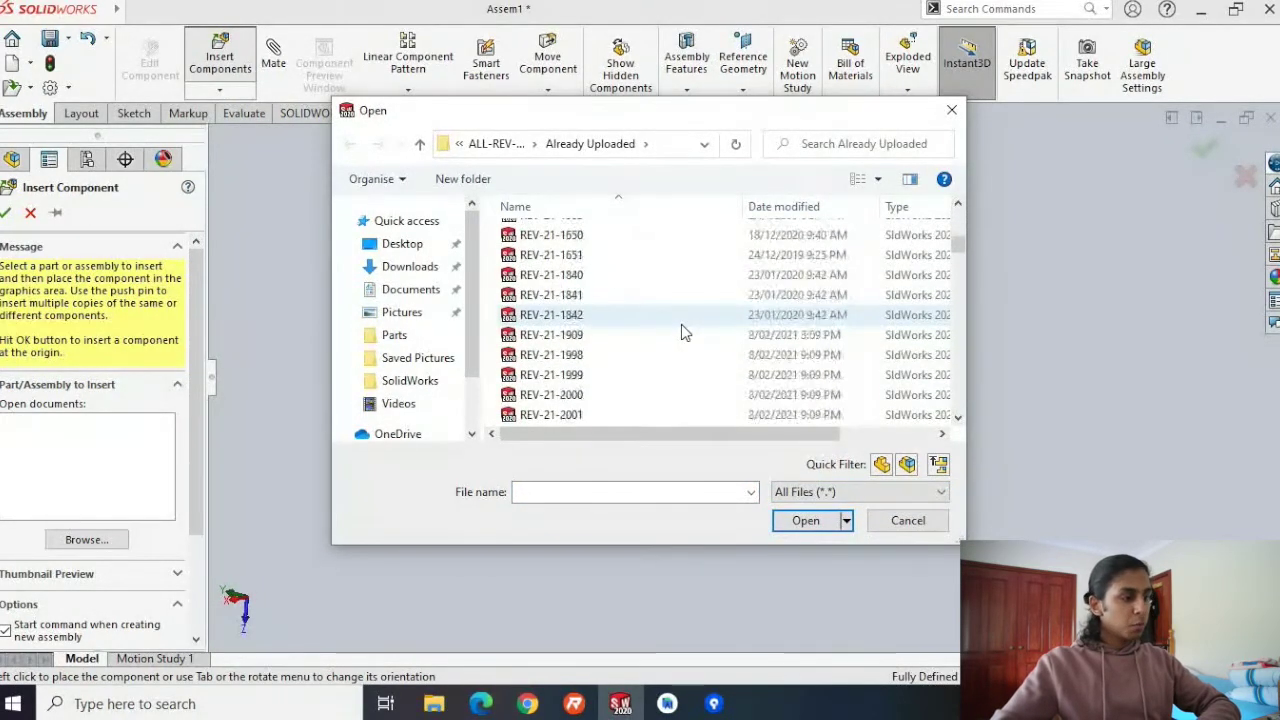
scroll(645, 376, down, 5)
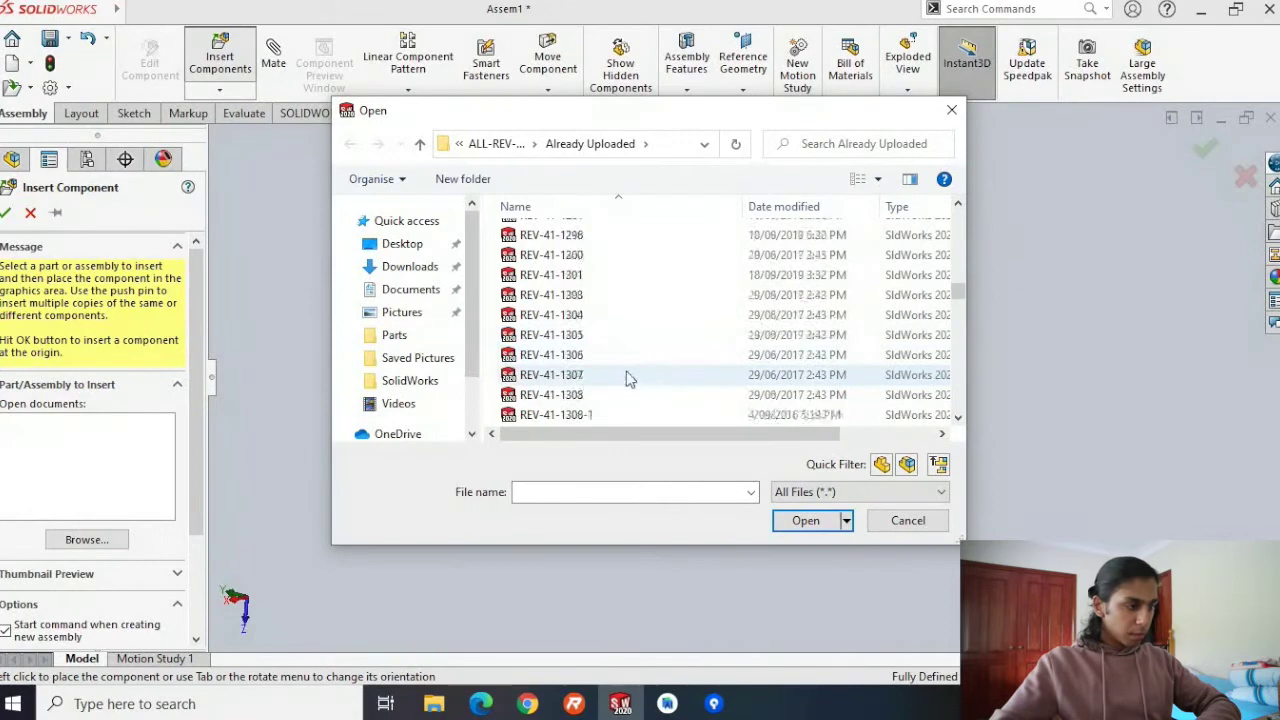
scroll(627, 377, down, 15)
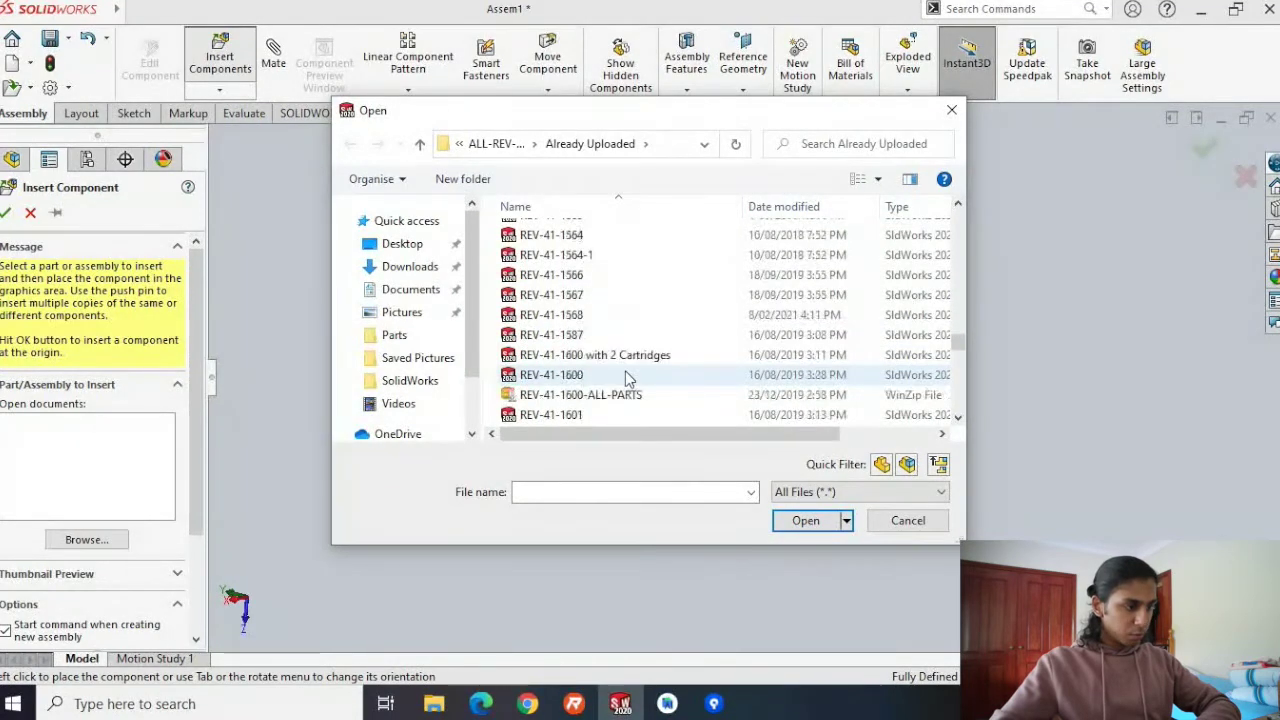
scroll(600, 350, up, 10)
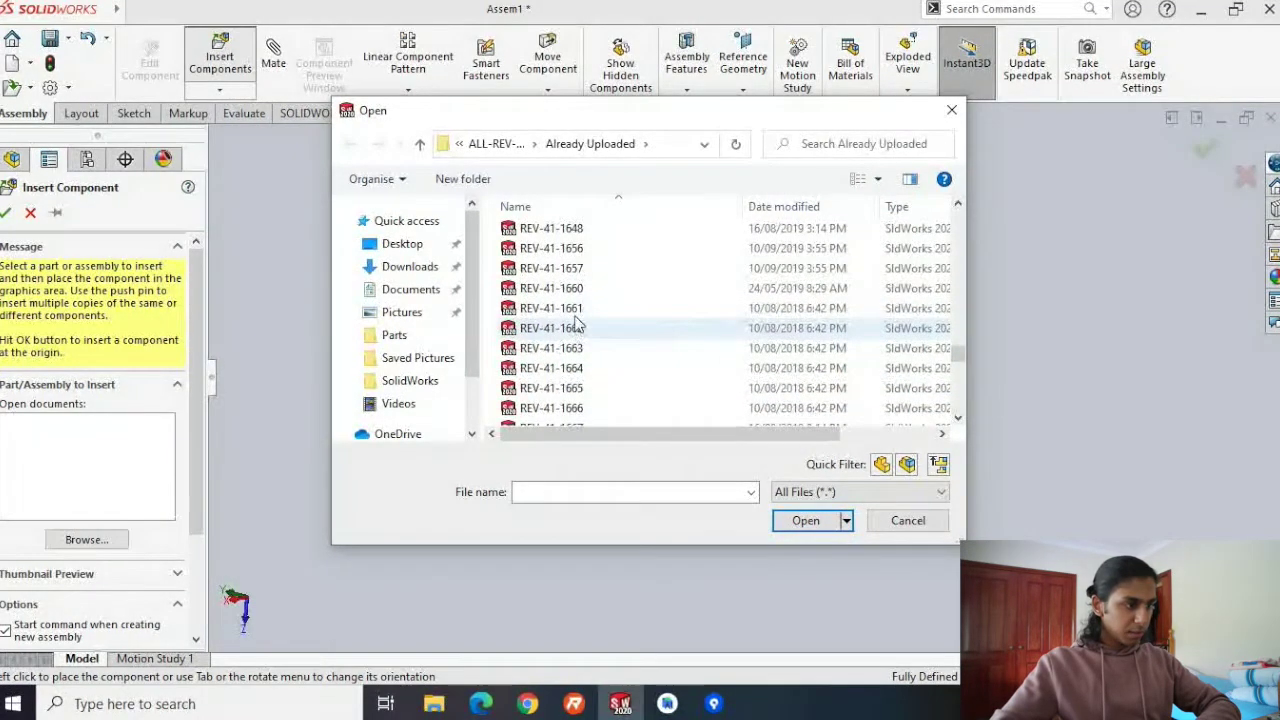
scroll(577, 323, down, 2)
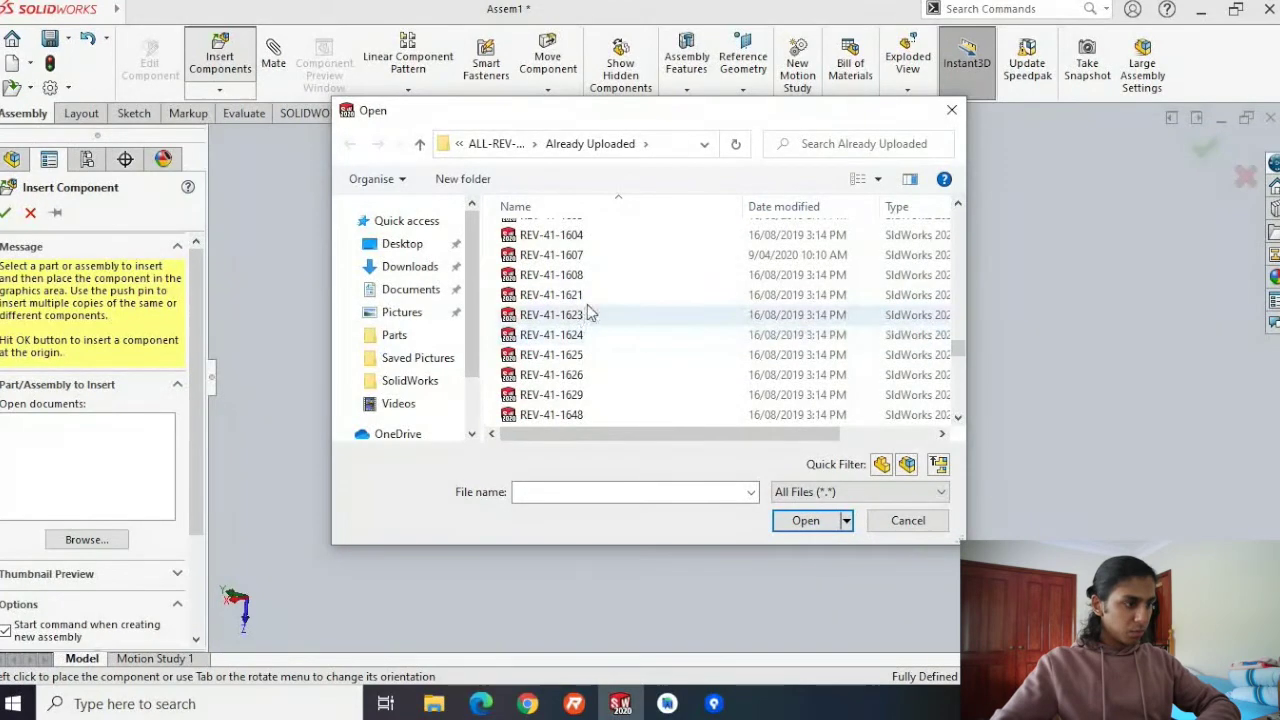
click(590, 295)
click(805, 553)
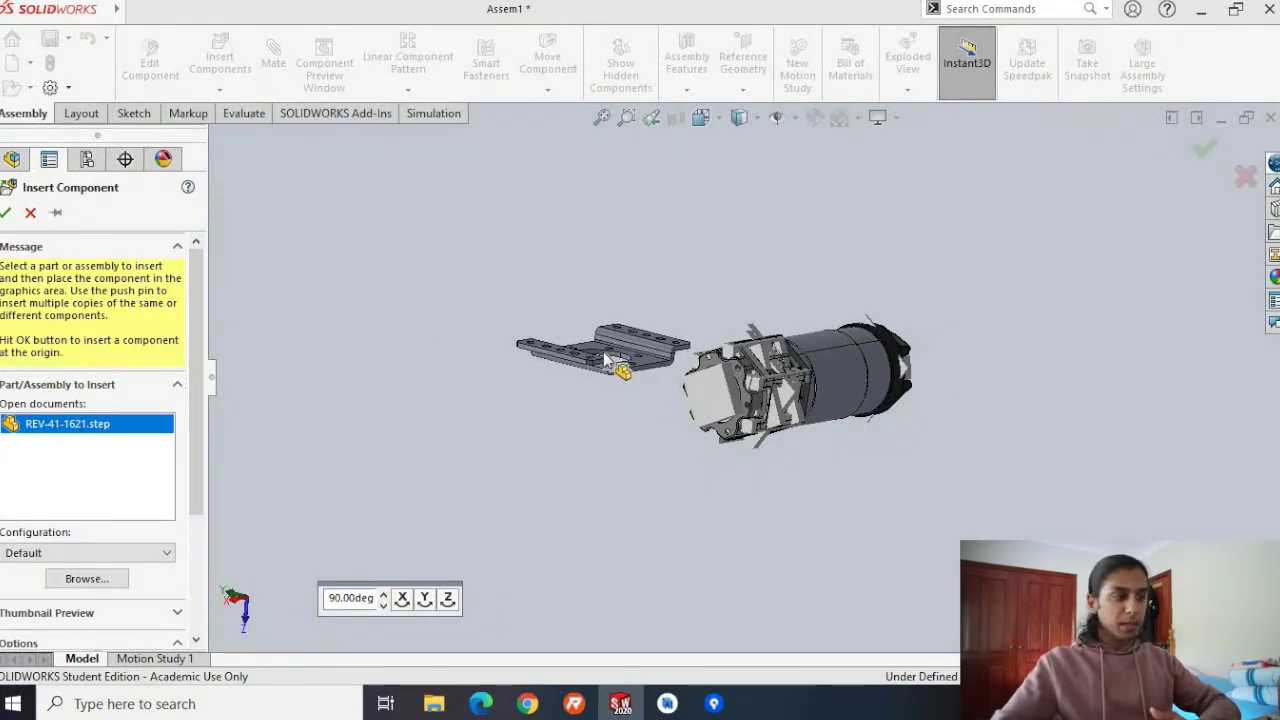
Check the bracket alignment step in the browser guide and place the bracket in SolidWorks in front of the gearbox output.
scroll(605, 360, down, 2)
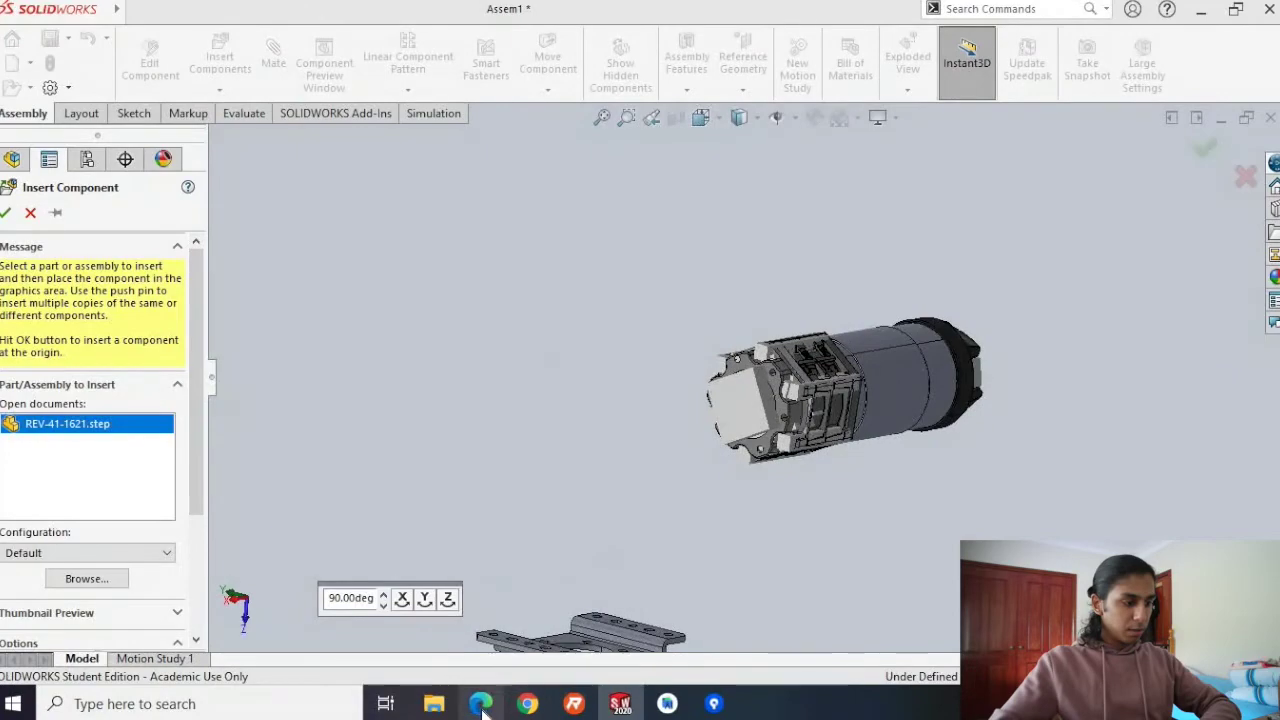
click(481, 705)
scroll(490, 192, down, 15)
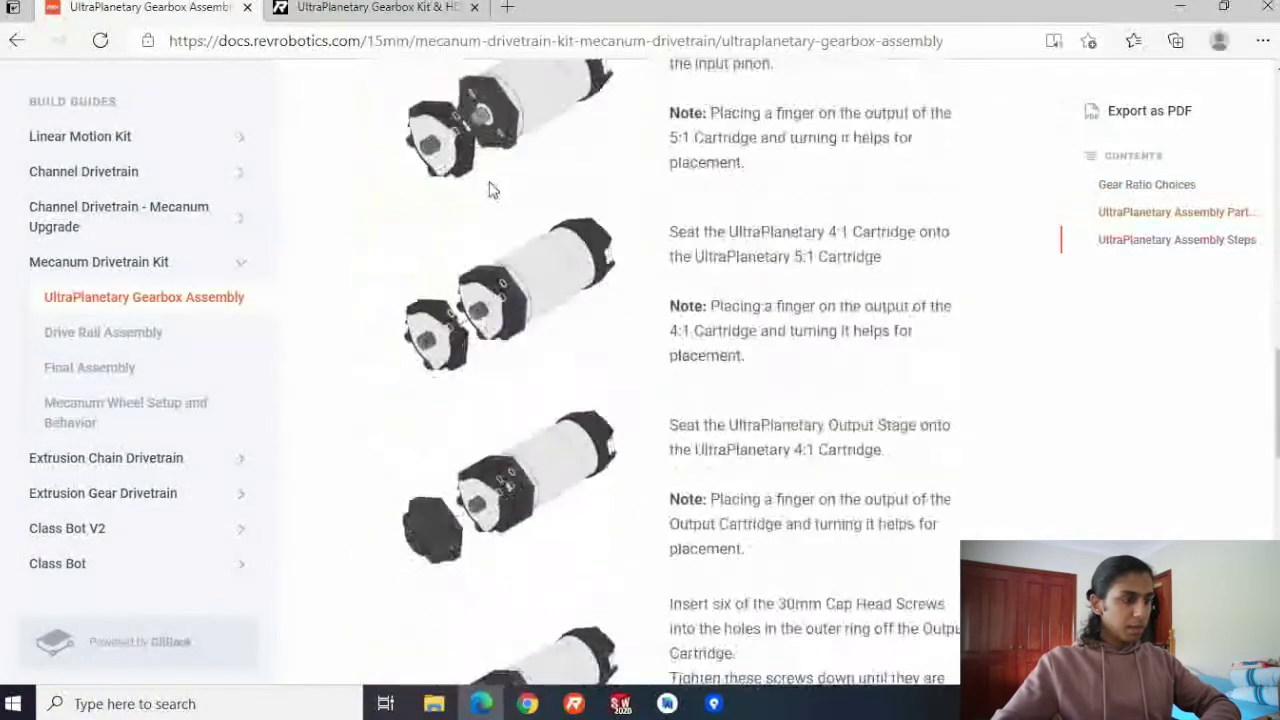
scroll(462, 323, up, 3)
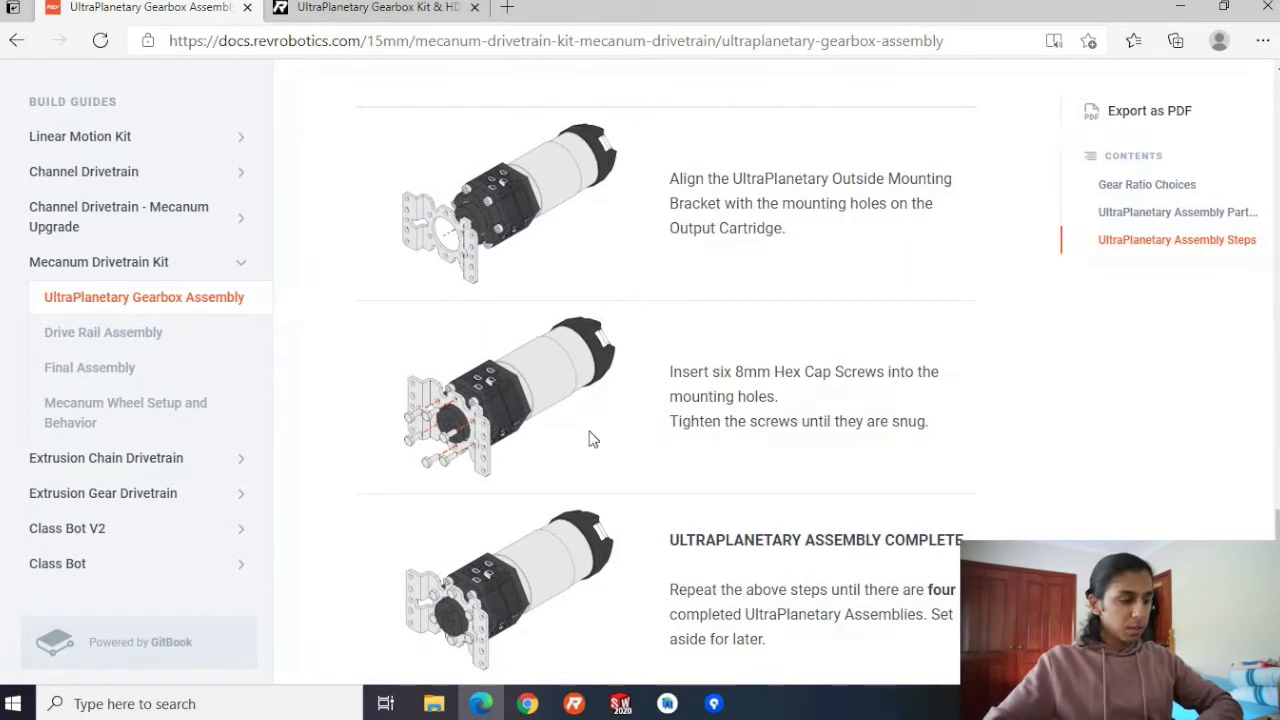
click(640, 622)
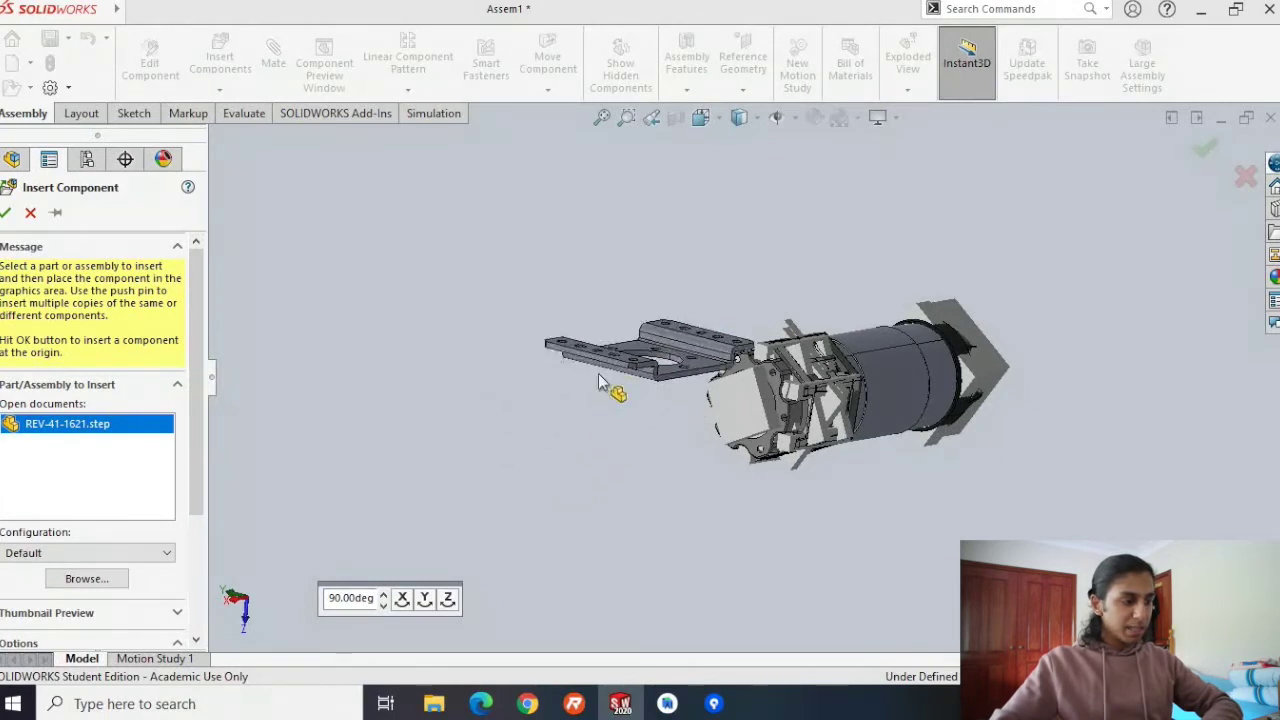
click(560, 430)
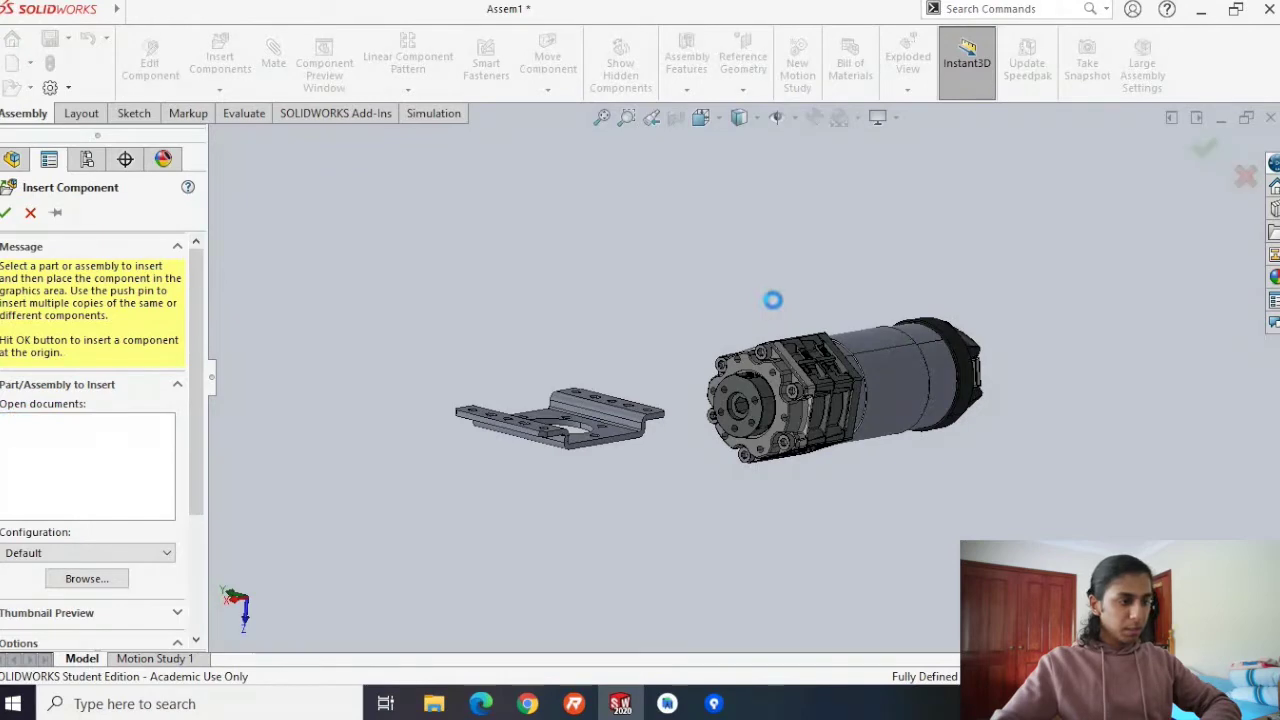
Move the mounting bracket farther away from the gearbox in the assembly.
middle_drag(772, 291, 570, 430)
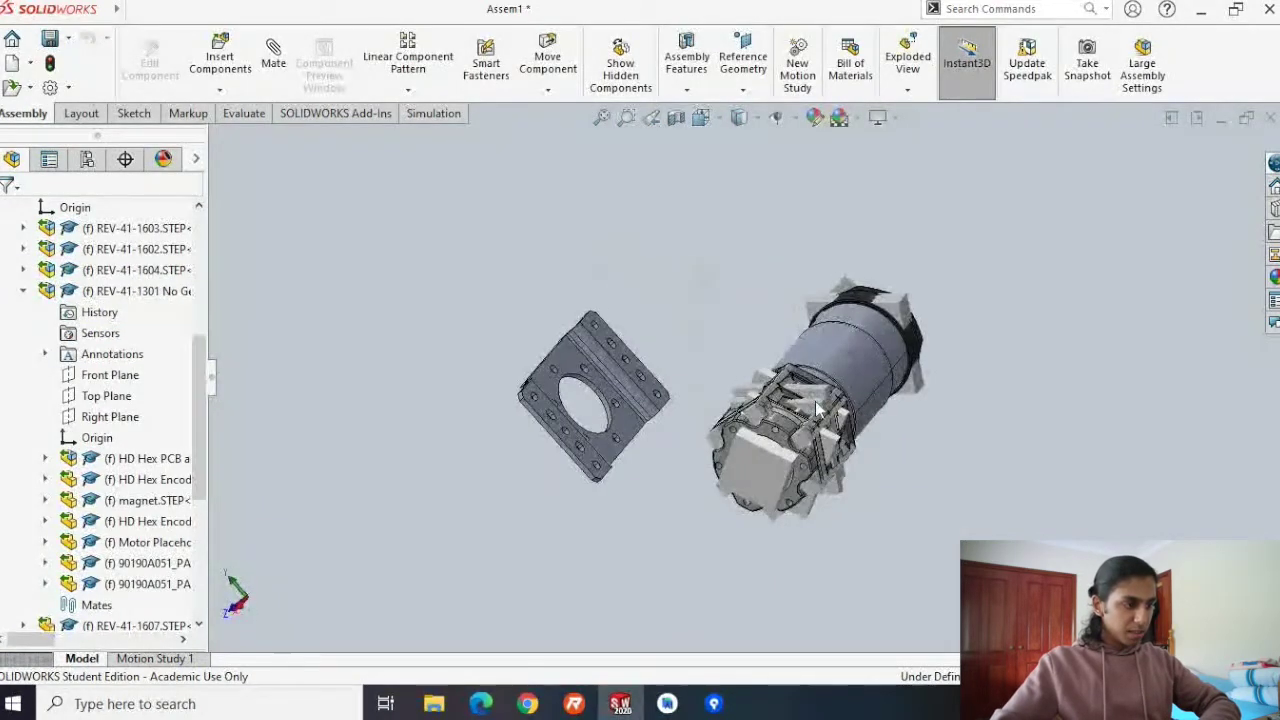
drag(621, 436, 627, 553)
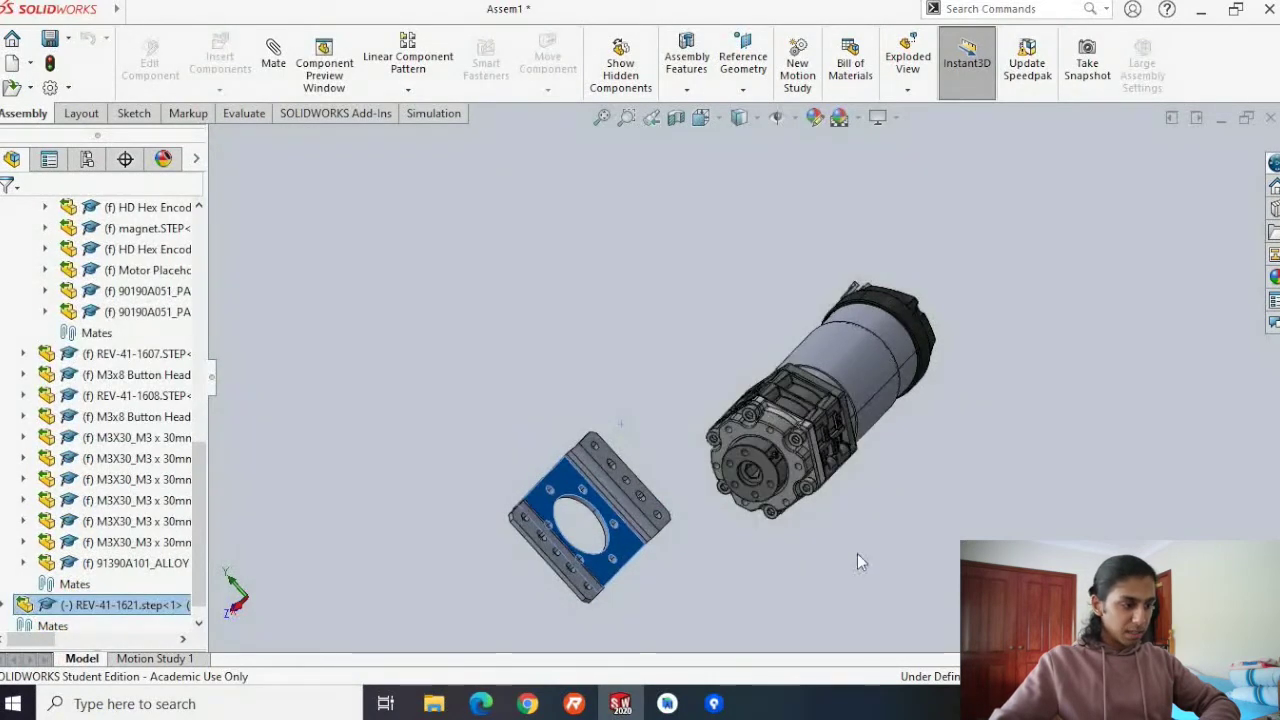
middle_drag(831, 524, 725, 491)
click(725, 491)
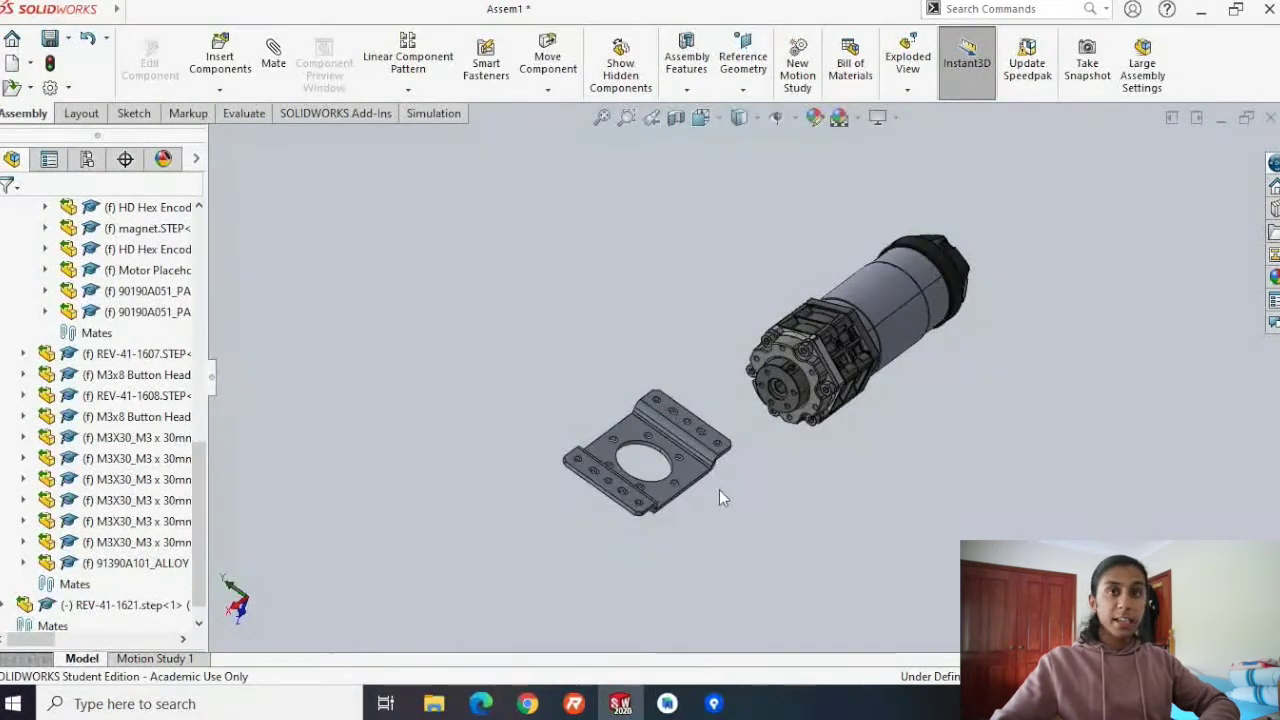
Rotate the mounting bracket freely until its plate with the large hole roughly faces the gearbox output.
middle_drag(725, 444, 679, 352)
scroll(697, 388, down, 3)
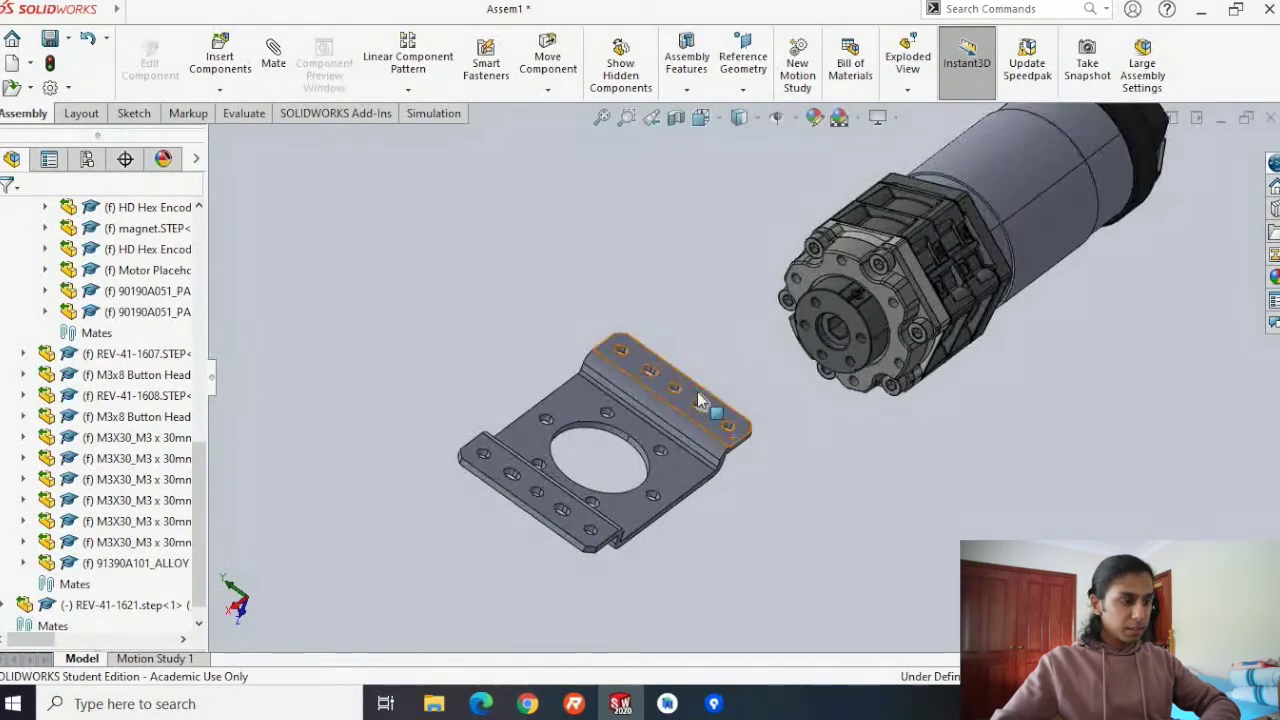
click(711, 404)
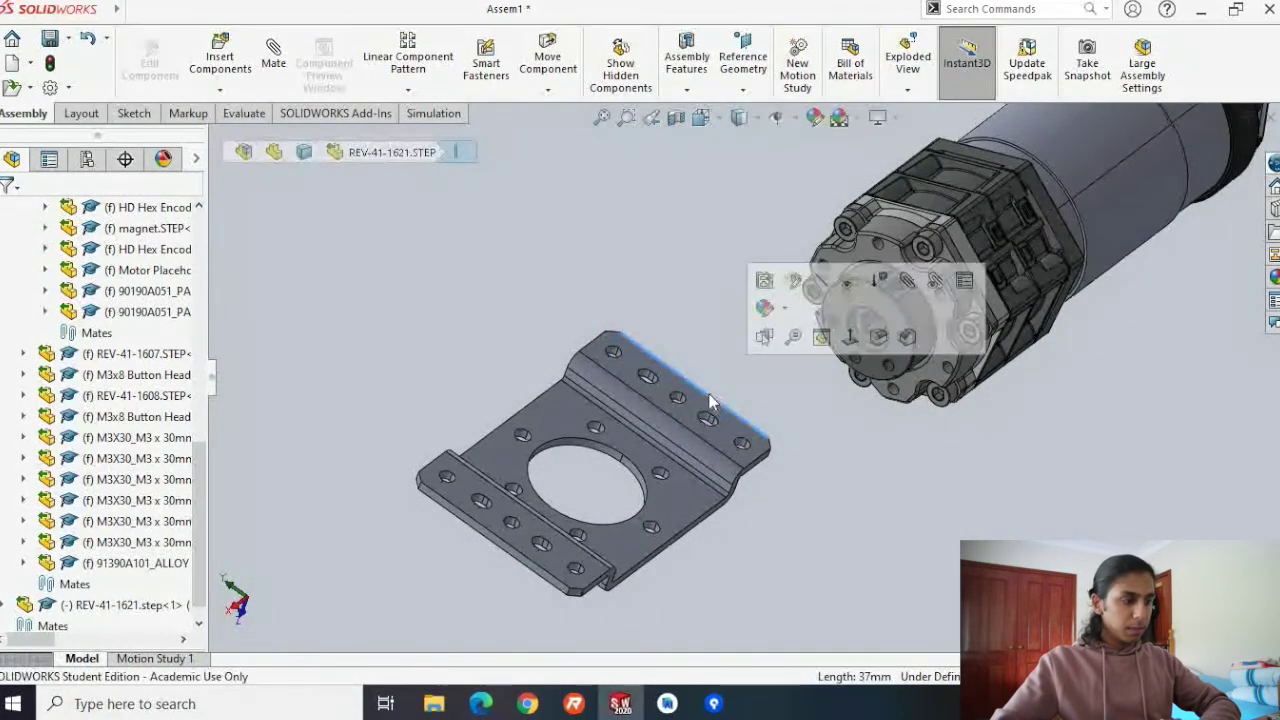
right_drag(741, 446, 590, 550)
click(593, 546)
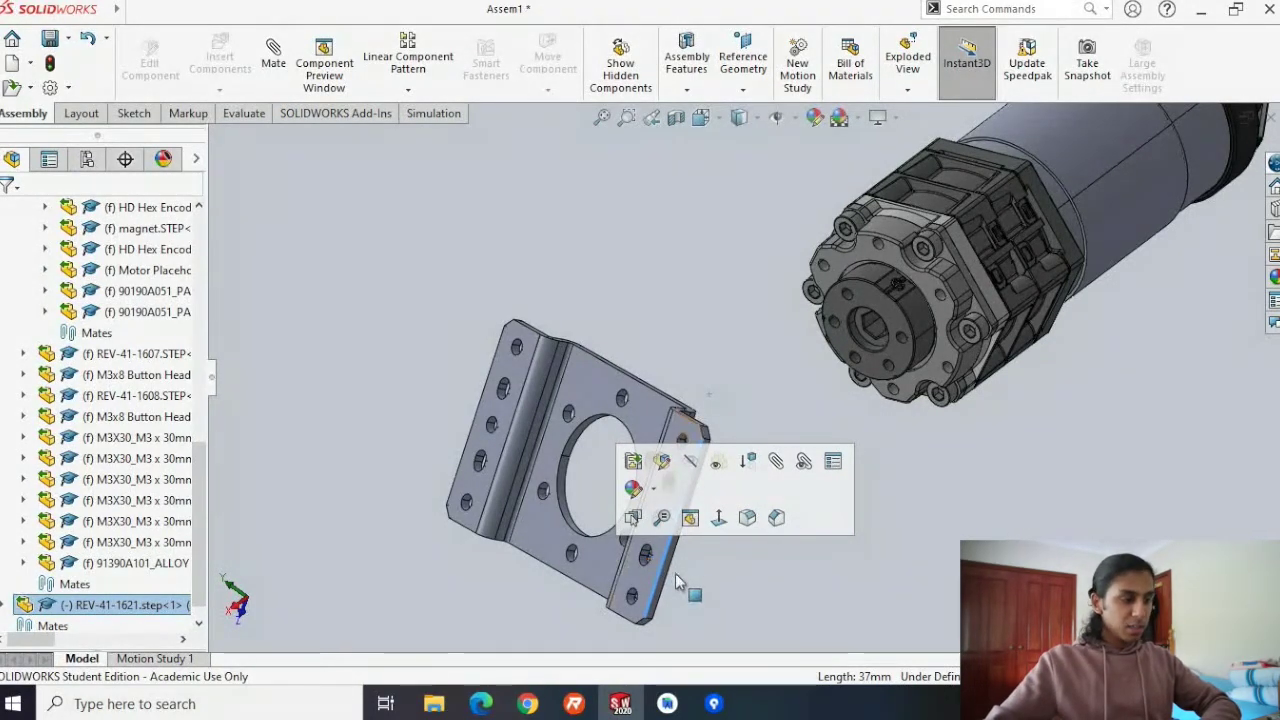
middle_drag(717, 577, 761, 576)
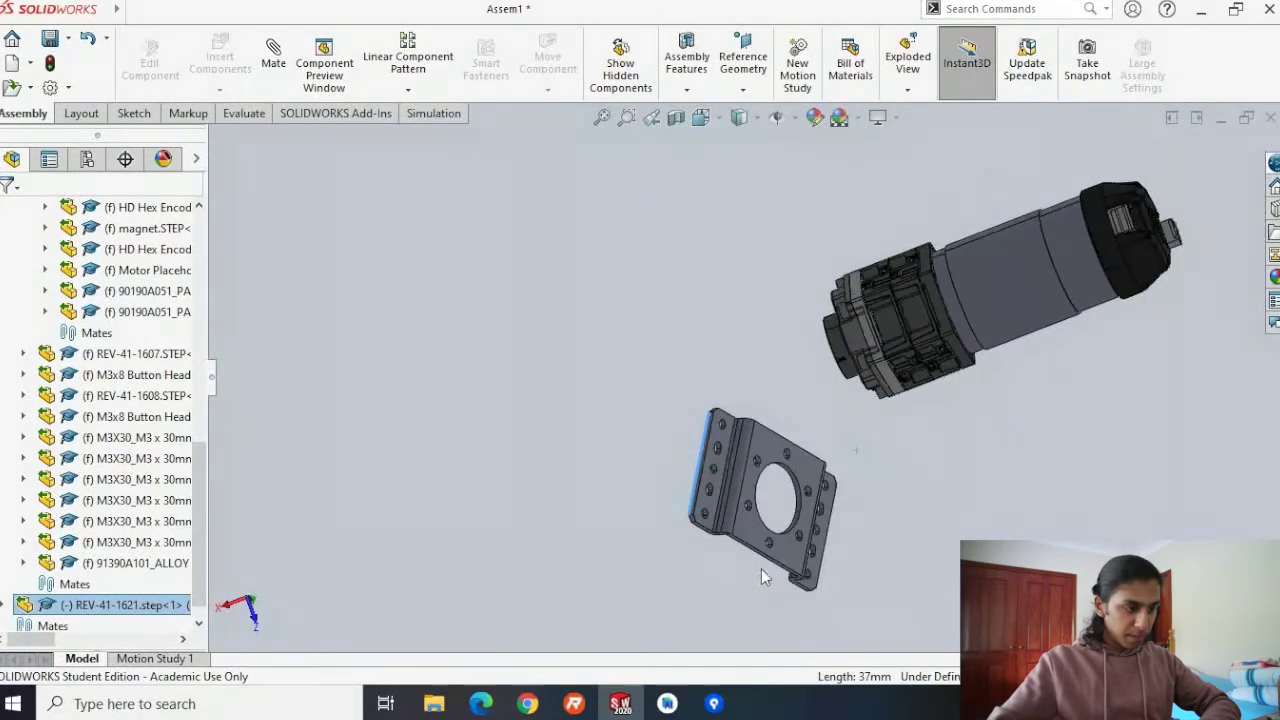
key(Escape)
right_drag(818, 556, 799, 582)
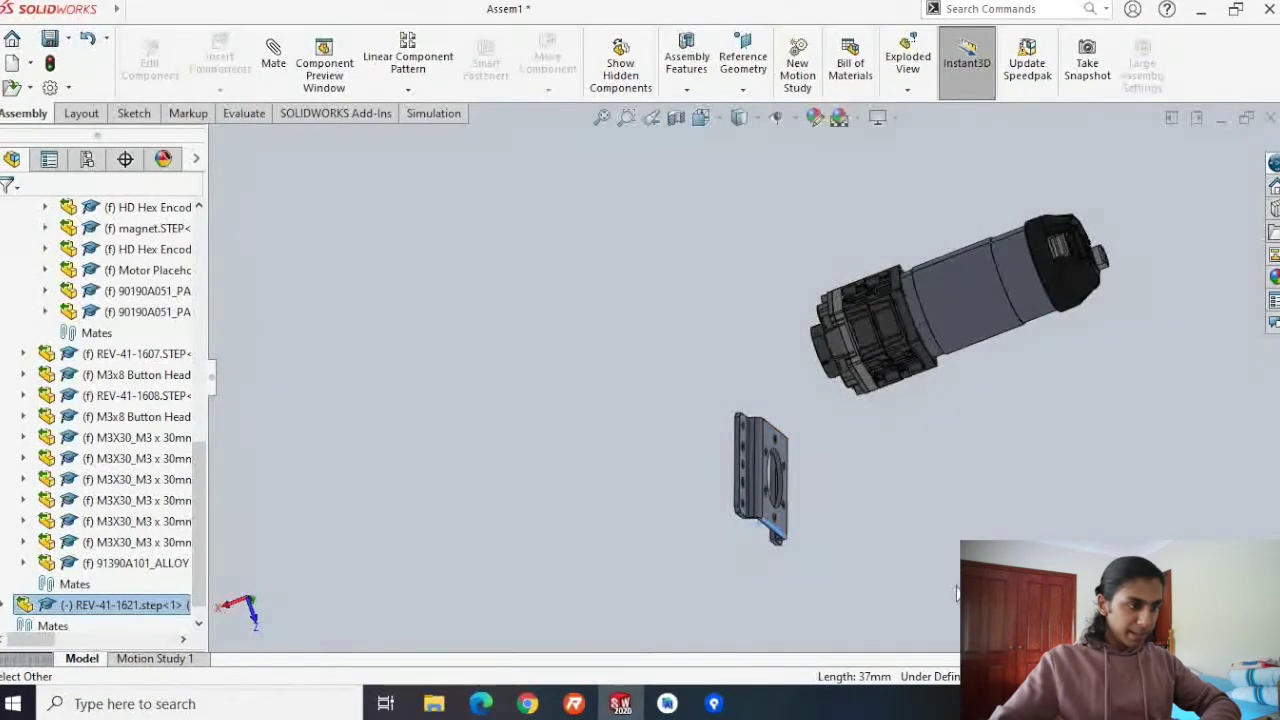
middle_drag(851, 520, 705, 292)
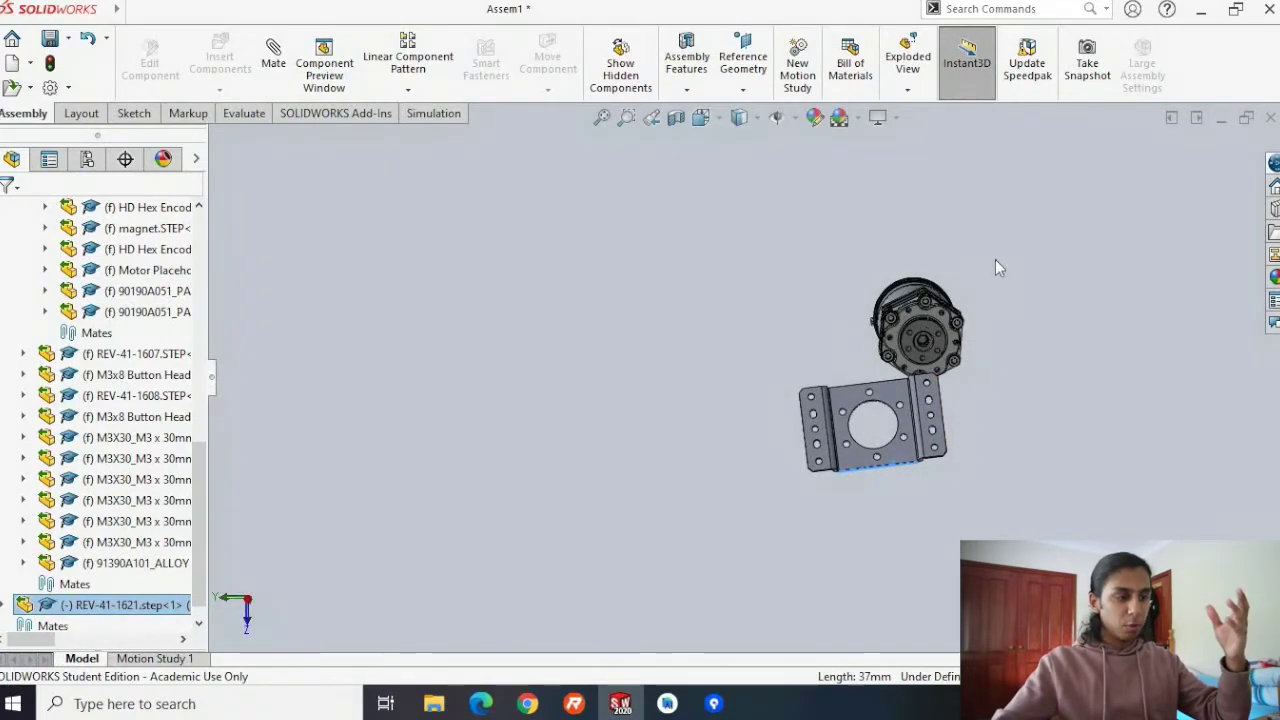
Switch to the browser and examine the illustration of the outside mounting bracket's alignment with the output cartridge up close.
click(499, 706)
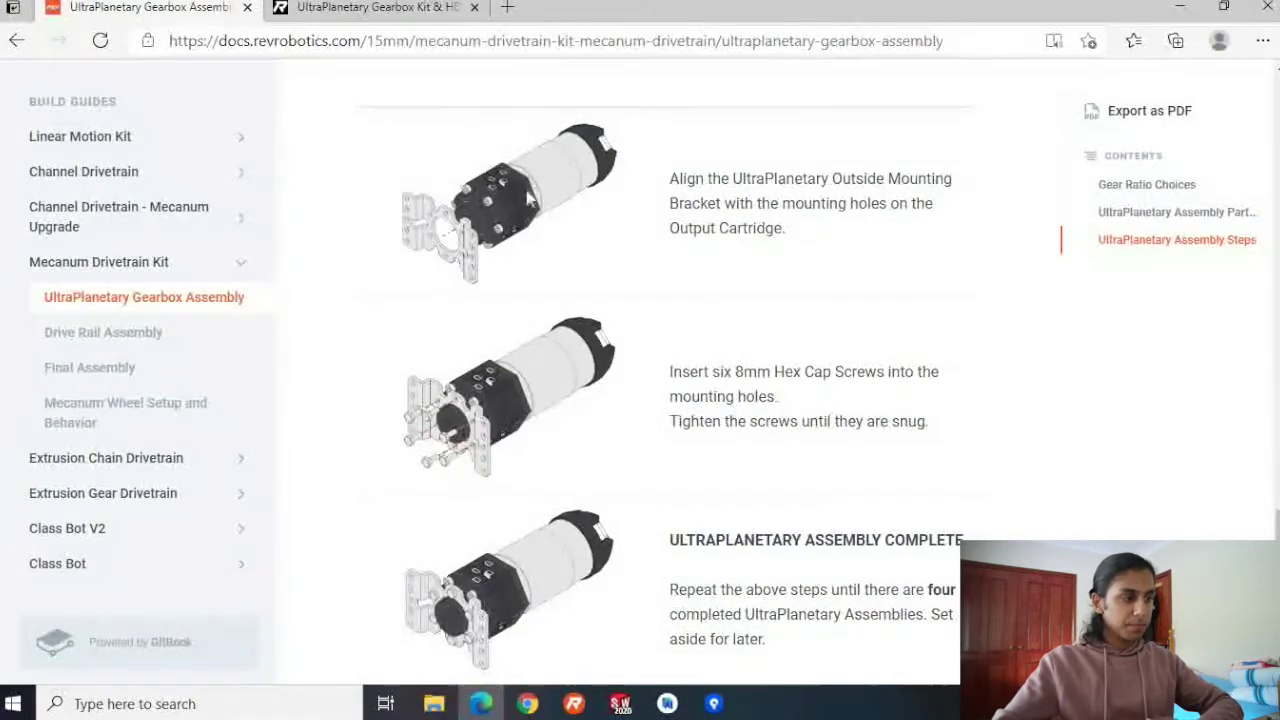
scroll(529, 215, down, 3)
scroll(529, 223, up, 6)
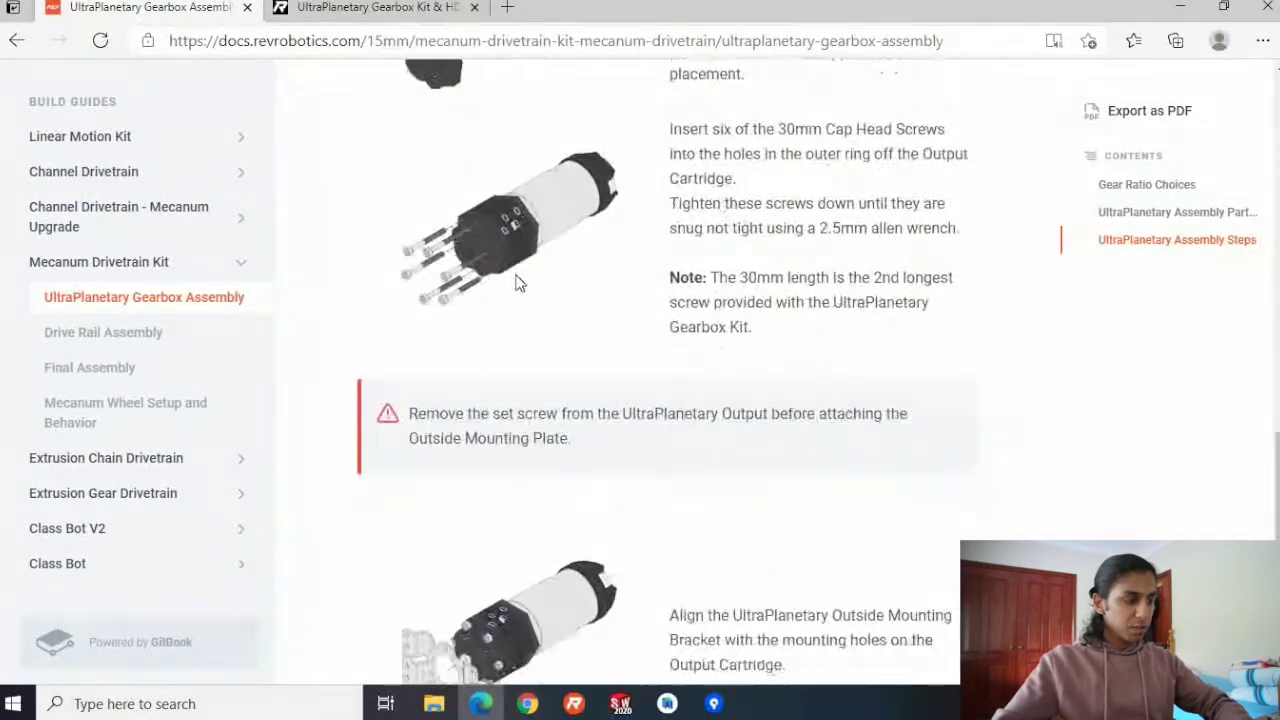
scroll(517, 283, down, 2)
ctrl+scroll(474, 306, up, 5)
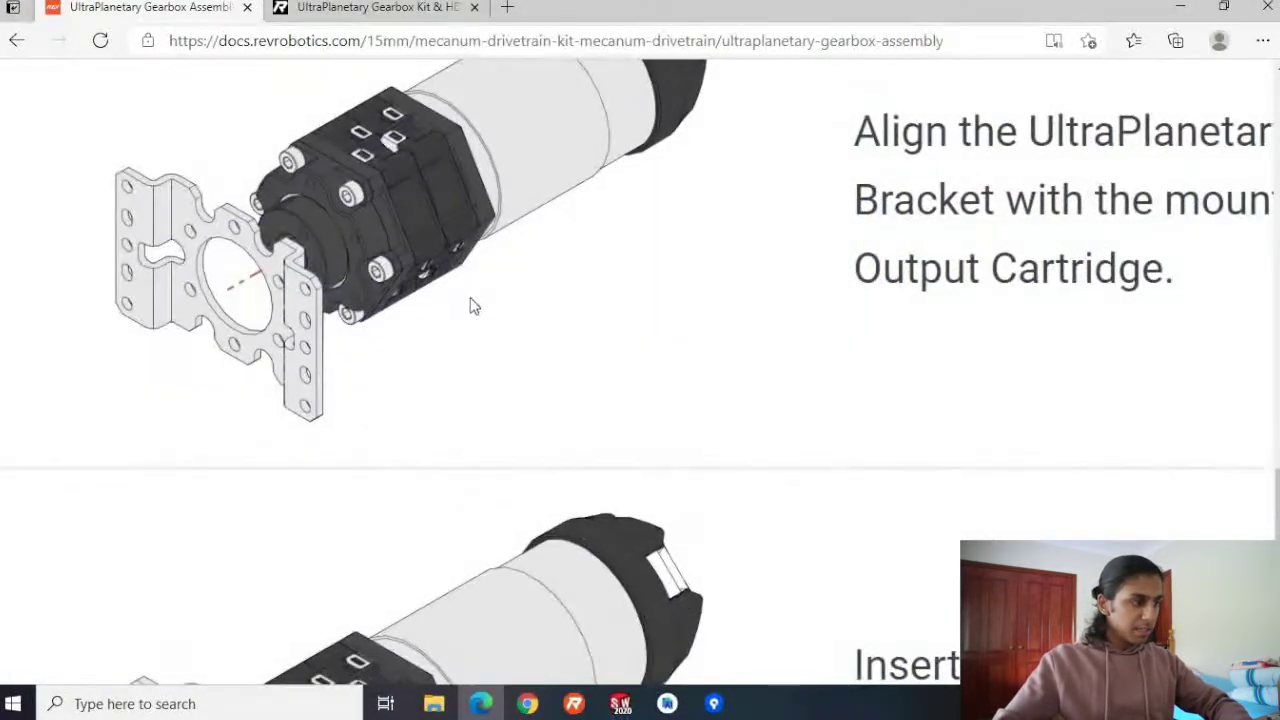
Review the guide's illustrations of aligning the outside mounting bracket and inserting its six 8 mm hex cap screws.
scroll(474, 306, up, 1)
scroll(466, 299, down, 4)
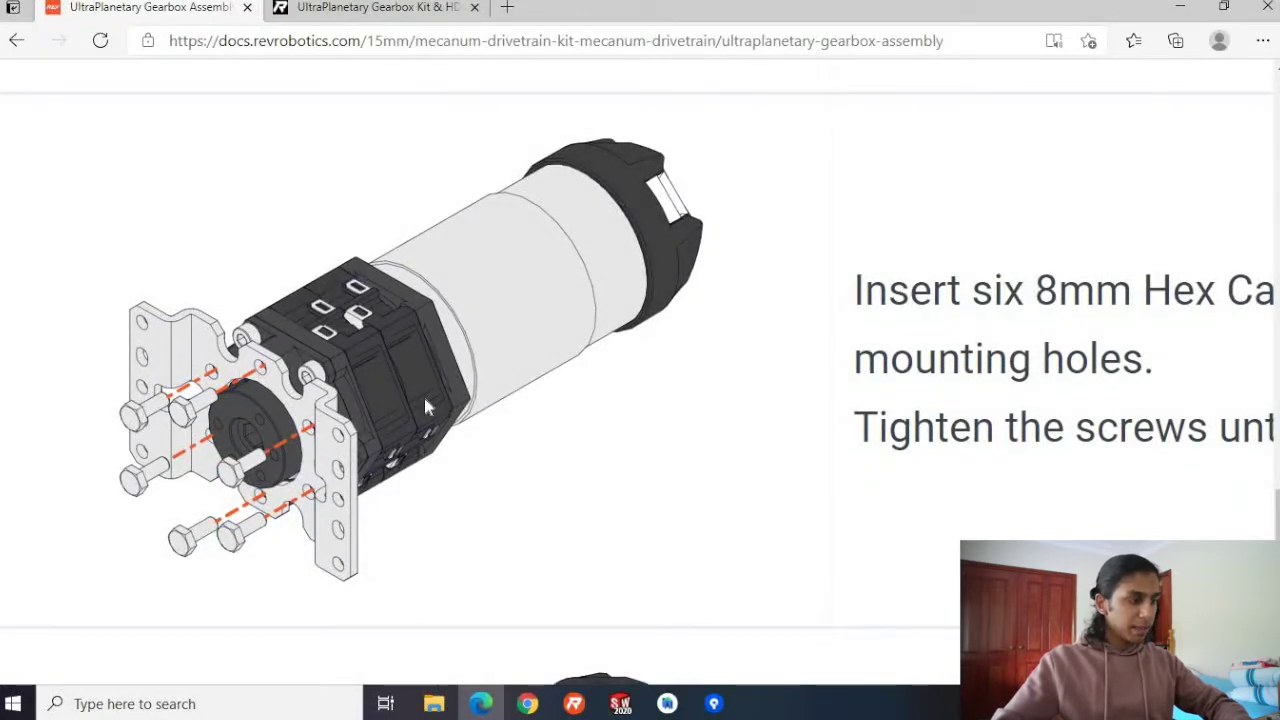
scroll(425, 405, down, 5)
scroll(301, 381, up, 6)
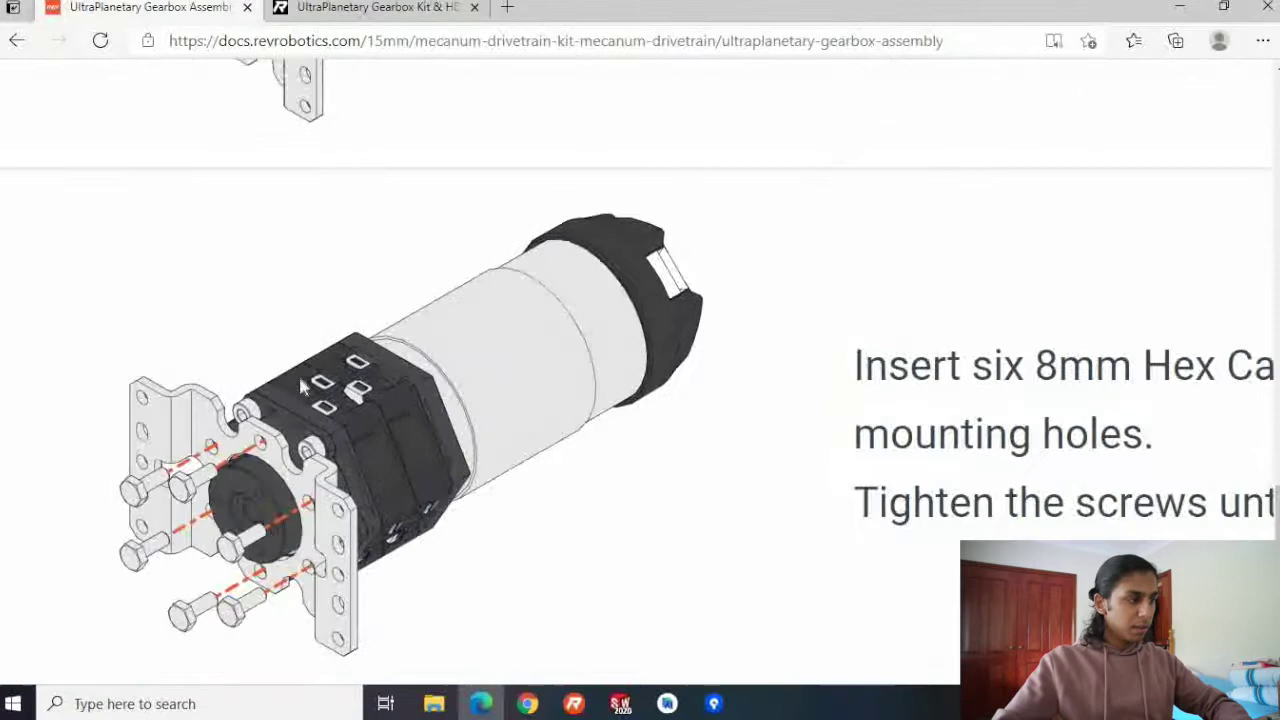
scroll(301, 386, up, 3)
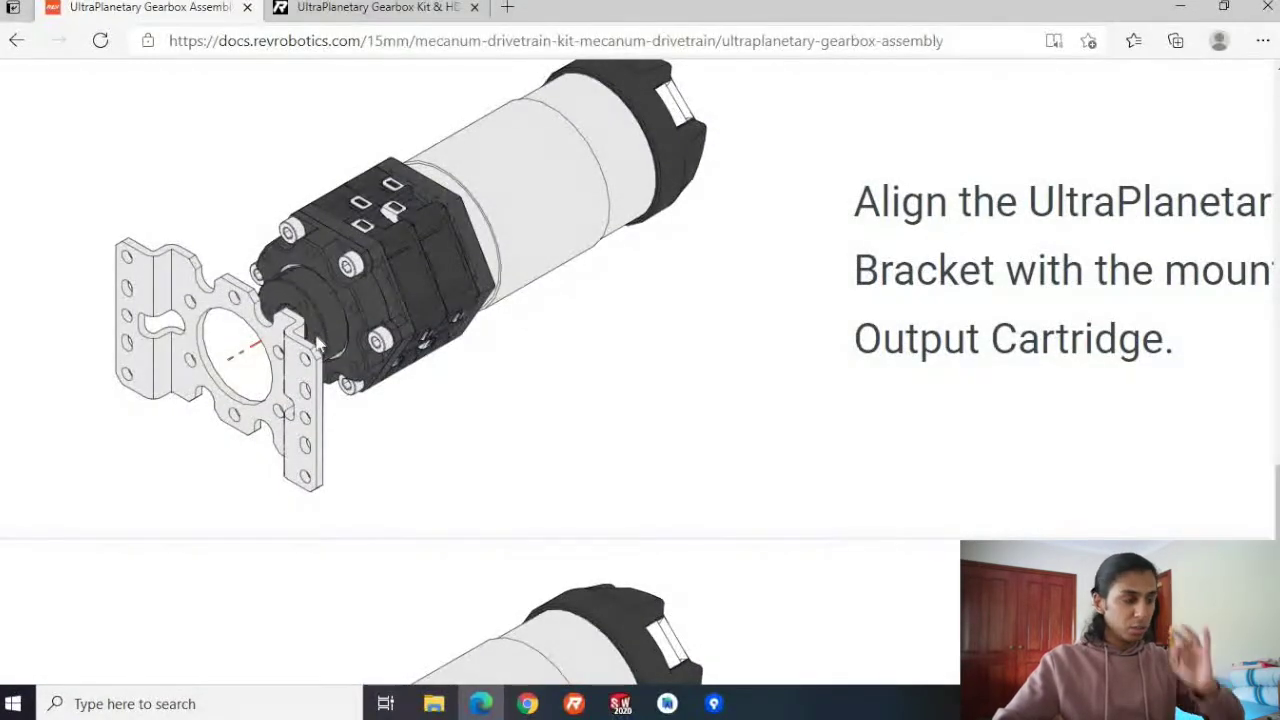
Switch to SolidWorks and mate the bracket's lowest small hole around the large opening concentric with a mounting hole on the output cartridge.
click(620, 705)
middle_drag(918, 285, 800, 243)
scroll(765, 316, down, 5)
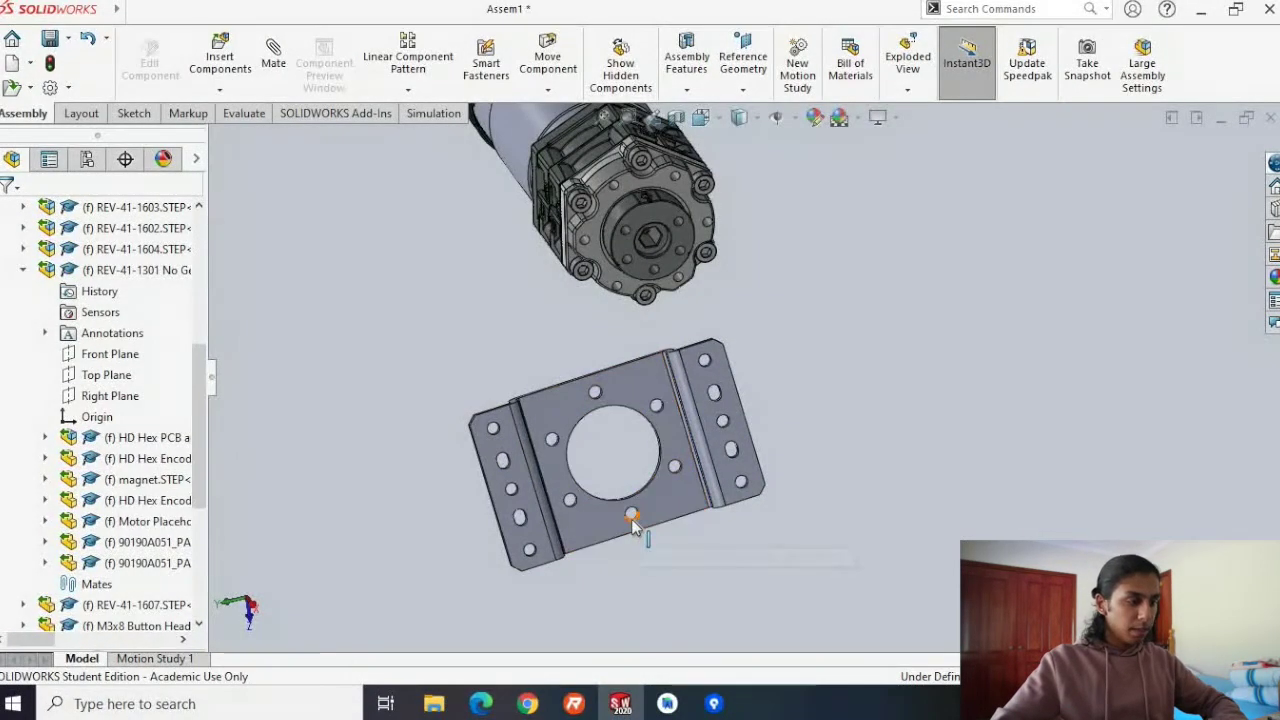
scroll(690, 300, down, 5)
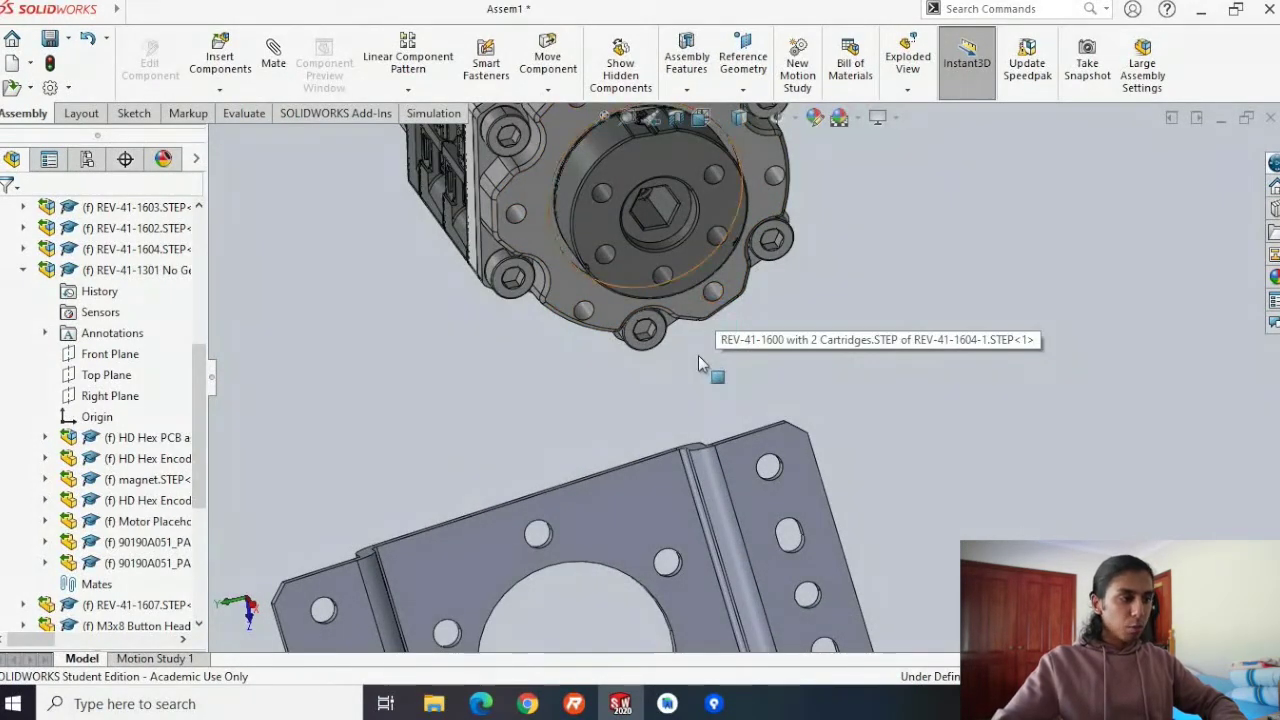
middle_drag(698, 362, 647, 344)
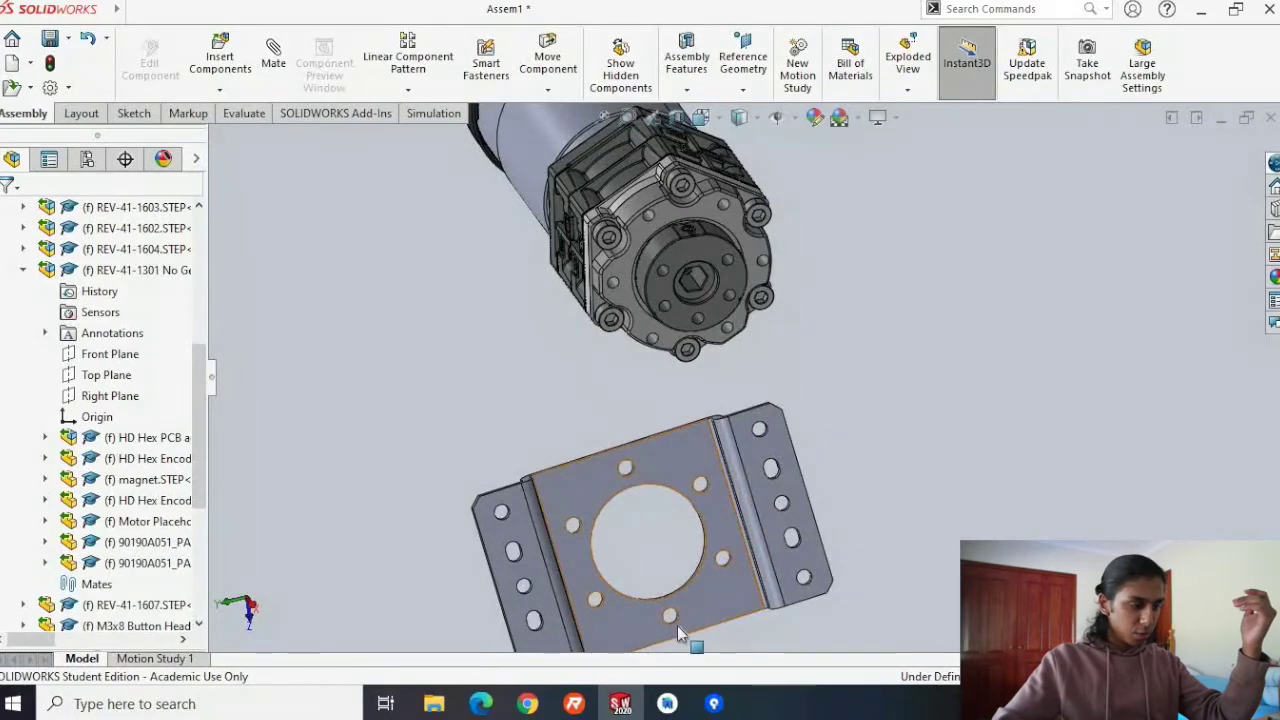
scroll(690, 615, down, 2)
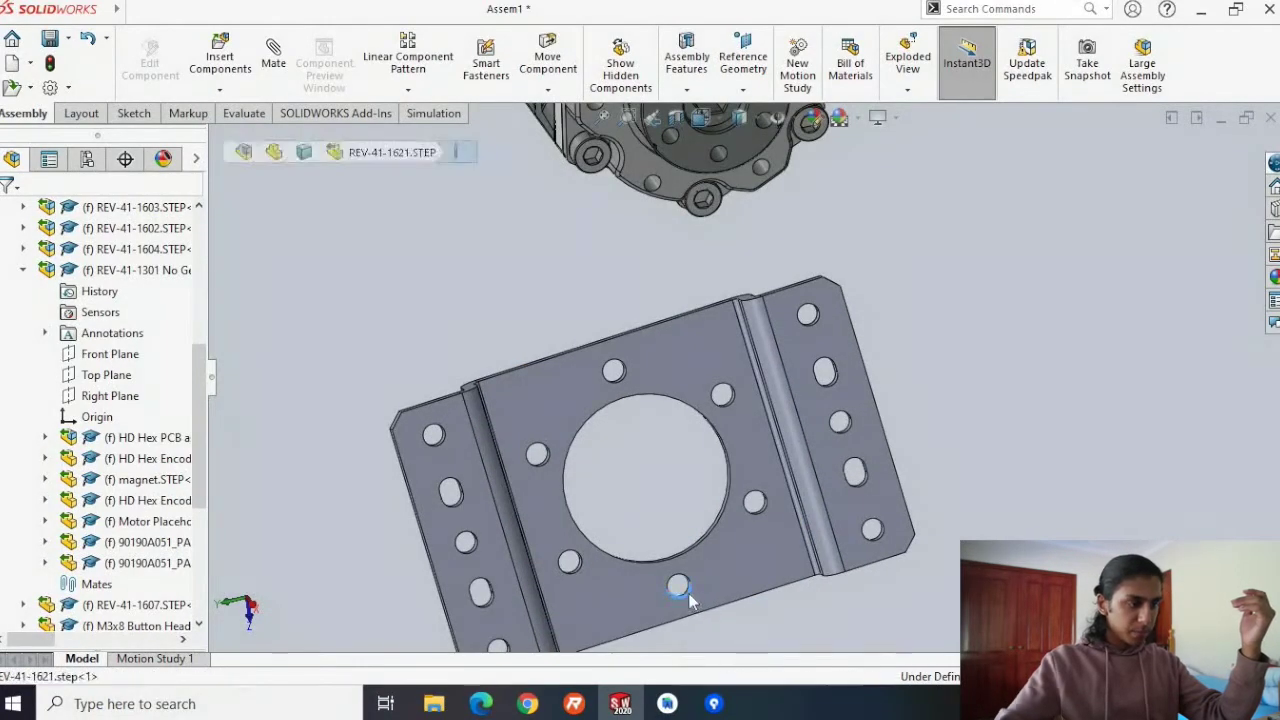
click(681, 590)
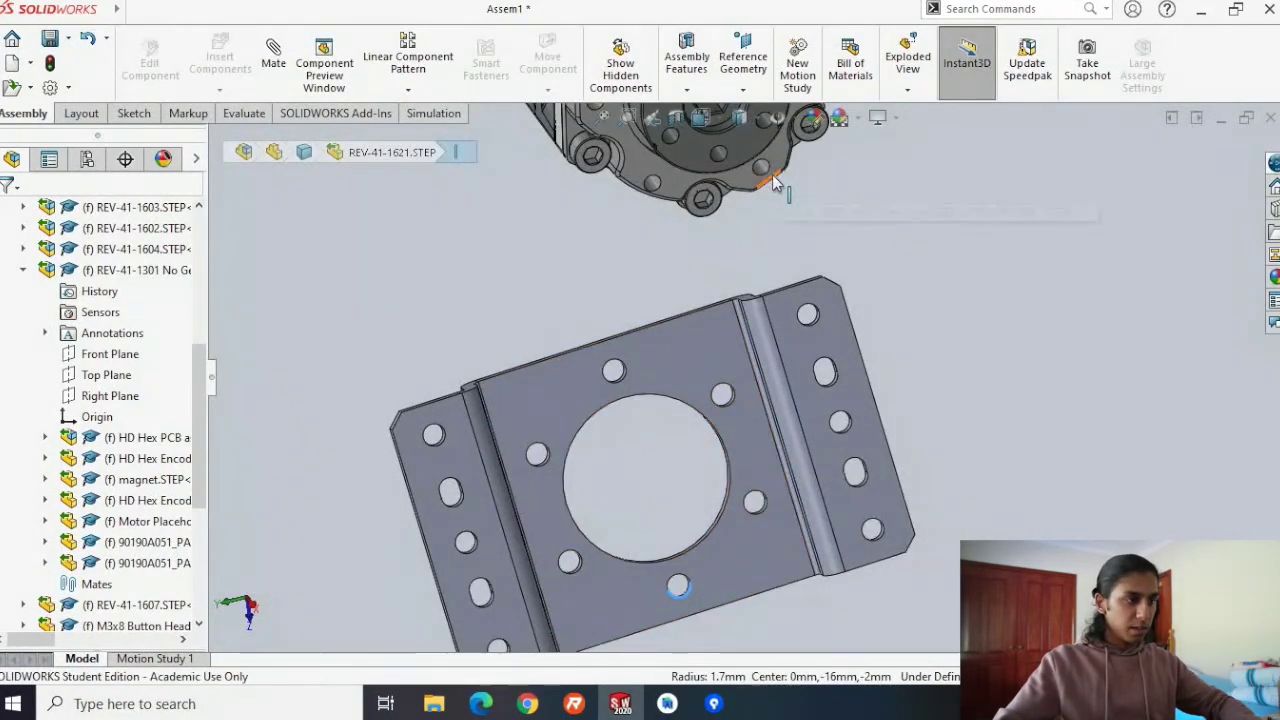
scroll(772, 174, down, 2)
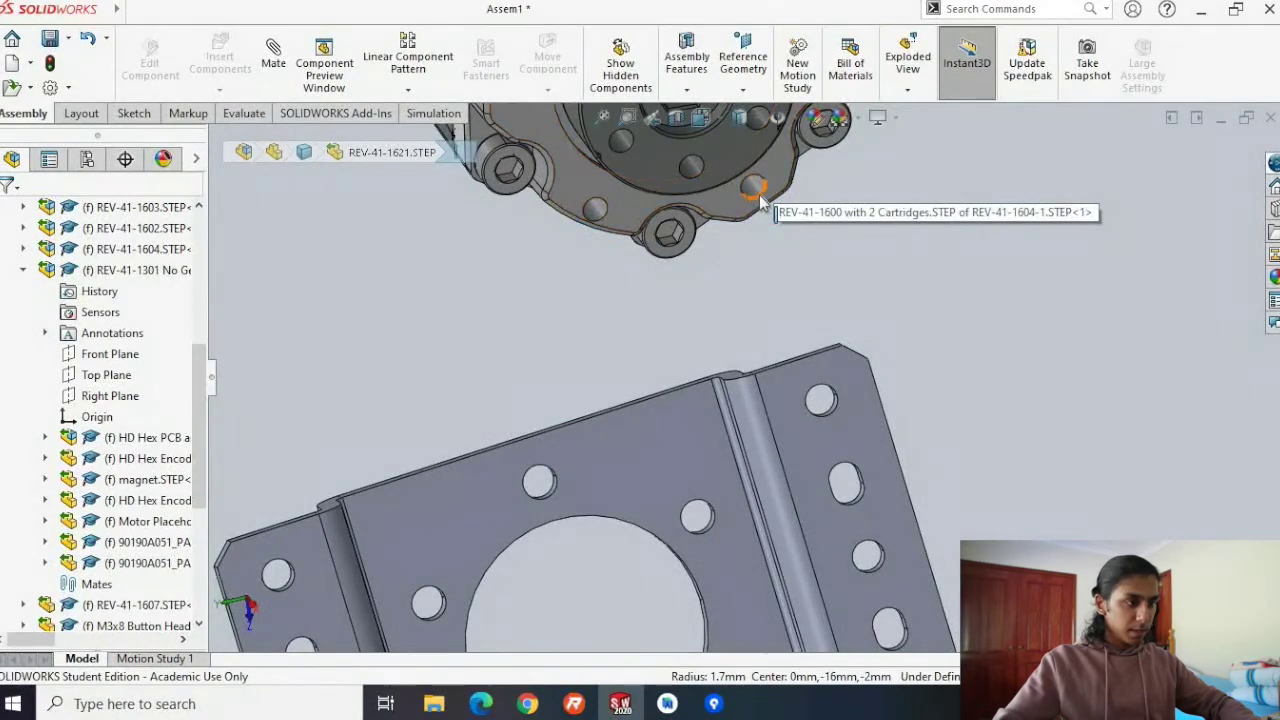
ctrl+click(756, 190)
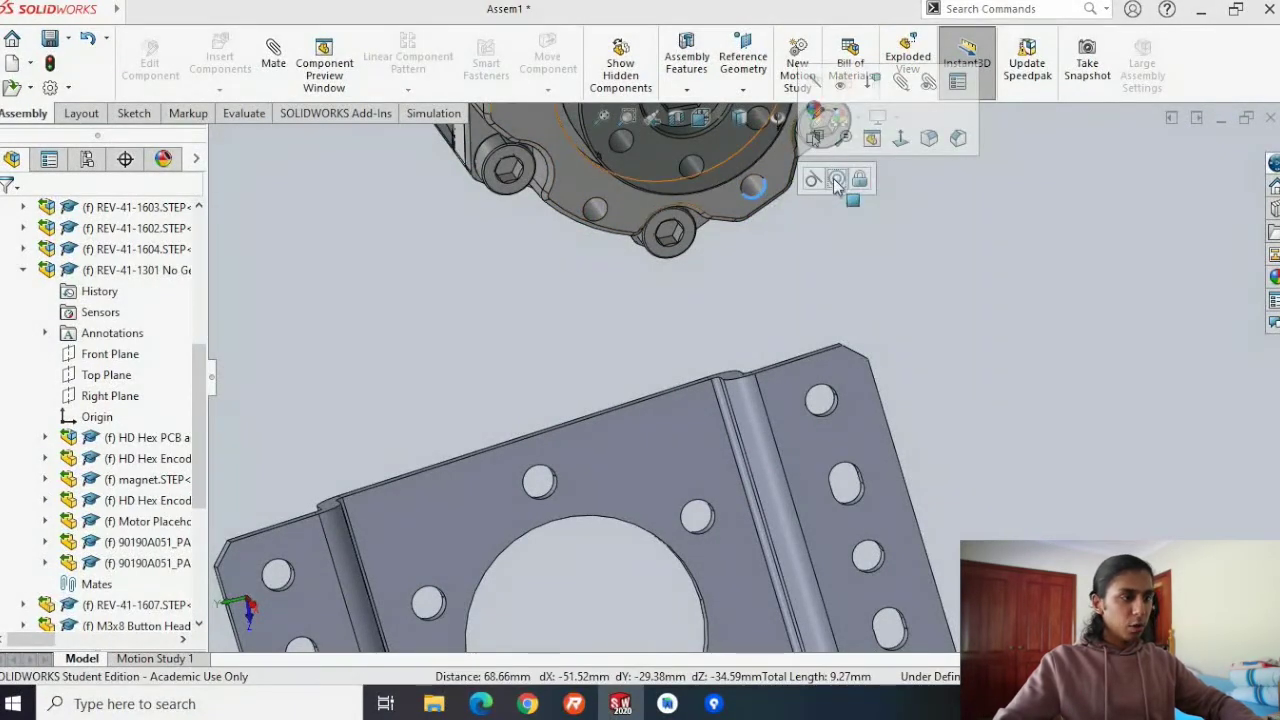
click(838, 180)
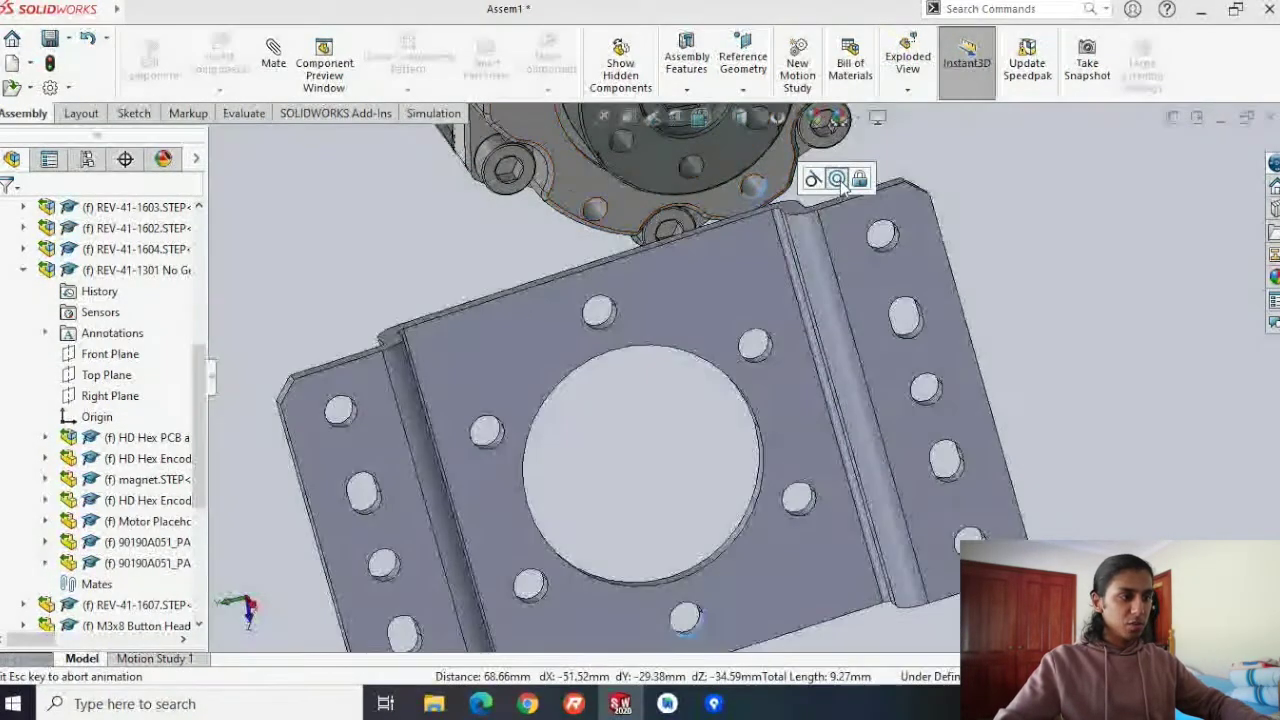
click(820, 356)
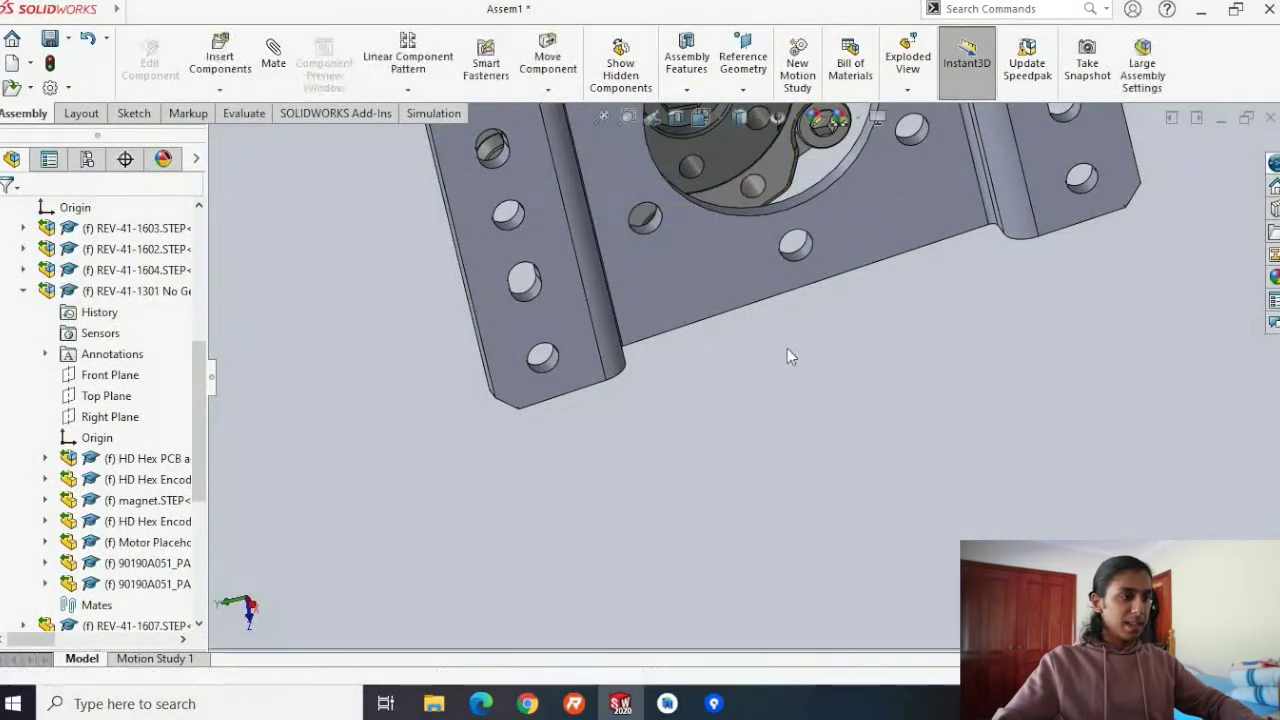
Add a second concentric mate between another small hole around the bracket's large opening and the corresponding mounting hole on the output cartridge.
middle_drag(780, 269, 866, 346)
middle_drag(494, 250, 845, 165)
click(845, 165)
middle_drag(535, 437, 505, 318)
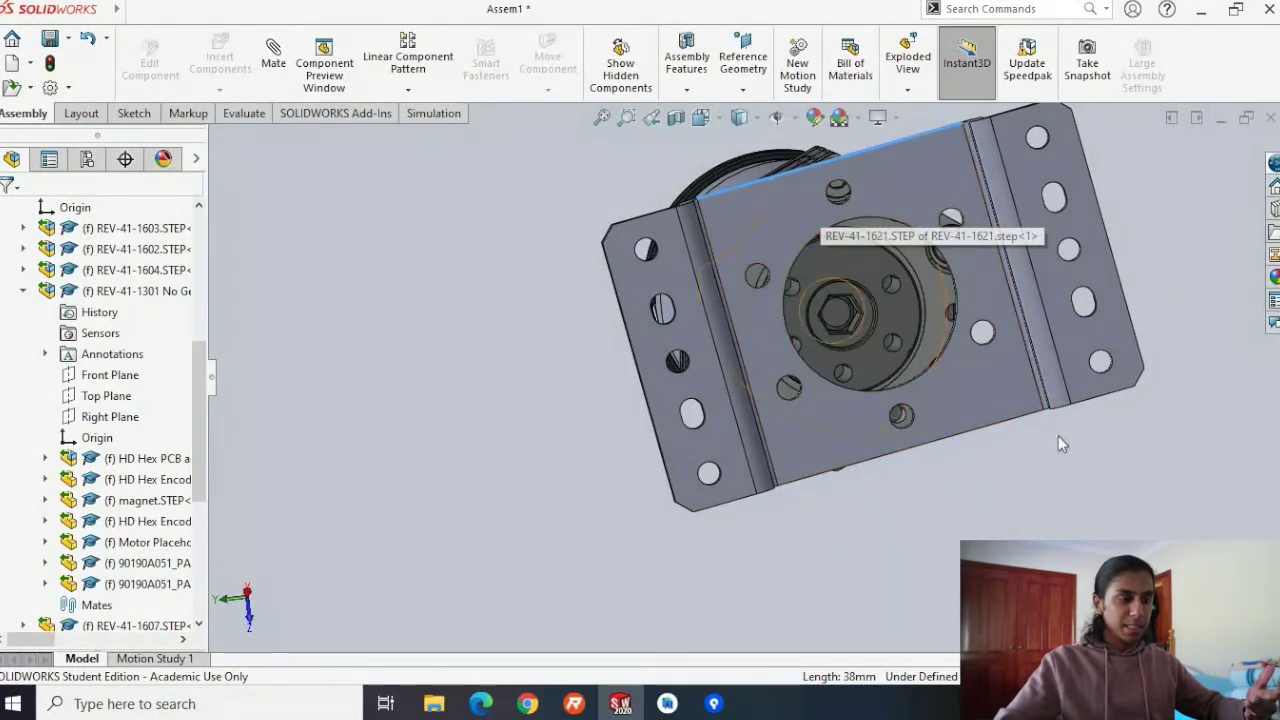
middle_drag(1058, 437, 1023, 451)
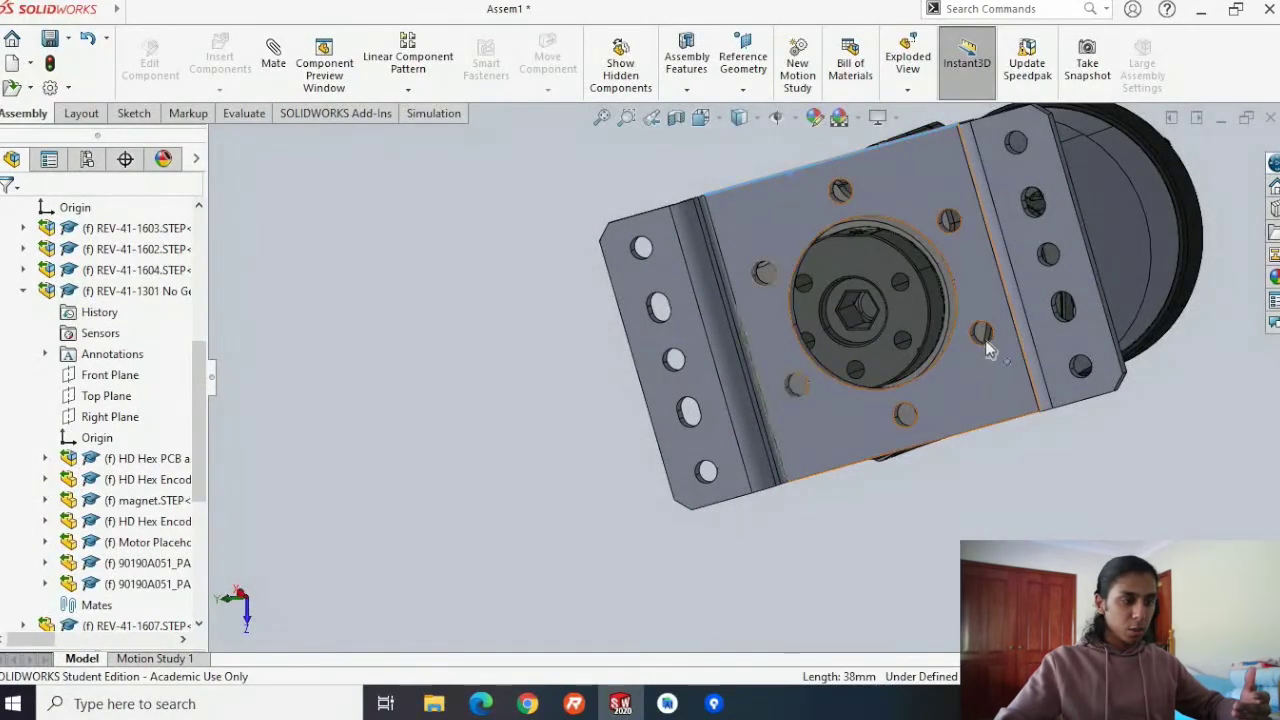
scroll(985, 345, down, 3)
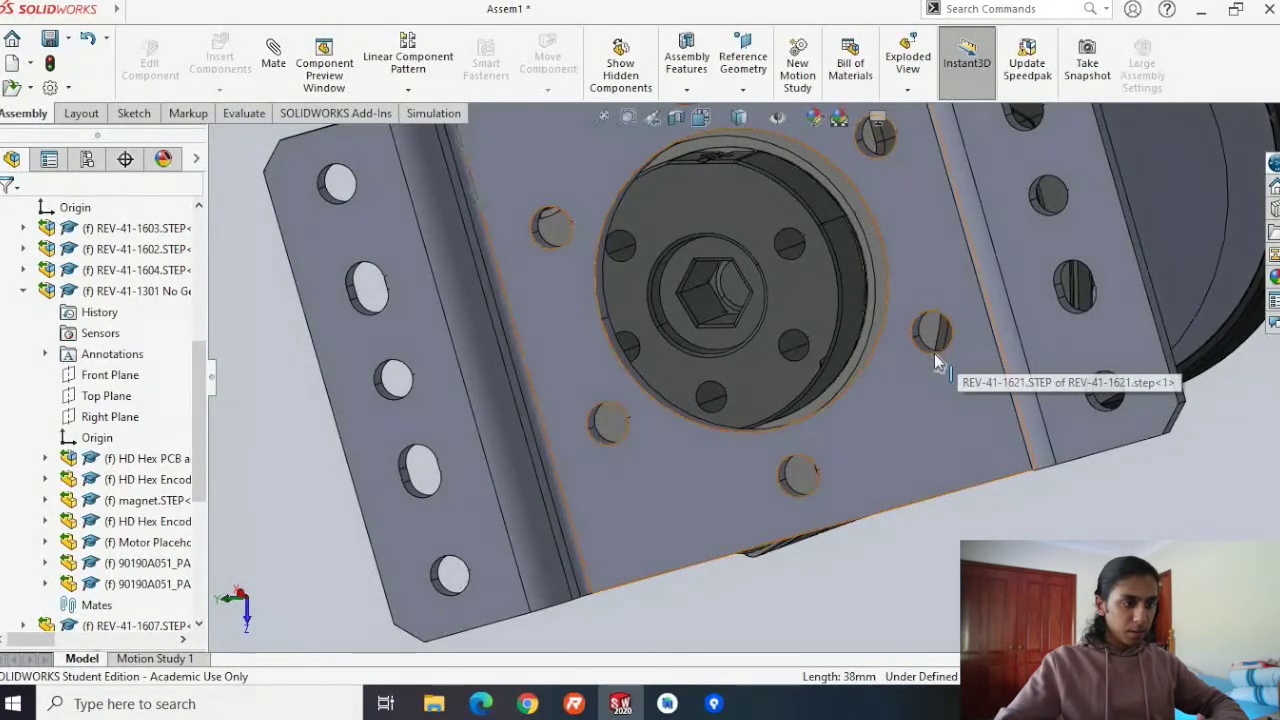
click(935, 356)
middle_drag(932, 340, 790, 332)
middle_drag(712, 414, 957, 567)
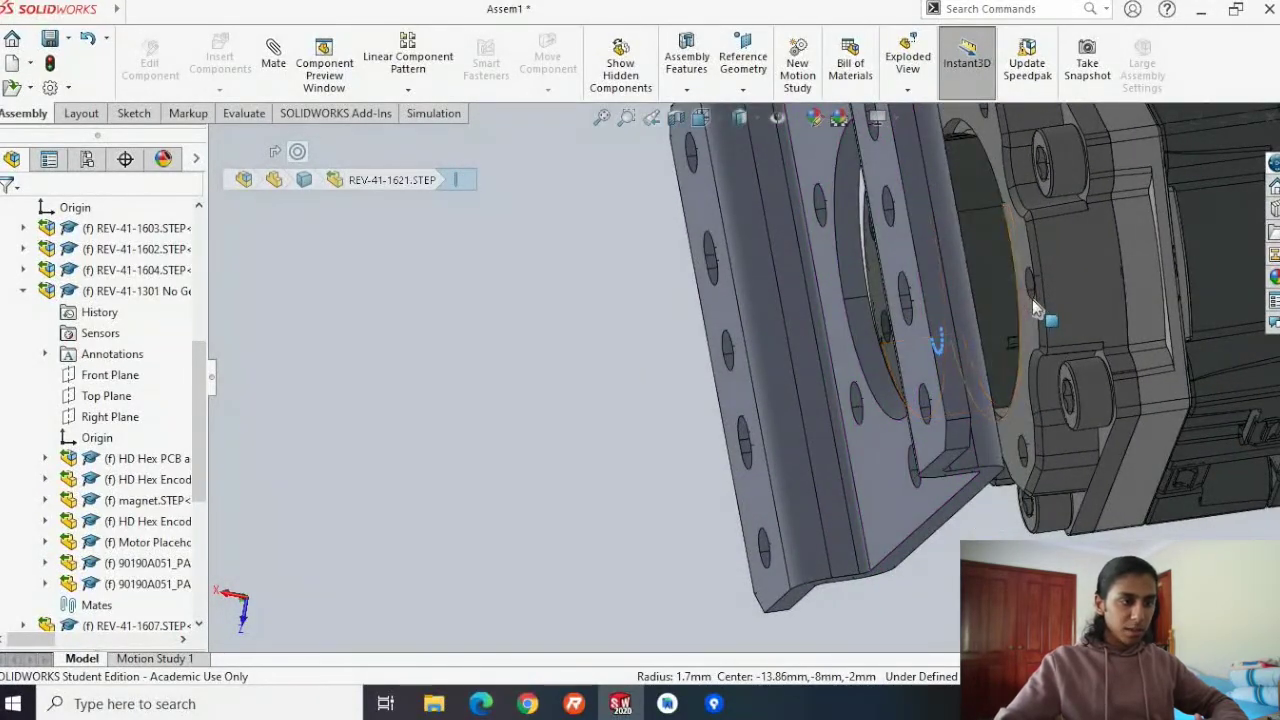
scroll(1145, 350, down, 5)
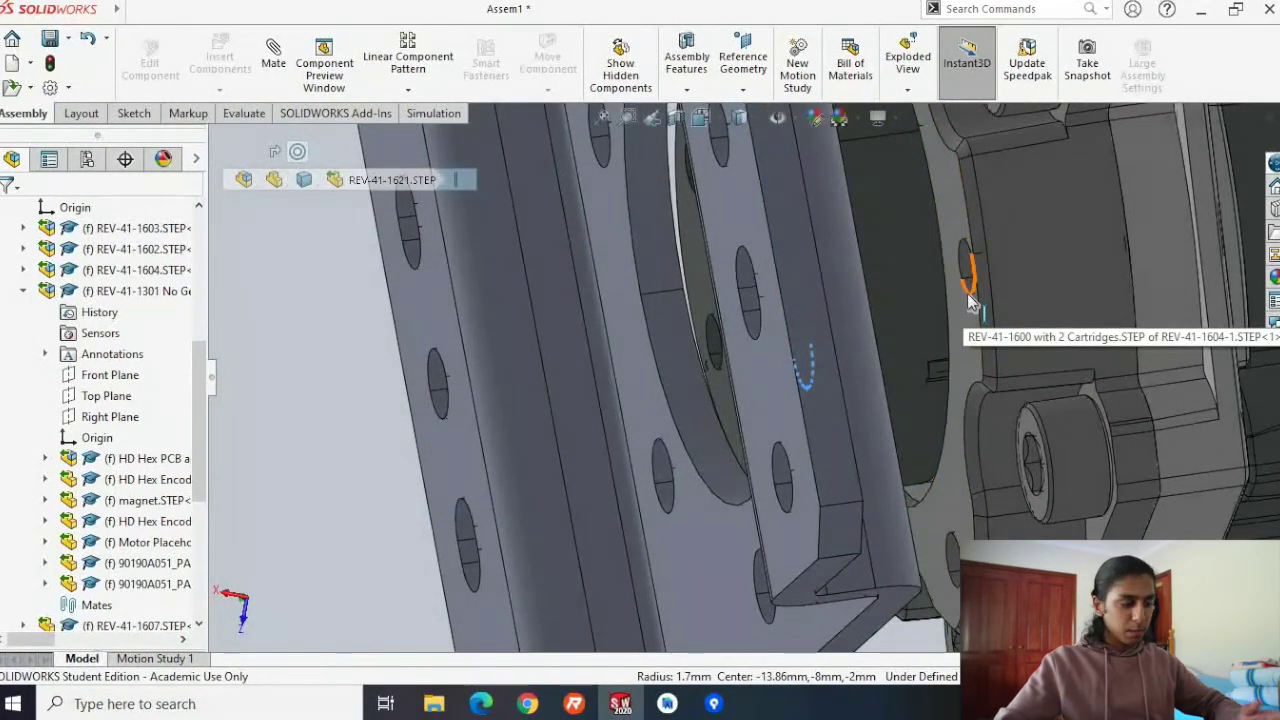
ctrl+click(967, 293)
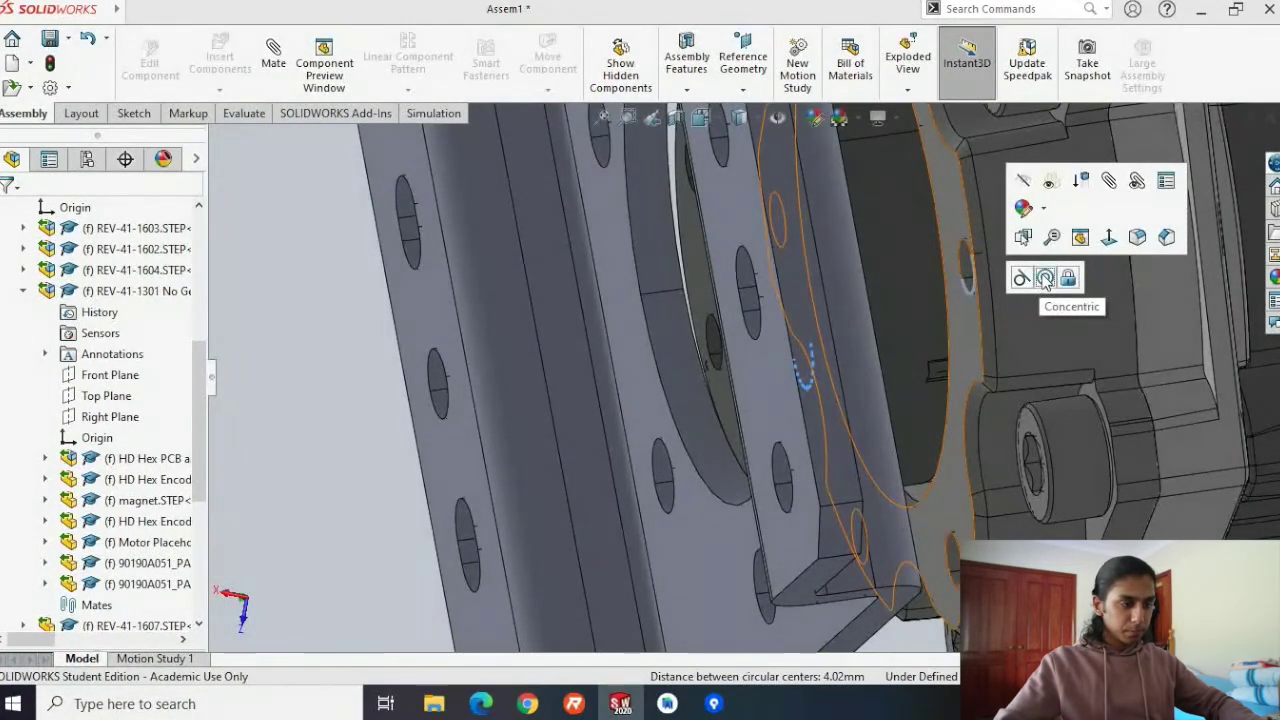
click(1045, 279)
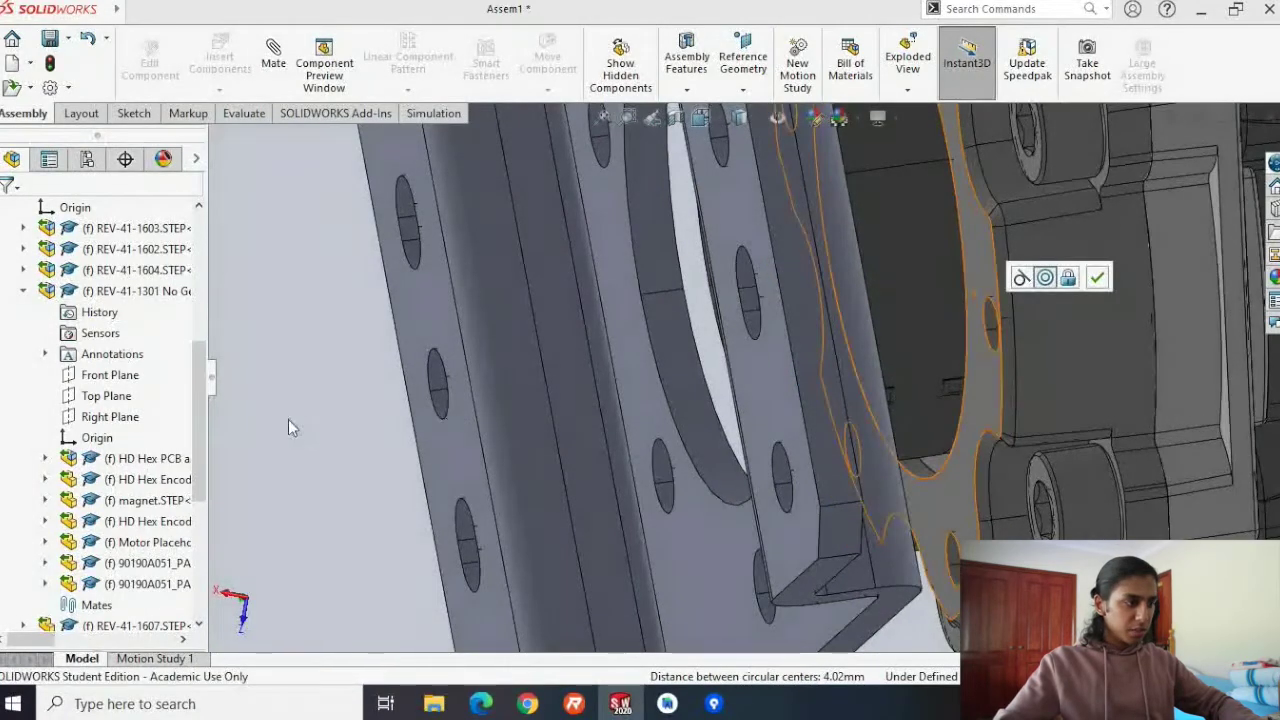
click(368, 426)
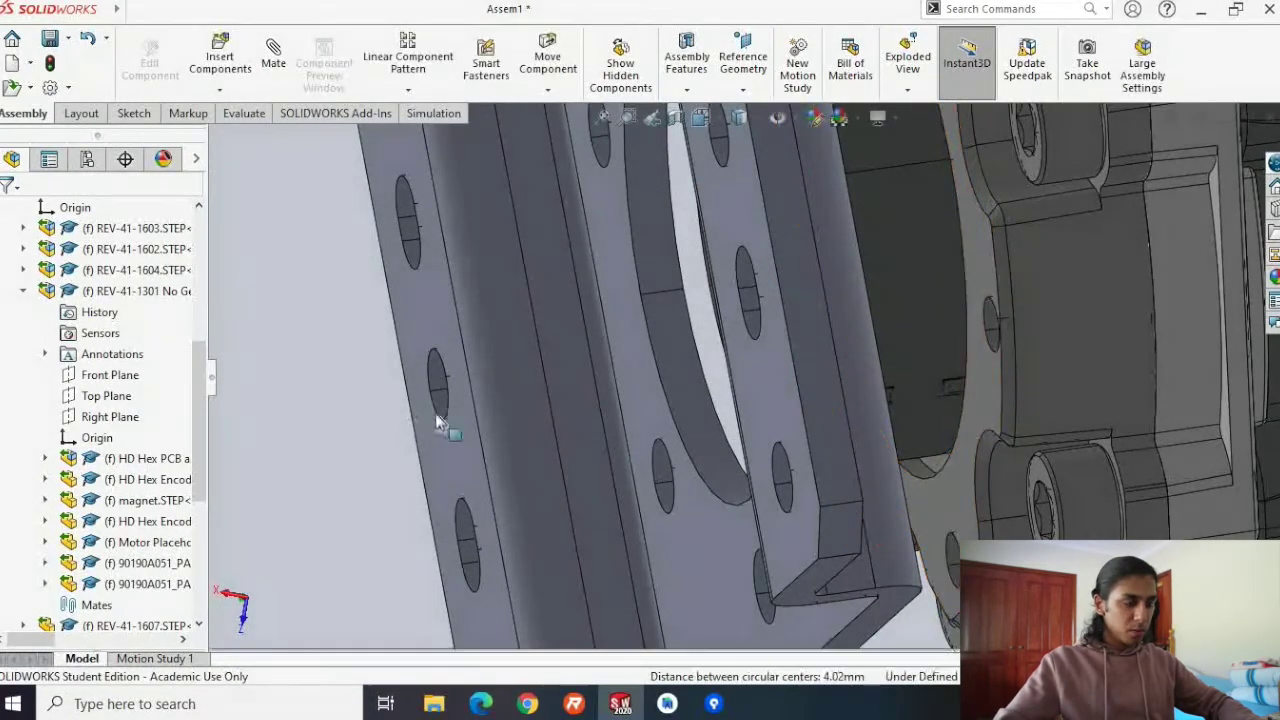
Check how the bracket's holes line up with the output cartridge and slide the bracket outward along its axis, away from the gearbox.
middle_drag(370, 408, 871, 365)
scroll(875, 377, up, 3)
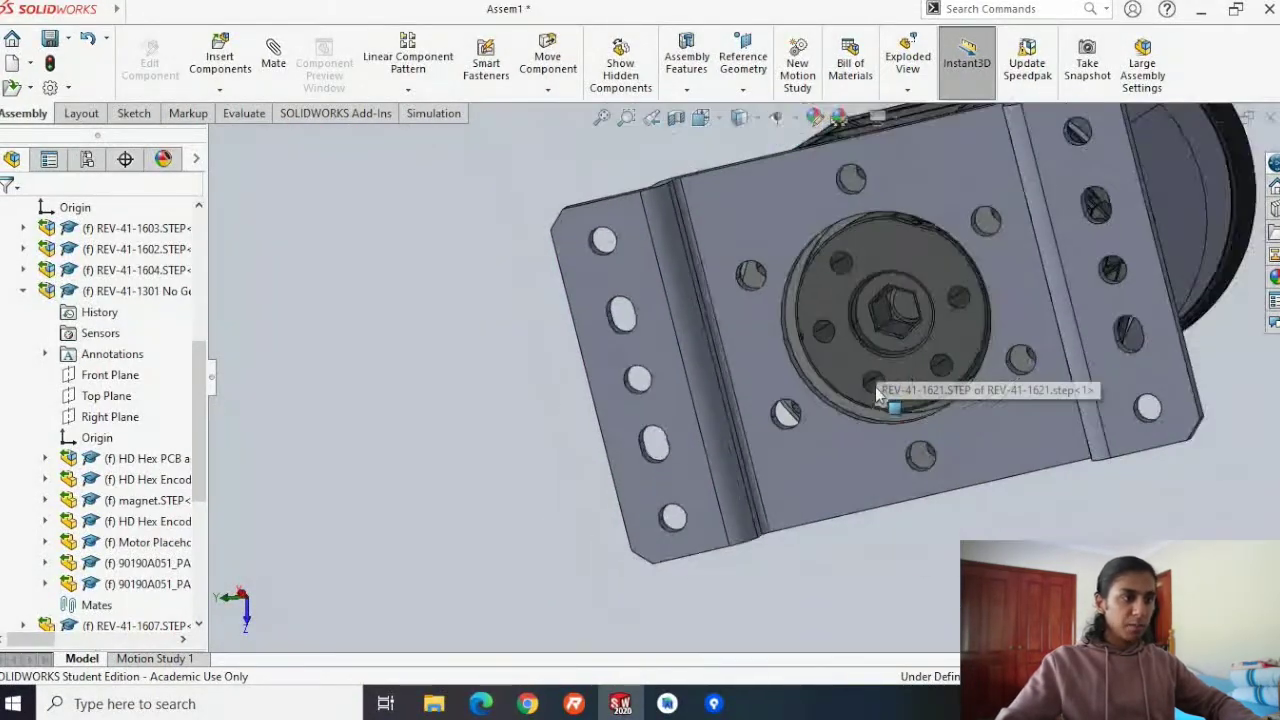
middle_drag(875, 377, 987, 517)
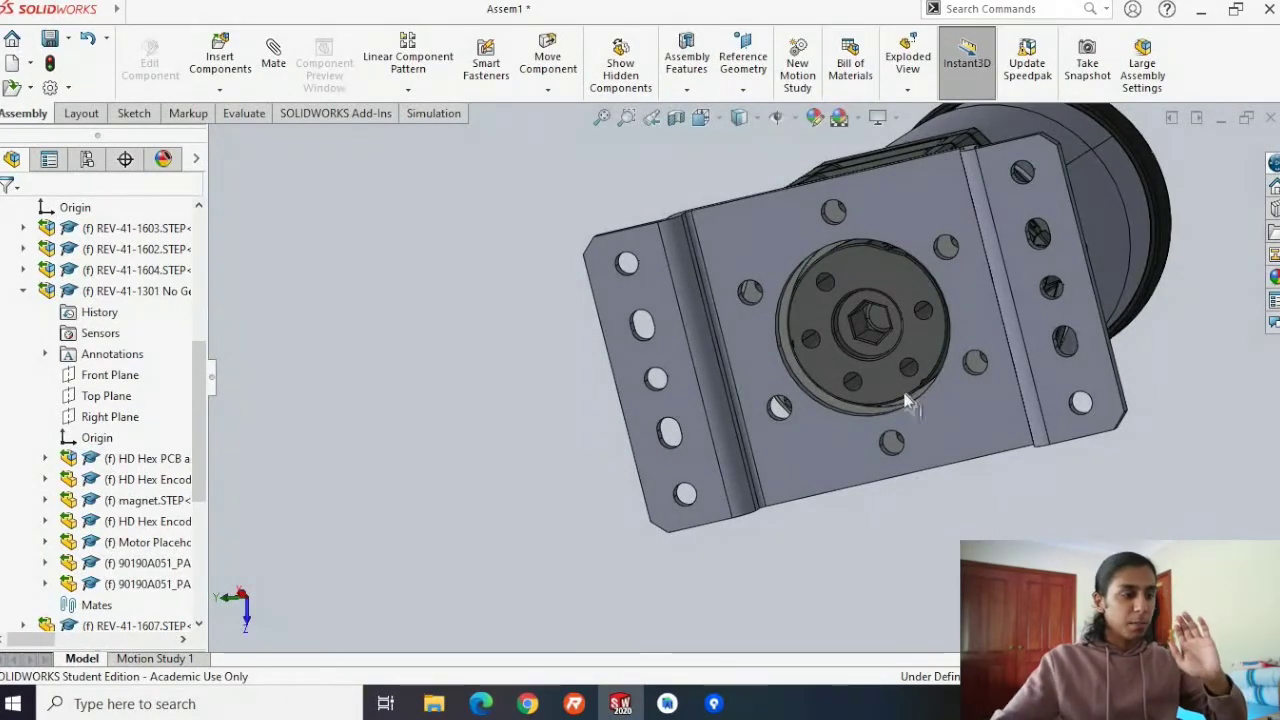
middle_drag(695, 413, 703, 257)
click(810, 285)
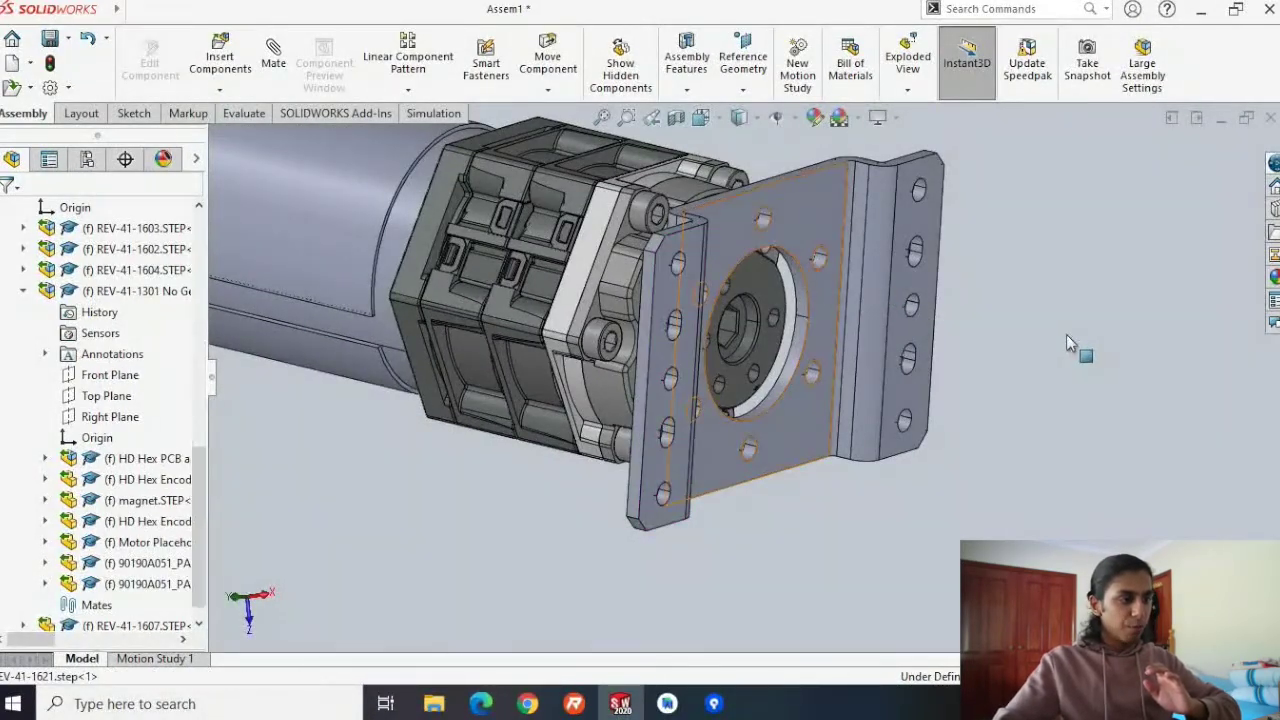
middle_drag(1090, 347, 1150, 375)
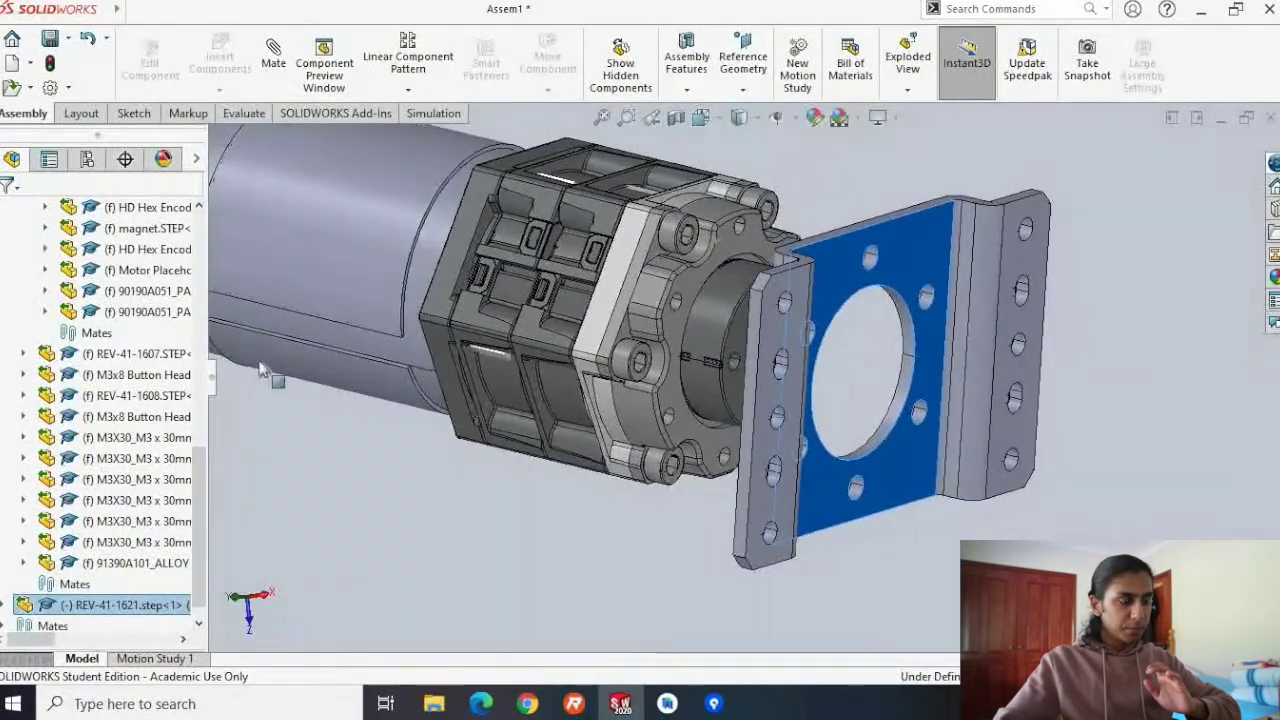
Mate the gearbox-facing side of the bracket's central plate coincident with the output cartridge's front mounting face.
middle_drag(372, 470, 491, 480)
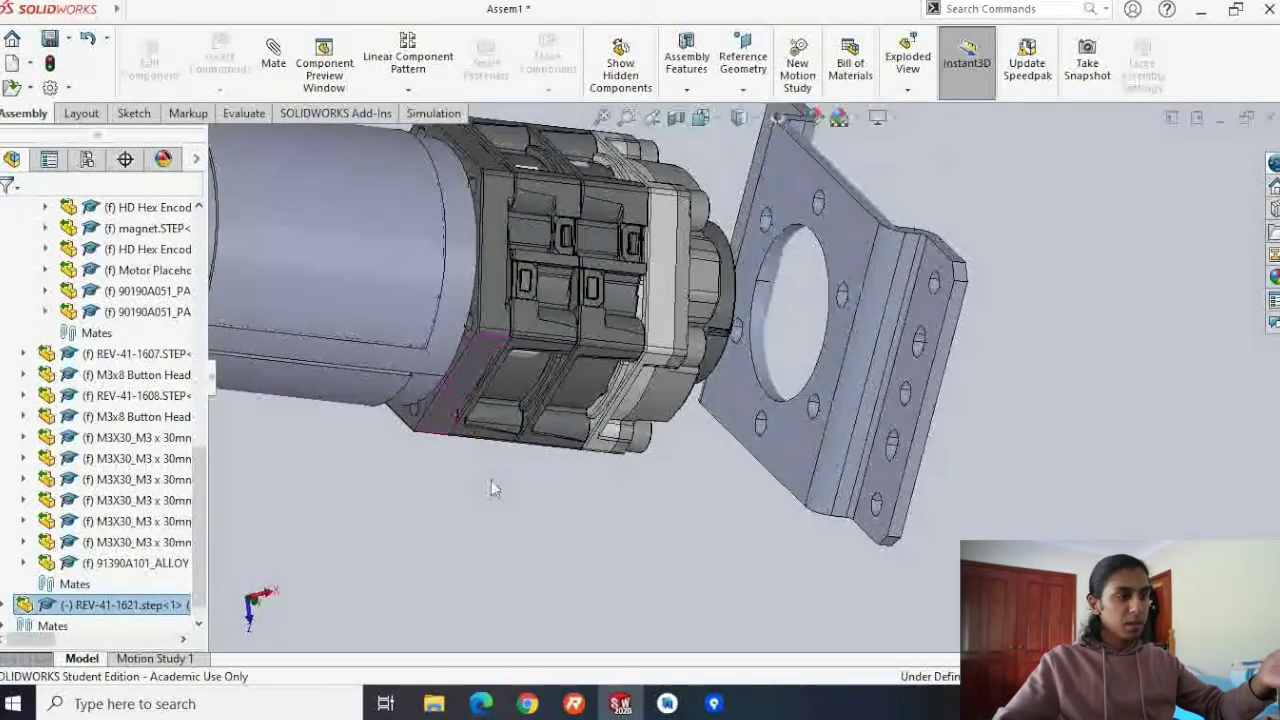
click(845, 246)
middle_drag(1010, 280, 971, 272)
scroll(967, 300, up, 3)
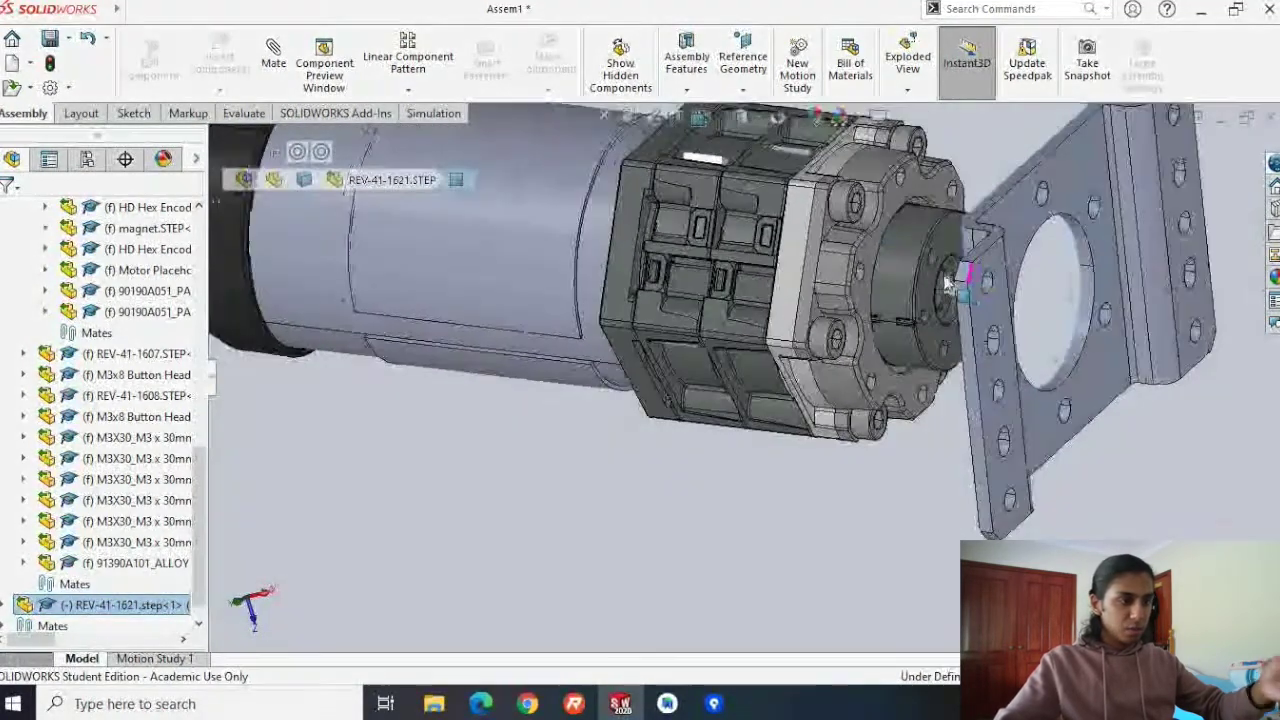
click(868, 247)
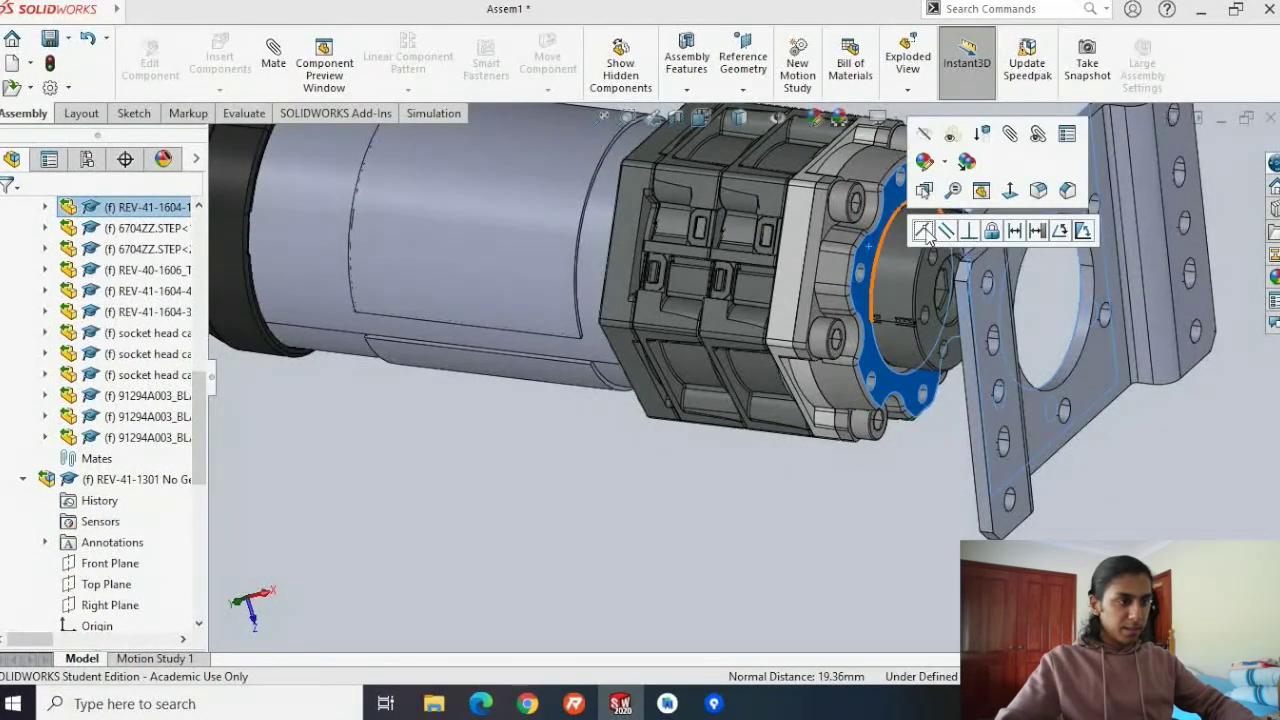
click(923, 231)
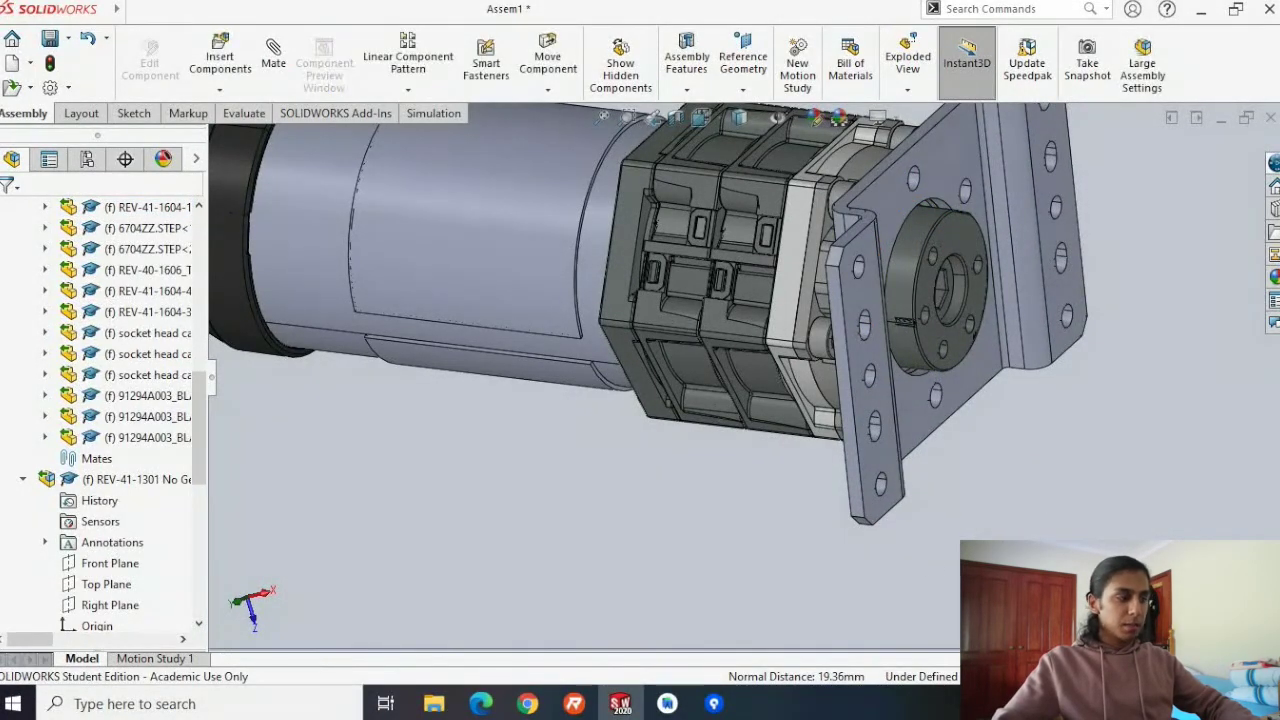
Try moving the bracket by its side flange to test the mates, and undo the movement.
scroll(1070, 447, up, 4)
middle_drag(1070, 447, 898, 336)
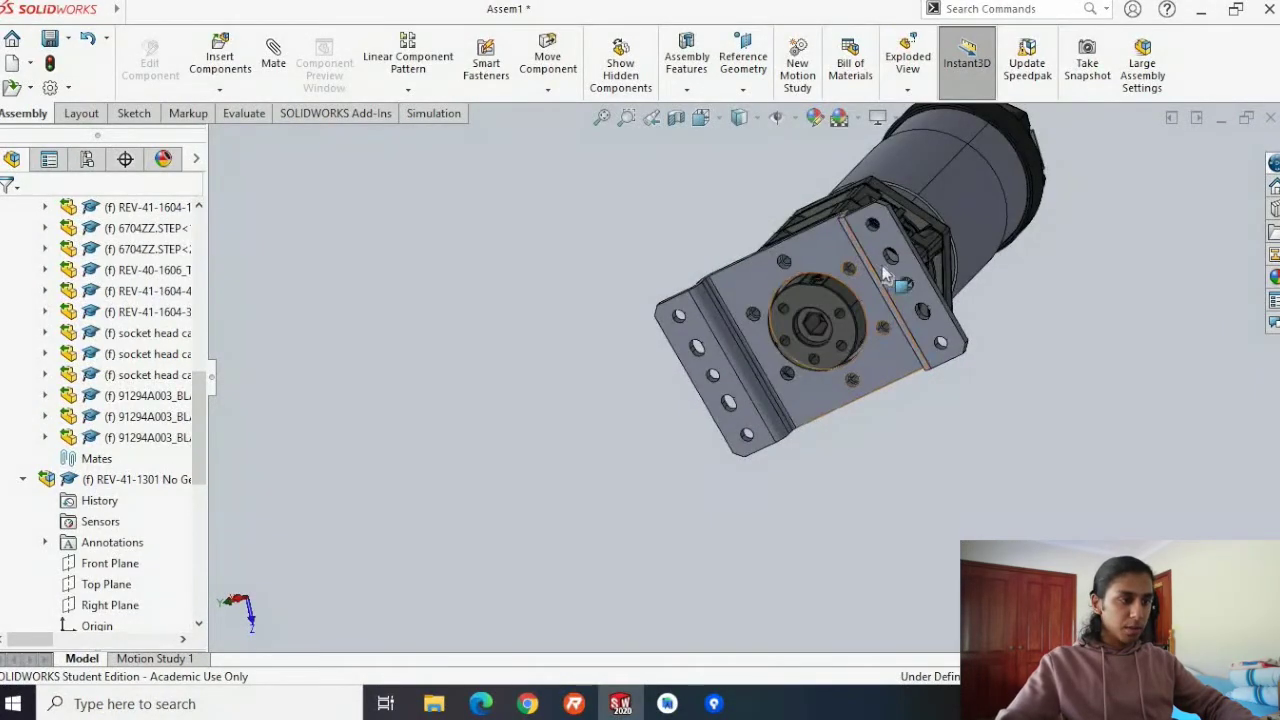
drag(889, 240, 772, 405)
key(ctrl+z)
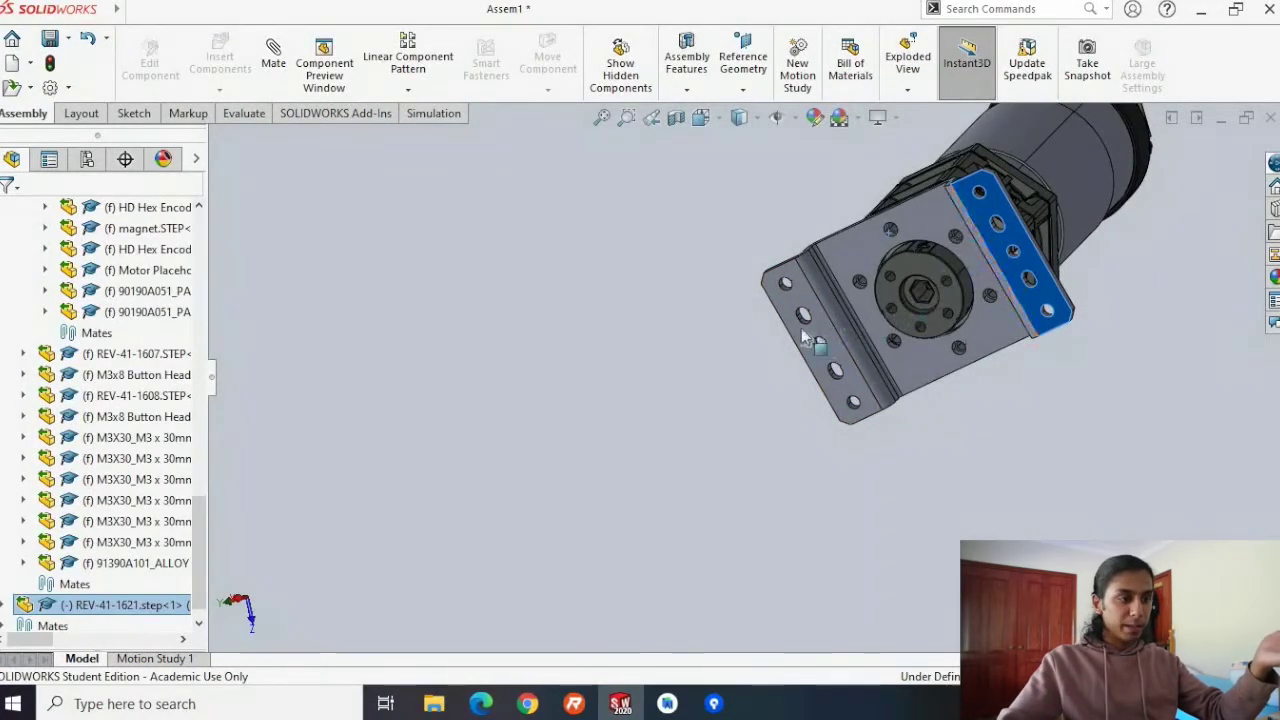
key(ctrl+z)
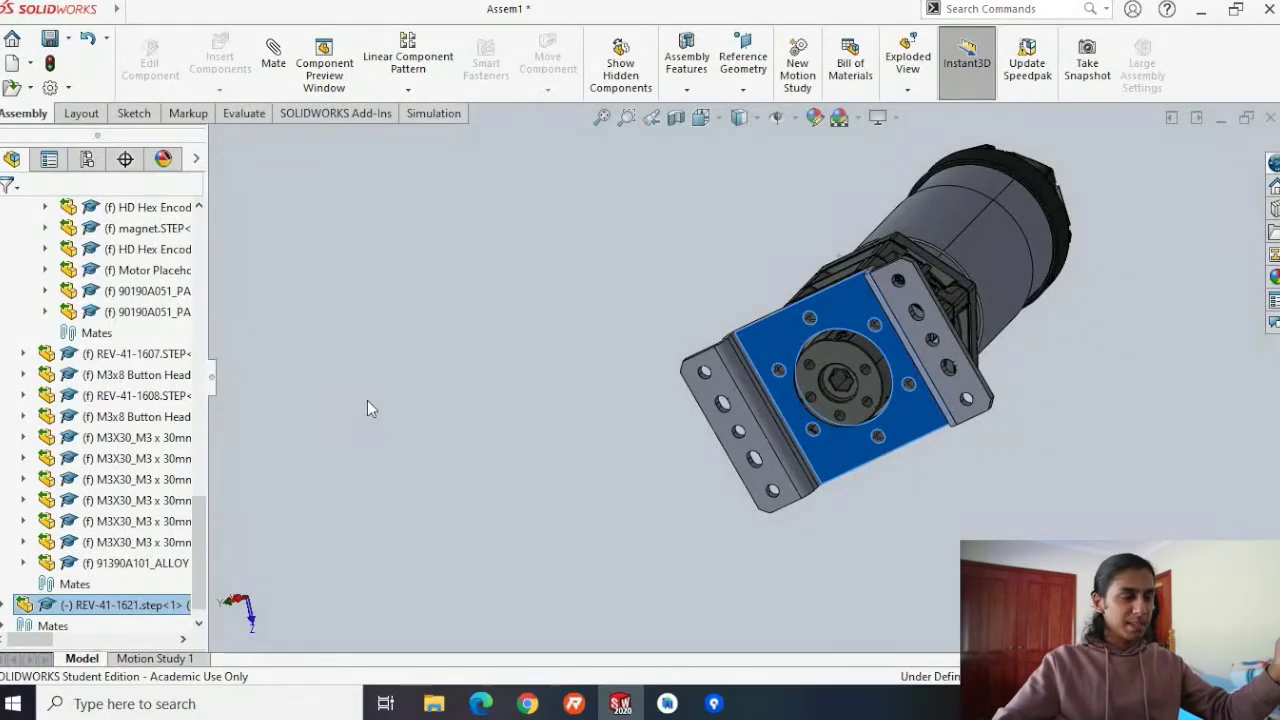
Inspect the bracket on the gearbox, compare it with the guide's completed assembly illustration in the browser, and return to SolidWorks.
middle_drag(443, 381, 770, 342)
middle_drag(1083, 340, 960, 386)
scroll(770, 393, down, 5)
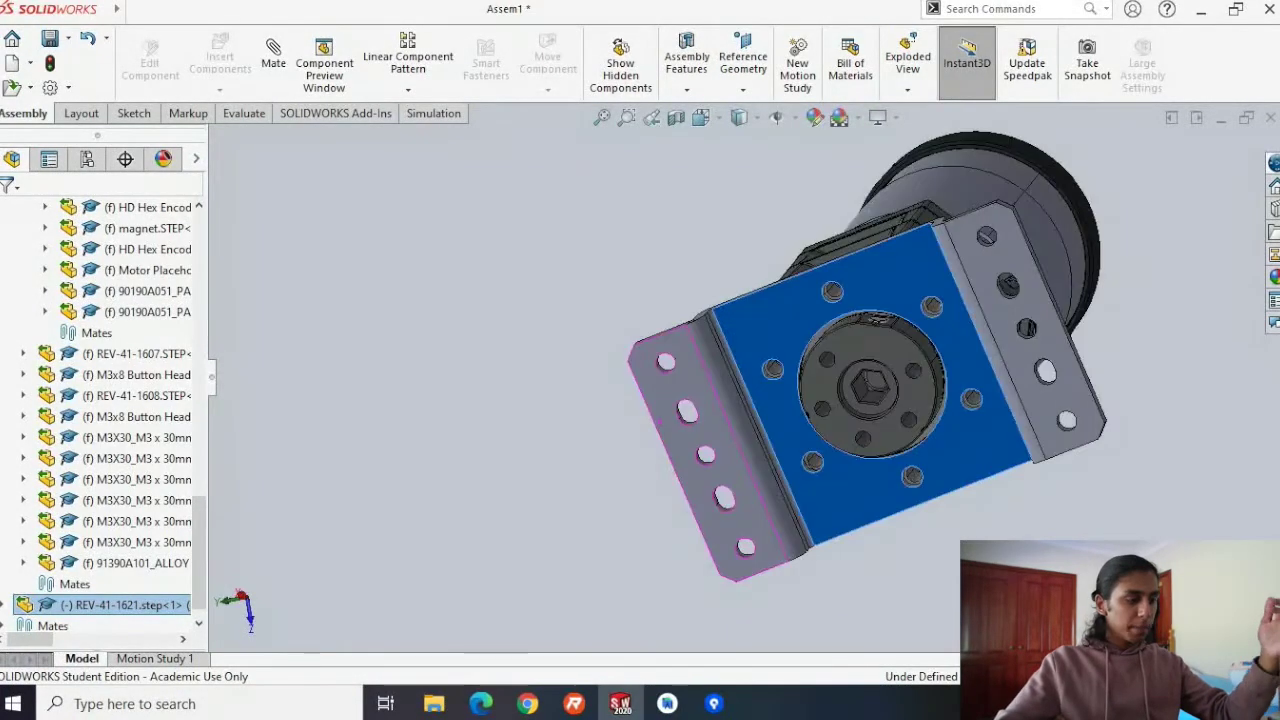
click(484, 705)
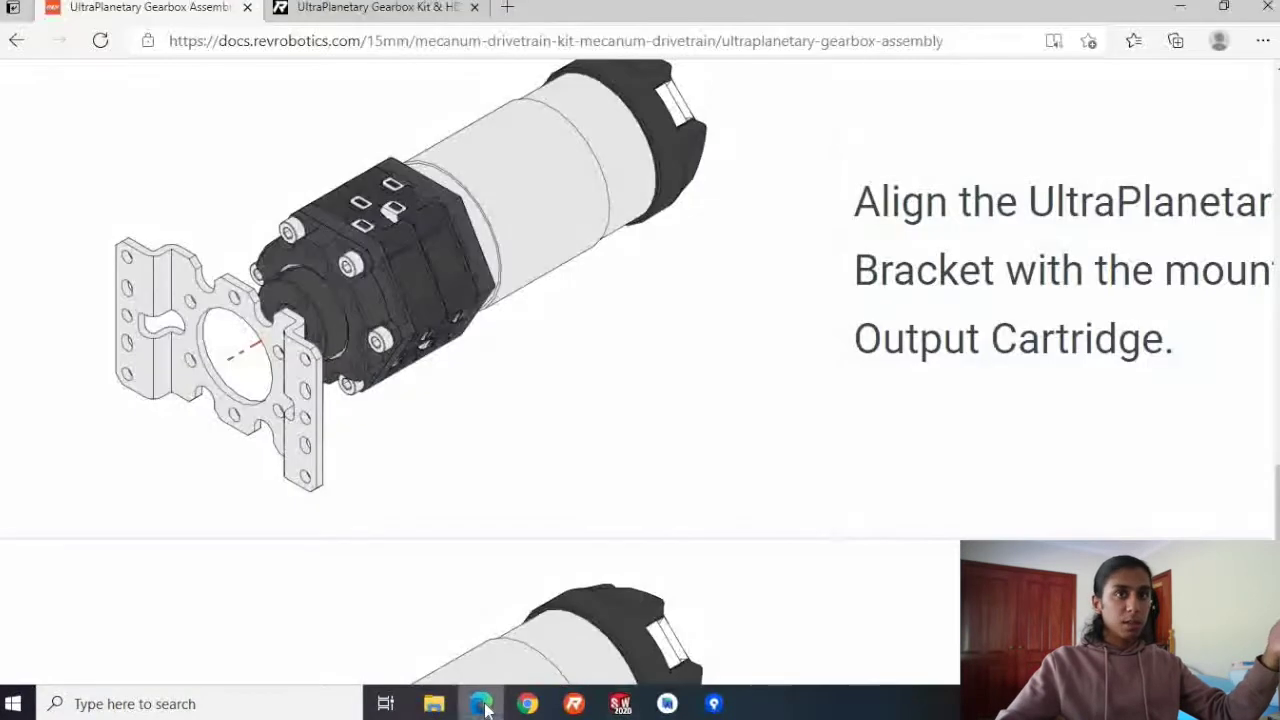
scroll(341, 449, down, 9)
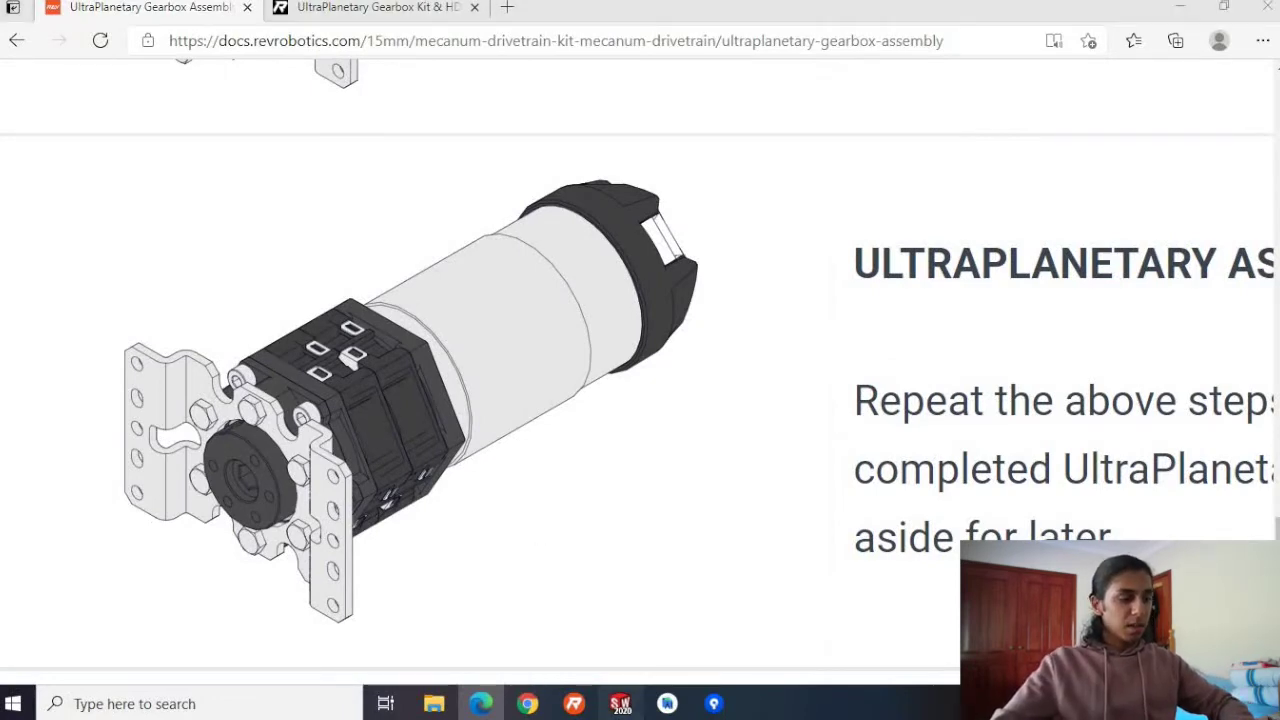
key(alt+Tab)
click(468, 415)
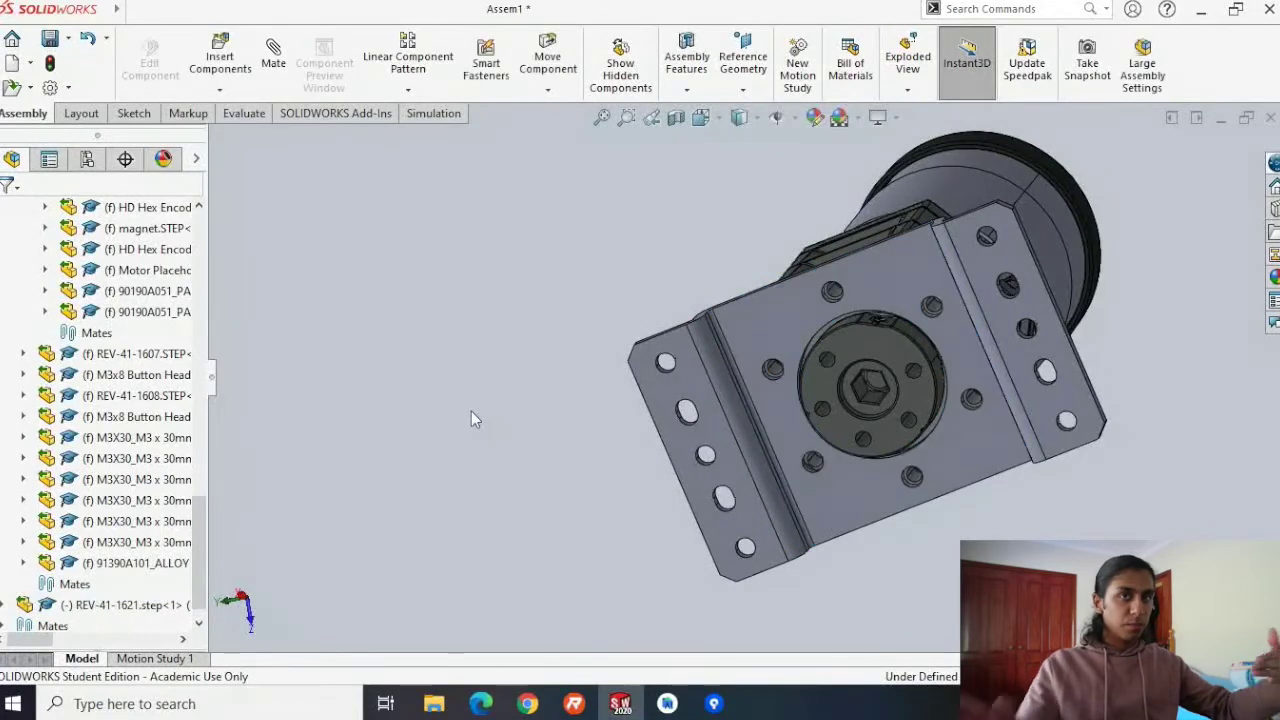
Switch to the browser guide, review the completed UltraPlanetary assembly, and examine the full illustration on the Mecanum Drivetrain Kit page.
scroll(466, 412, up, 3)
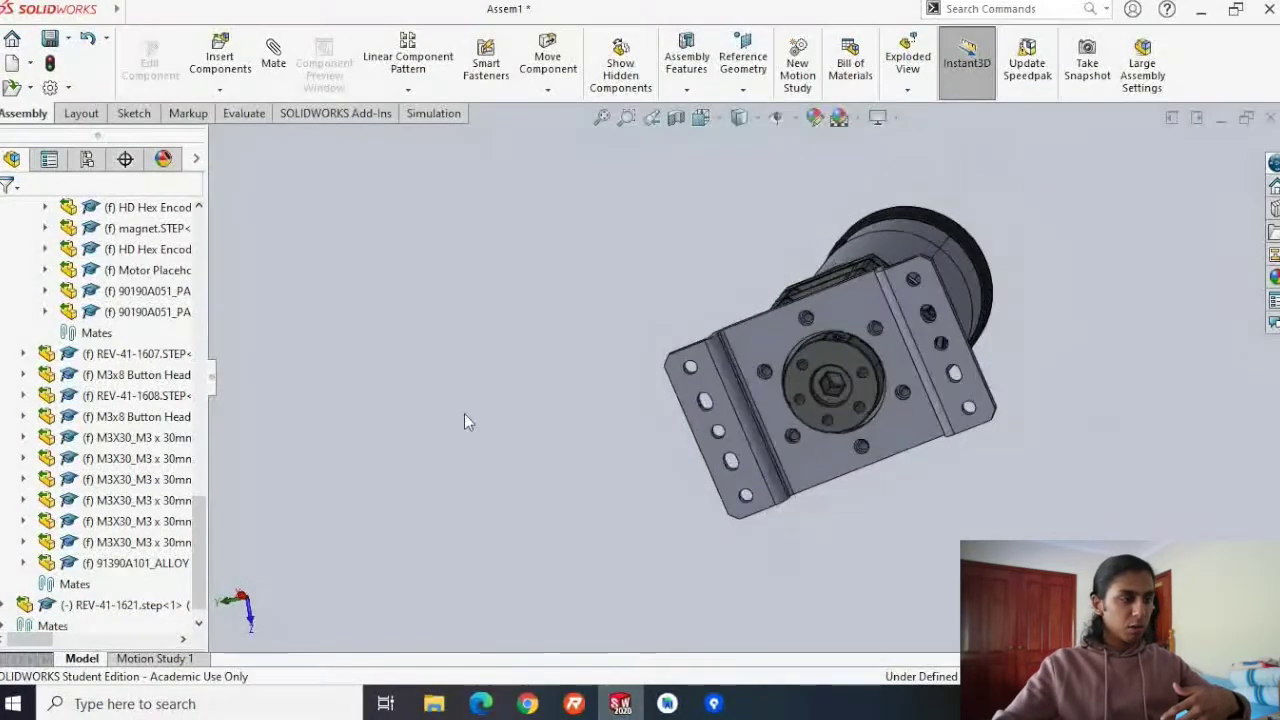
middle_drag(498, 425, 318, 320)
key(f)
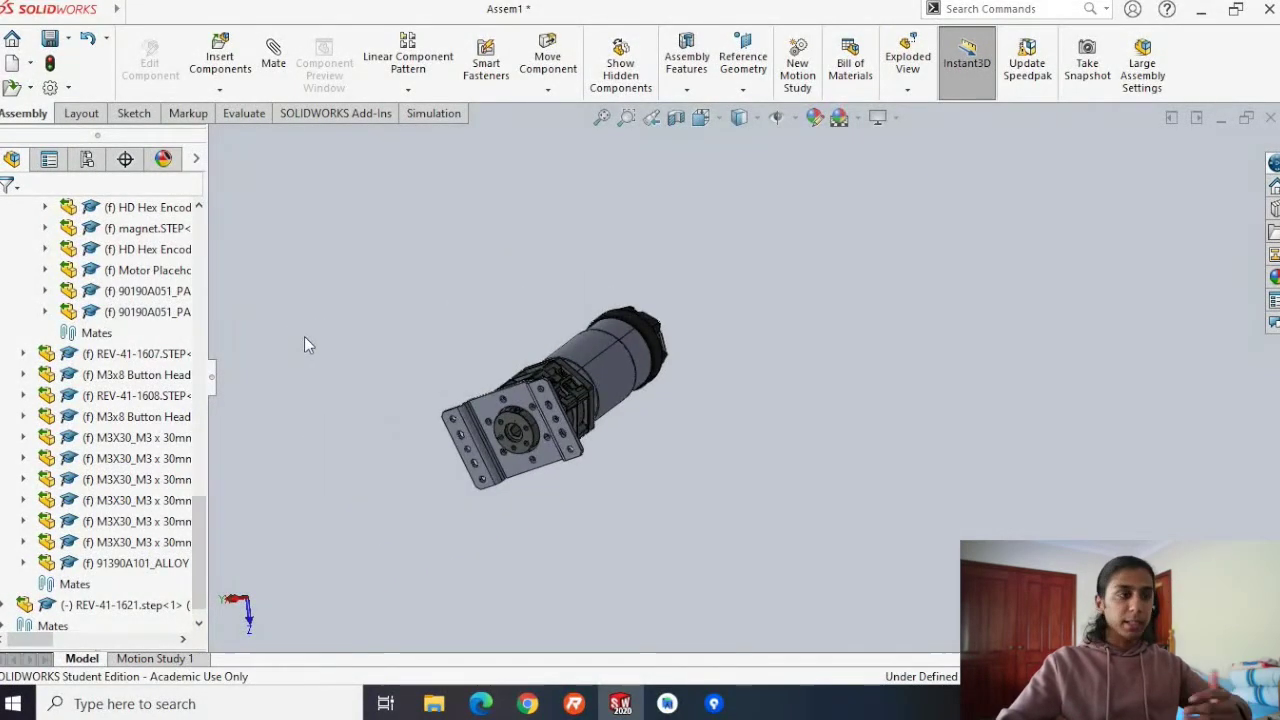
click(500, 665)
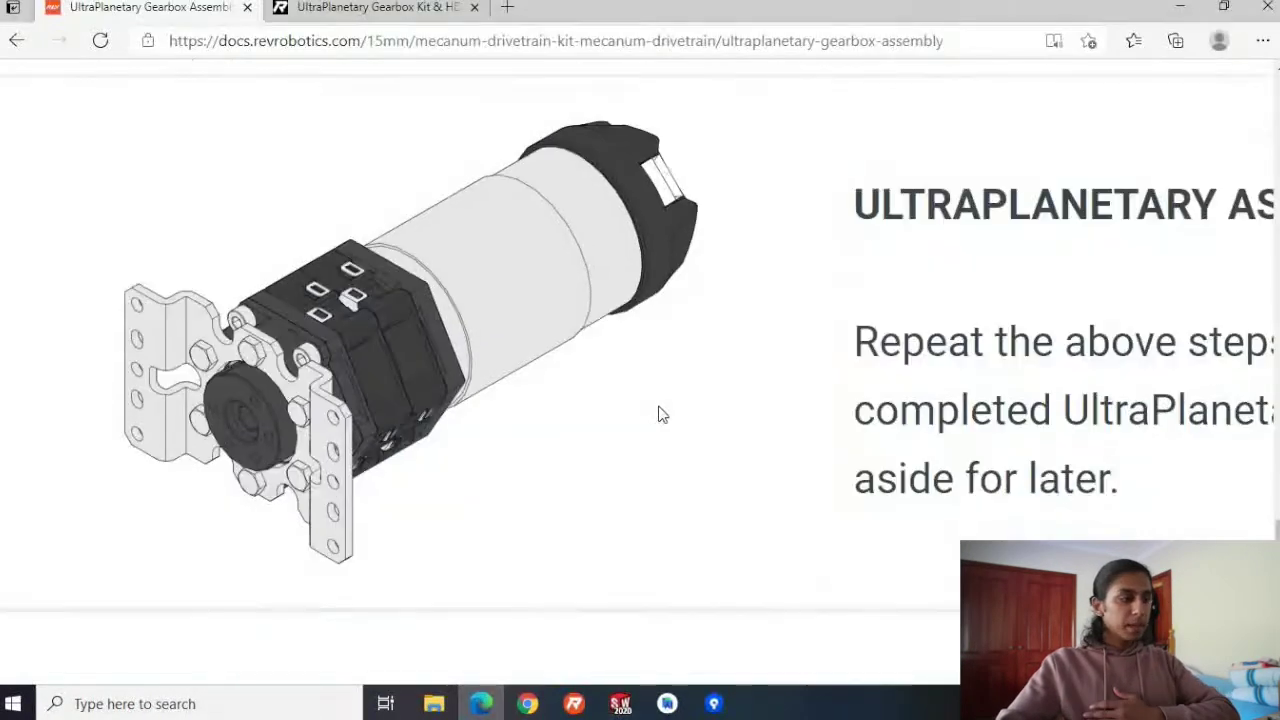
scroll(659, 421, down, 5)
ctrl+scroll(659, 421, down, 4)
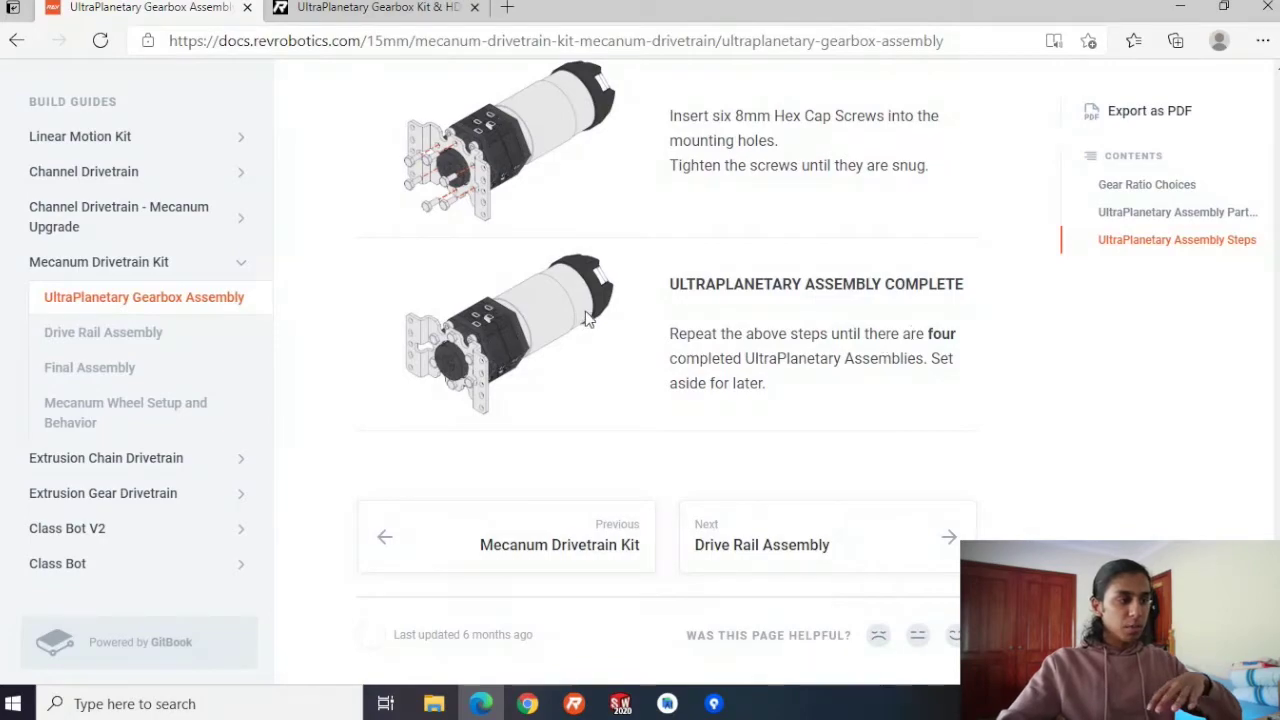
scroll(588, 318, up, 15)
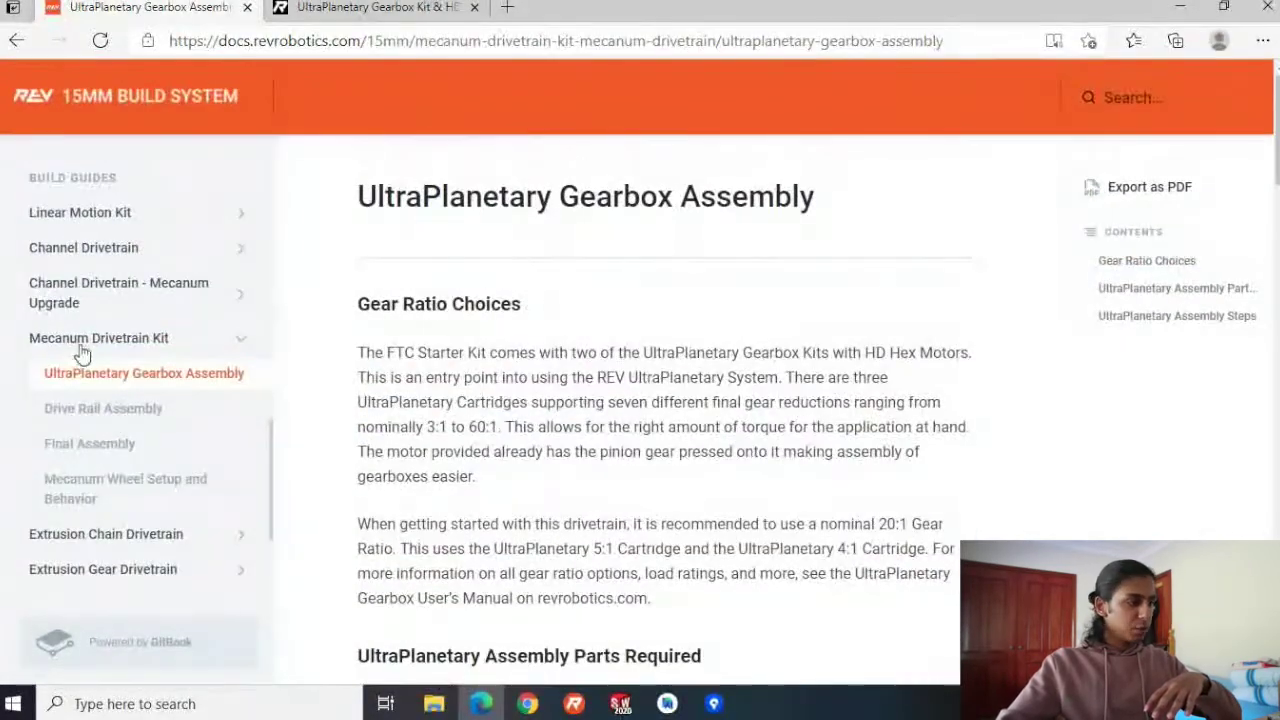
click(118, 340)
scroll(540, 423, down, 5)
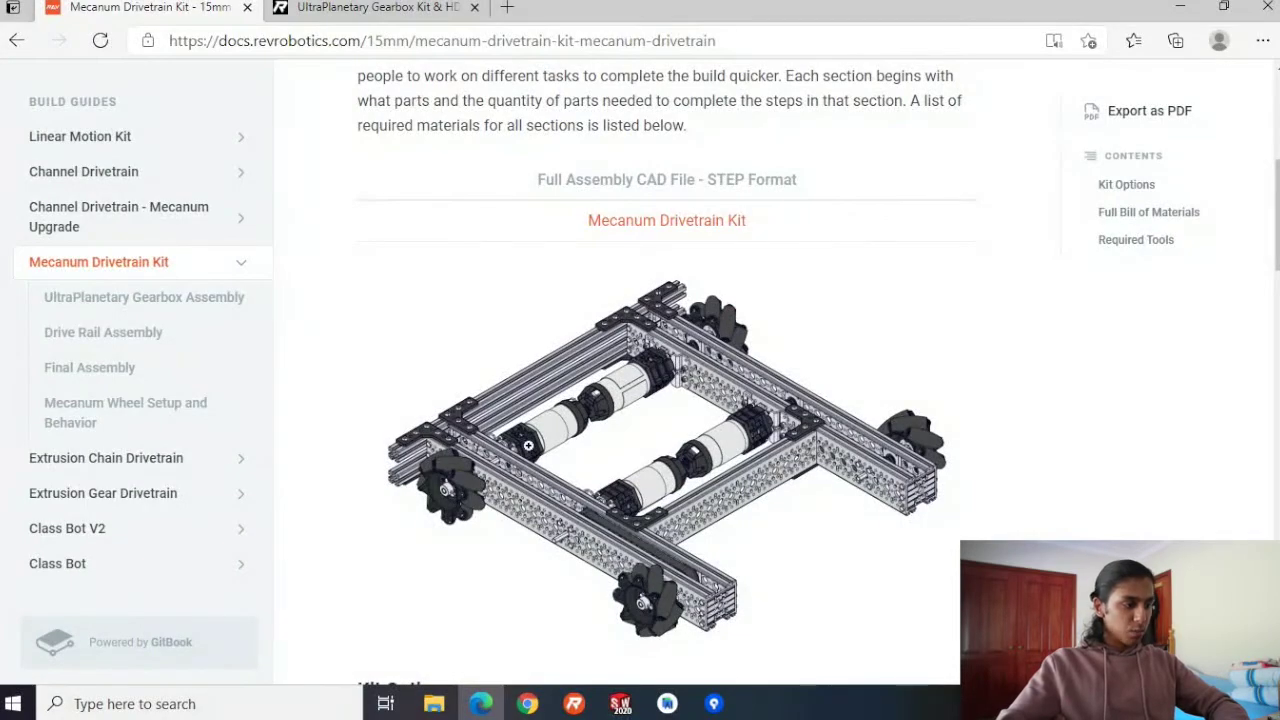
click(527, 445)
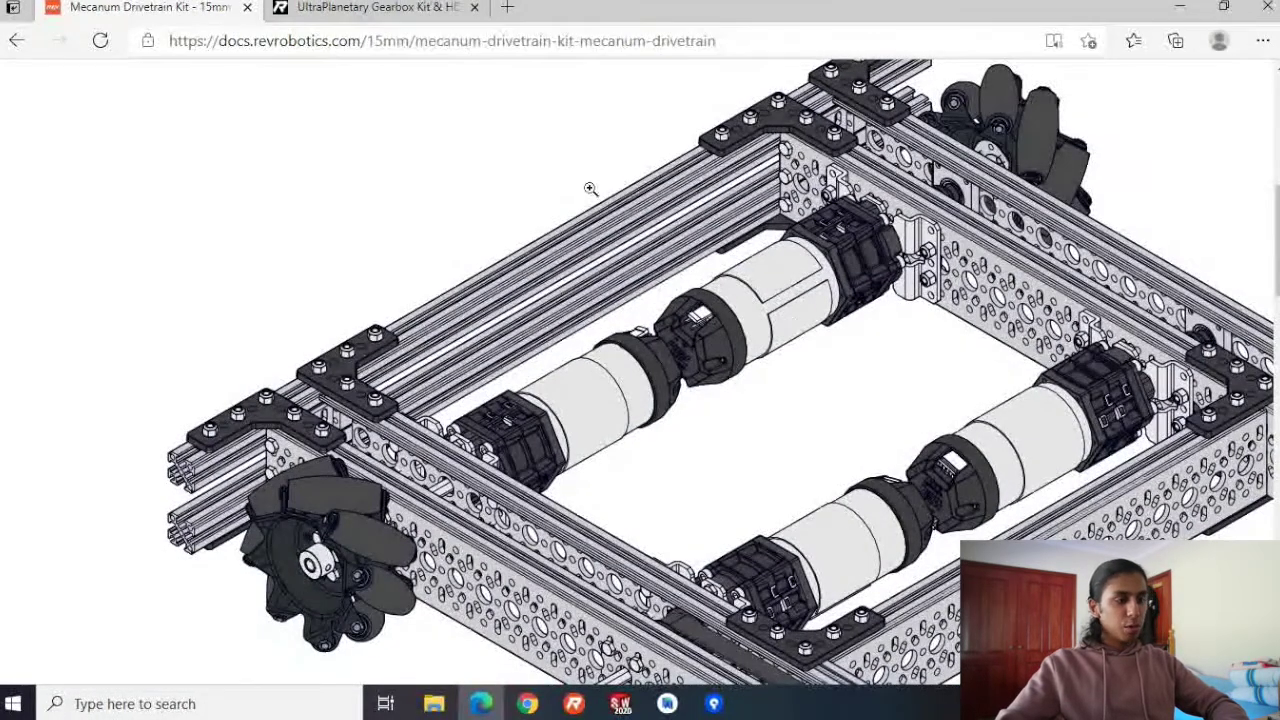
click(804, 332)
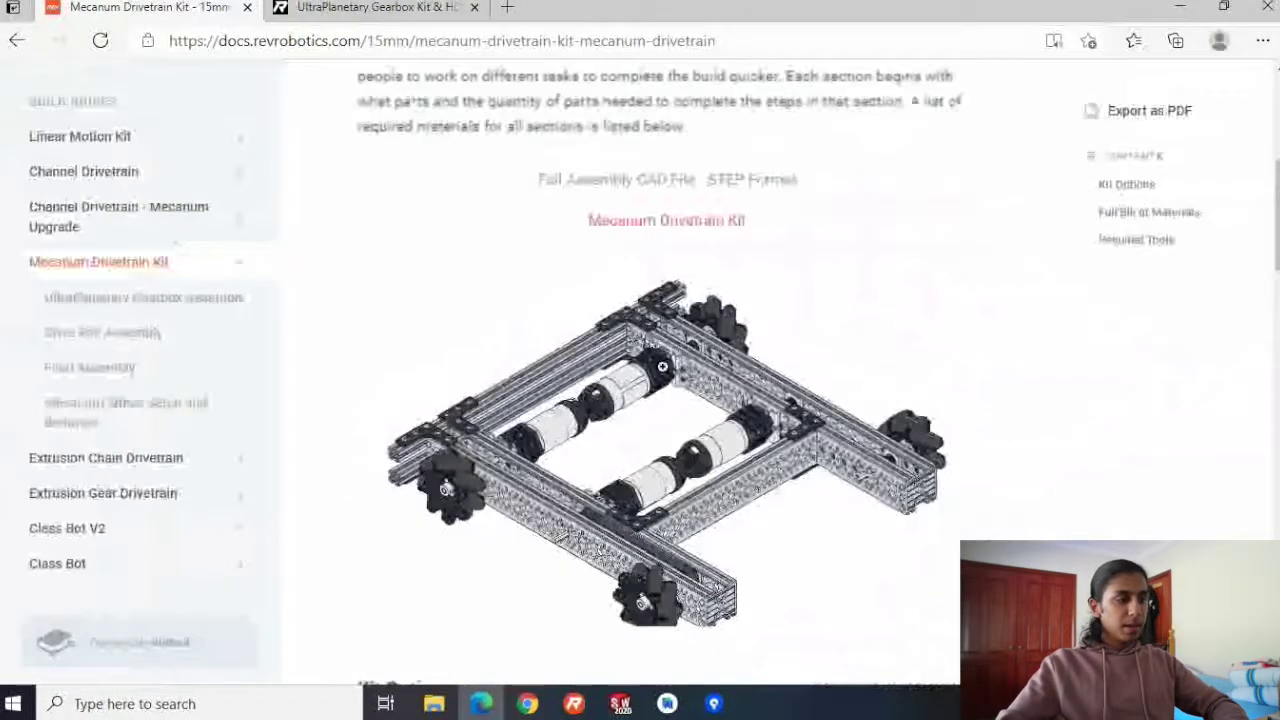
Review the guide's Drive Rail Assembly steps through to the completed drive rail, and return to SolidWorks.
click(103, 332)
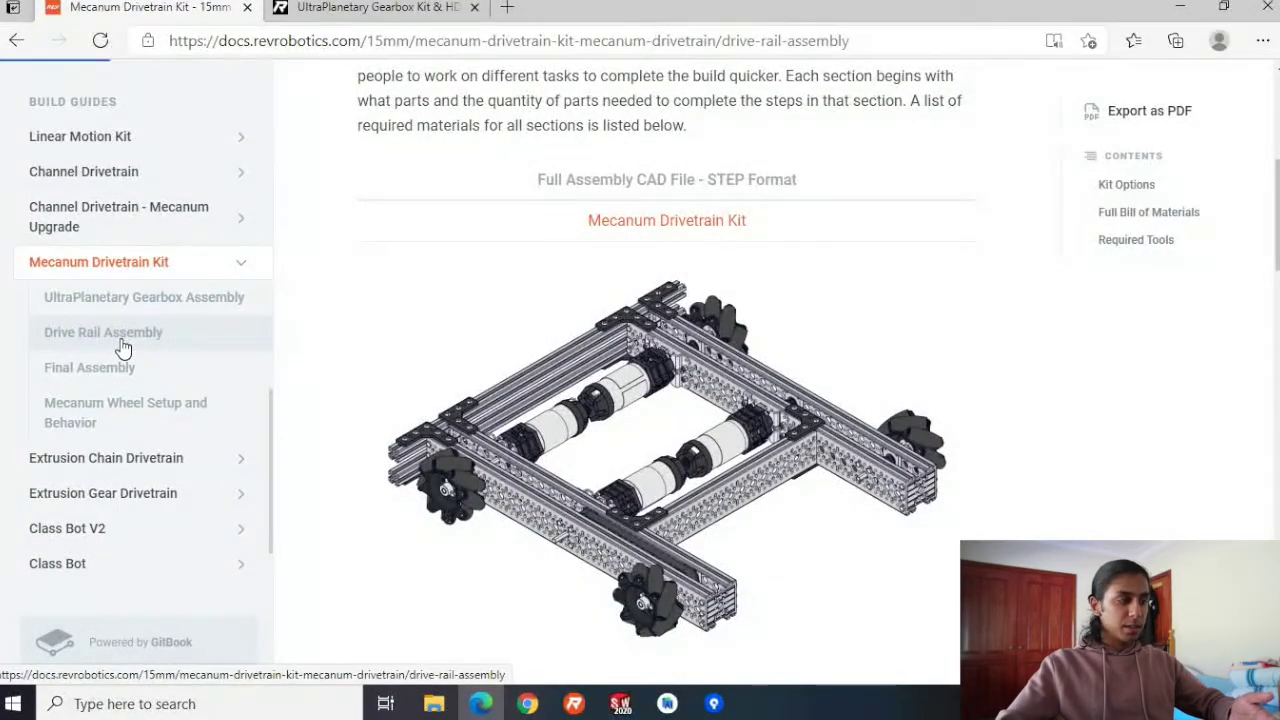
scroll(737, 429, down, 10)
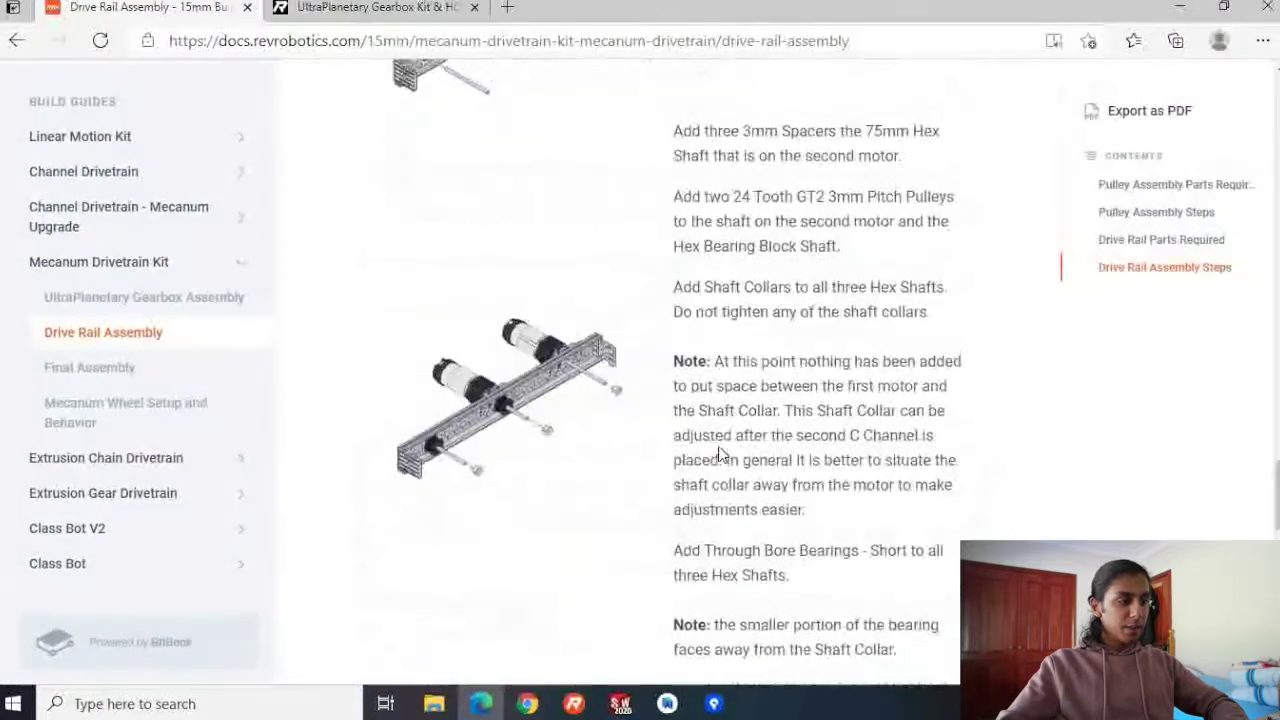
scroll(722, 453, down, 10)
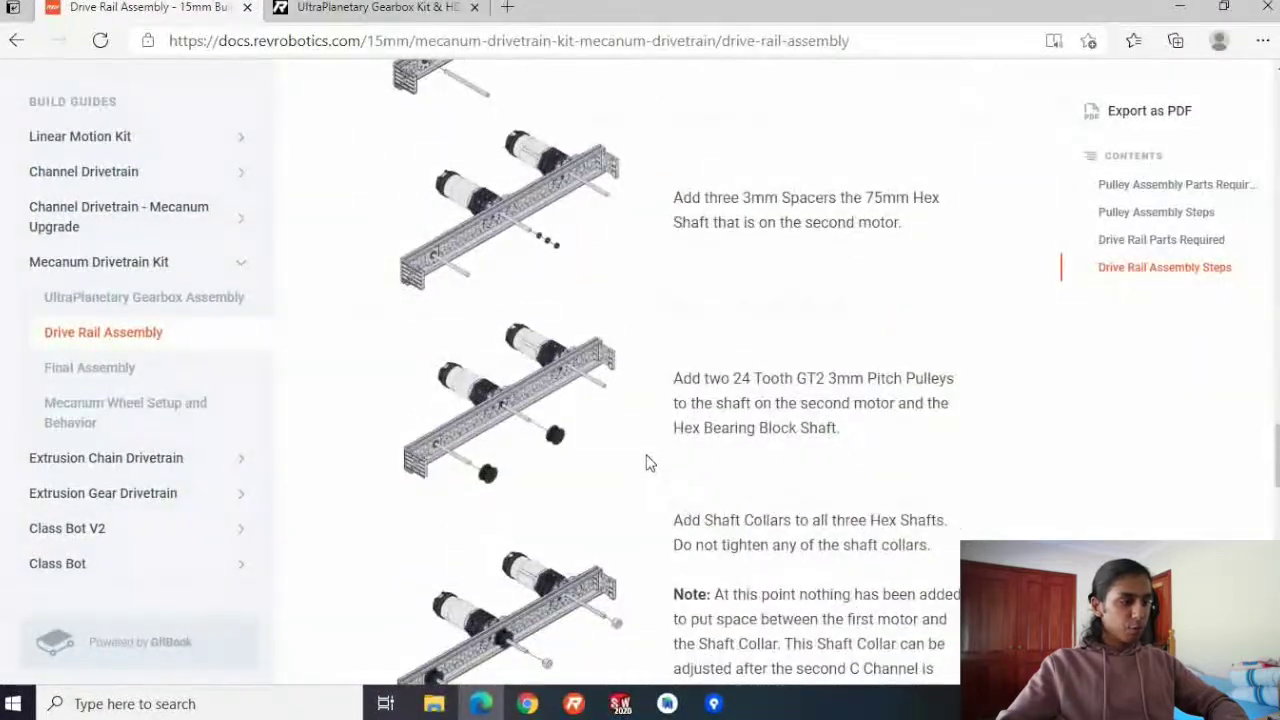
scroll(645, 463, down, 10)
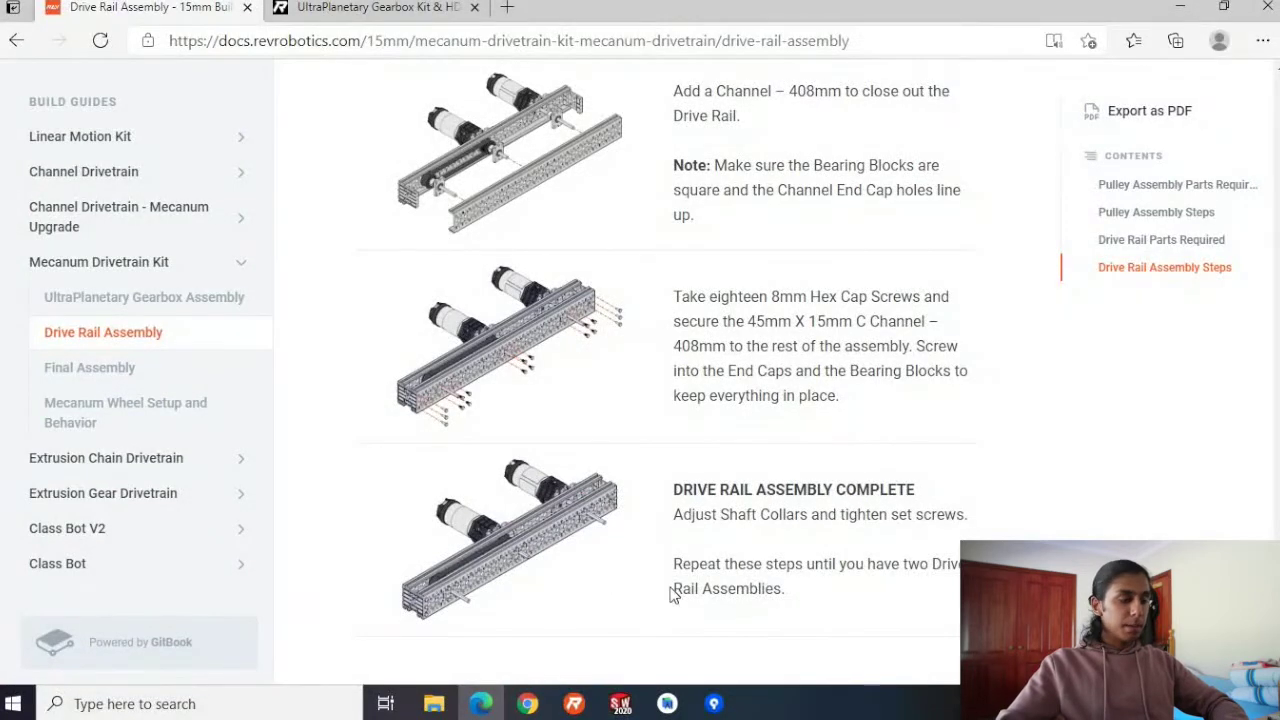
click(612, 704)
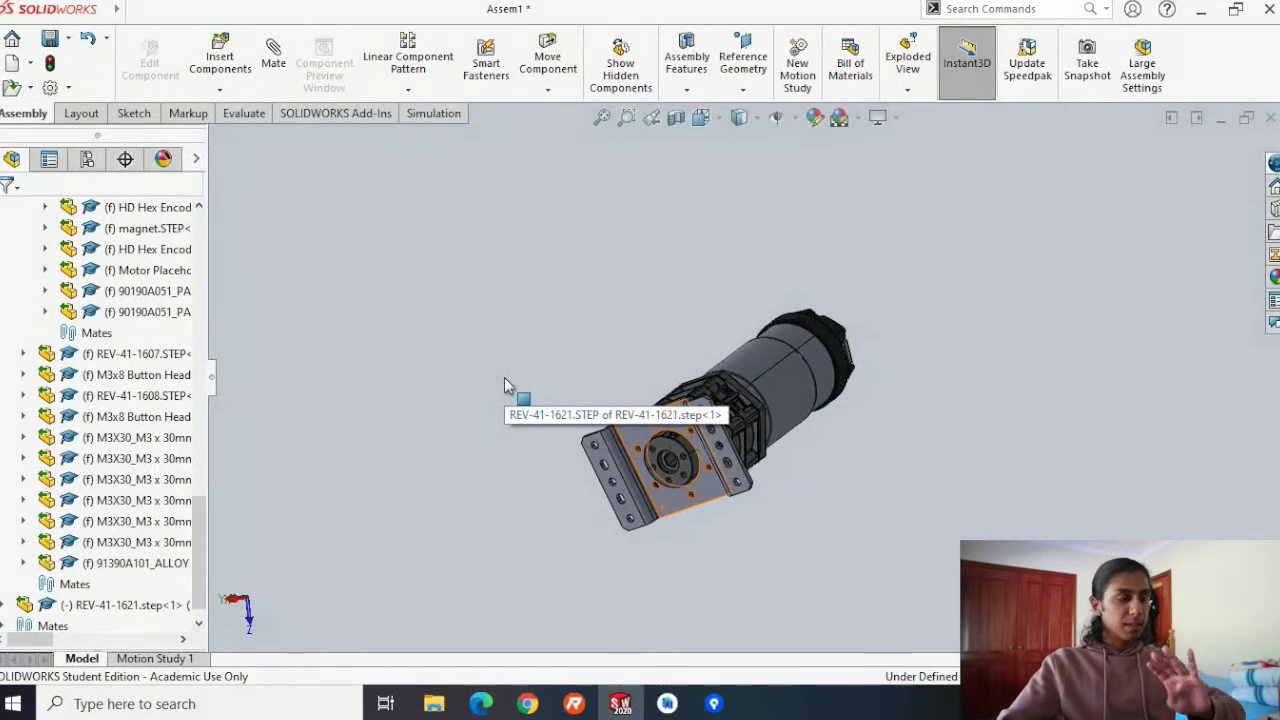
scroll(512, 375, up, 2)
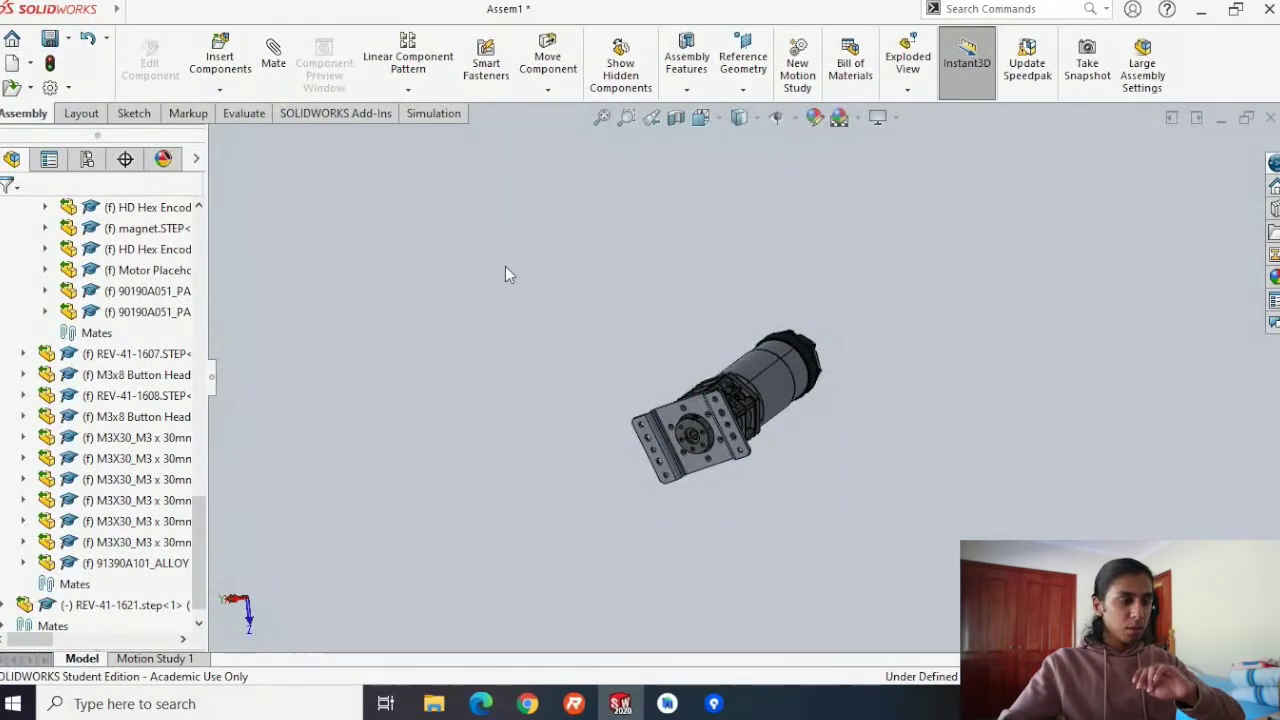
drag(508, 262, 980, 554)
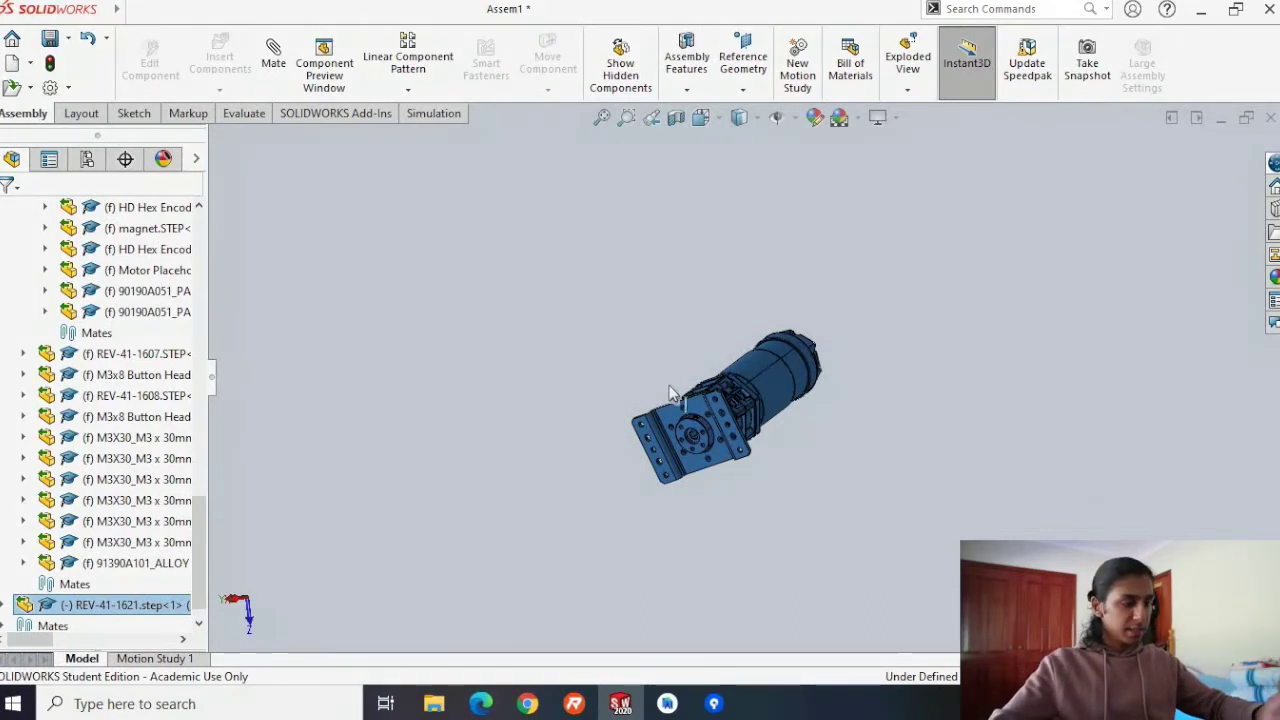
click(772, 380)
right_click(772, 380)
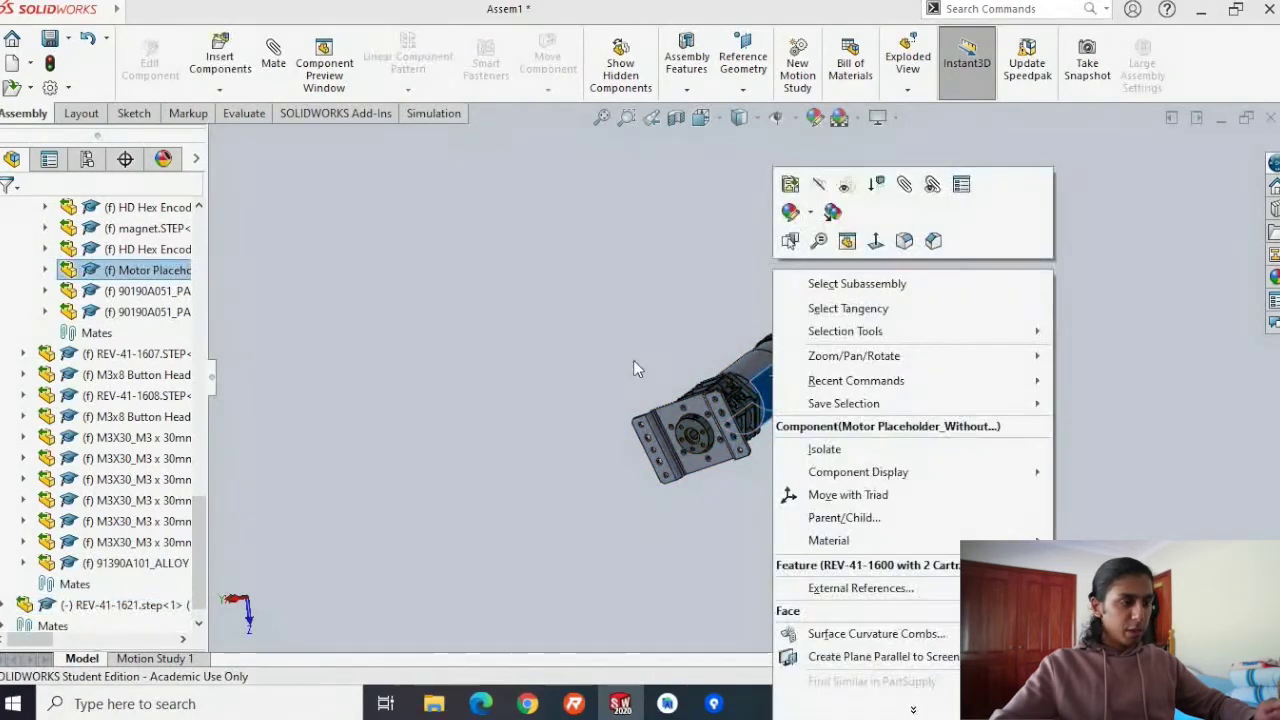
Duplicate the complete motor, gearbox and mounting bracket together, placing the copy beside the original in the assembly.
drag(547, 251, 904, 543)
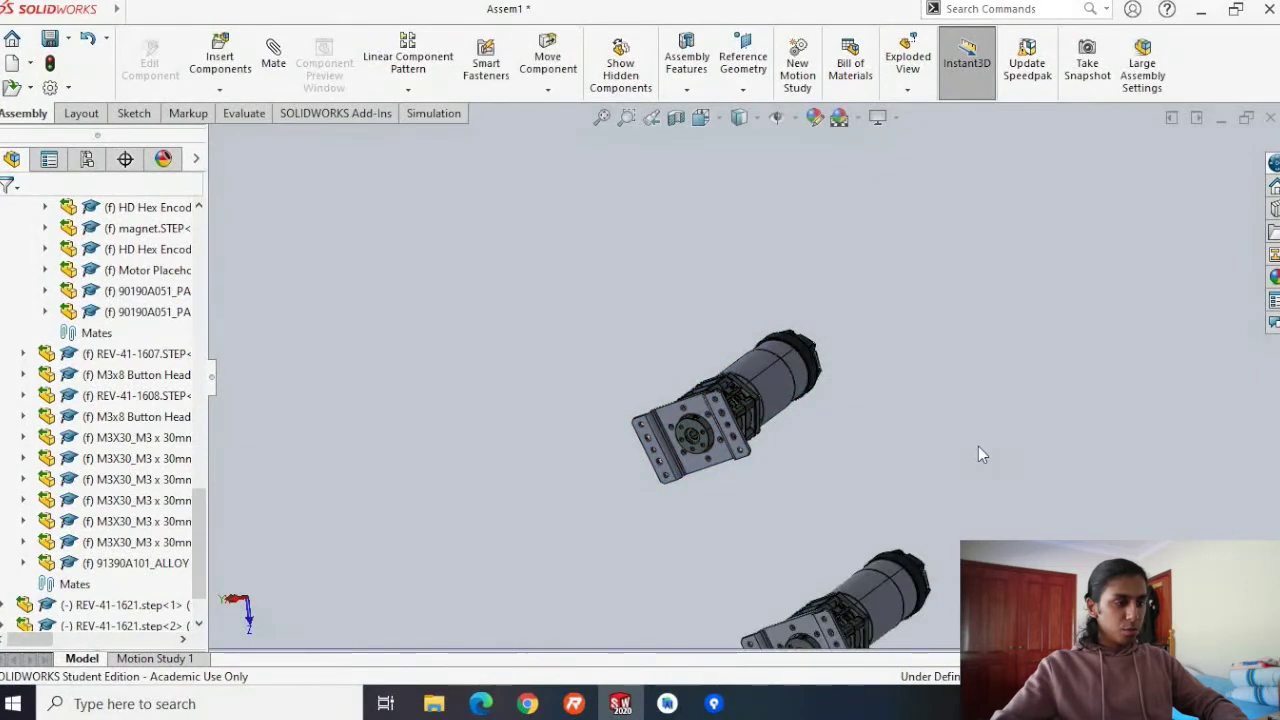
middle_drag(980, 444, 880, 390)
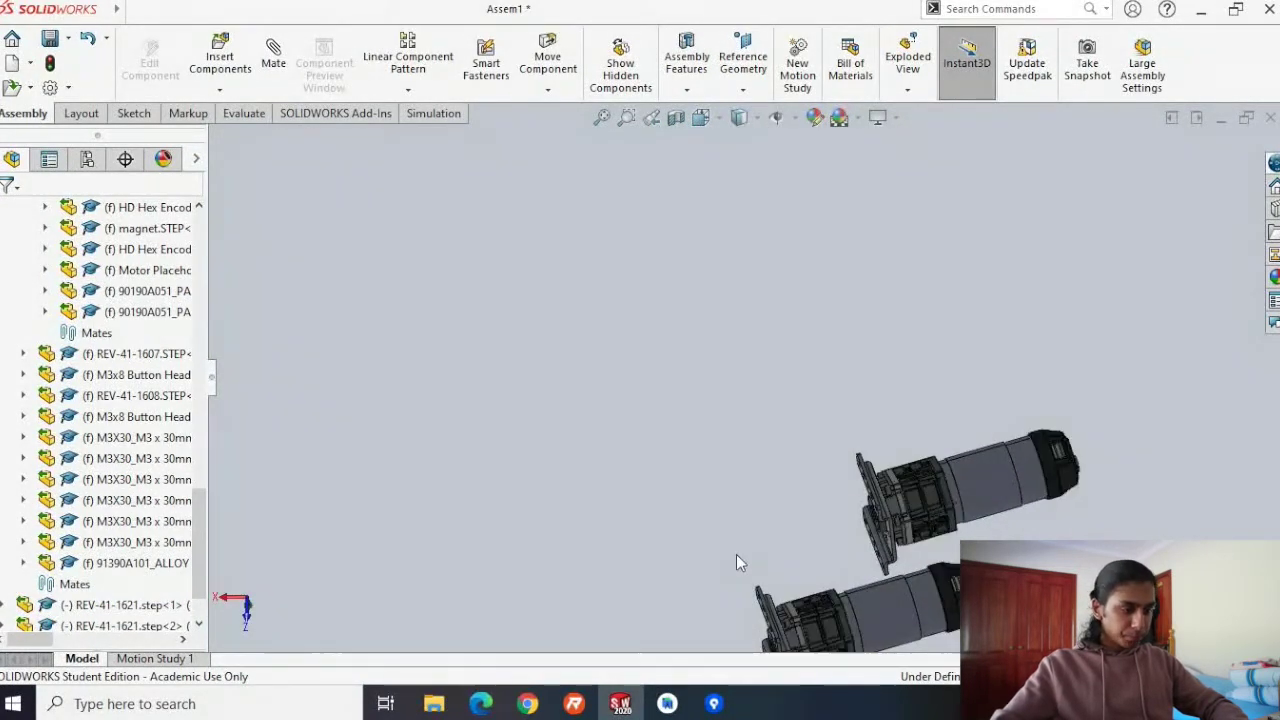
middle_drag(737, 562, 854, 450)
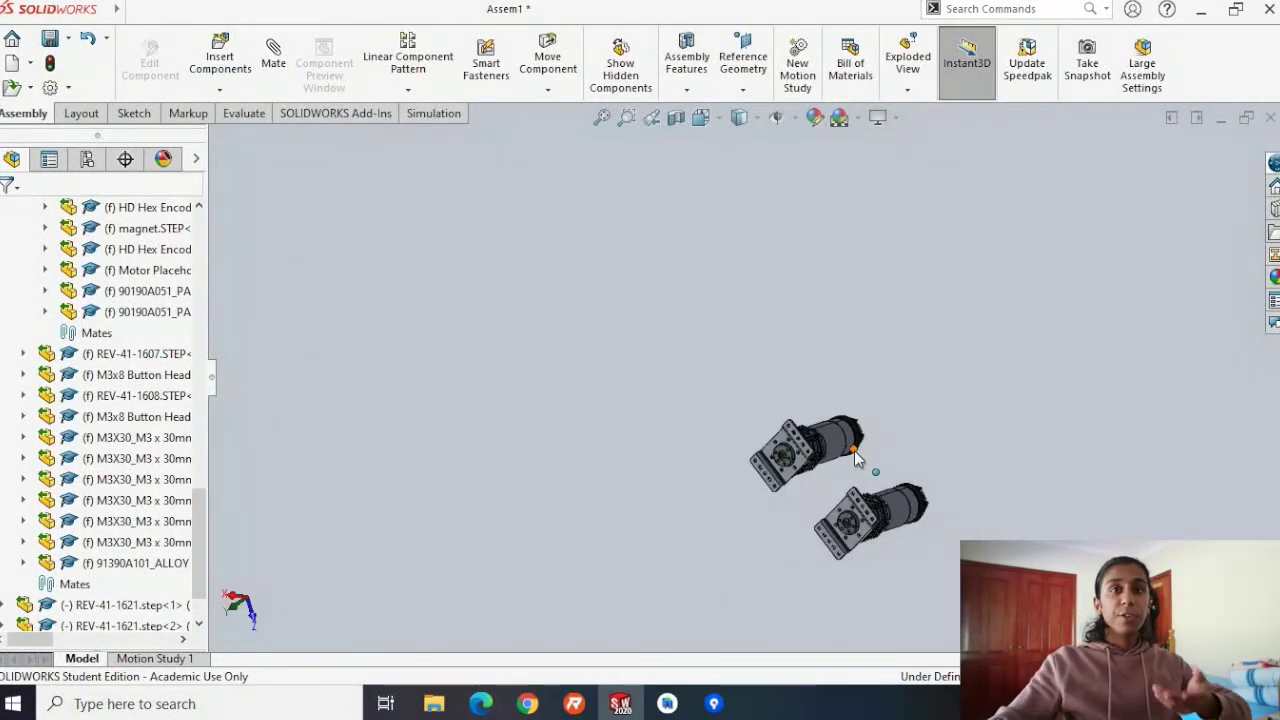
Save the assembly as FTC Drivetrain in the Assemblies folder inside the Robotics SolidWorks folder.
click(48, 39)
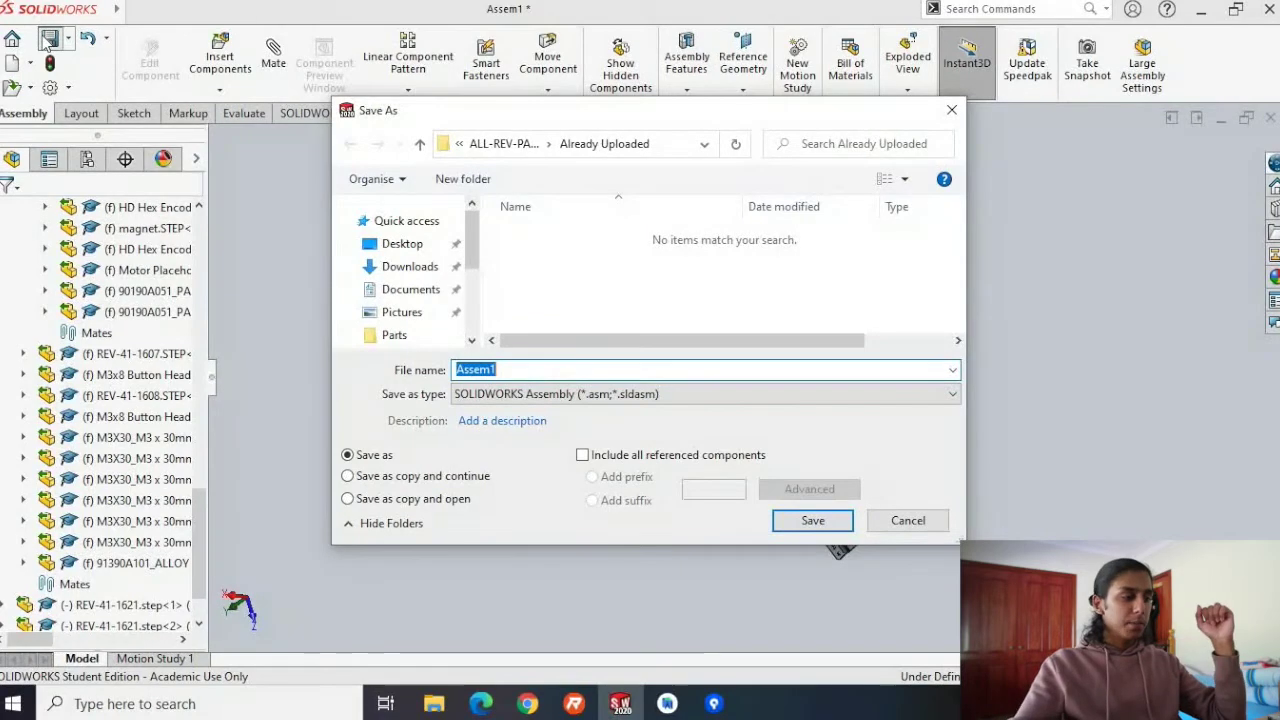
scroll(398, 293, down, 1)
scroll(398, 293, down, 1)
click(408, 298)
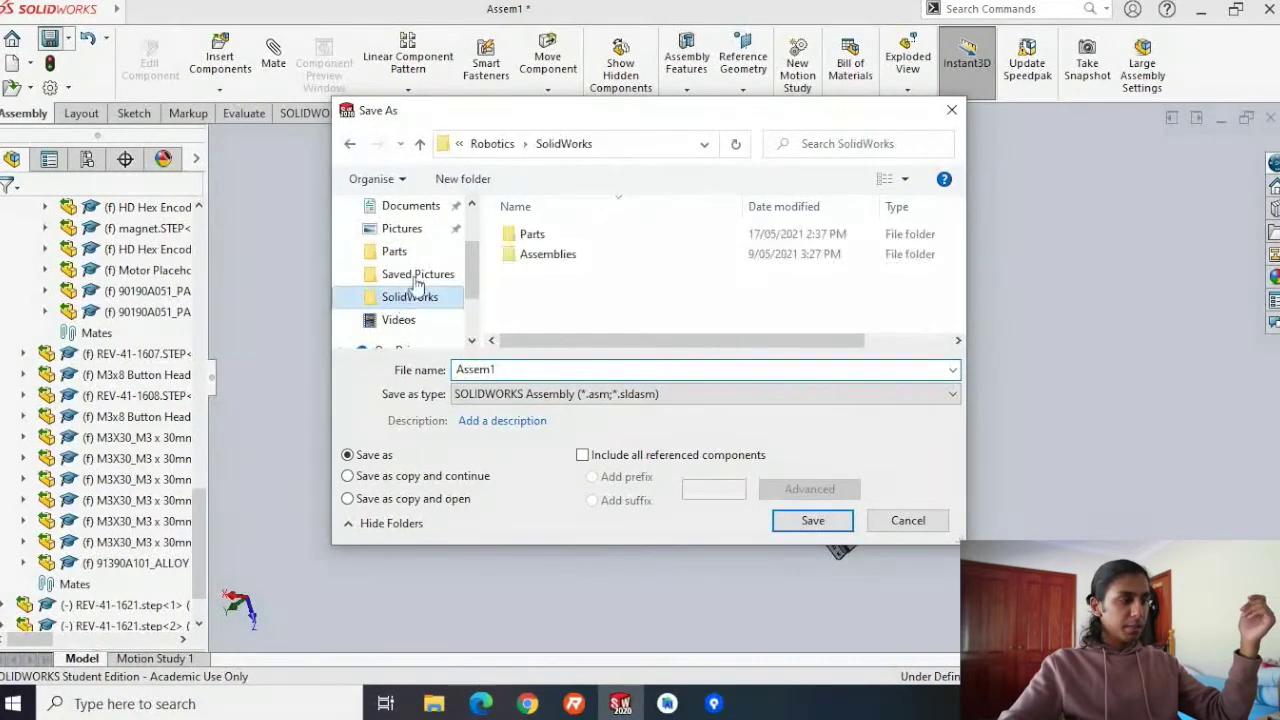
click(563, 256)
key(Return)
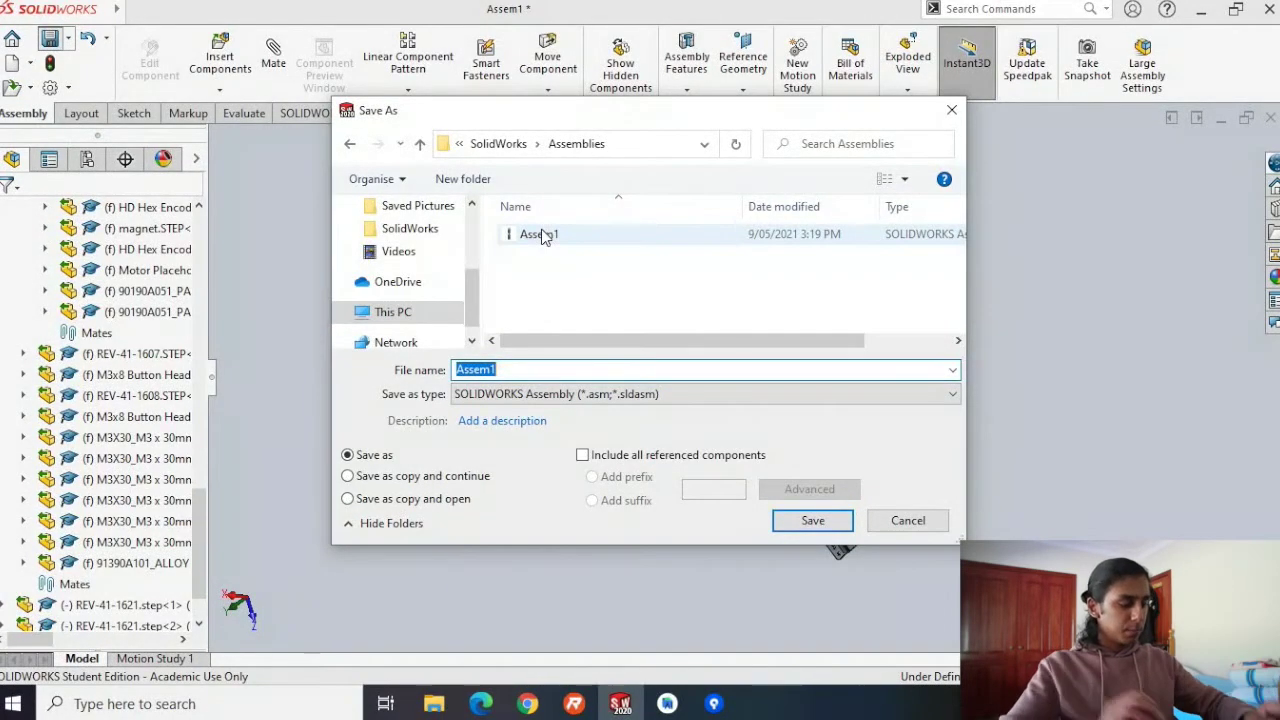
text(FTC Driv)
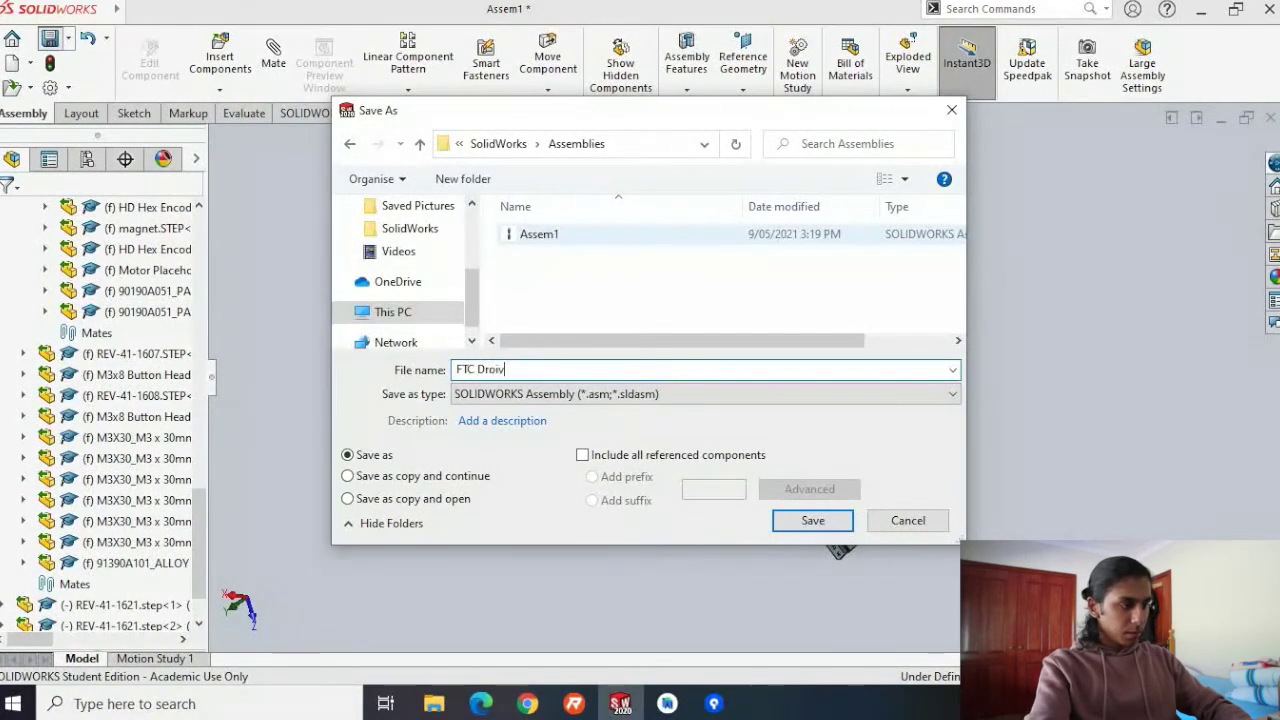
text(etrain)
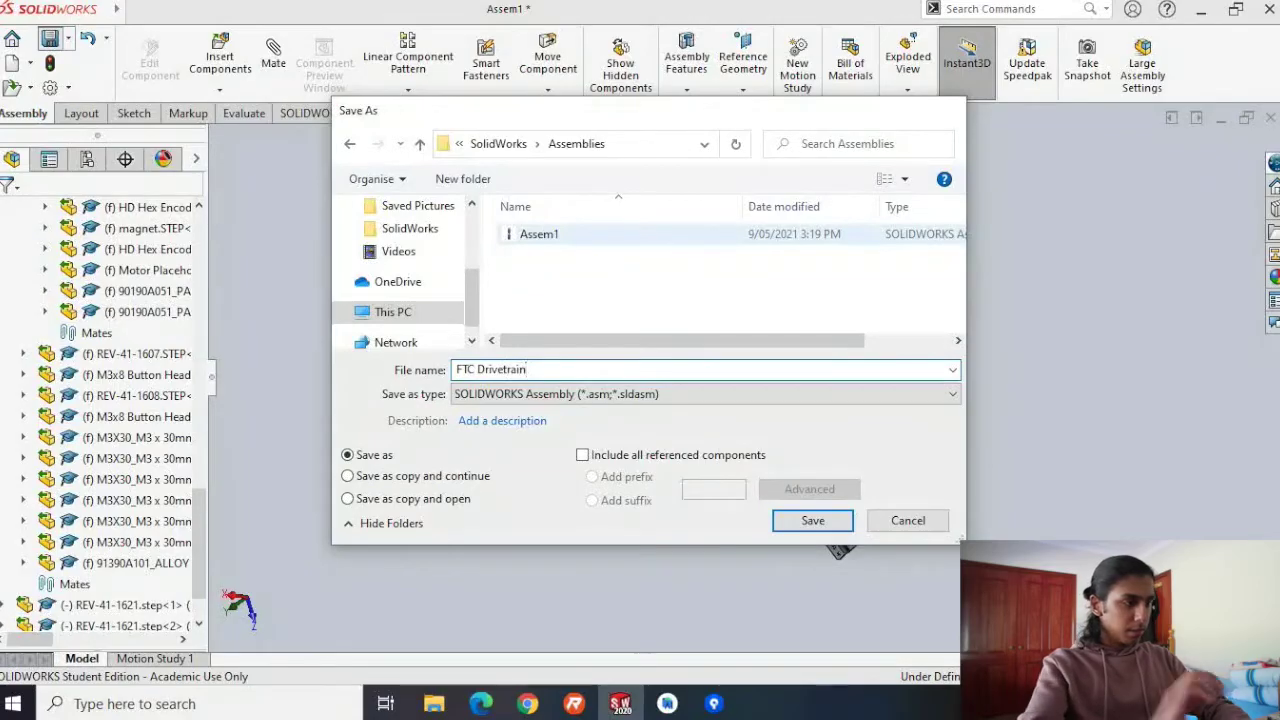
key(Return)
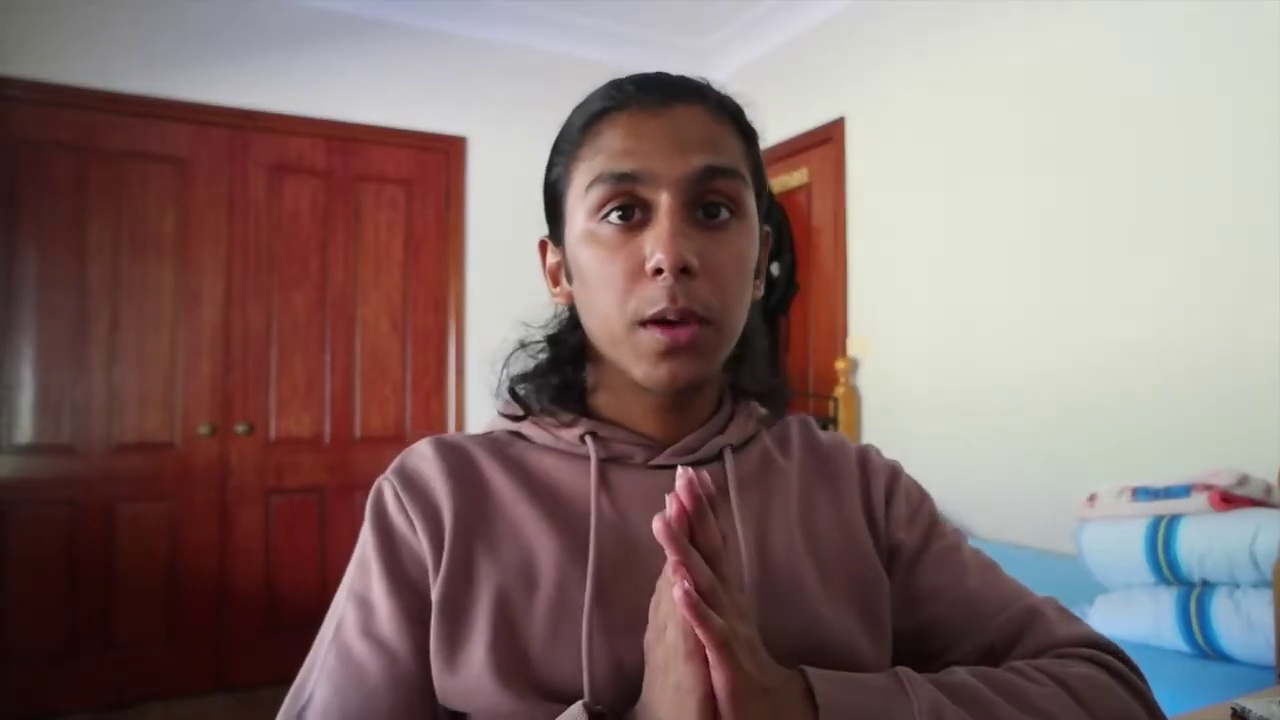